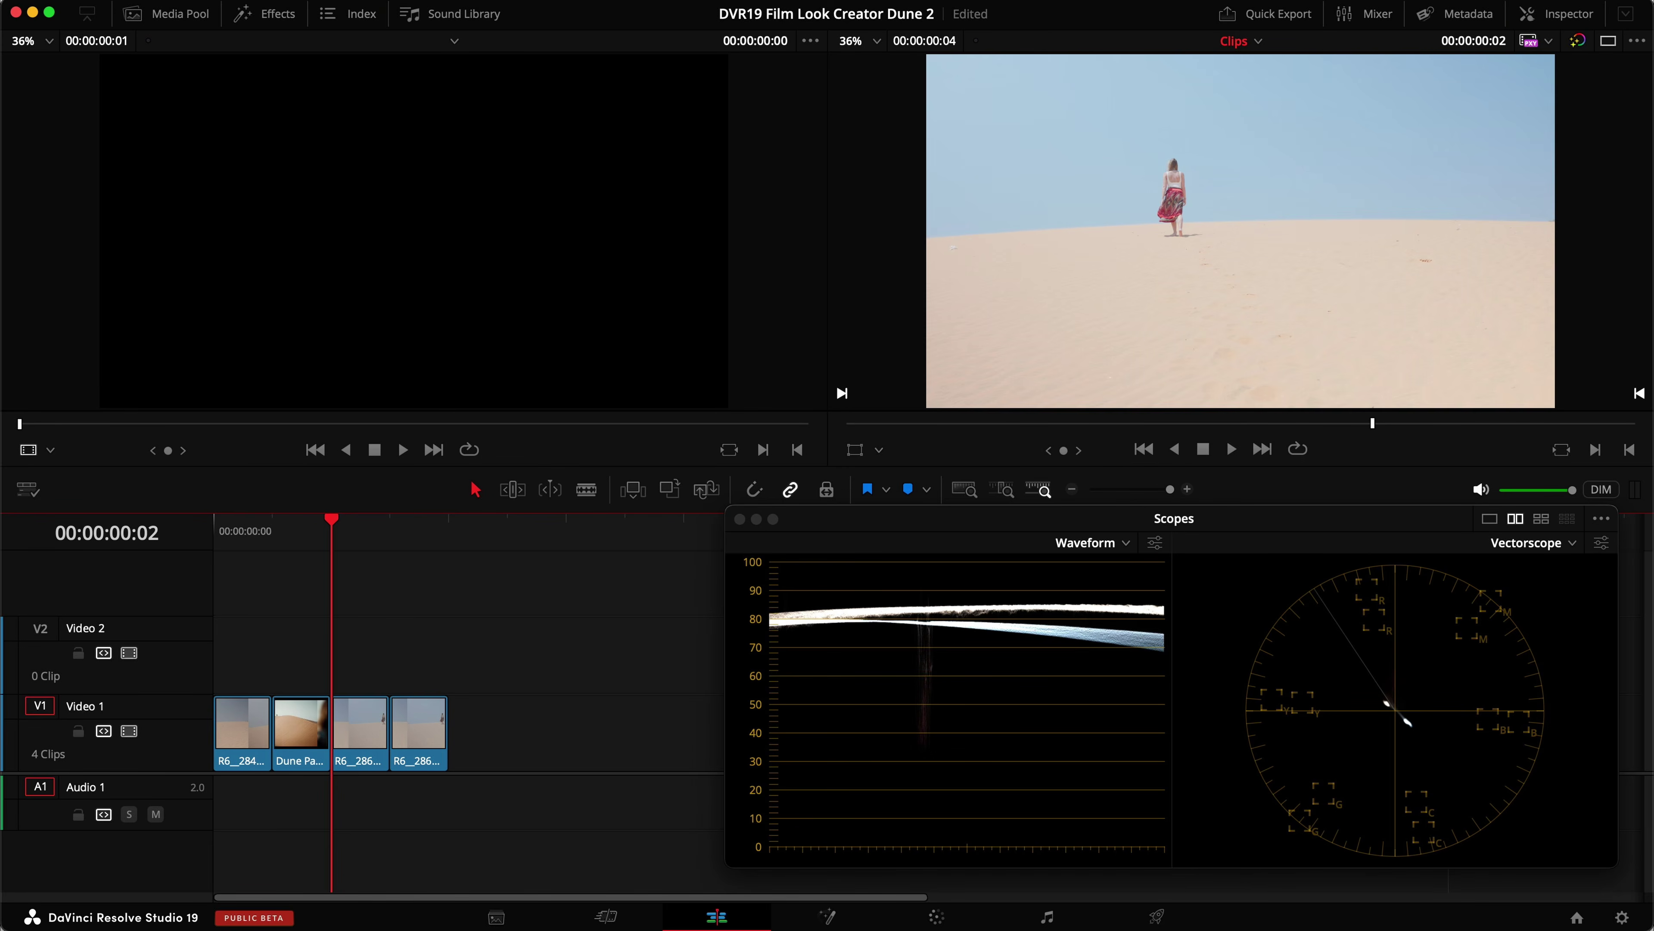
Review the project's timeline format and color management settings, then leave them without making changes.
key(Left)
key(Right)
click(1621, 917)
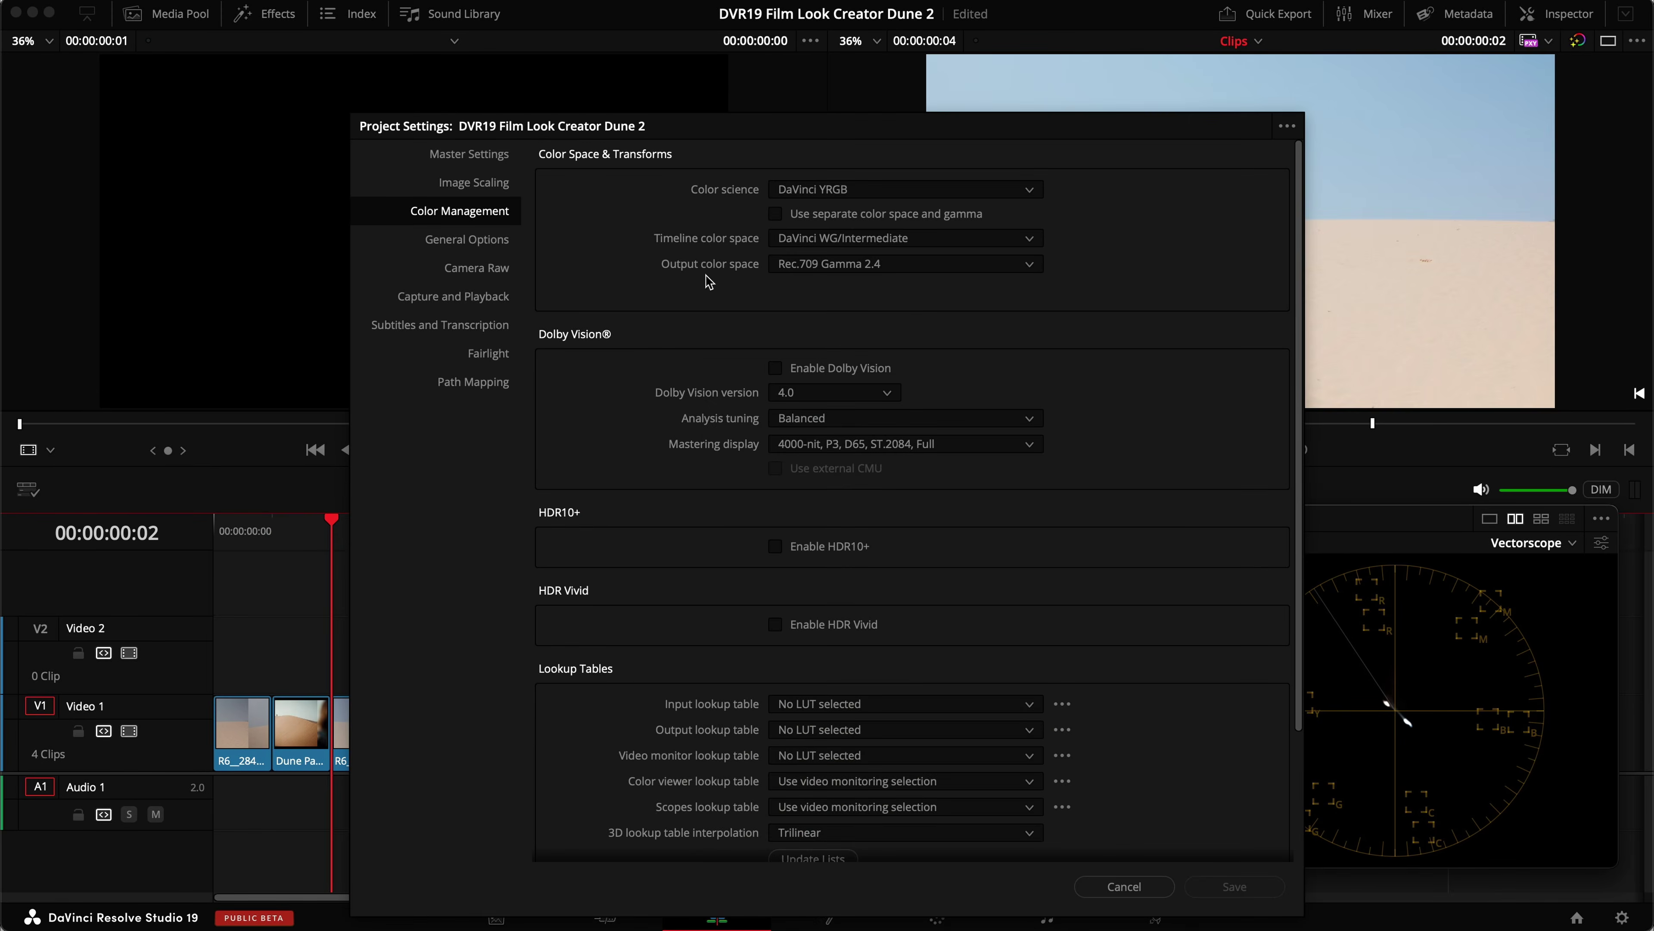
click(465, 153)
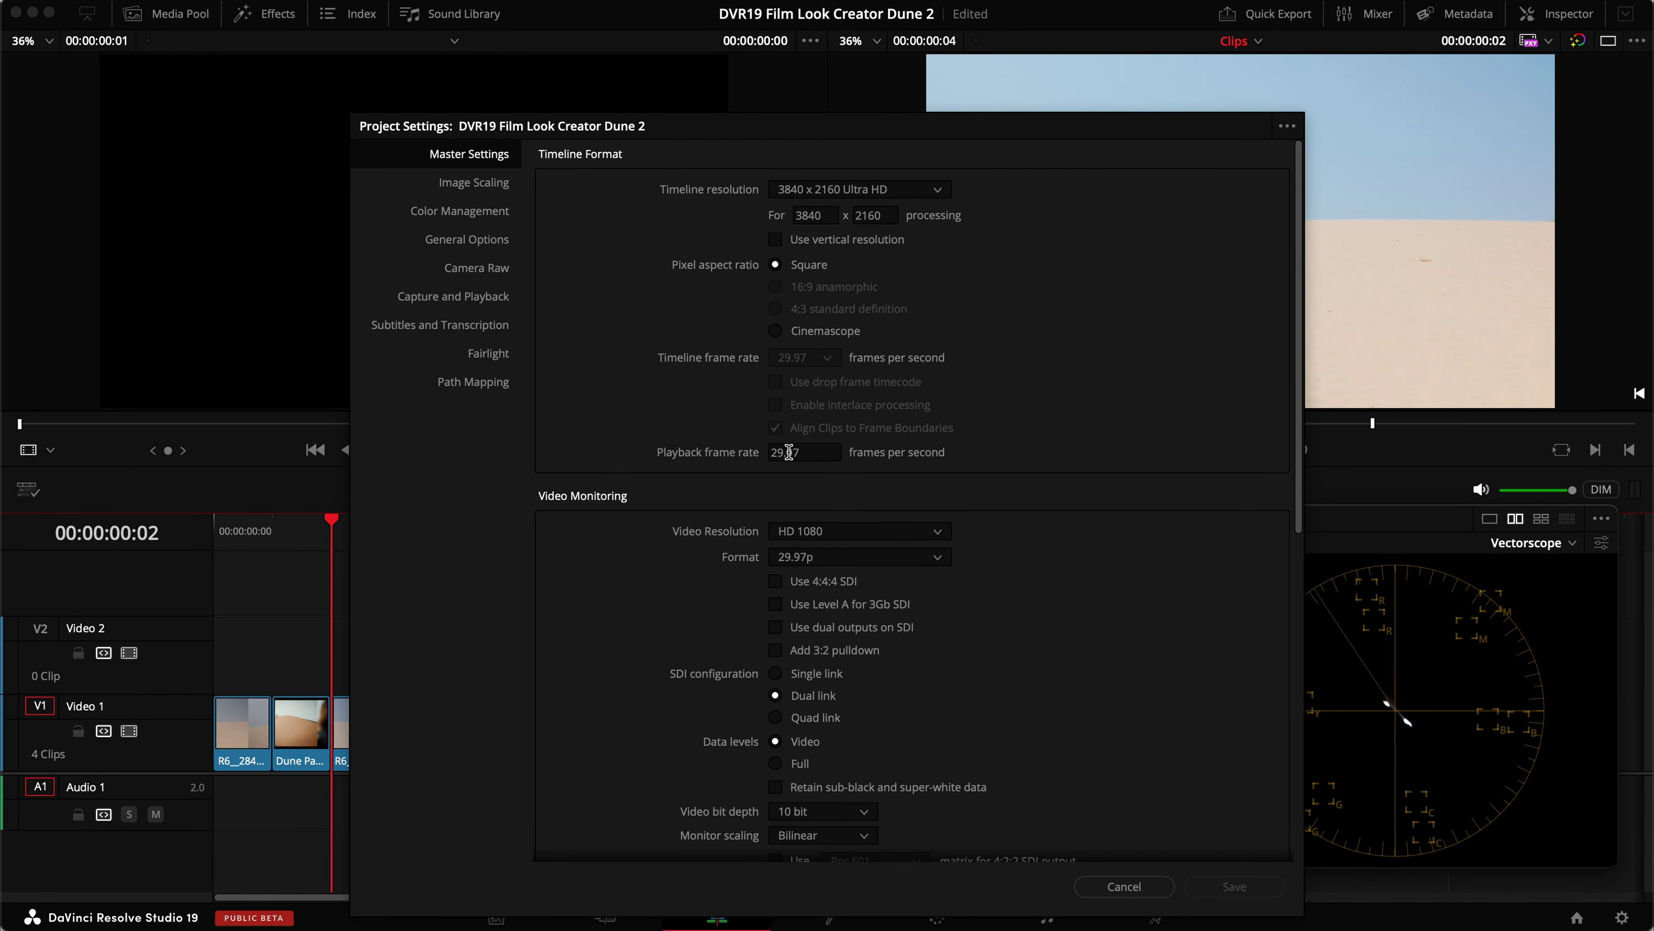
click(459, 213)
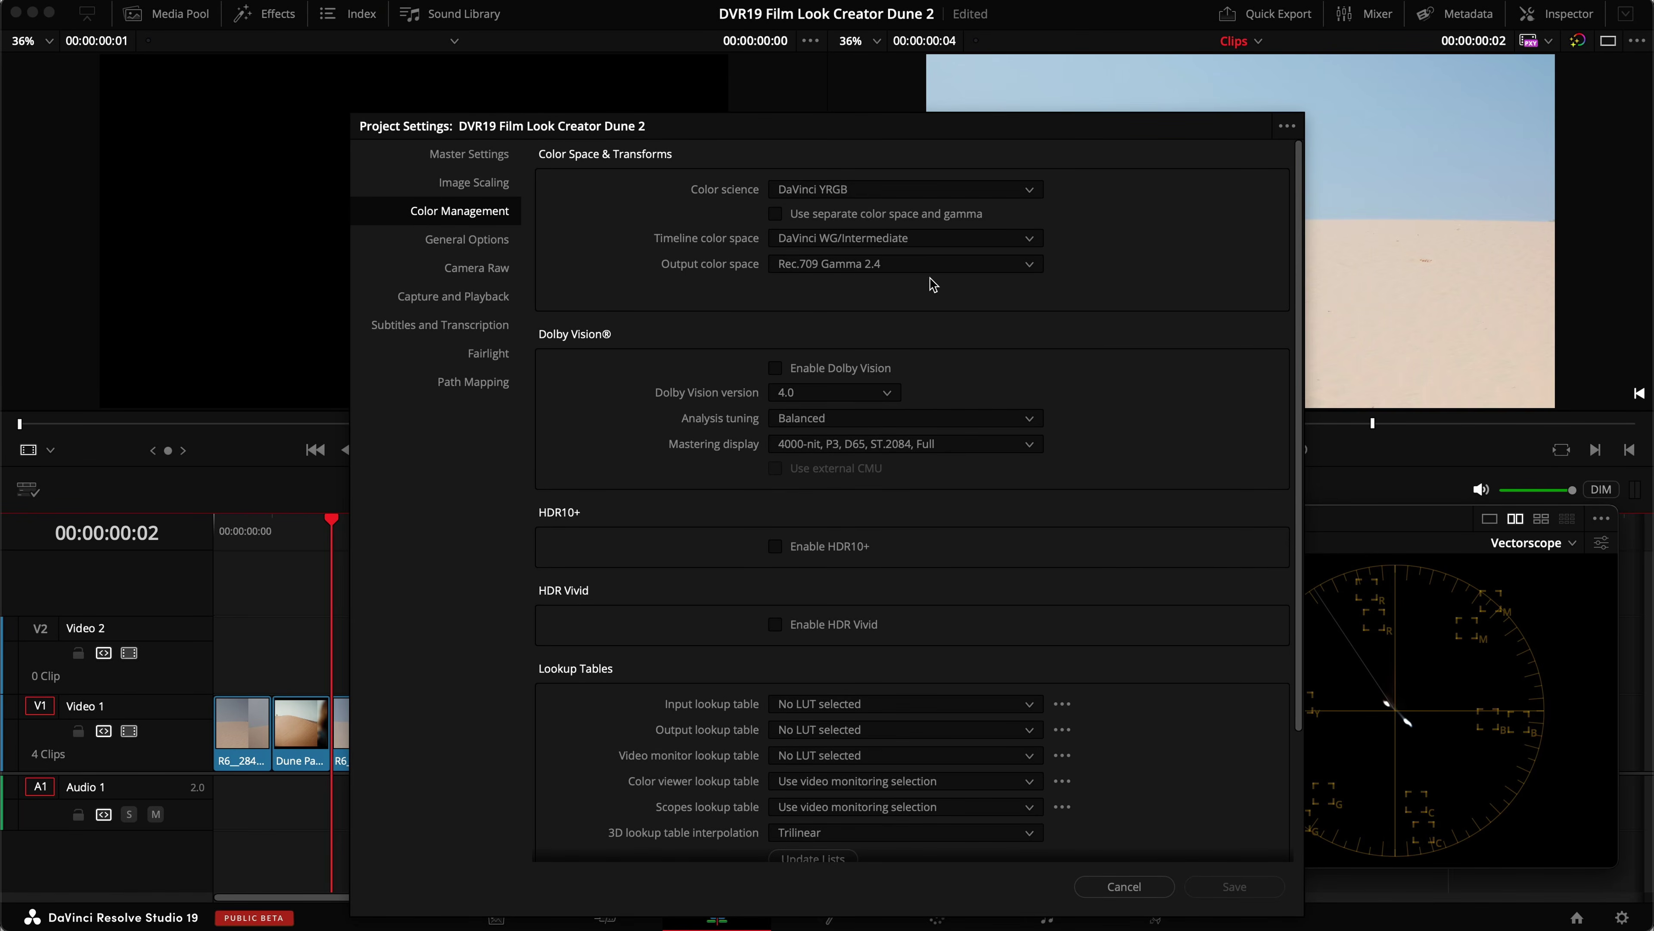
click(1120, 884)
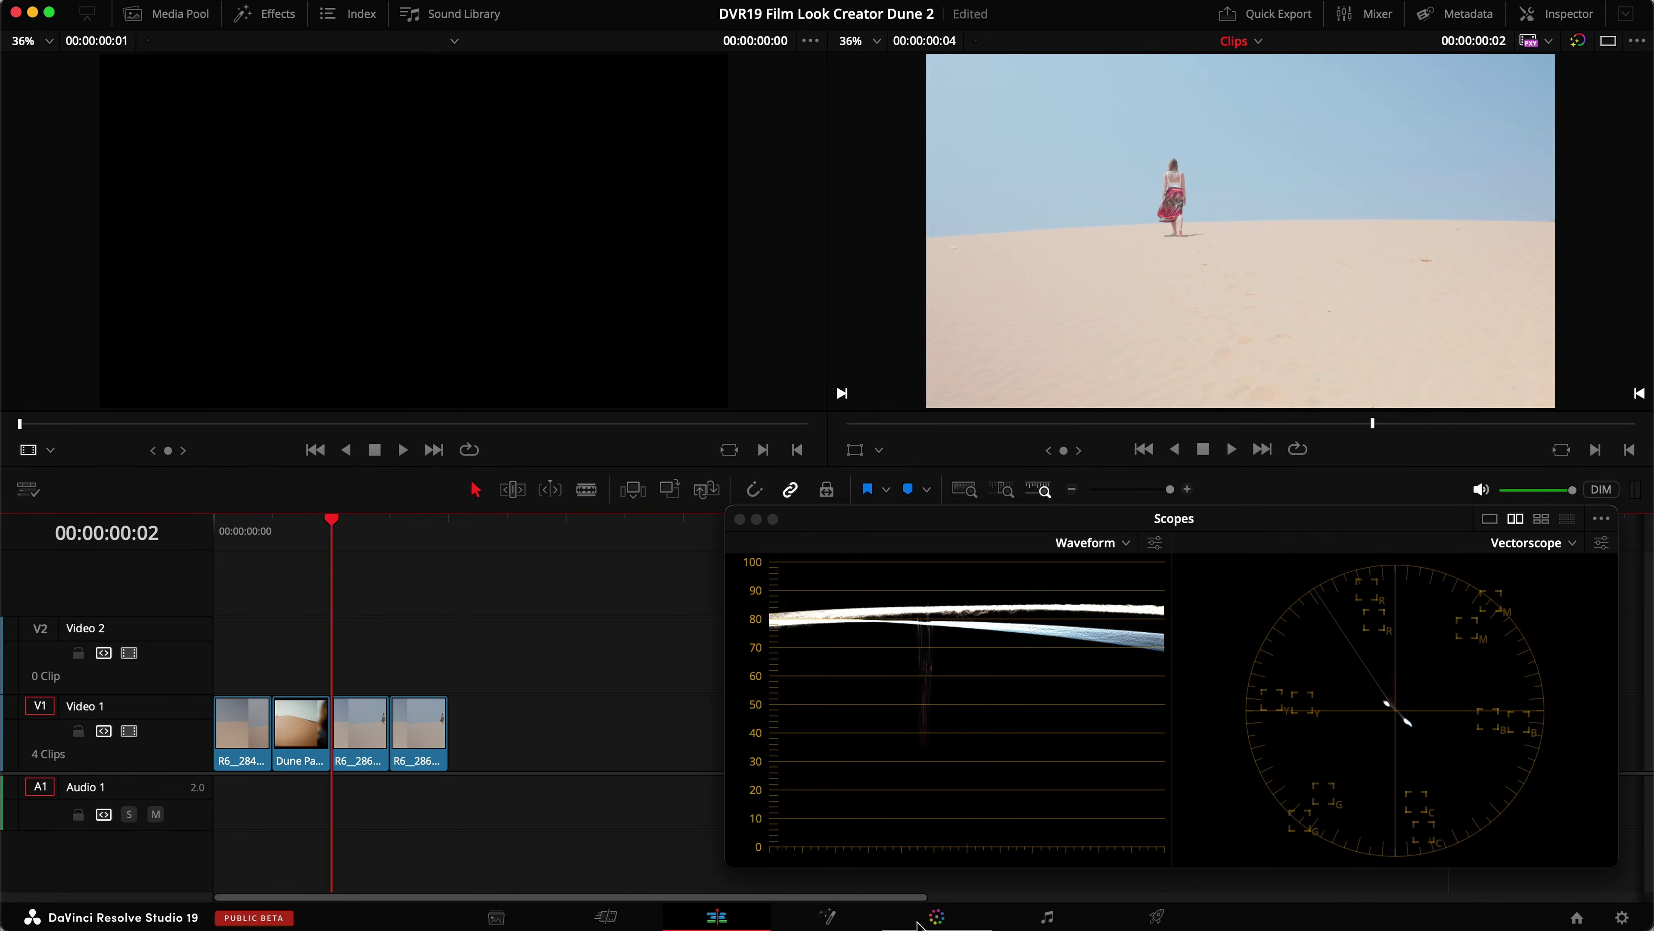
On the Color page, turn off the split-screen view and grab a still of the Dune reference clip.
click(937, 917)
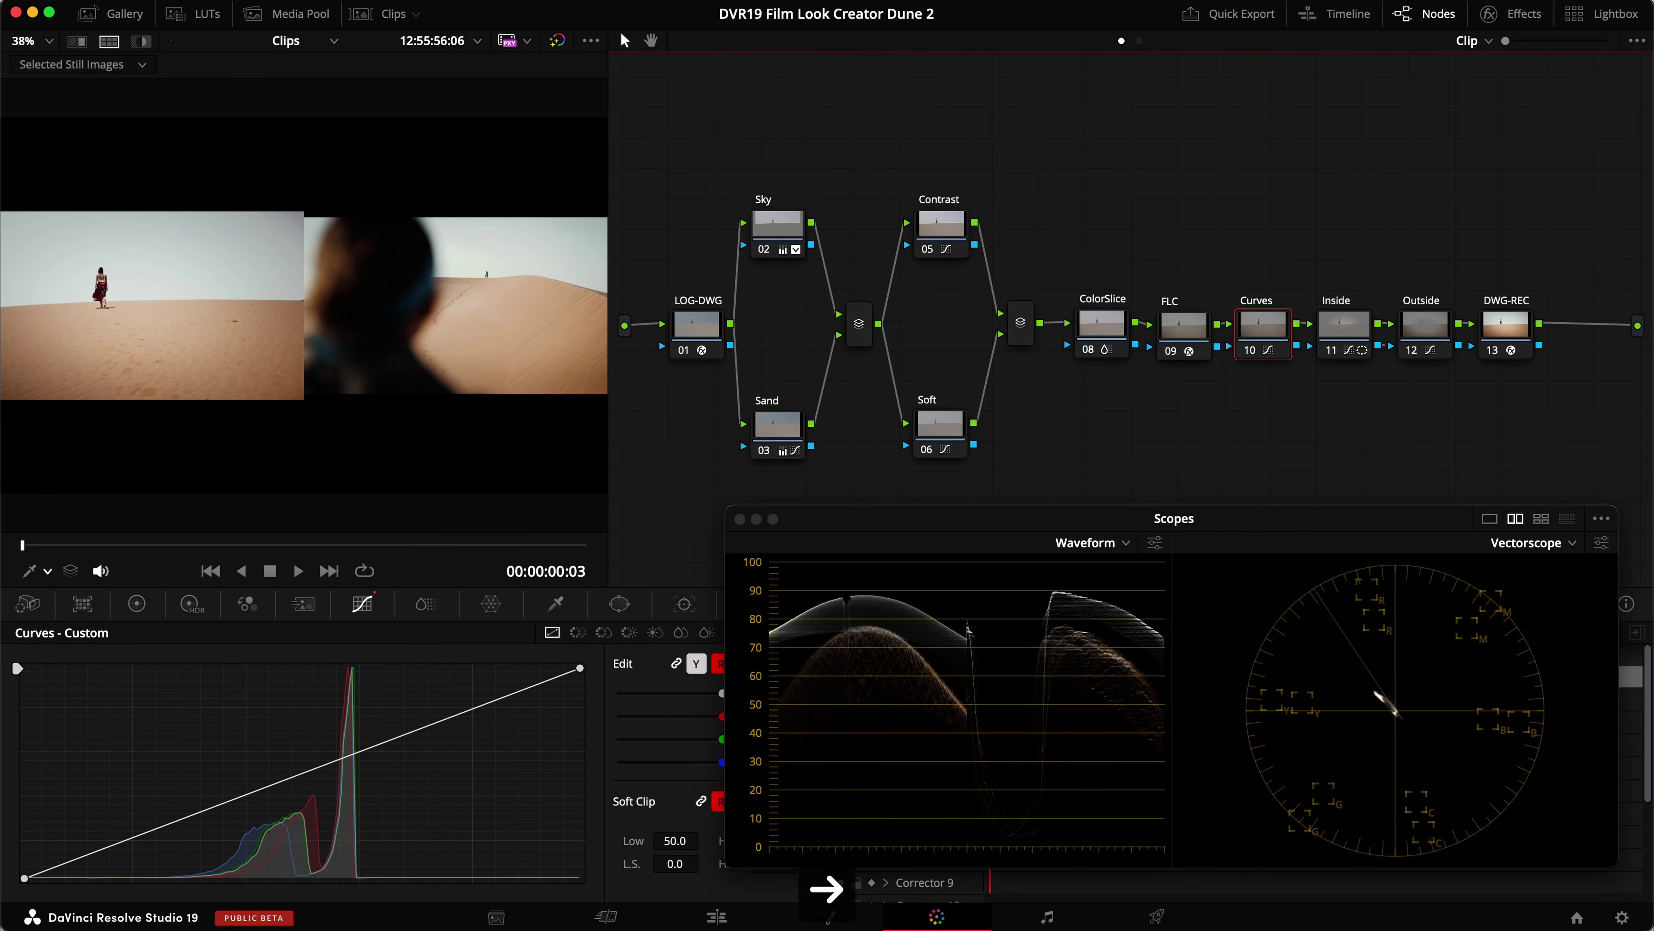
click(108, 41)
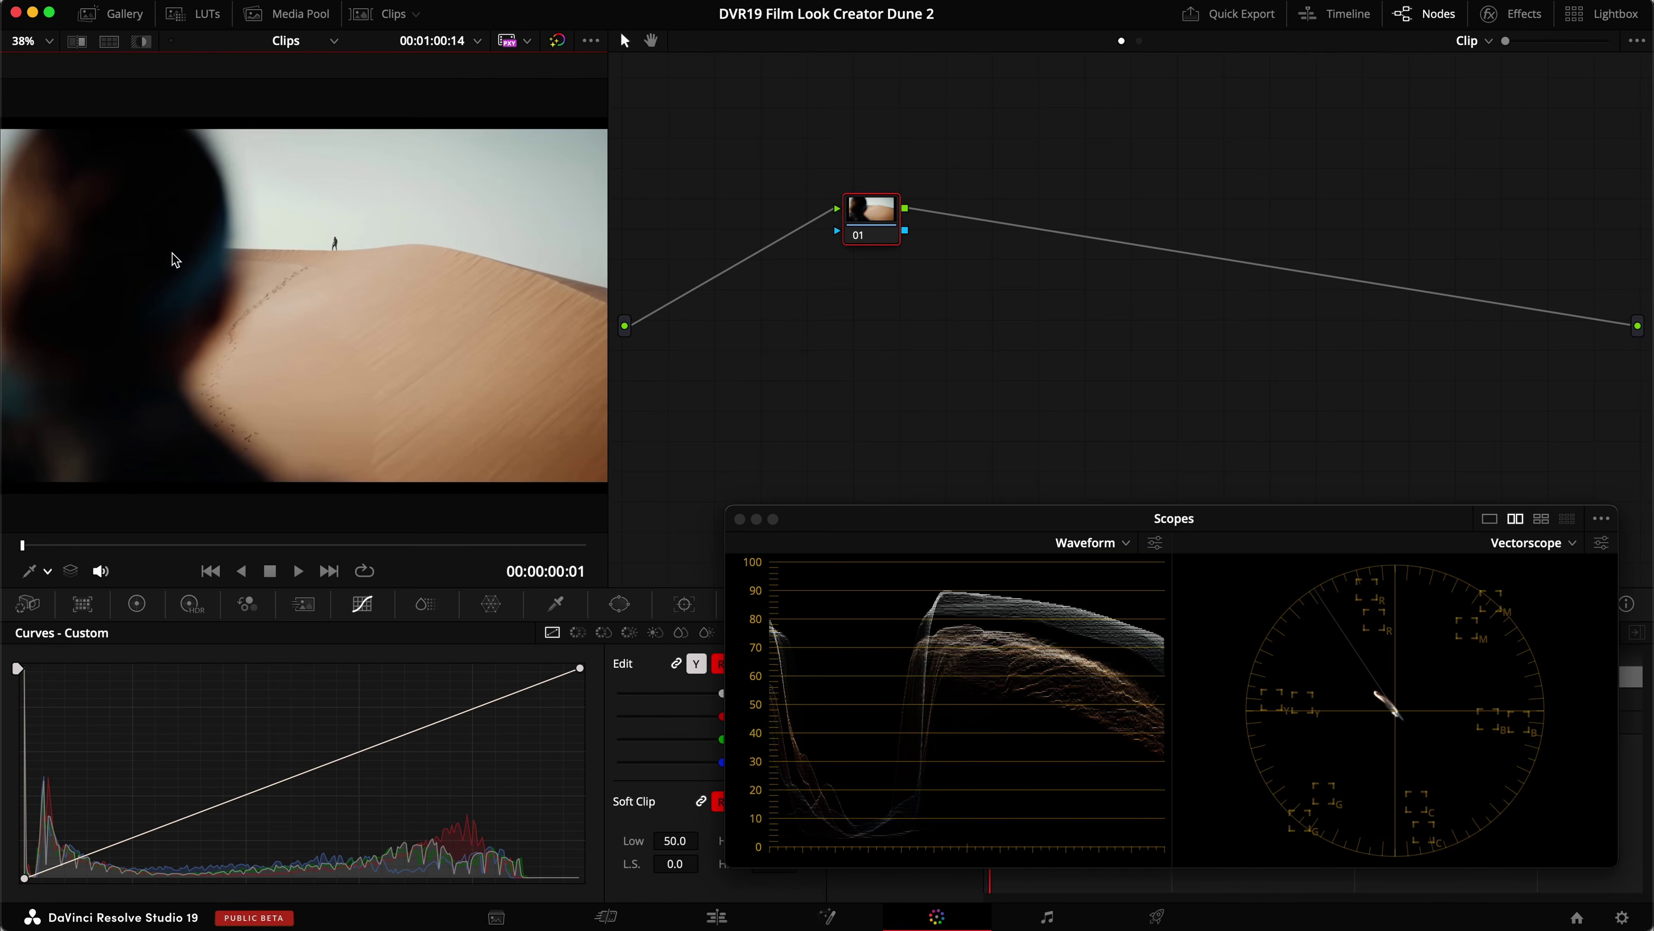
right_click(299, 238)
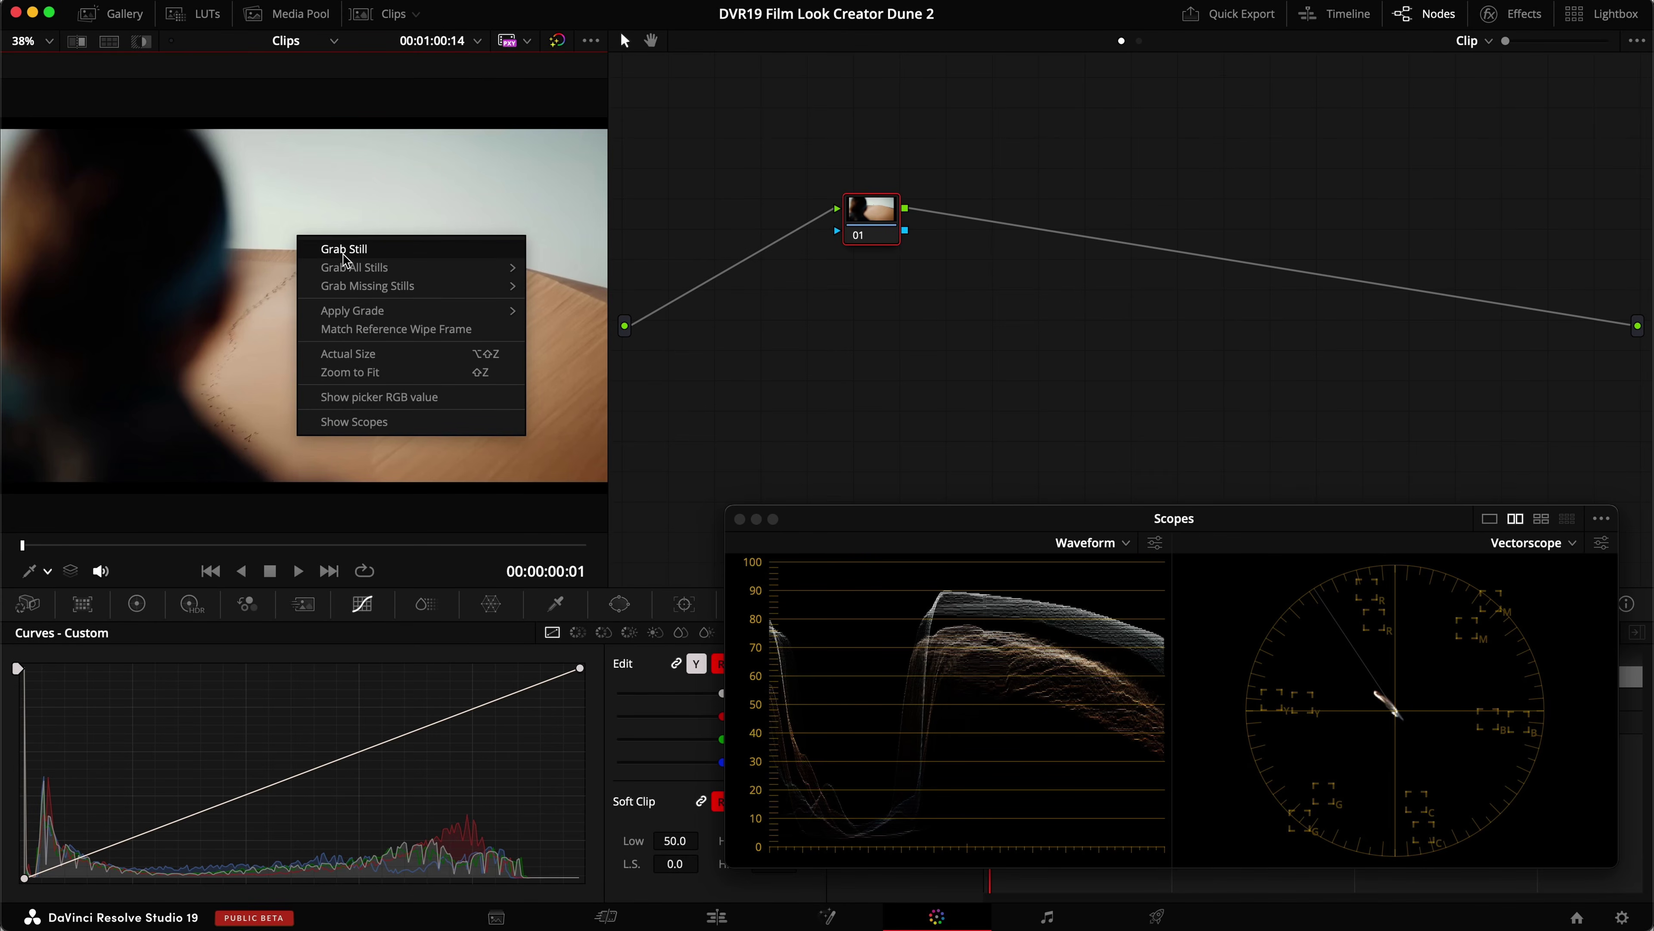
click(326, 251)
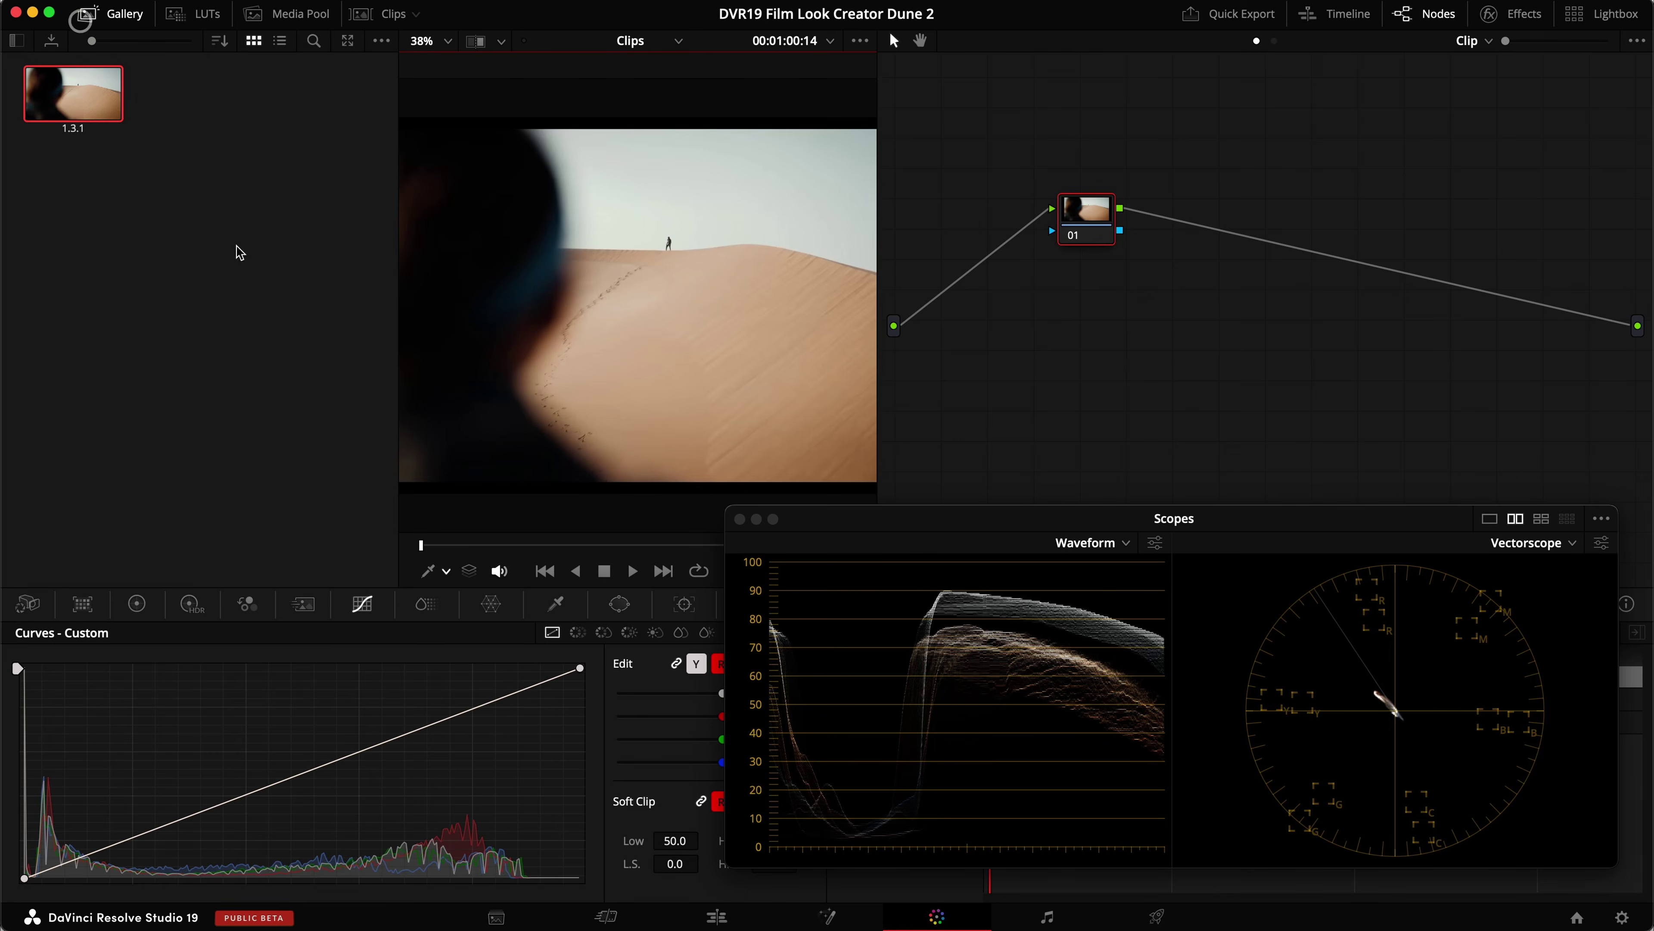
click(112, 13)
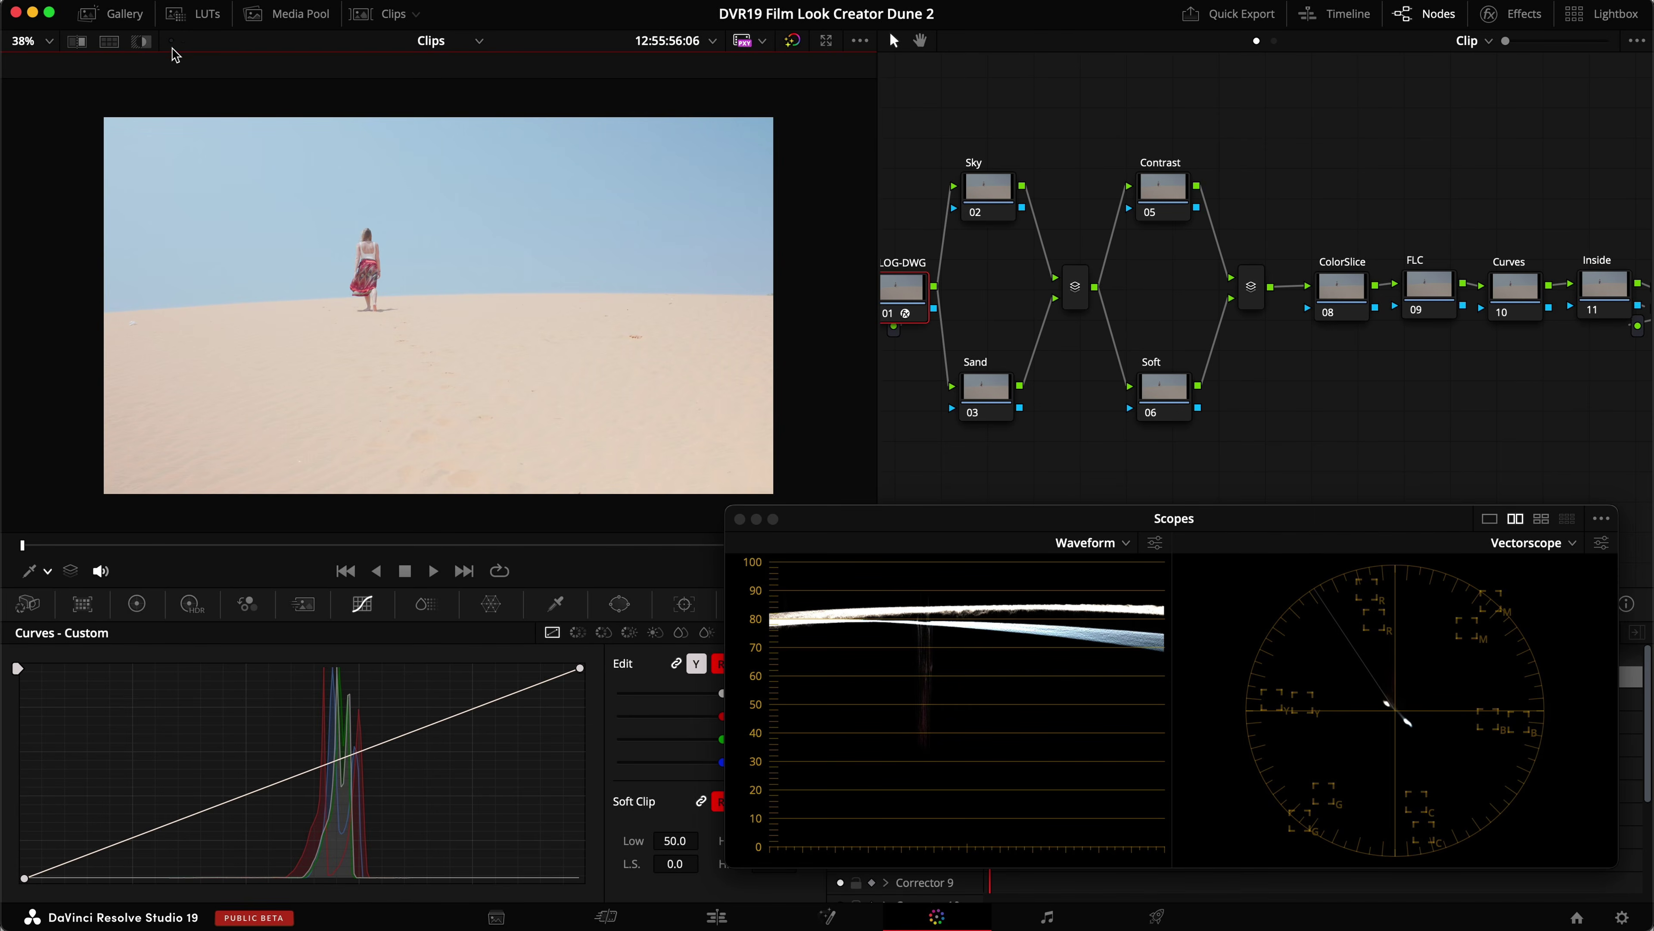
Compare the desert shot with the grabbed Dune still in a split-screen view using the Selected Still Images mode.
click(114, 43)
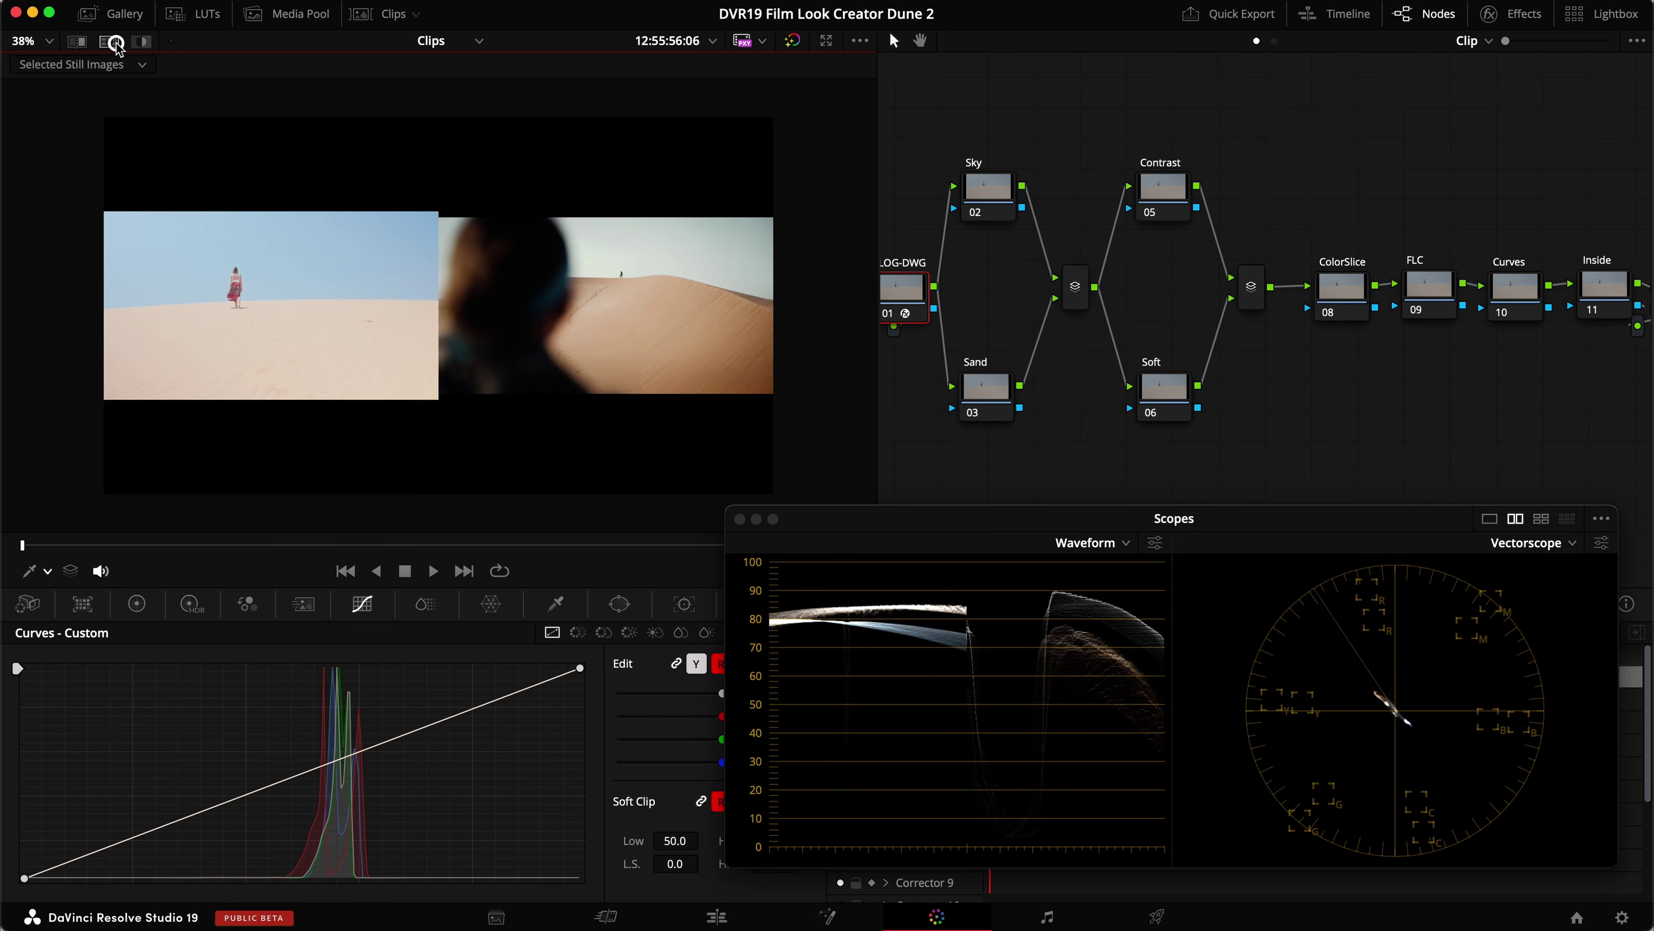
click(68, 64)
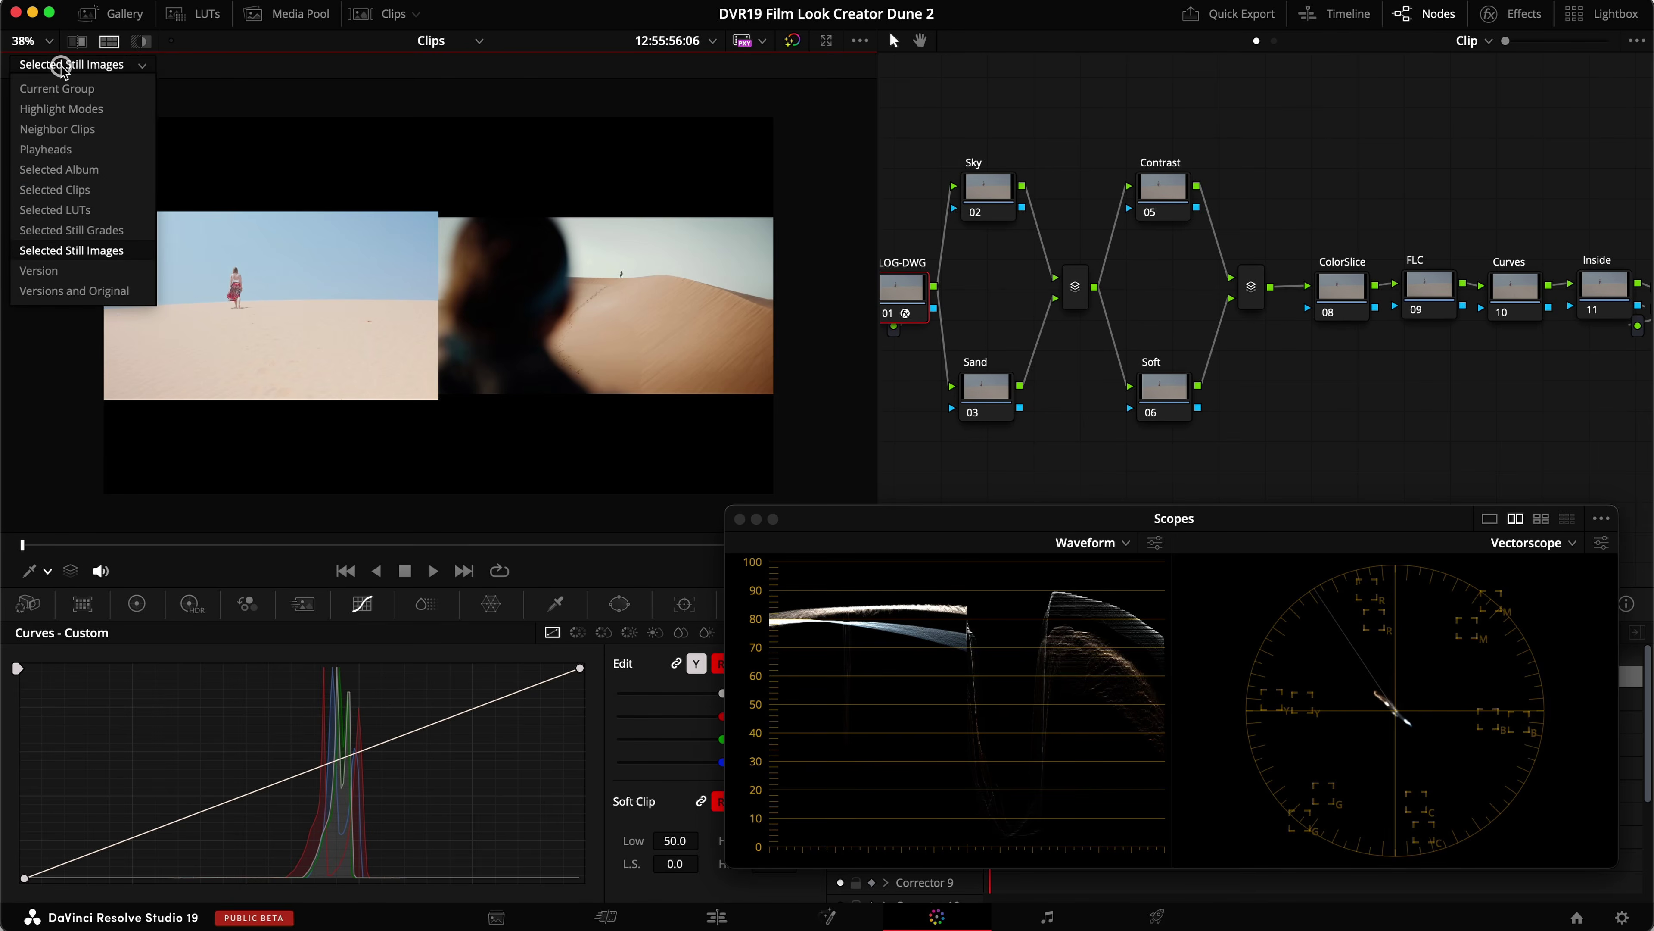
click(68, 251)
click(110, 13)
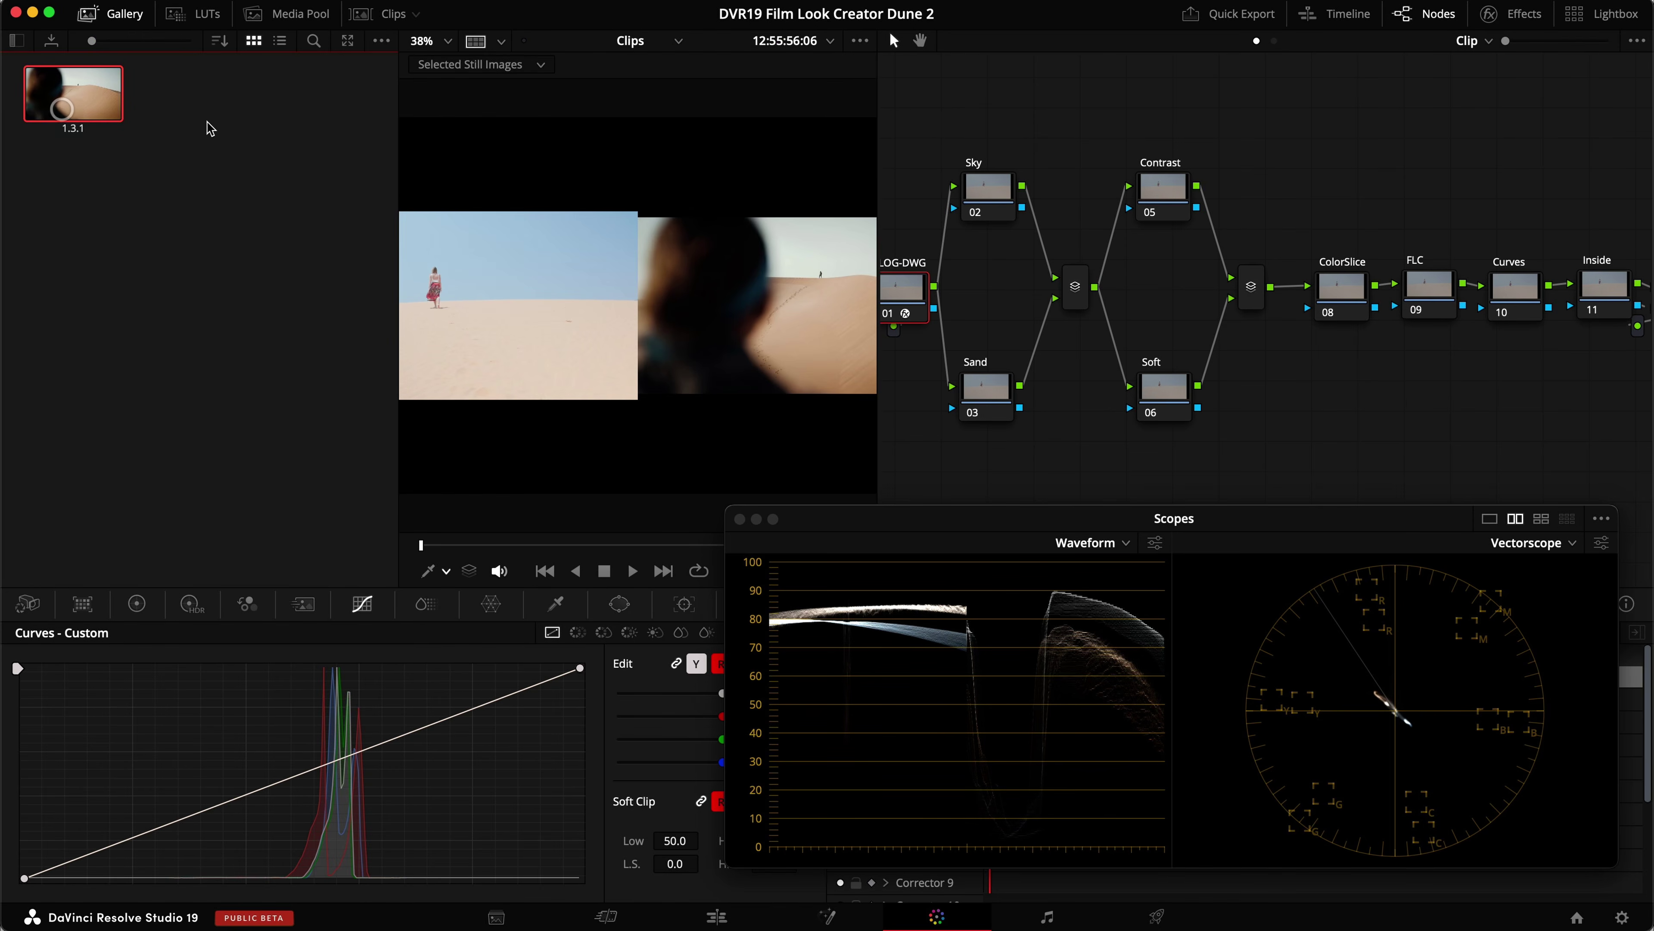
click(108, 9)
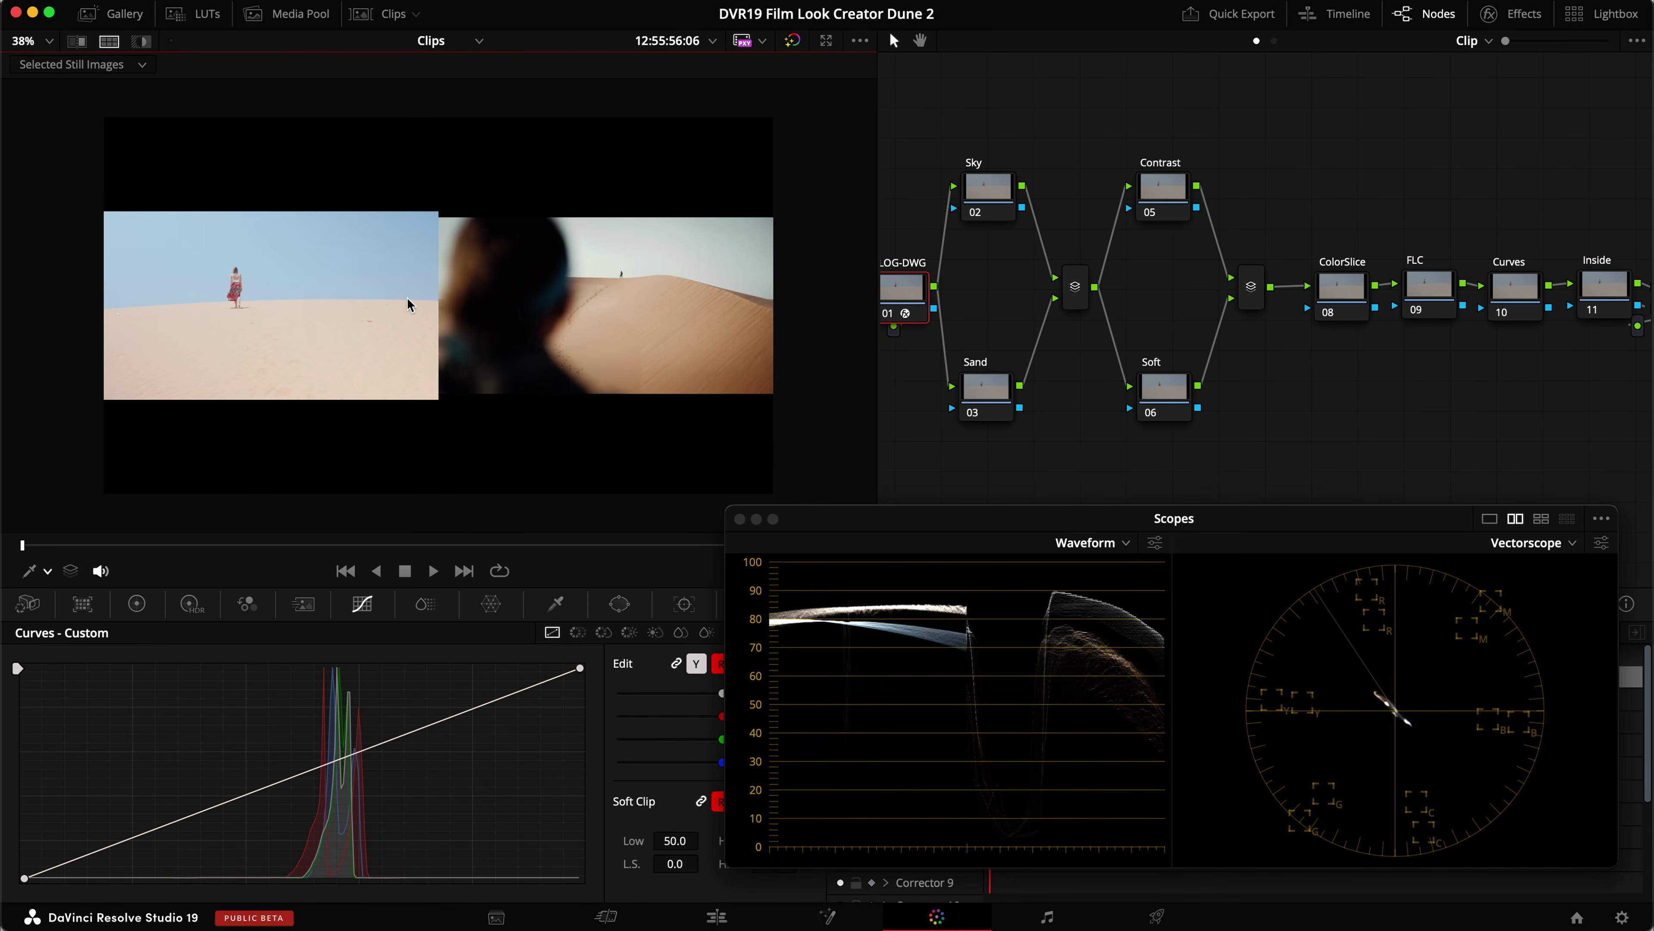
Close the floating scopes window and reopen the scopes as a floating window with waveform and vectorscope.
click(739, 518)
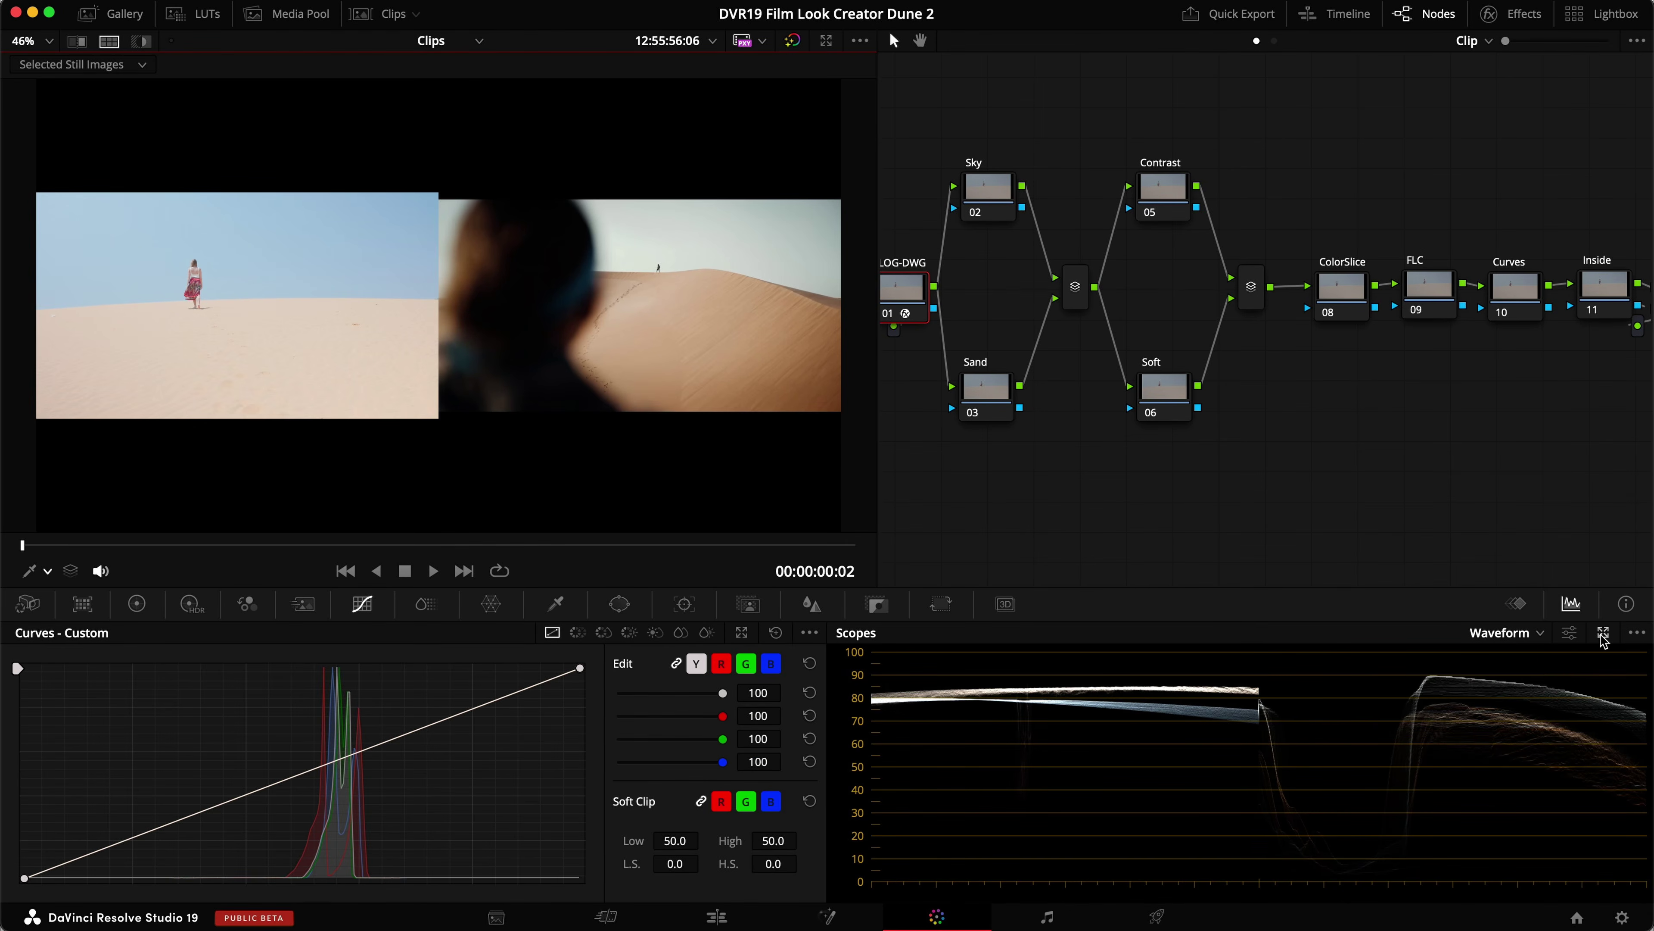
click(1604, 632)
drag(1392, 518, 1407, 502)
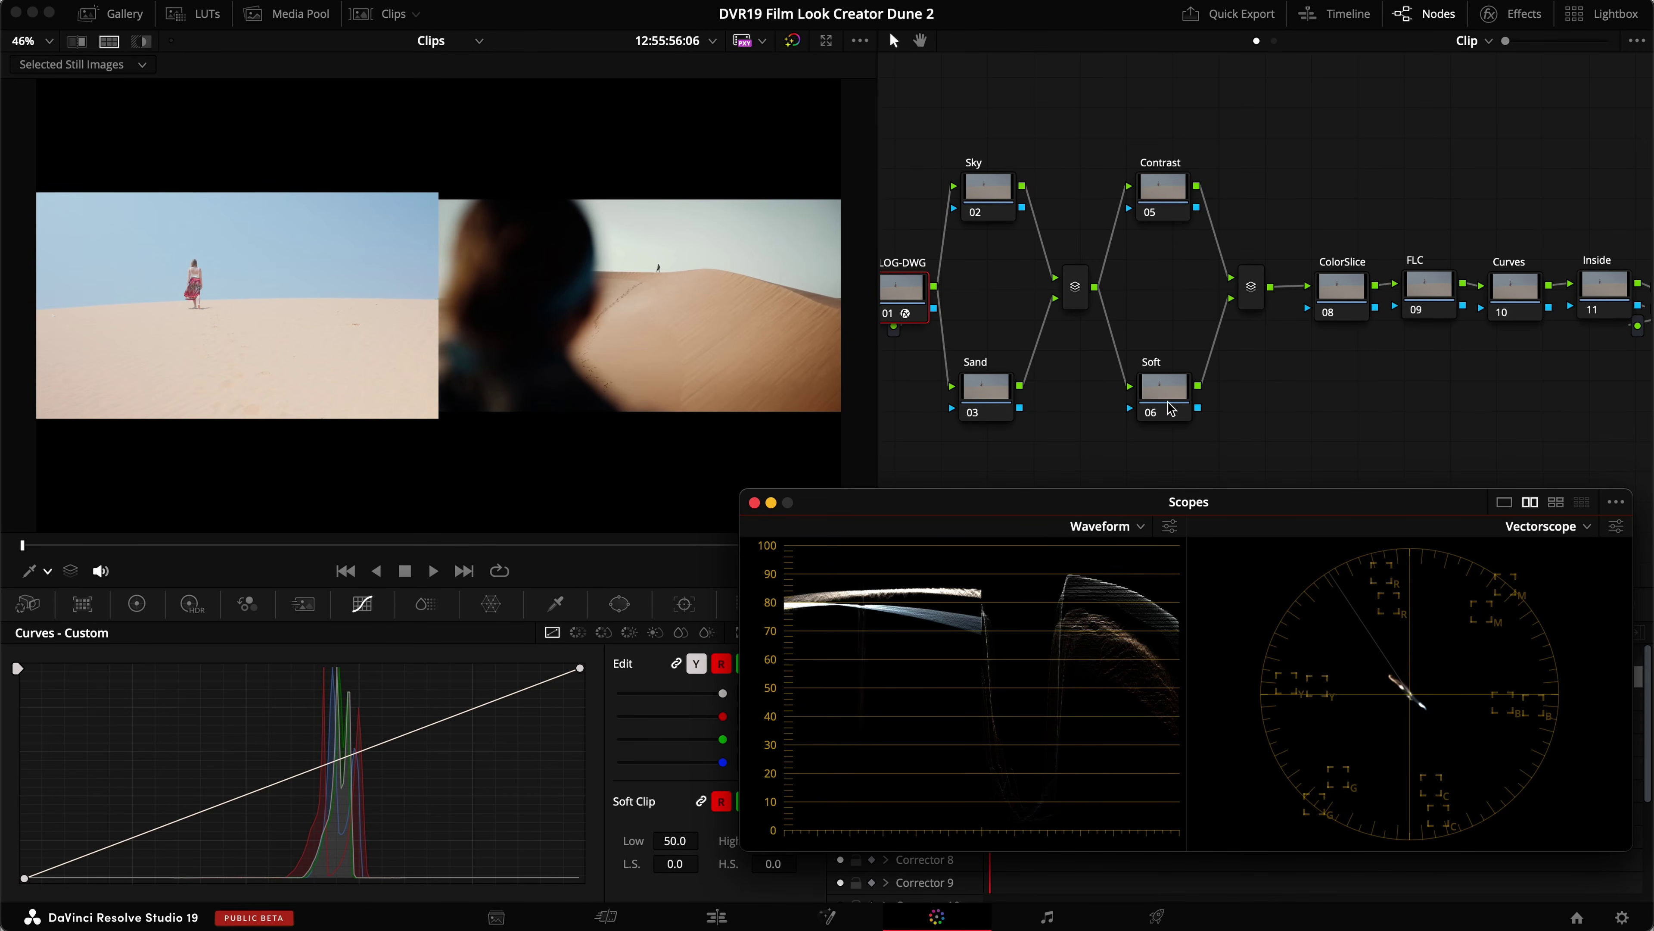
Add a test serial node before ColorSlice and push its Offset toward green, with red 20.28 and green 27.25.
click(1260, 296)
key(alt+s)
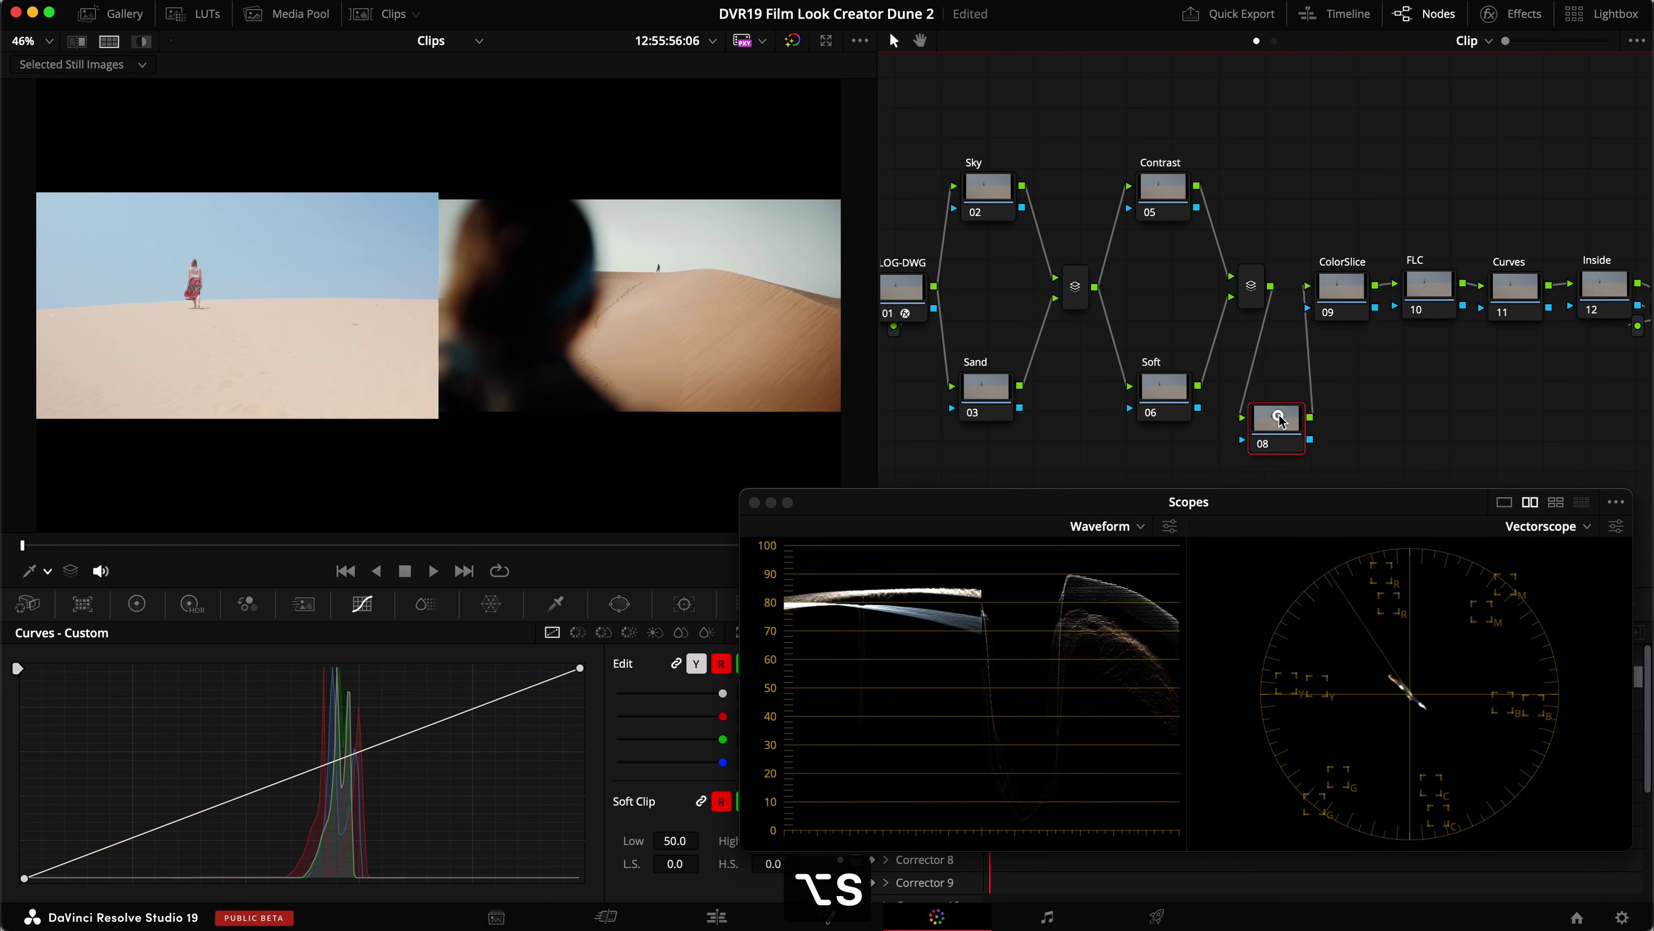
click(136, 603)
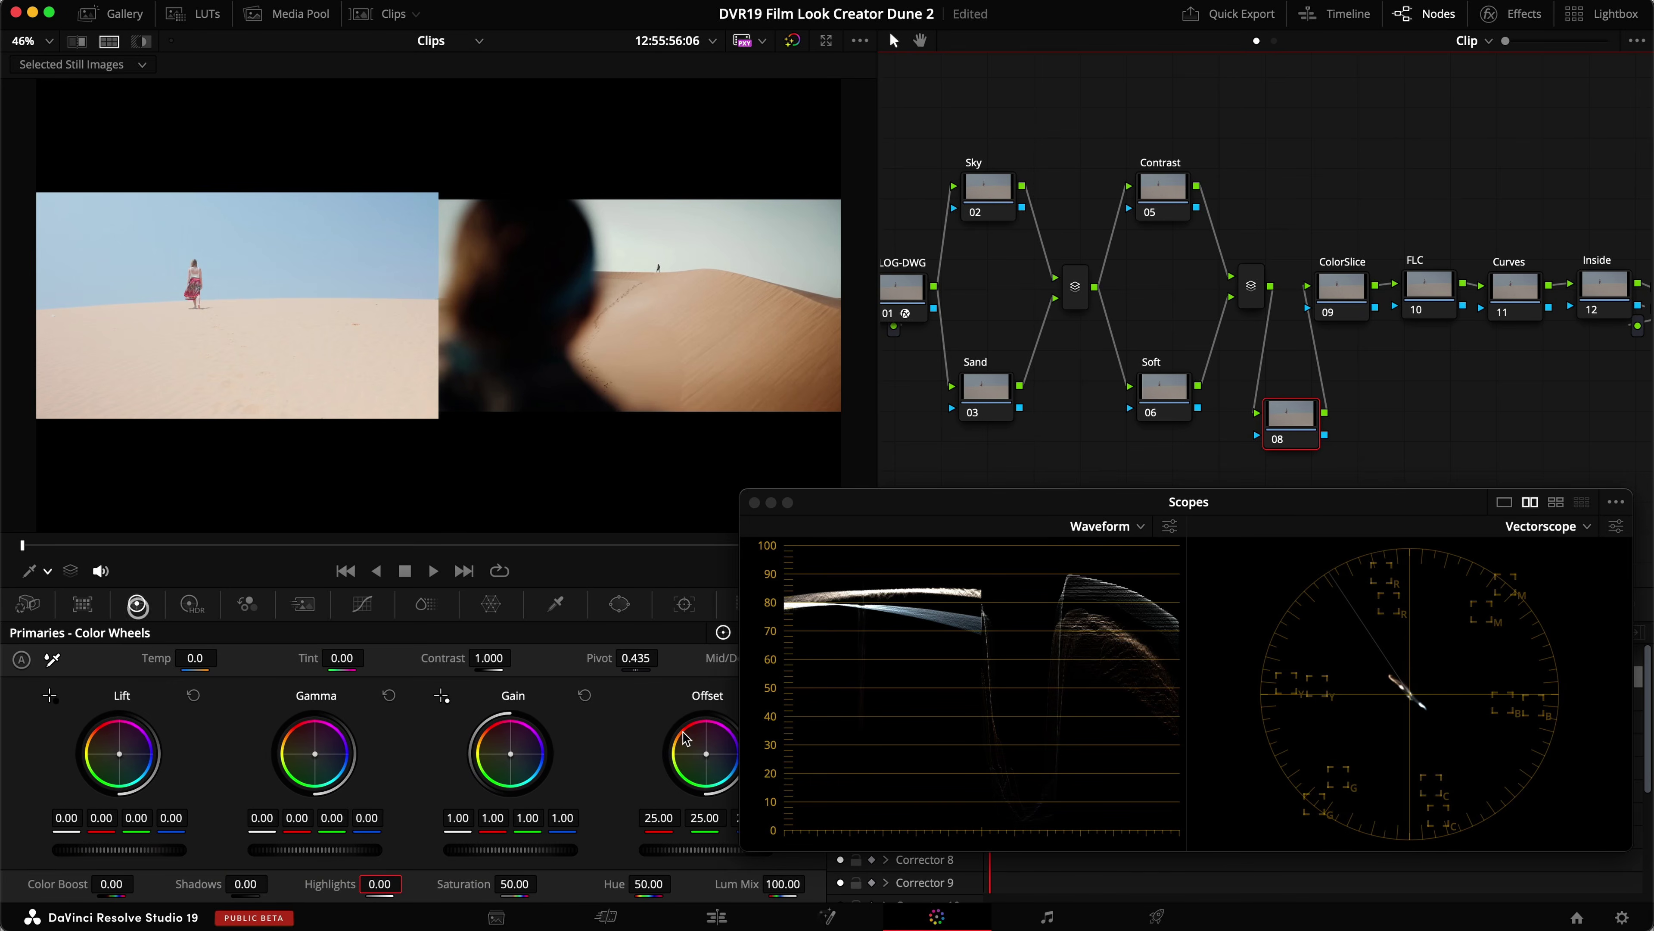
drag(709, 759, 651, 782)
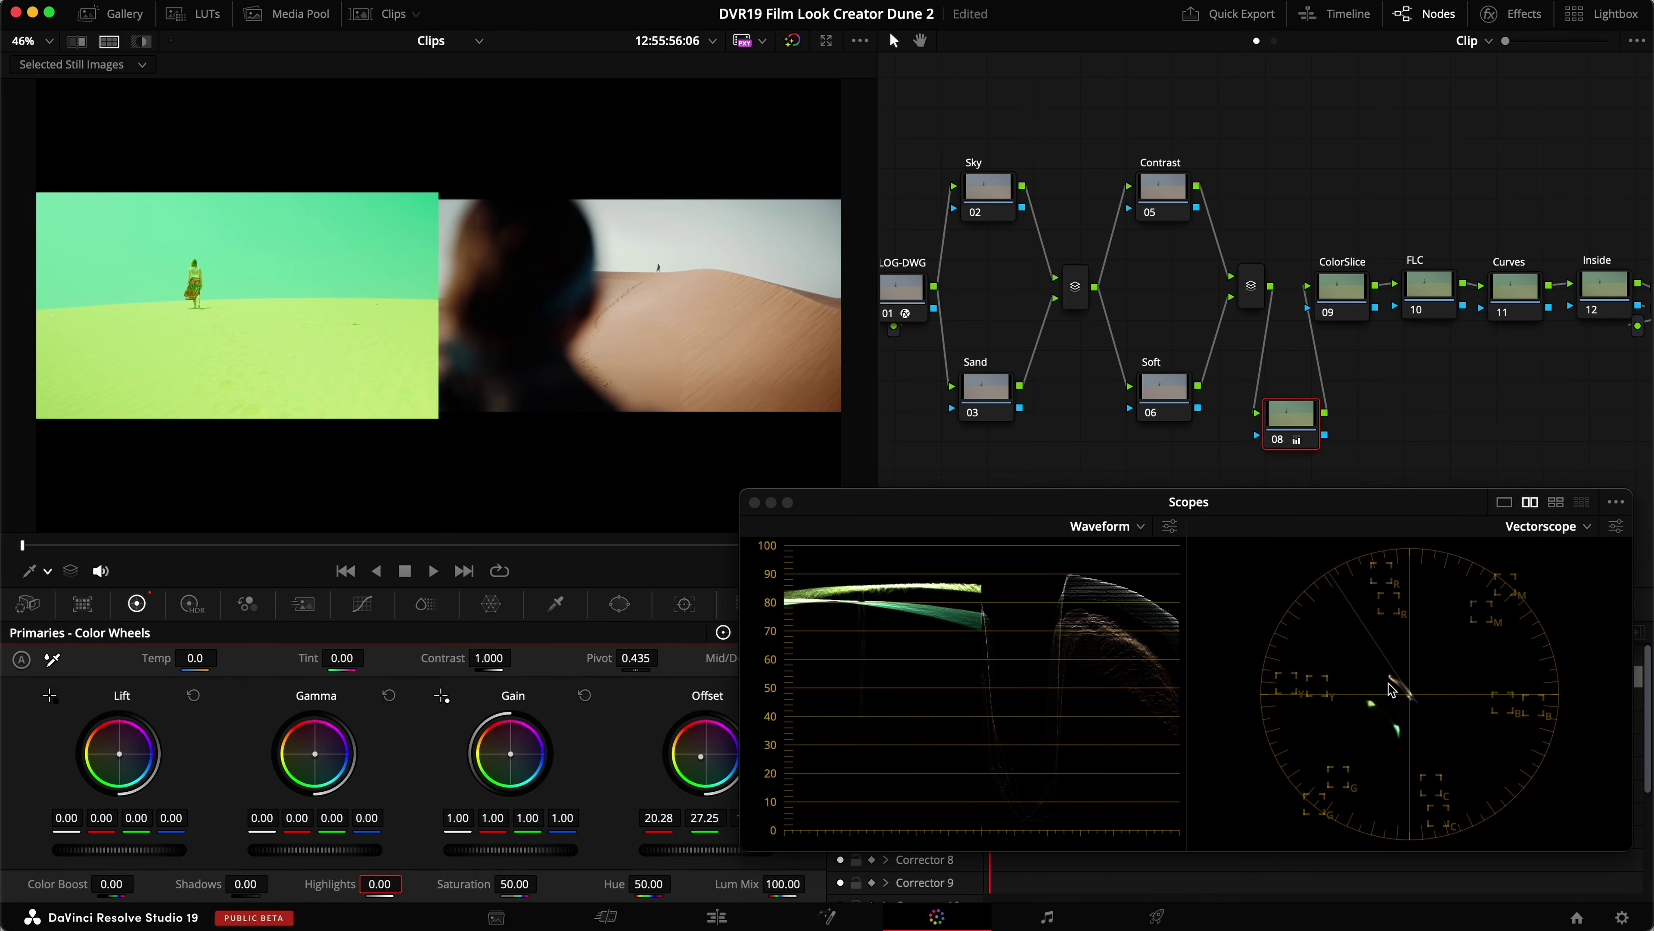
Toggle the green test node off and on to compare its effect on the vectorscope, then delete the node.
key(super+d)
key(super+d)
key(super+d)
key(super+d)
key(super+d)
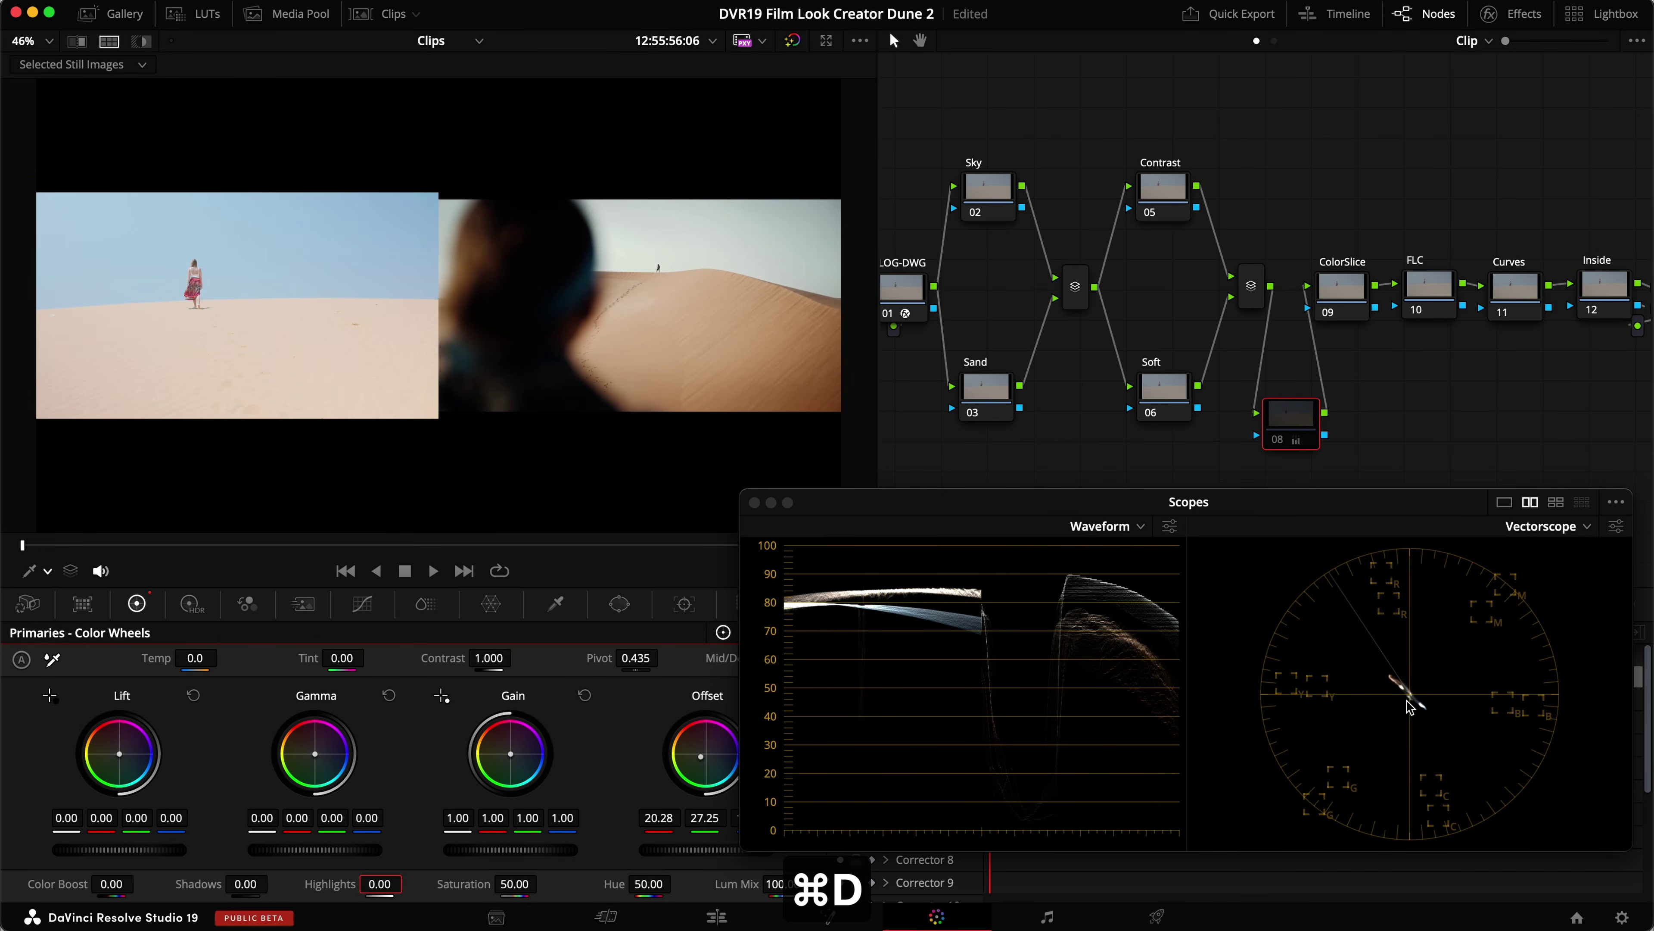
key(super+d)
key(super+d)
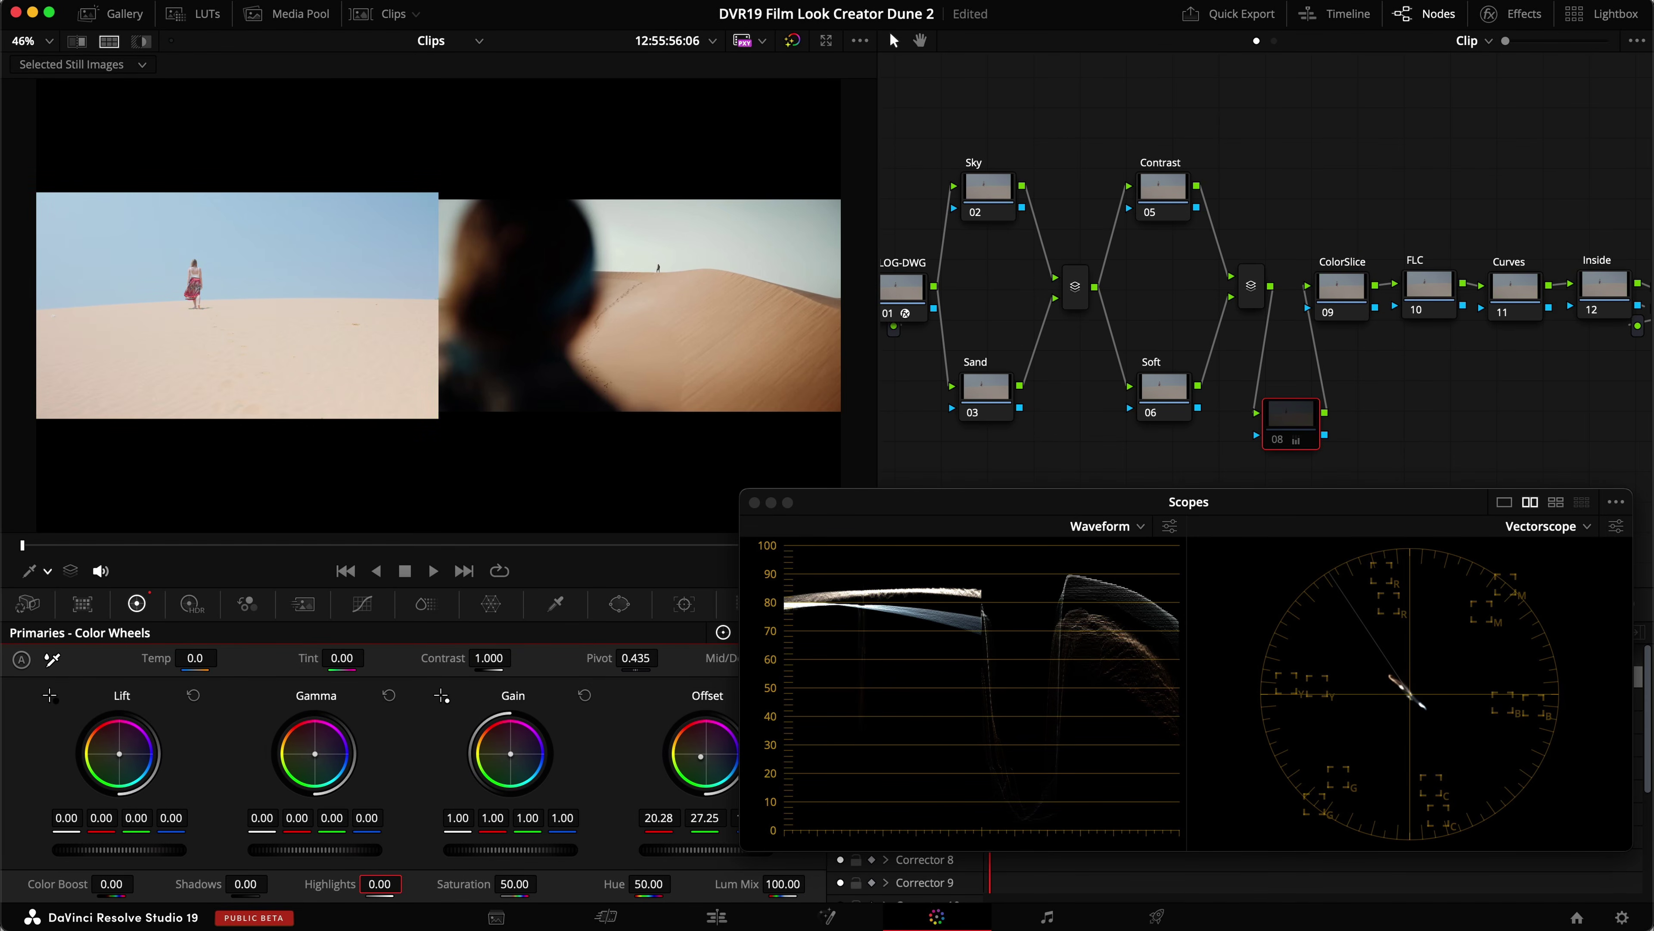
key(super+d)
key(super+d)
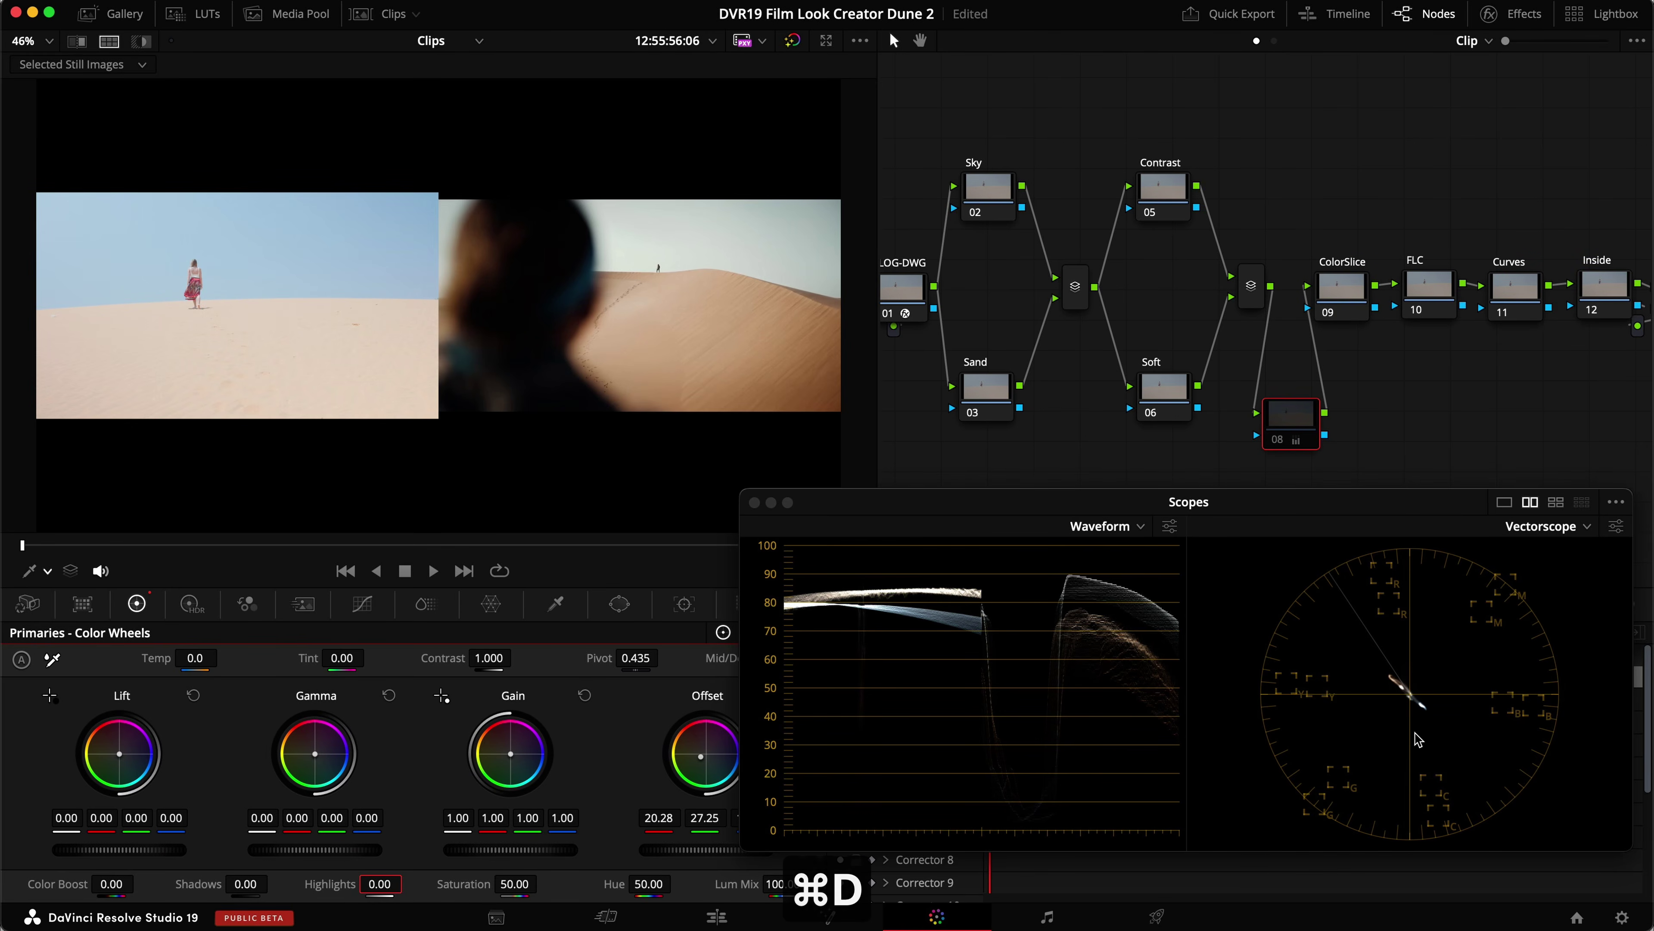
key(BackSpace)
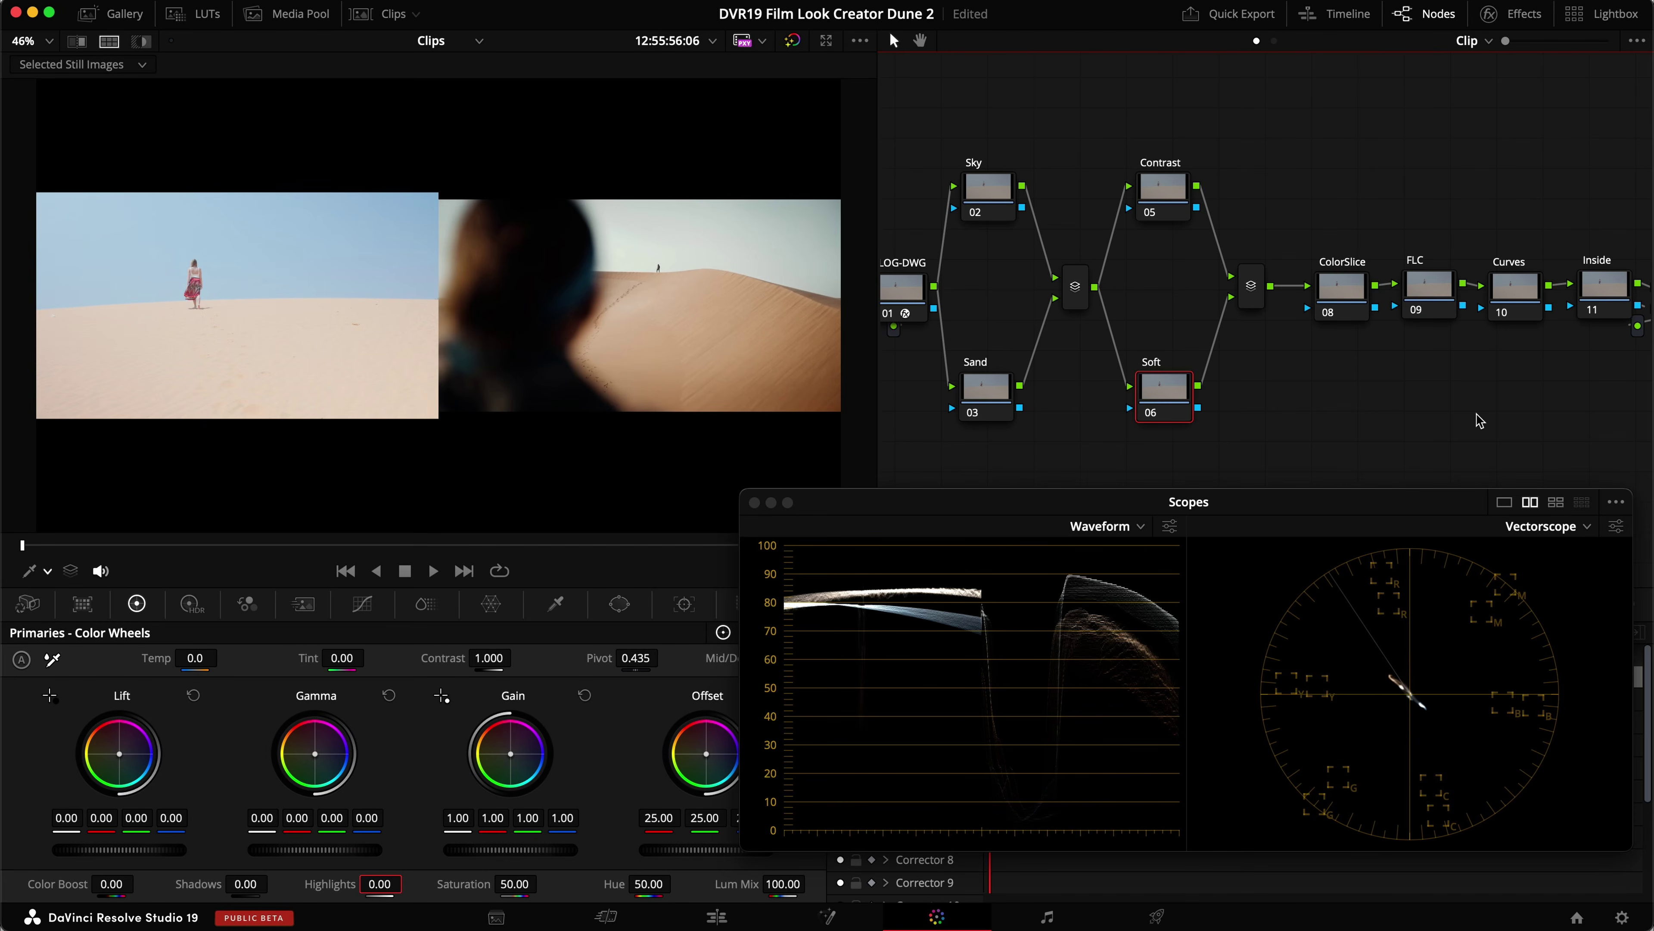
Widen the node editor, clean up the node graph so the whole tree fits, and lower the scopes window slightly.
drag(877, 404, 691, 399)
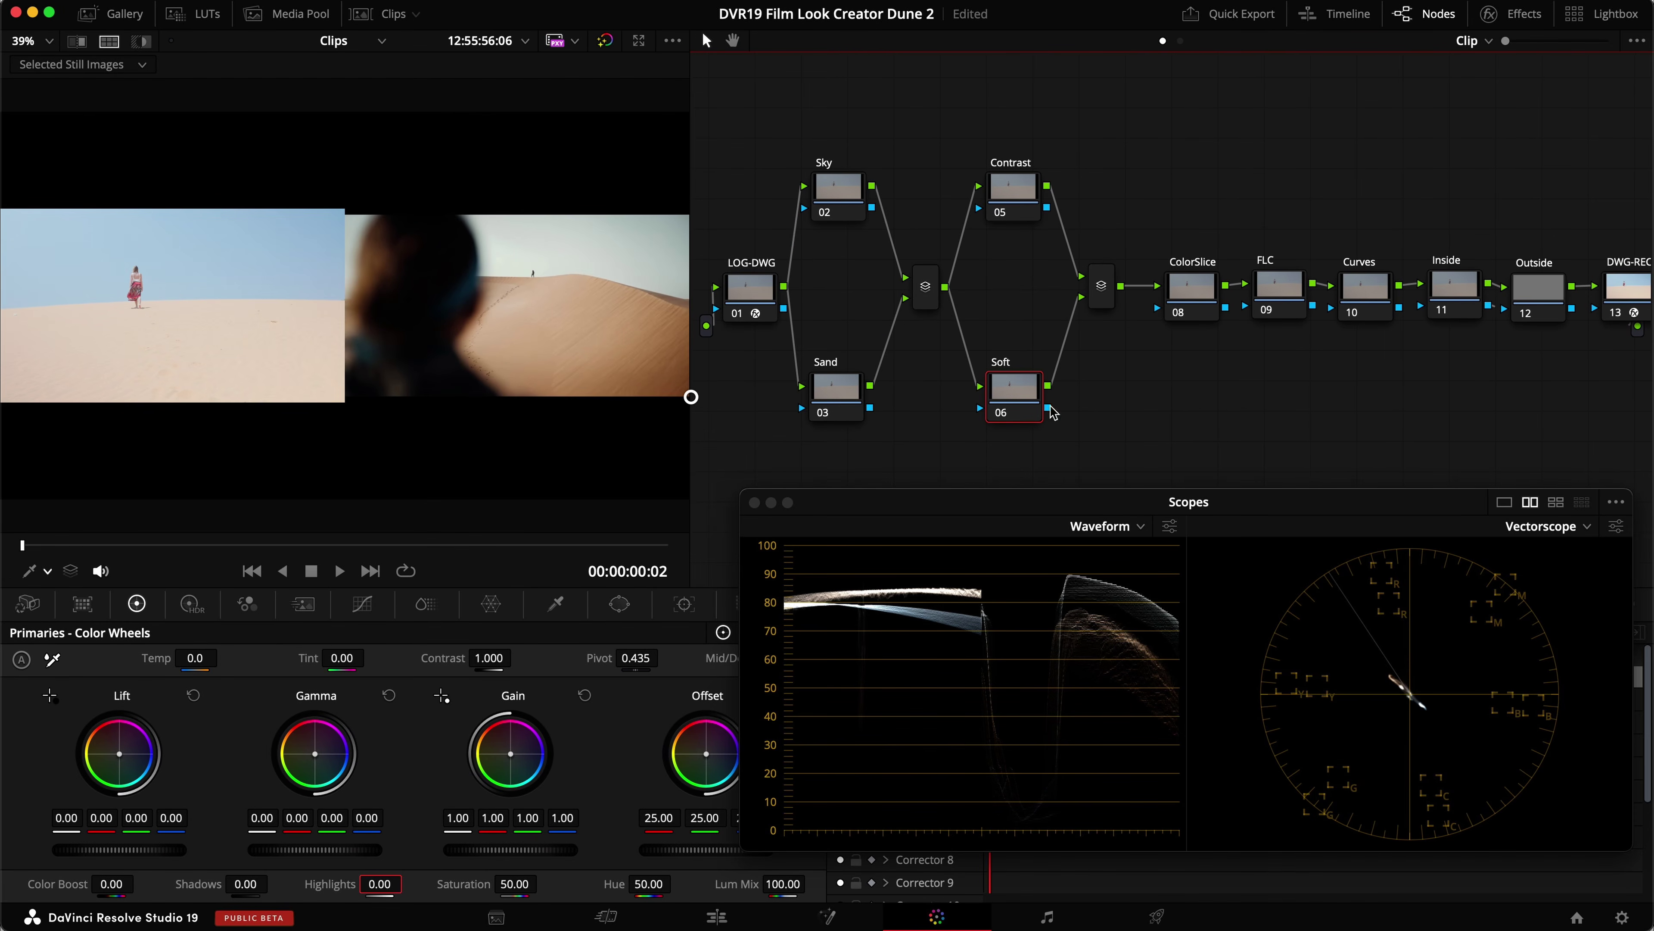
right_click(1210, 408)
click(1287, 613)
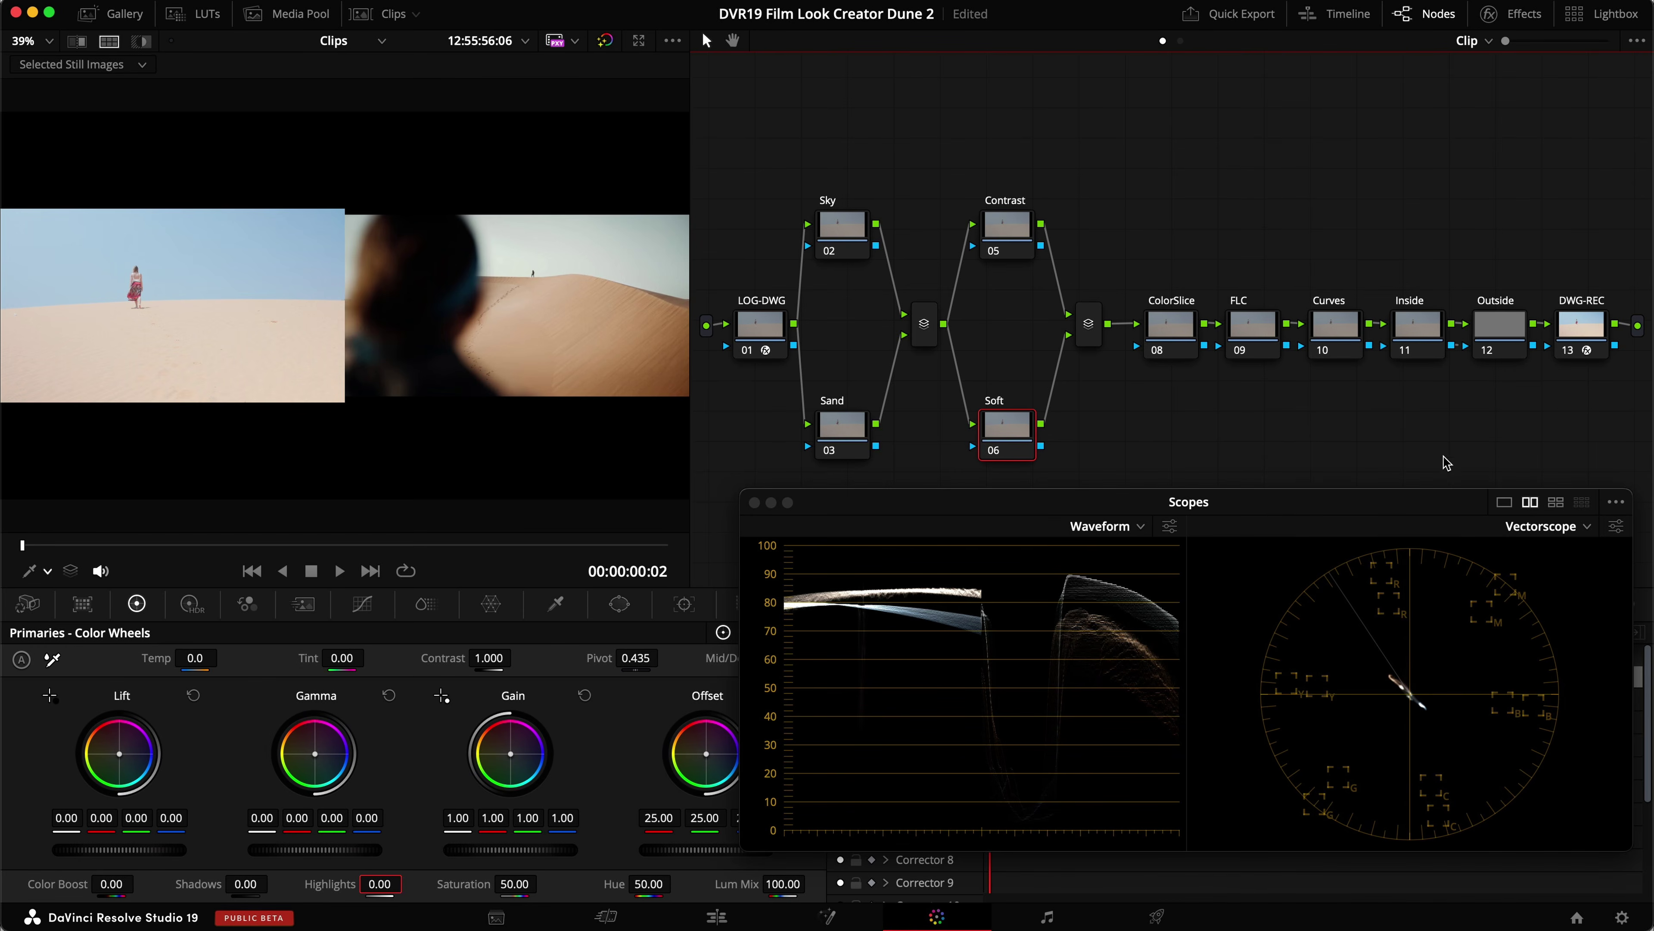
drag(1346, 503, 1348, 516)
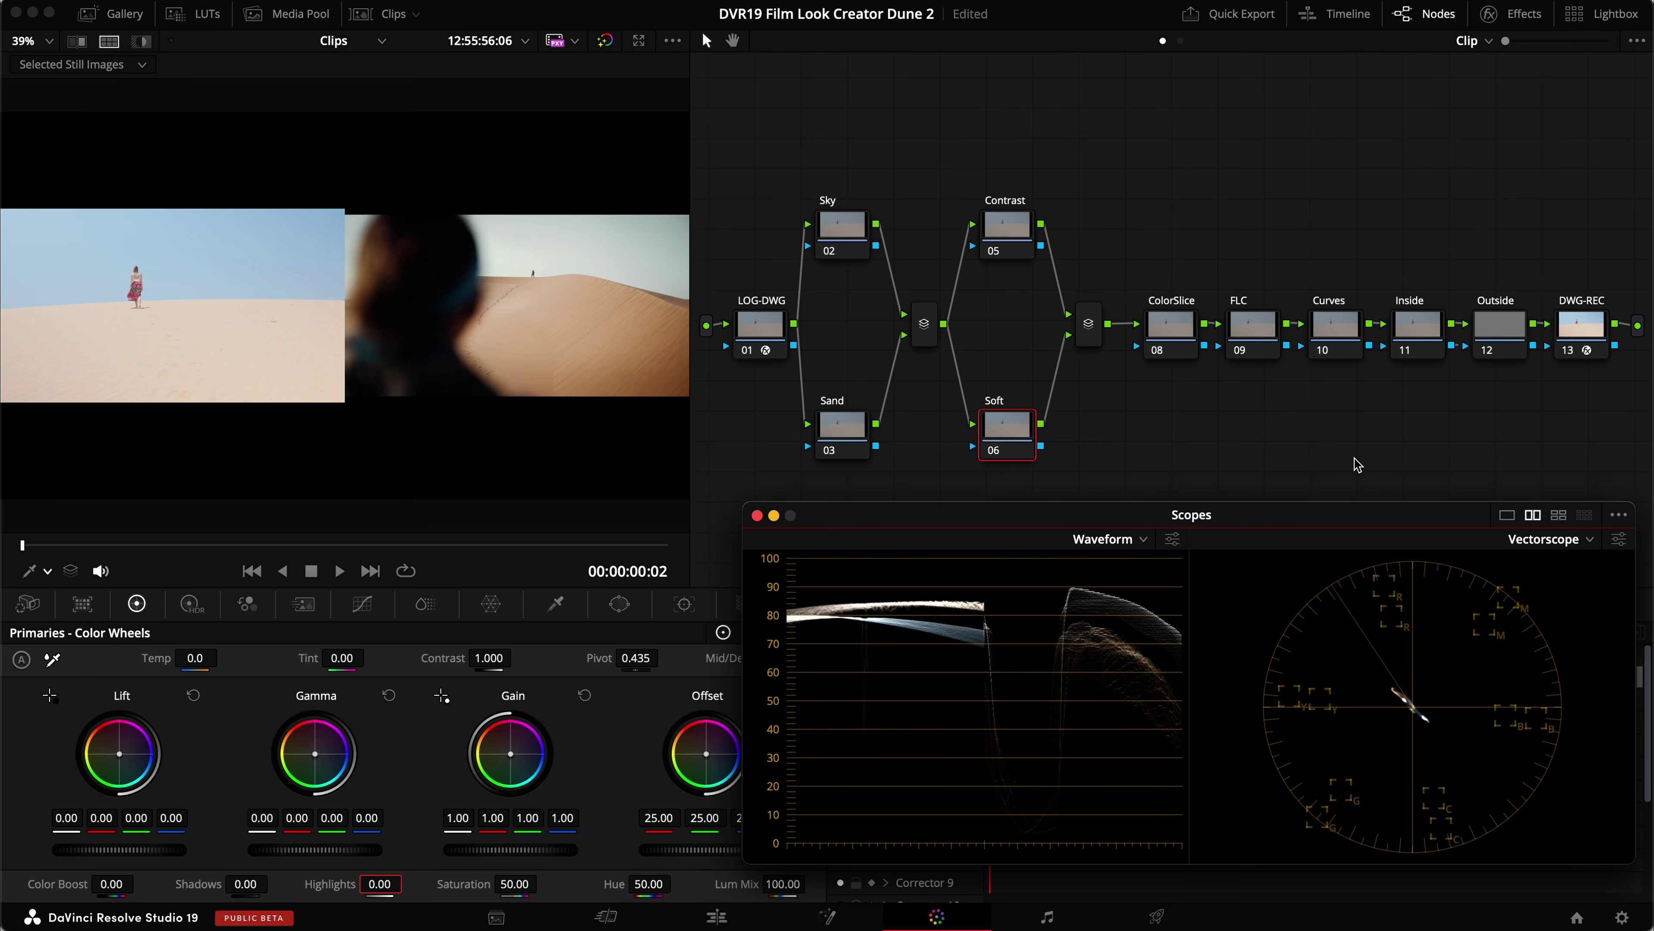
Apply the Film Look Creator effect to the FLC node.
click(1269, 341)
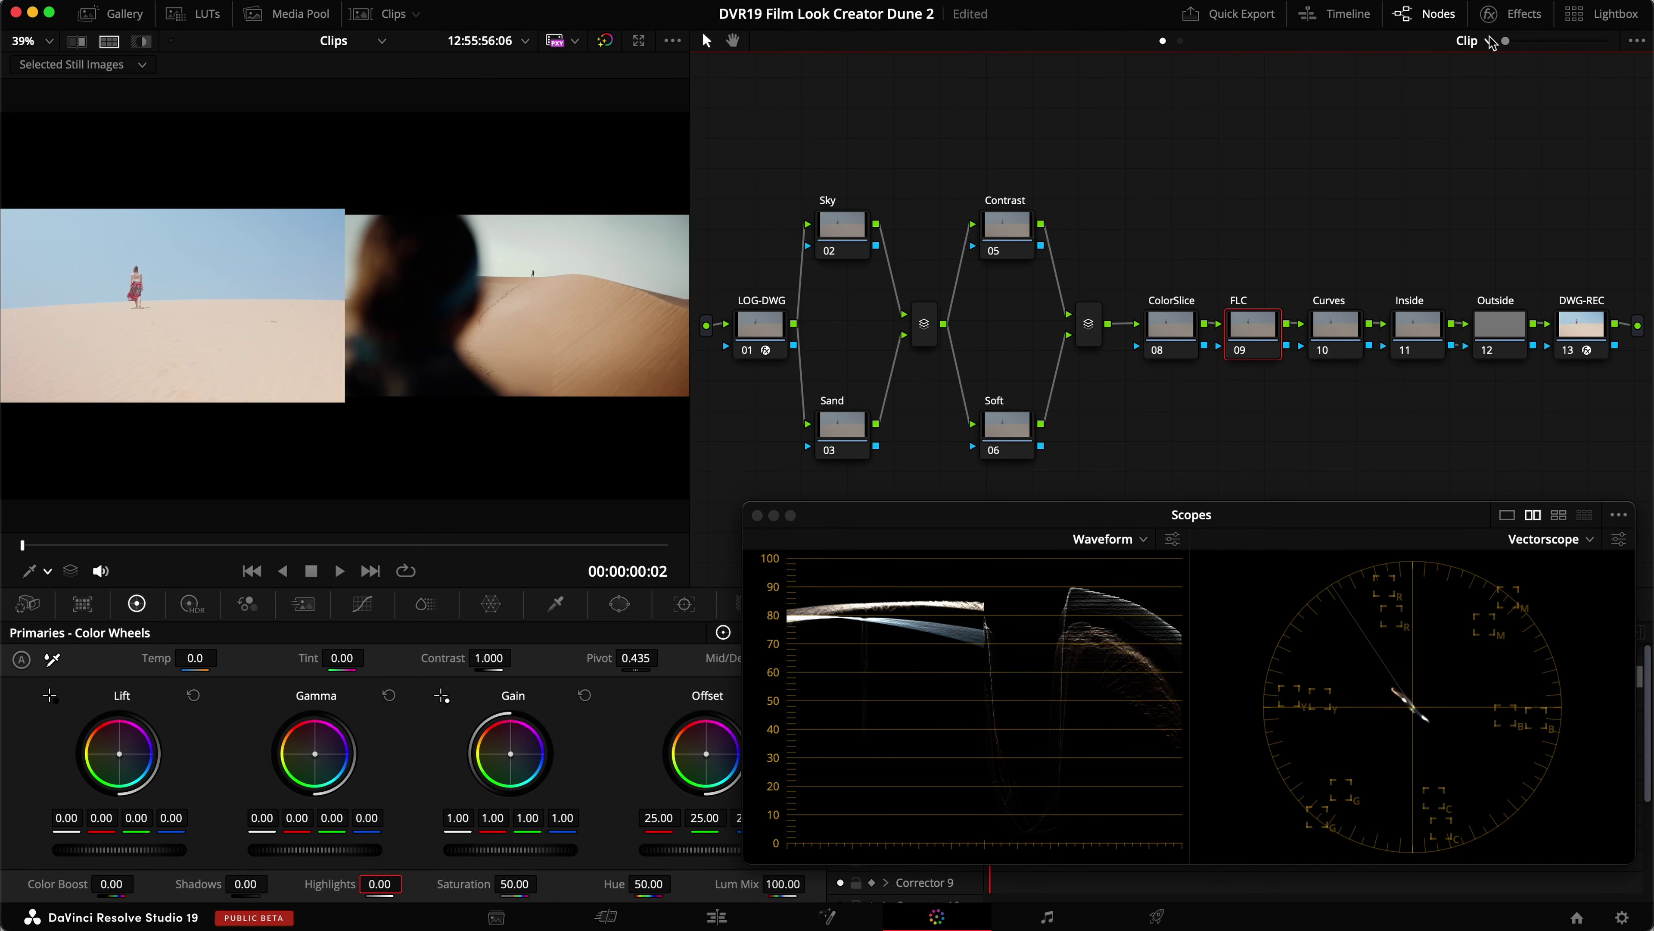
click(1498, 14)
drag(1438, 228, 1172, 349)
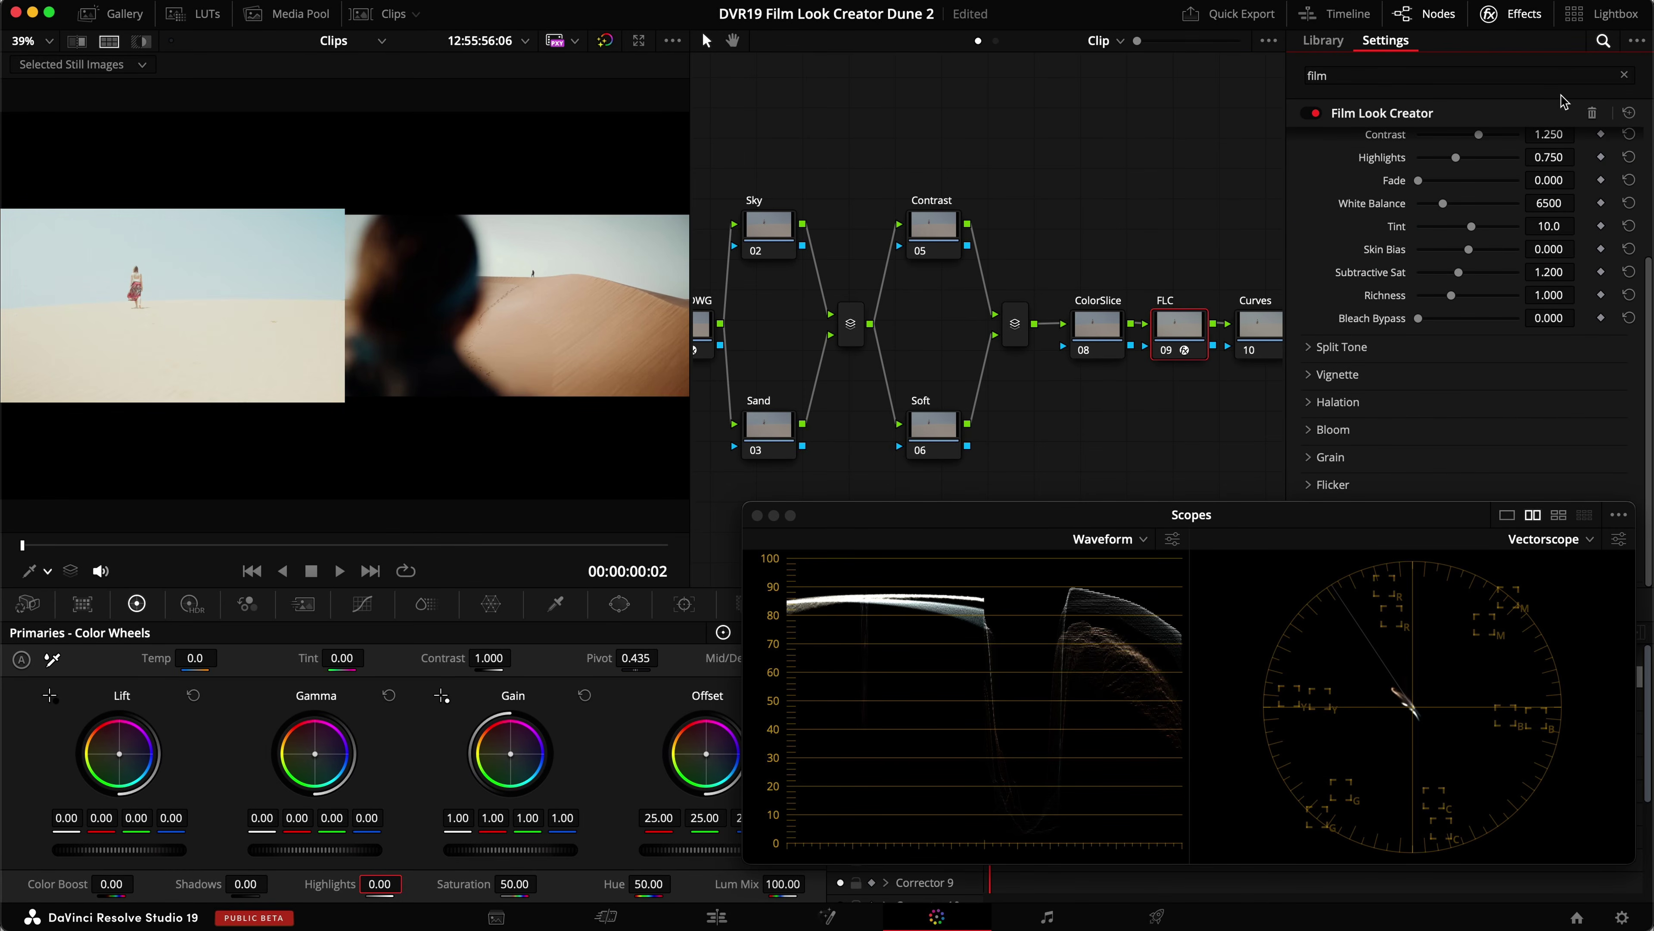
Set the FLC node's Film Look Creator preset to Default No Effects.
click(1096, 329)
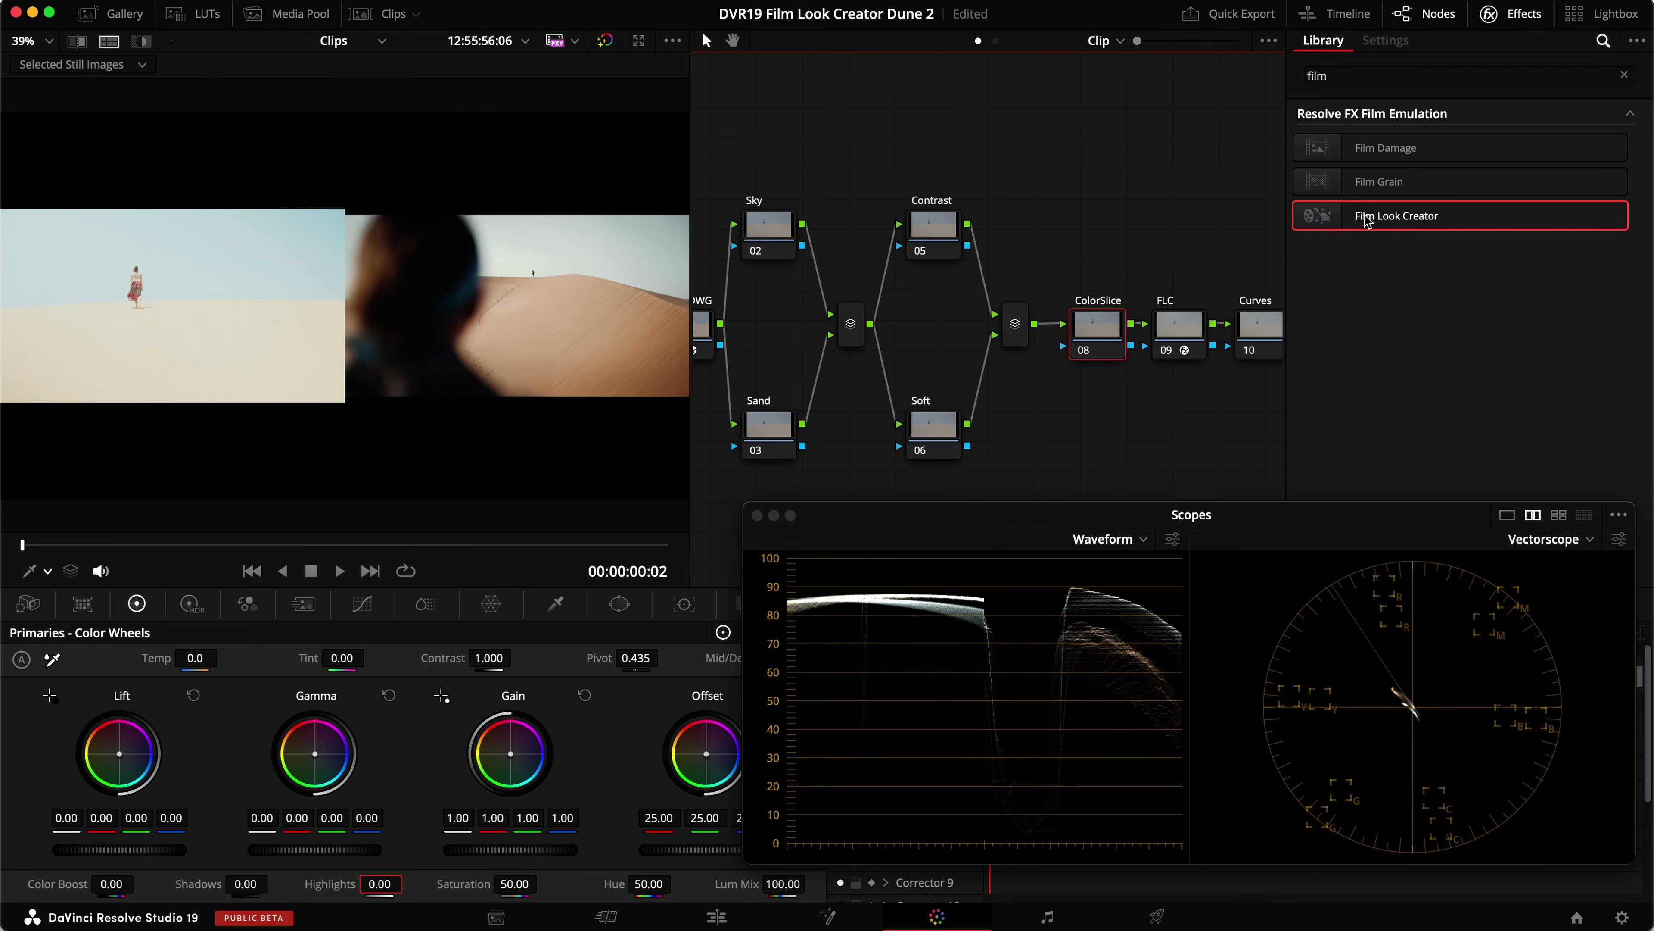
click(1508, 21)
key(shift+apostrophe)
click(1511, 14)
scroll(1335, 255, up, 3)
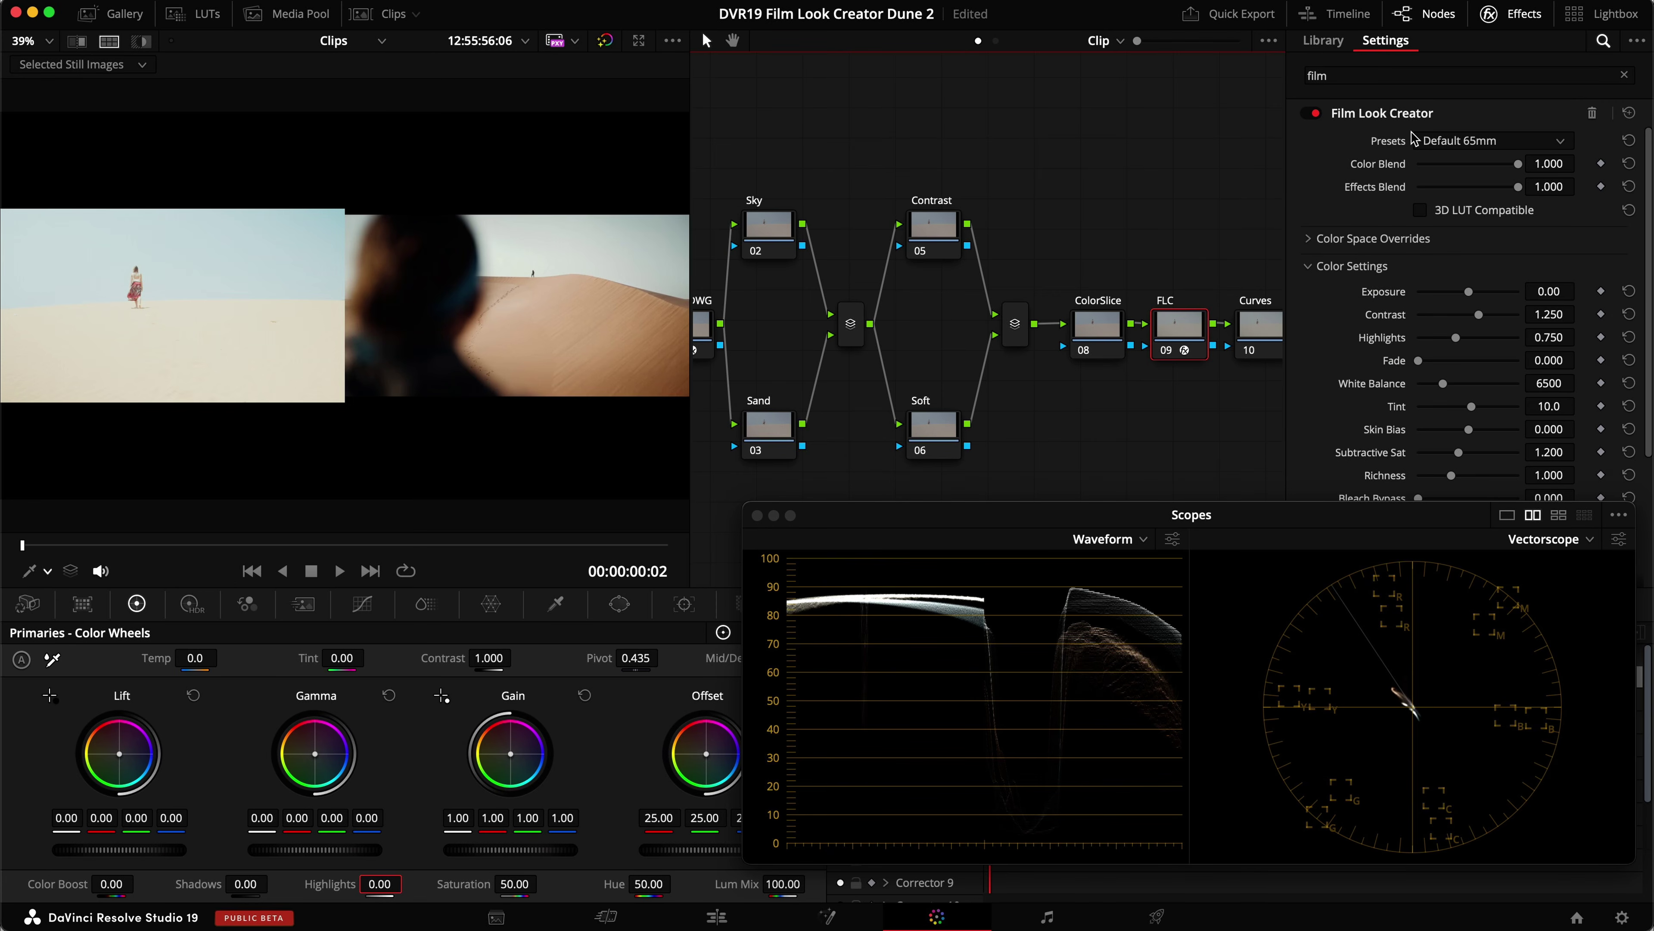
click(1439, 142)
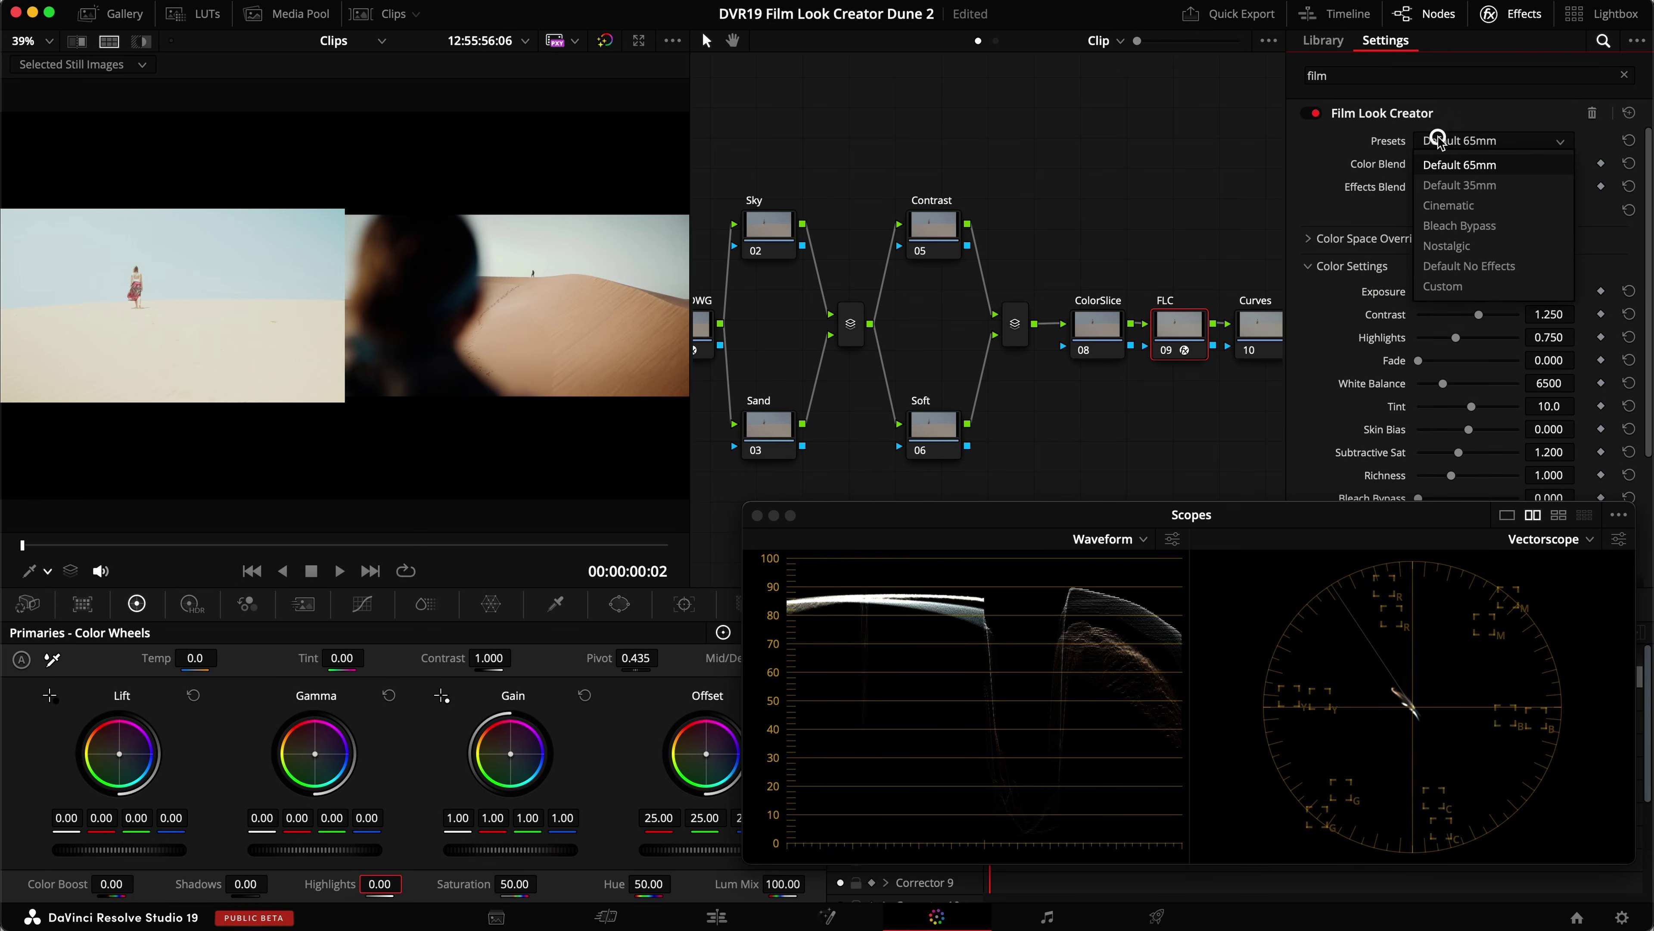
click(1457, 268)
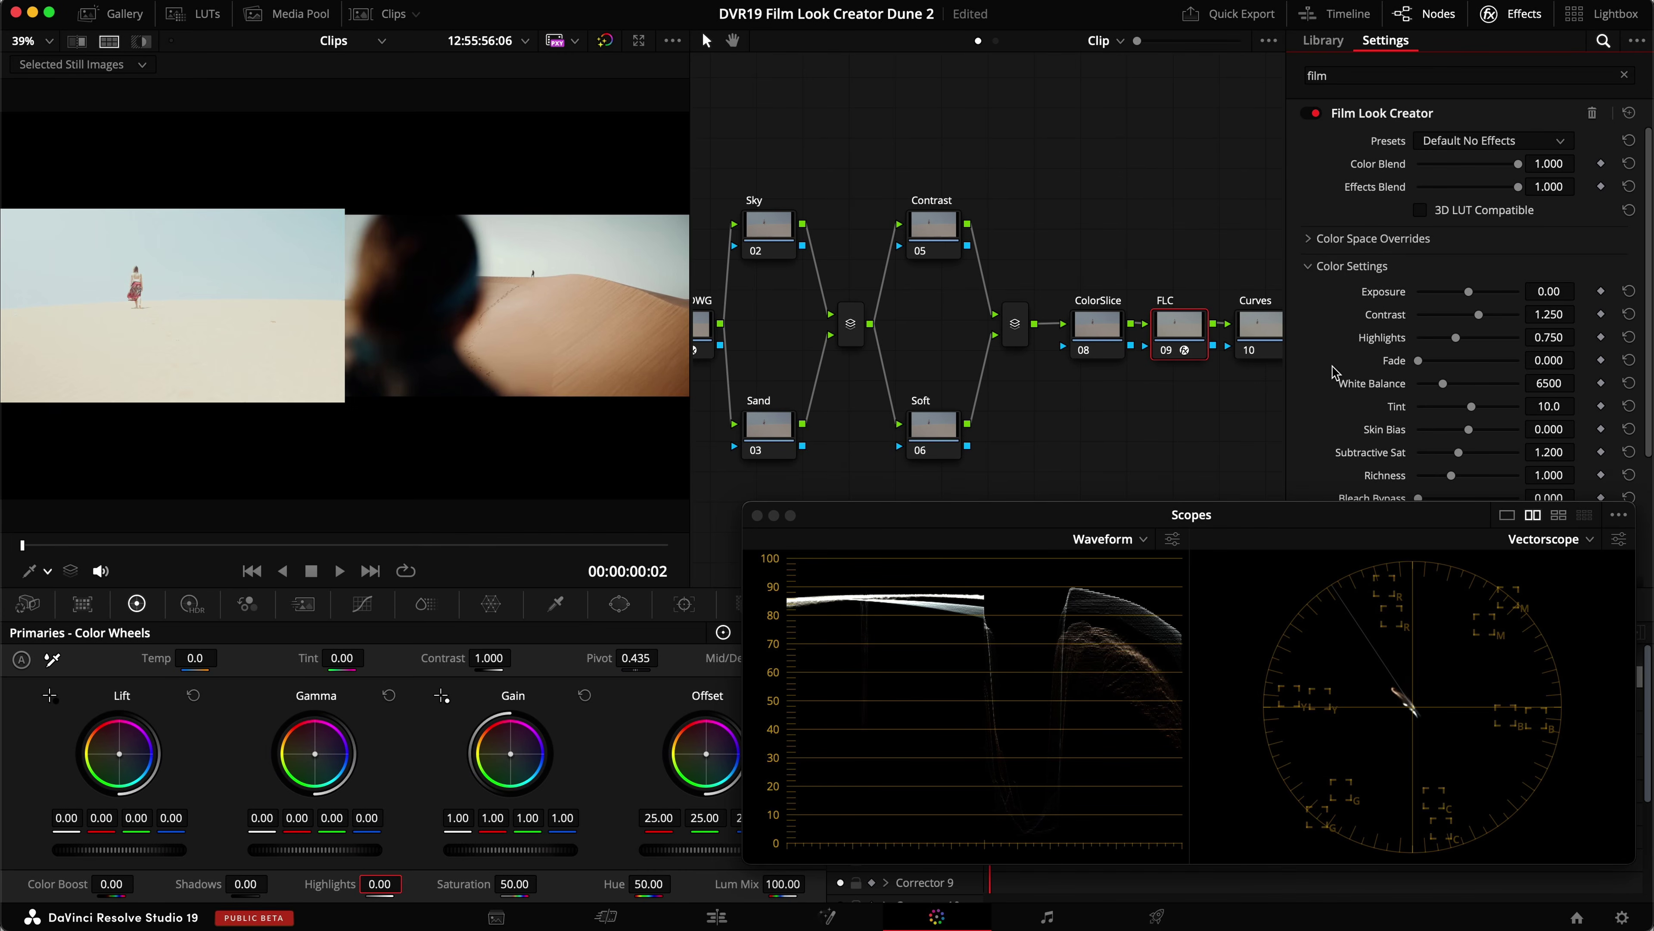
Lower the Film Look Creator exposure to -1.76 and save the project.
scroll(1368, 365, down, 2)
scroll(1375, 339, down, 1)
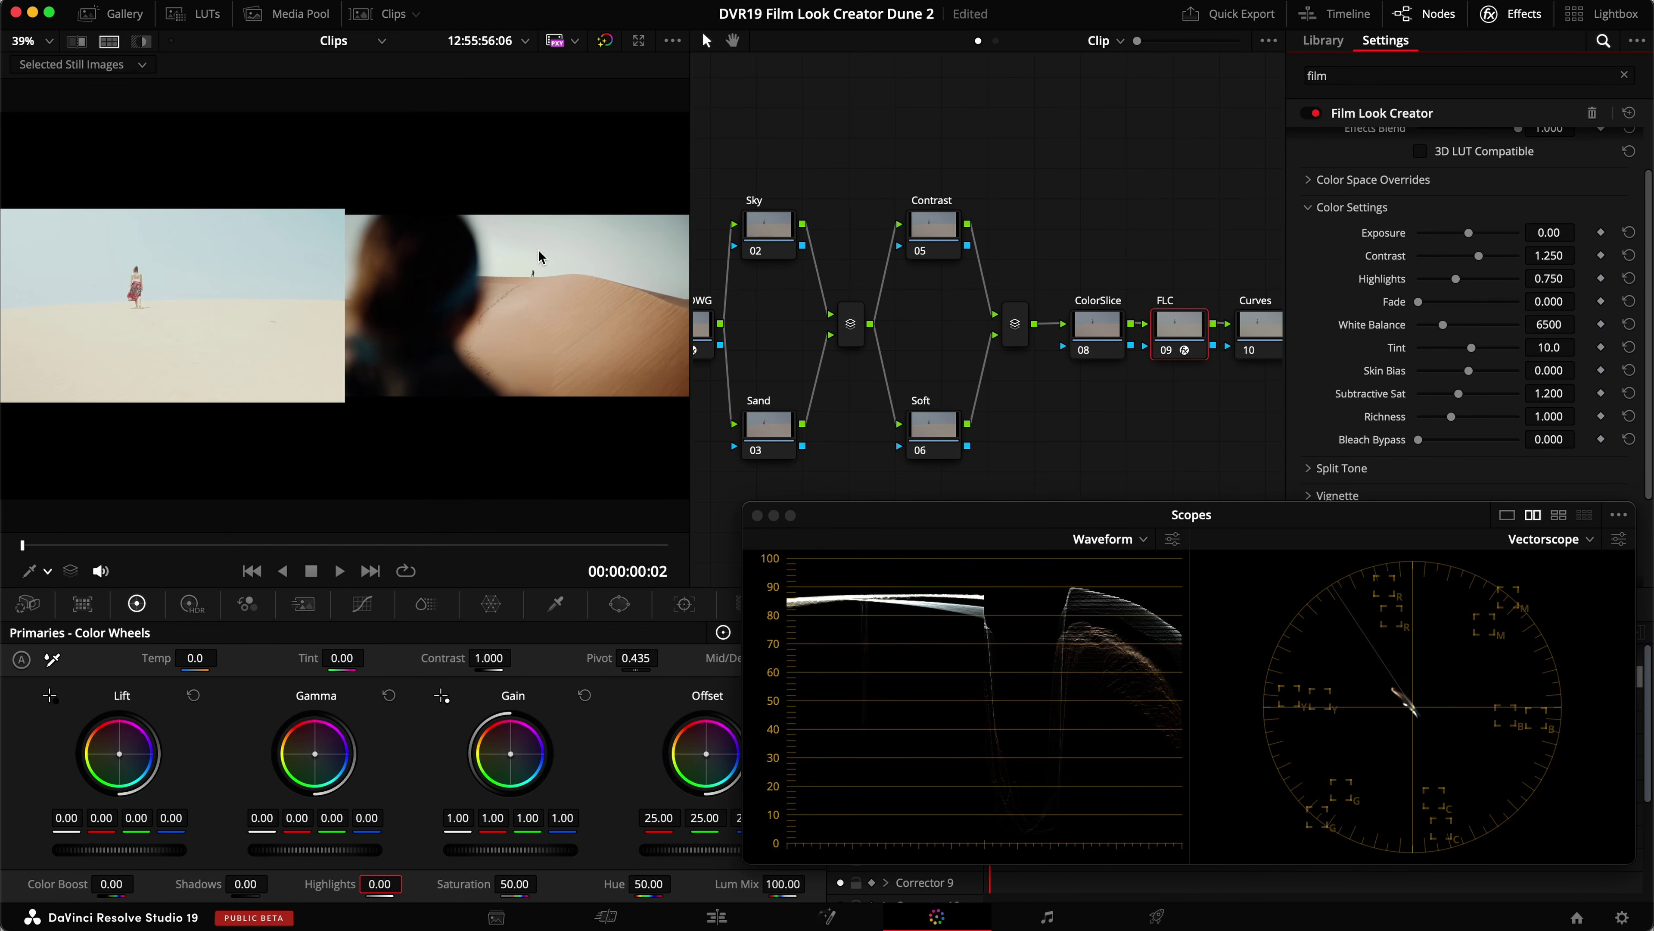
drag(1562, 230, 1399, 222)
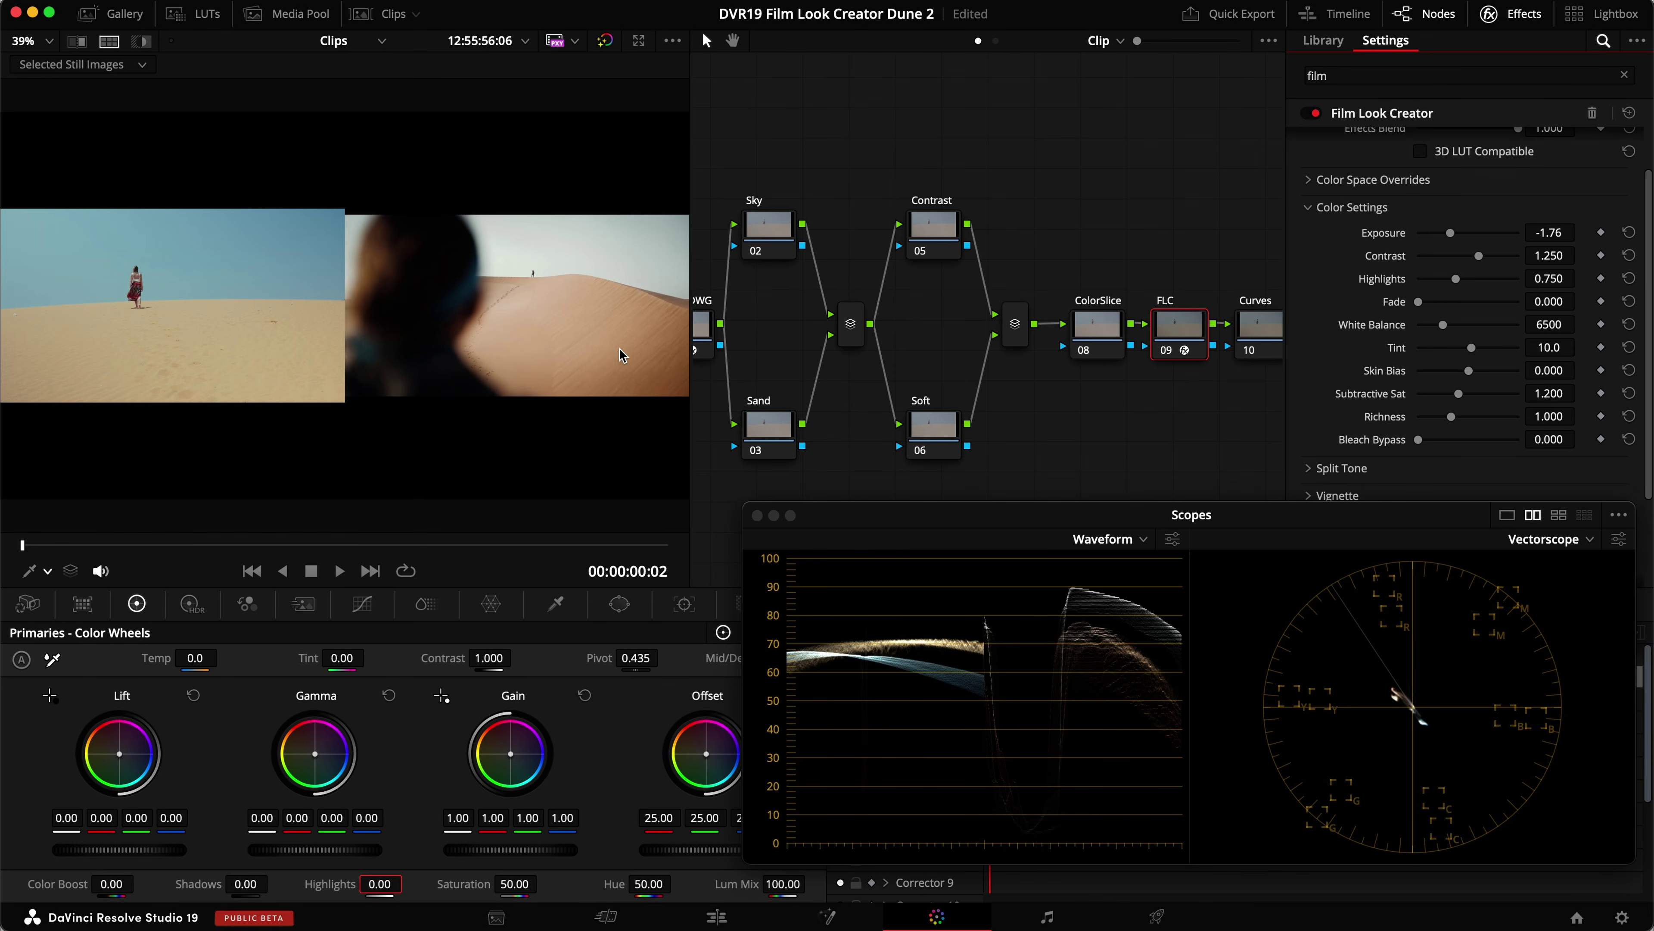
key(super+s)
Set the Film Look Creator contrast to 1.495 and highlights to 0.695.
drag(1478, 256, 1492, 256)
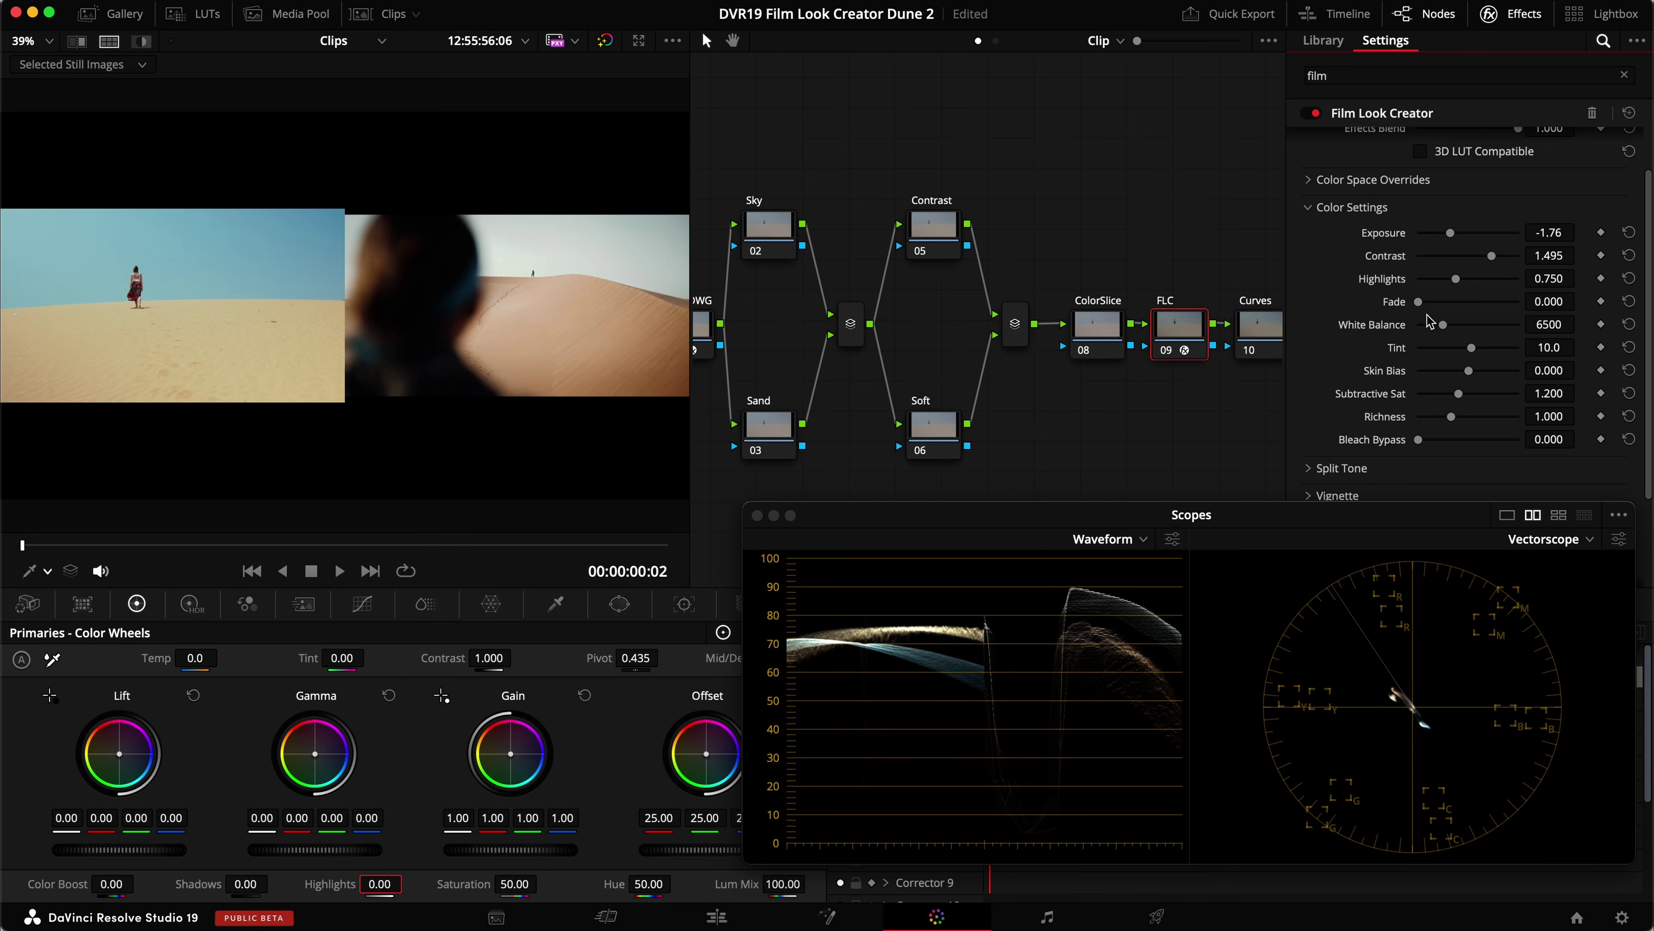
drag(1457, 282, 1443, 284)
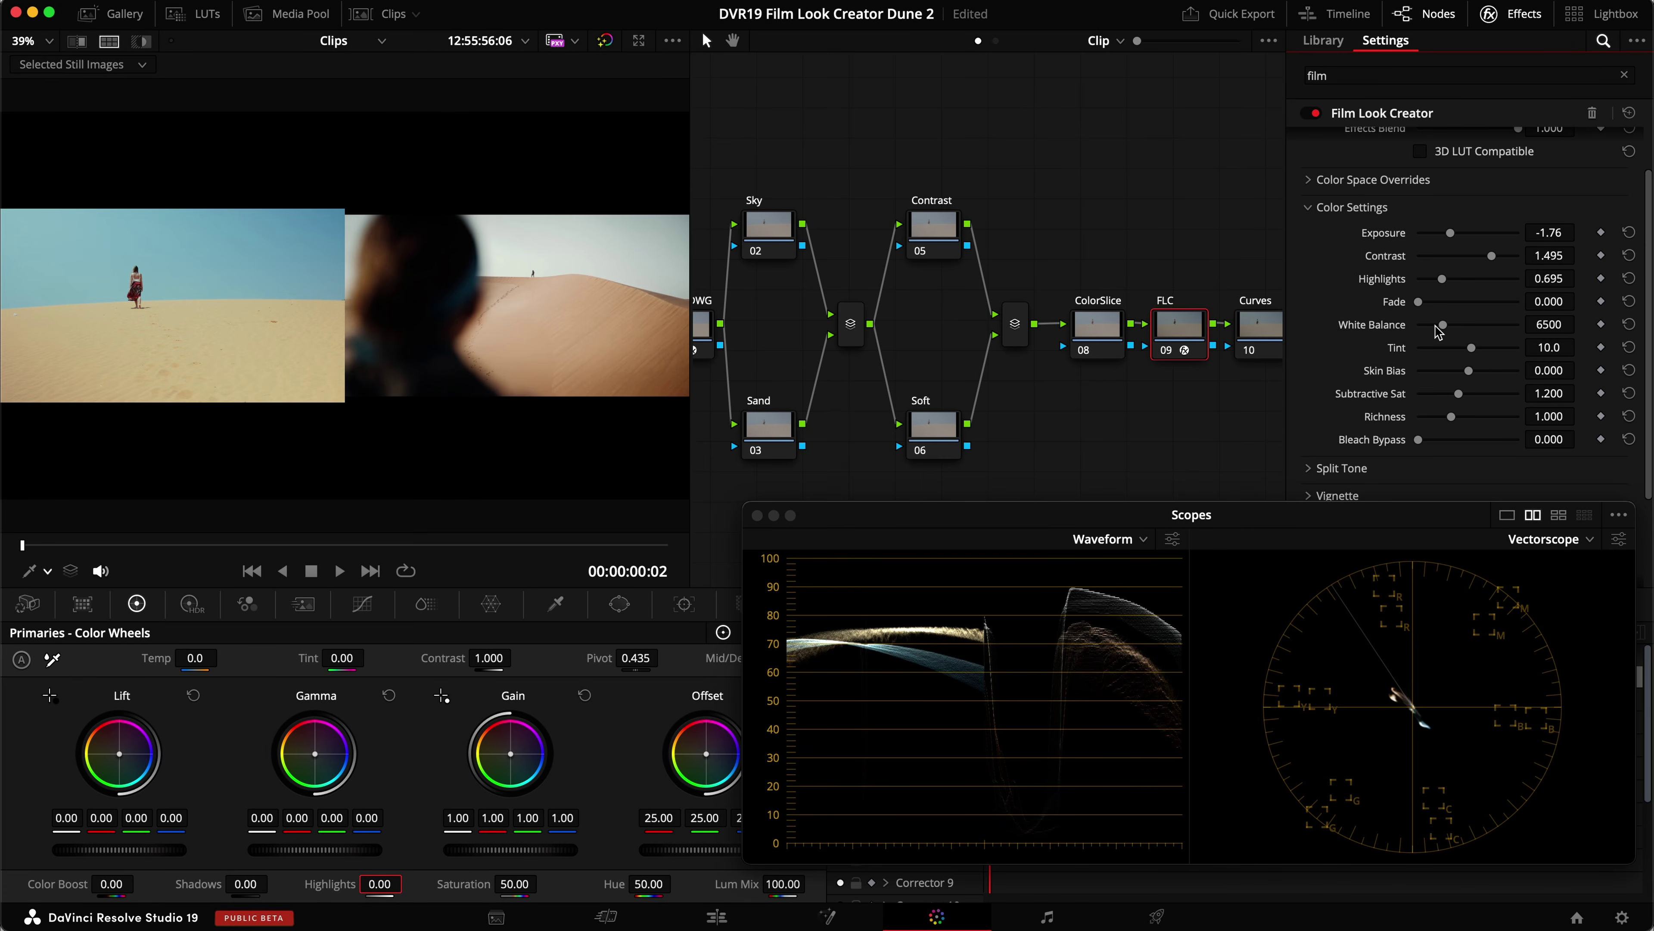
Set the Film Look Creator white balance to 7283 and tint to 53.7, comparing the shot with and without the effect.
drag(1444, 330, 1447, 329)
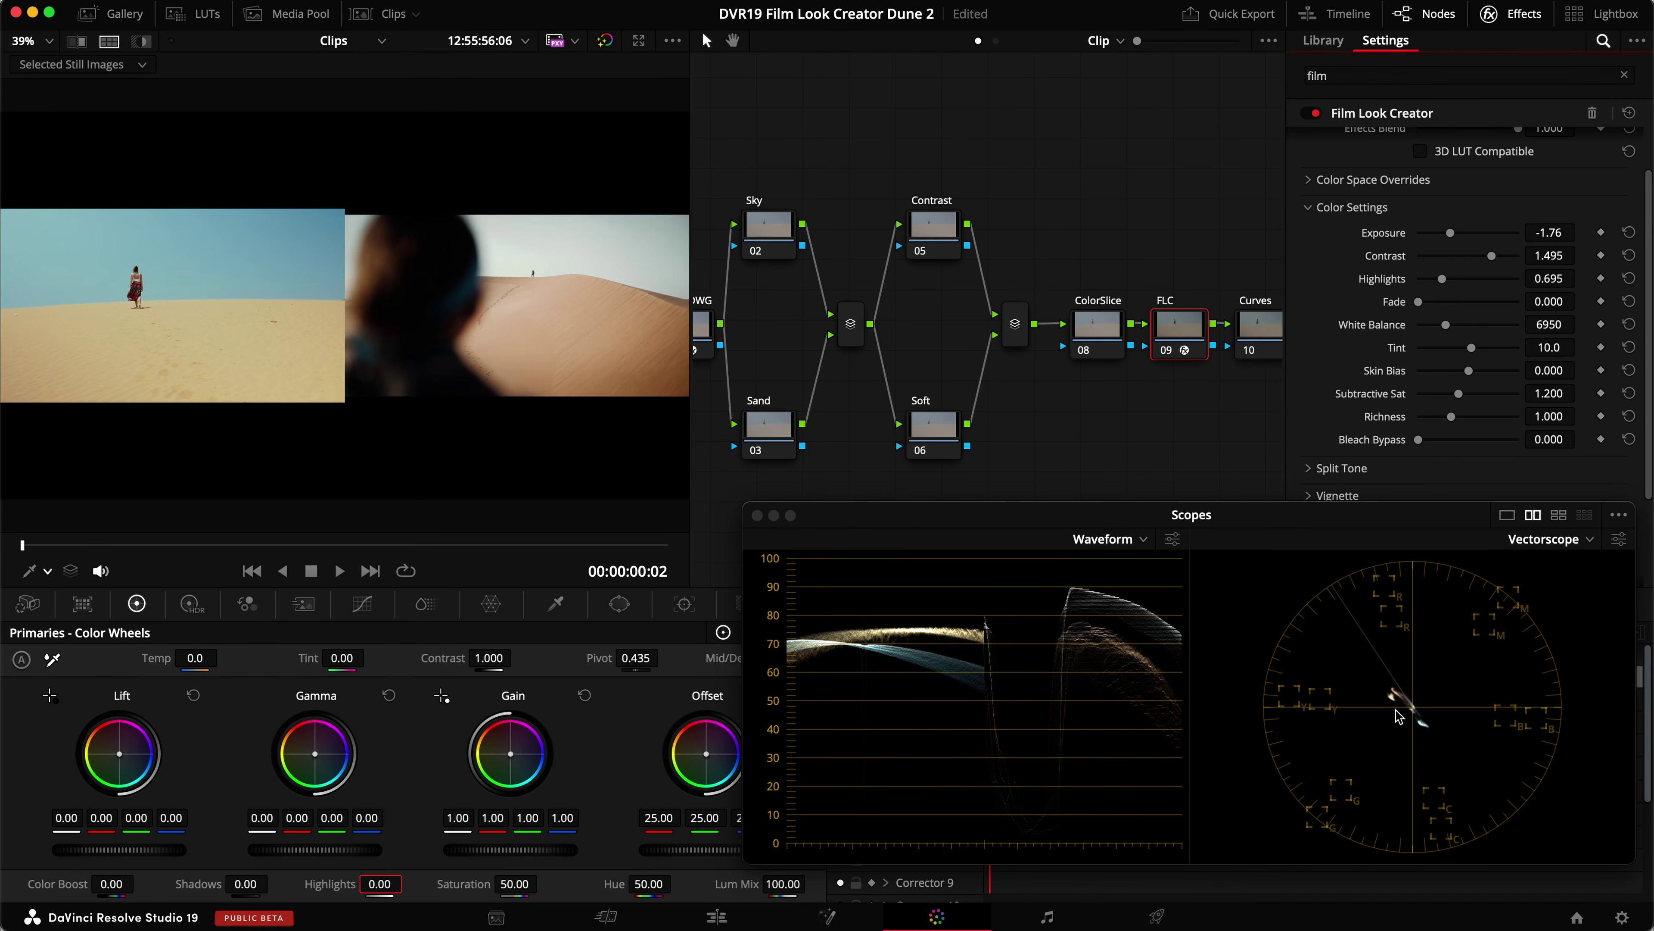
drag(1445, 324, 1485, 350)
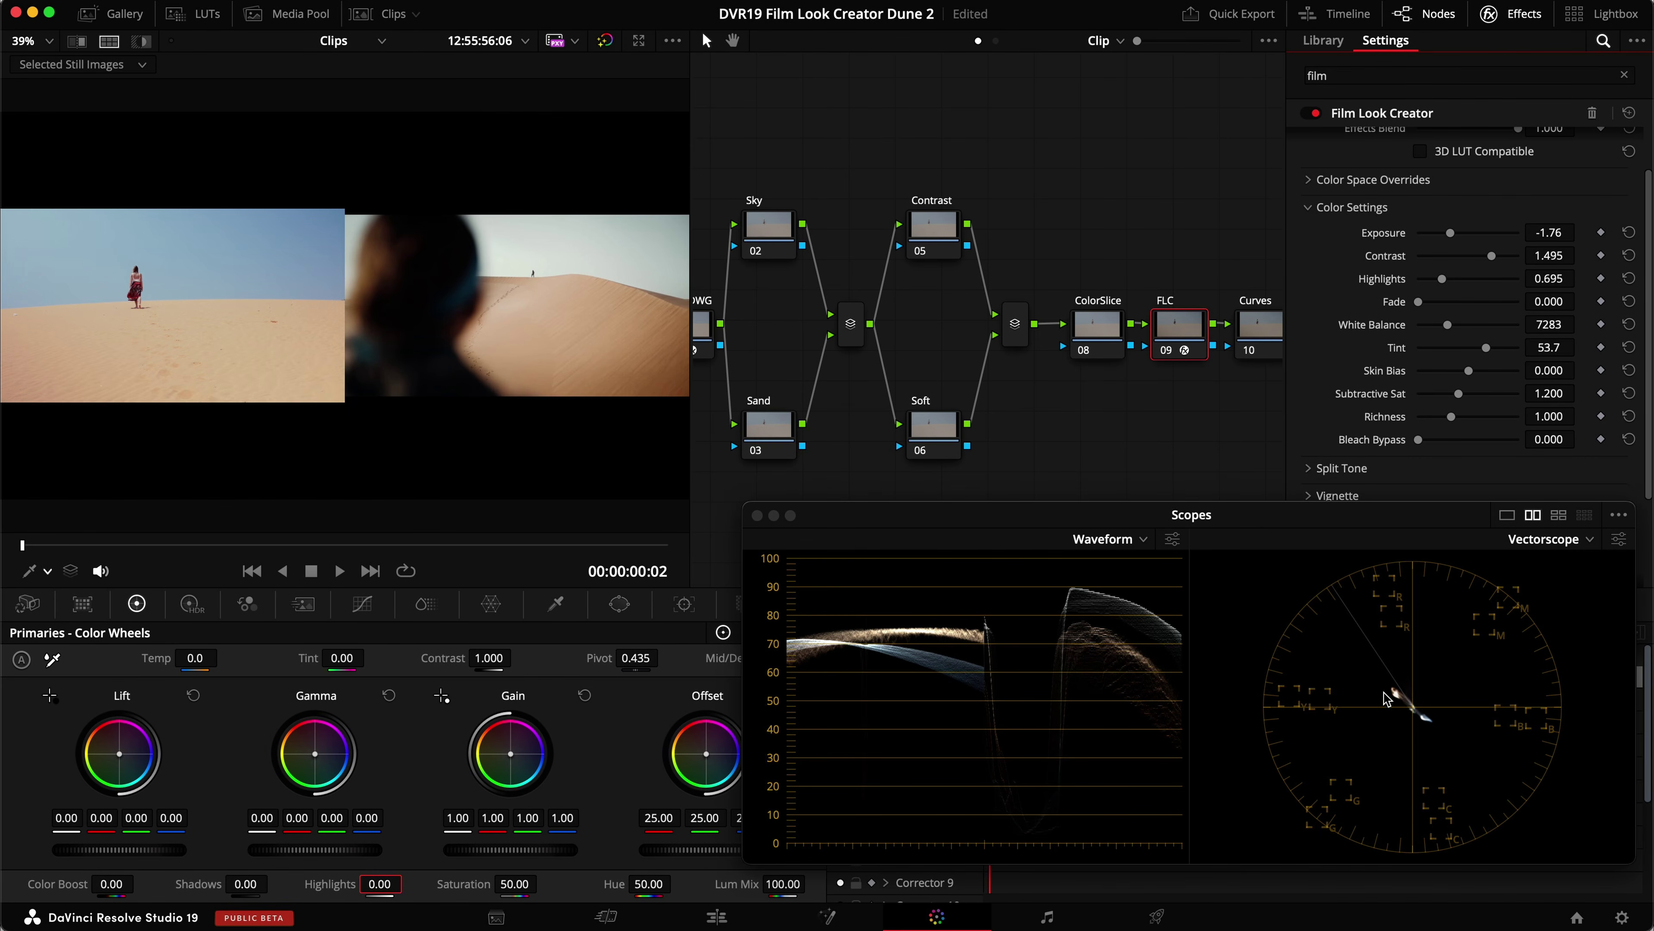
key(super+d)
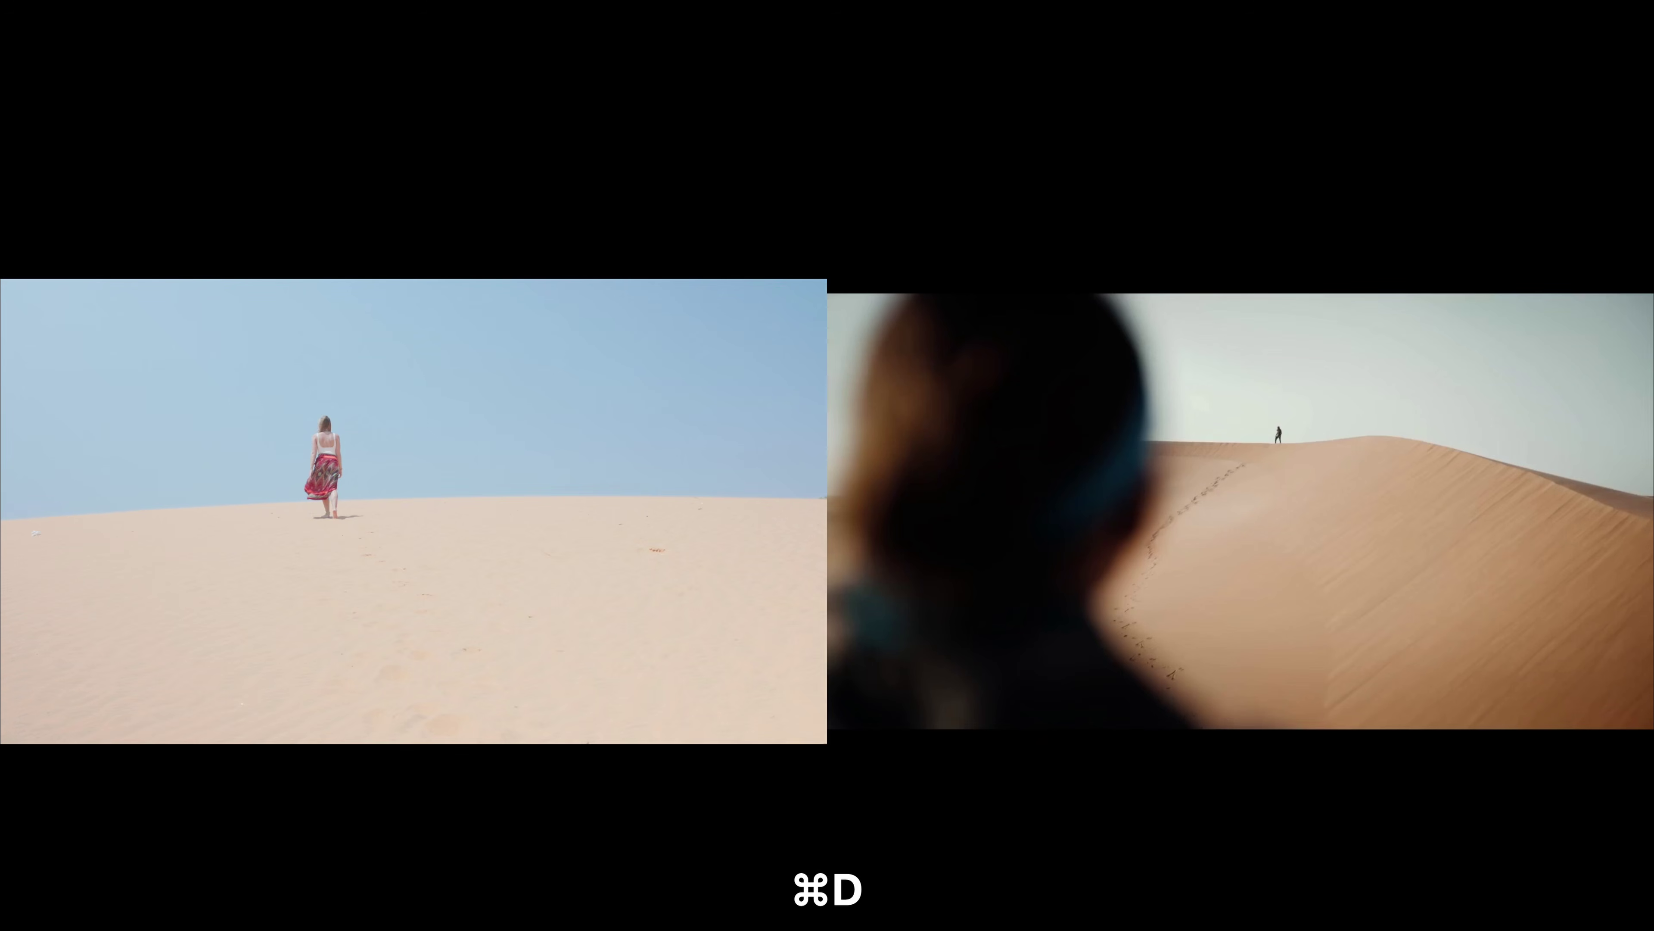
key(super+d)
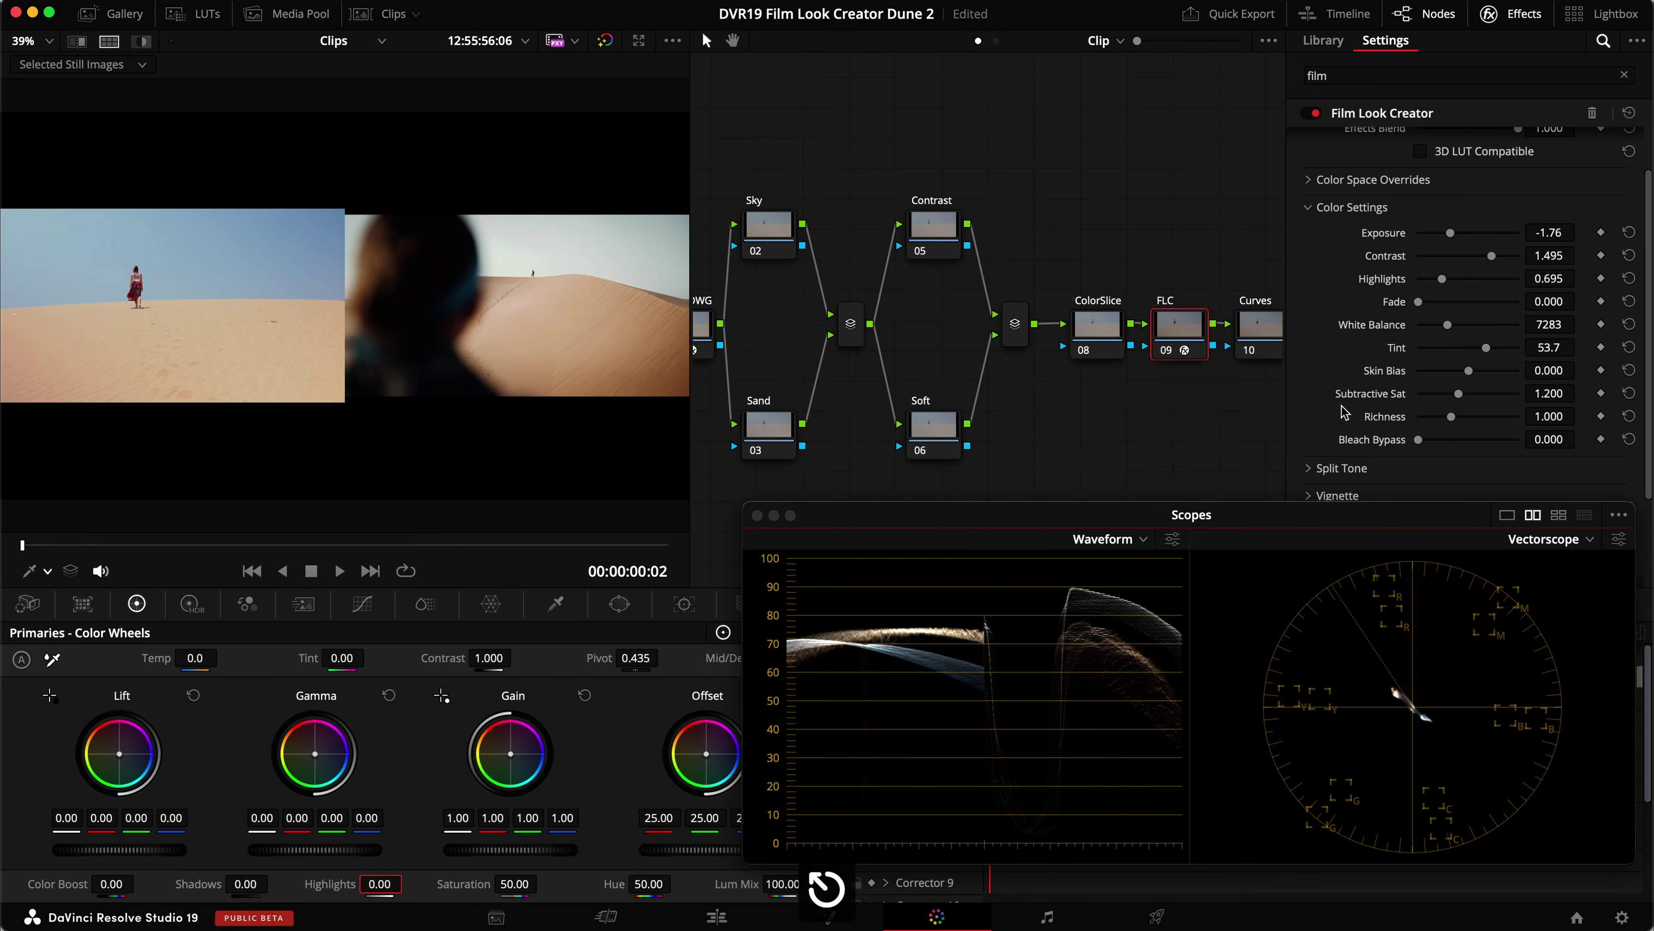
Set the Film Look Creator subtractive saturation to 1.046 and richness to 1.954, then compare before and after.
mouse_move(1458, 393)
mouse_down()
mouse_move(1458, 418)
mouse_move(1484, 418)
mouse_move(1453, 394)
mouse_up()
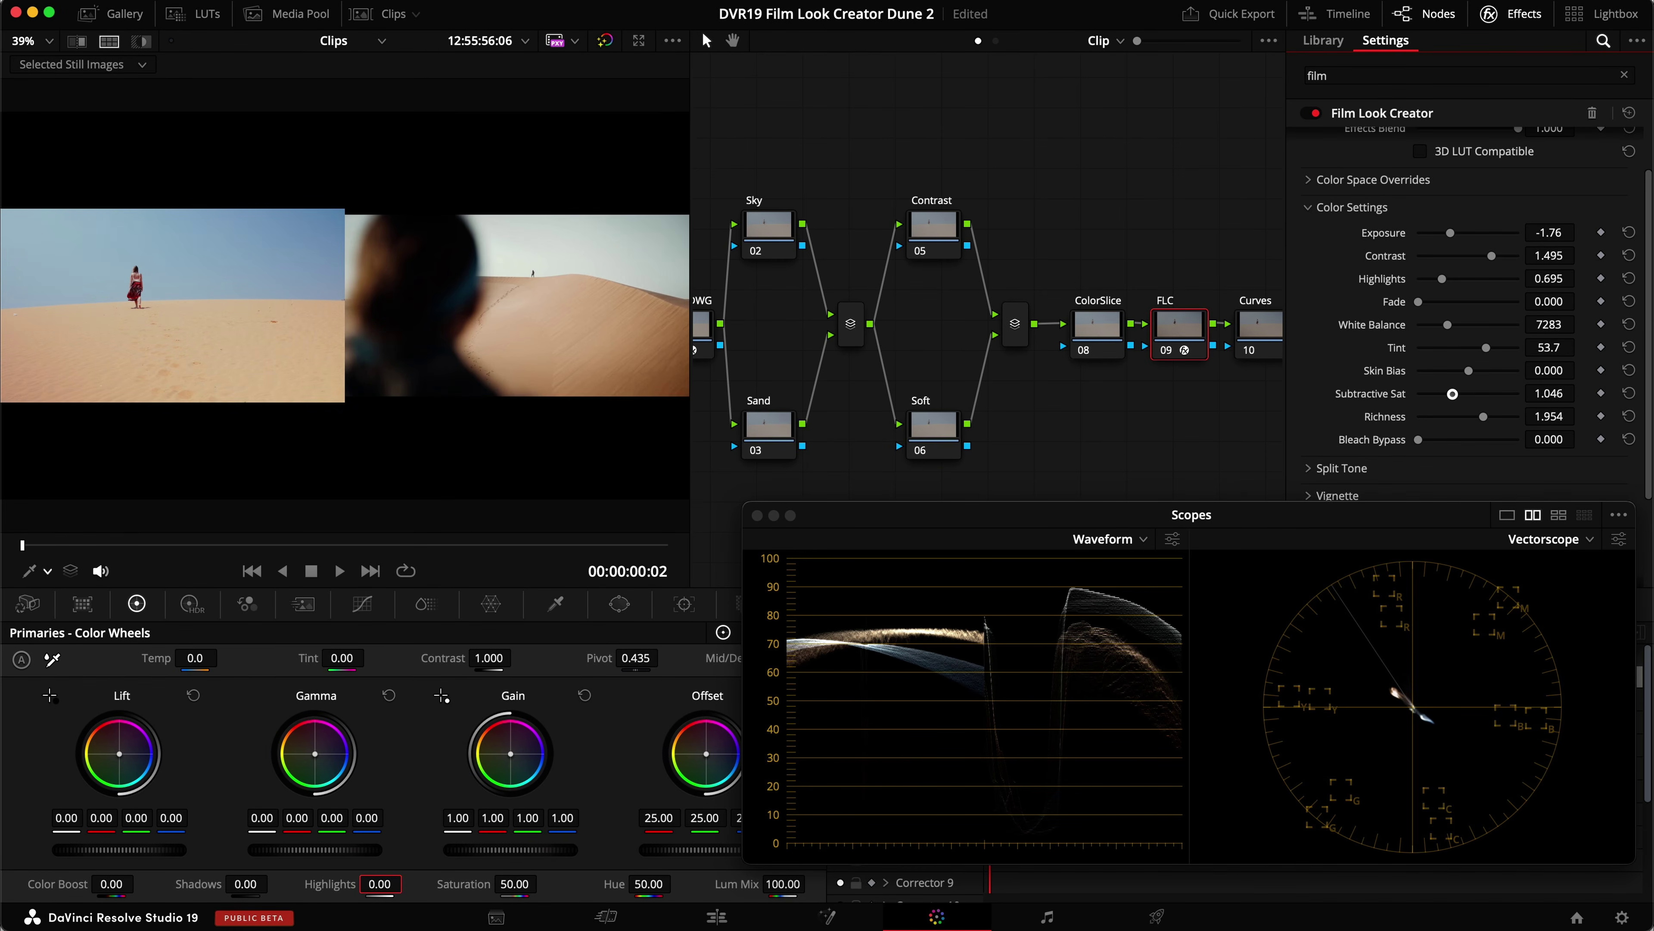
key(super+d)
key(super+d)
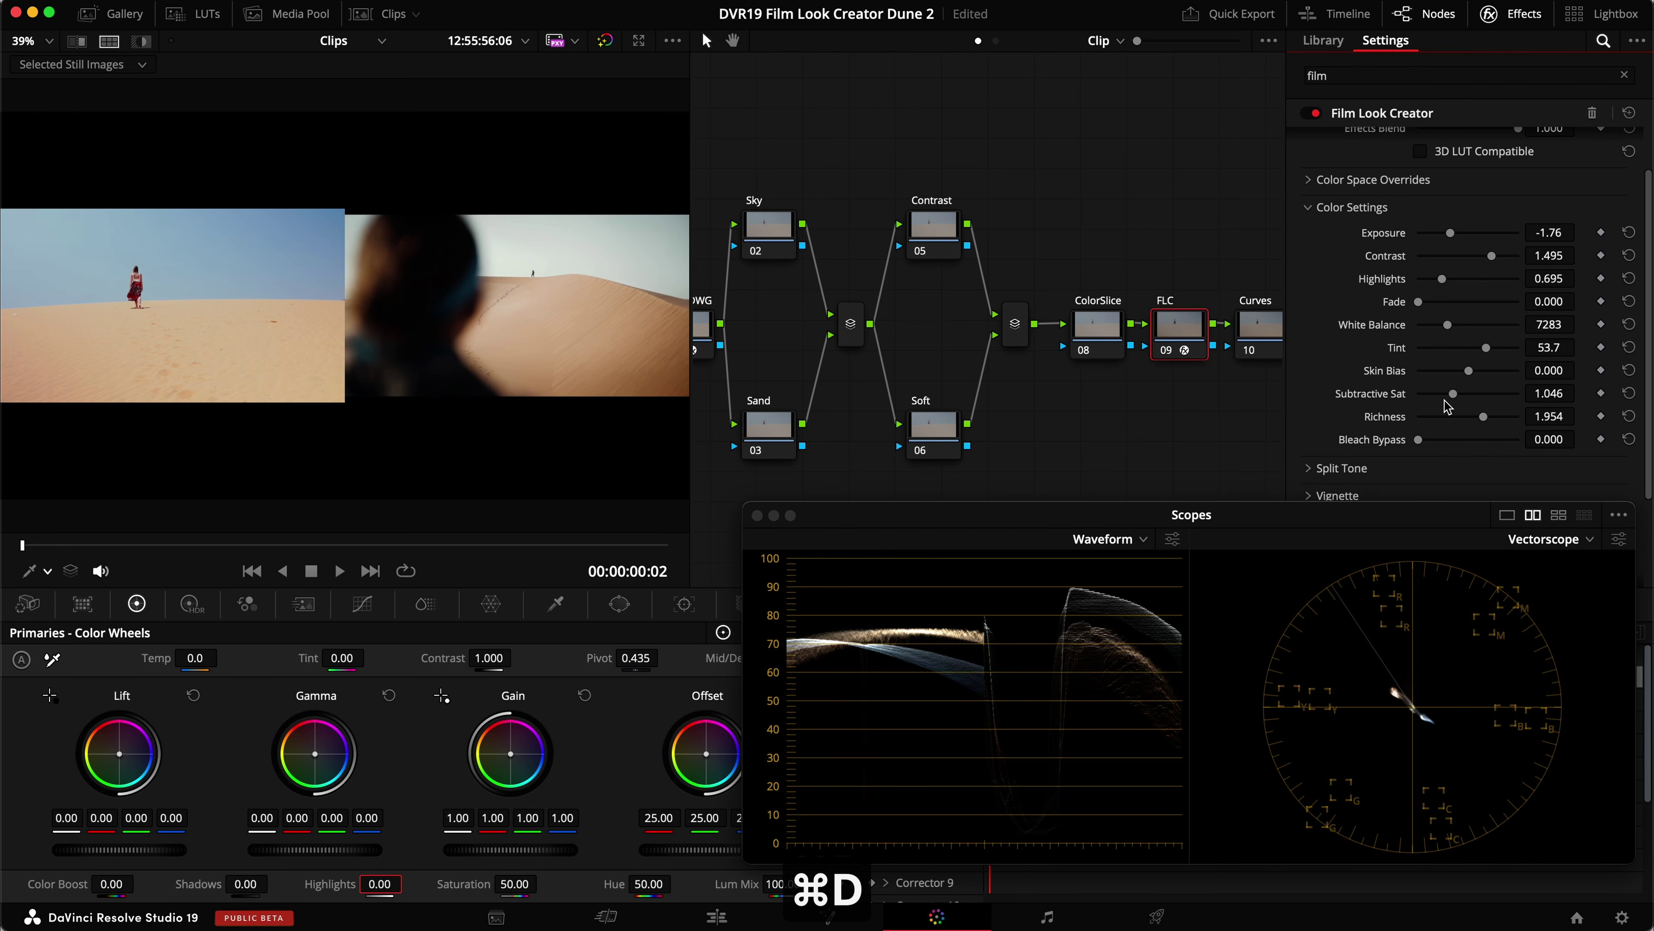
Qualify the blue sky on the Sky node with hue center 89.4, width 13.3 and softness 3.4, highlighting the selection.
click(769, 228)
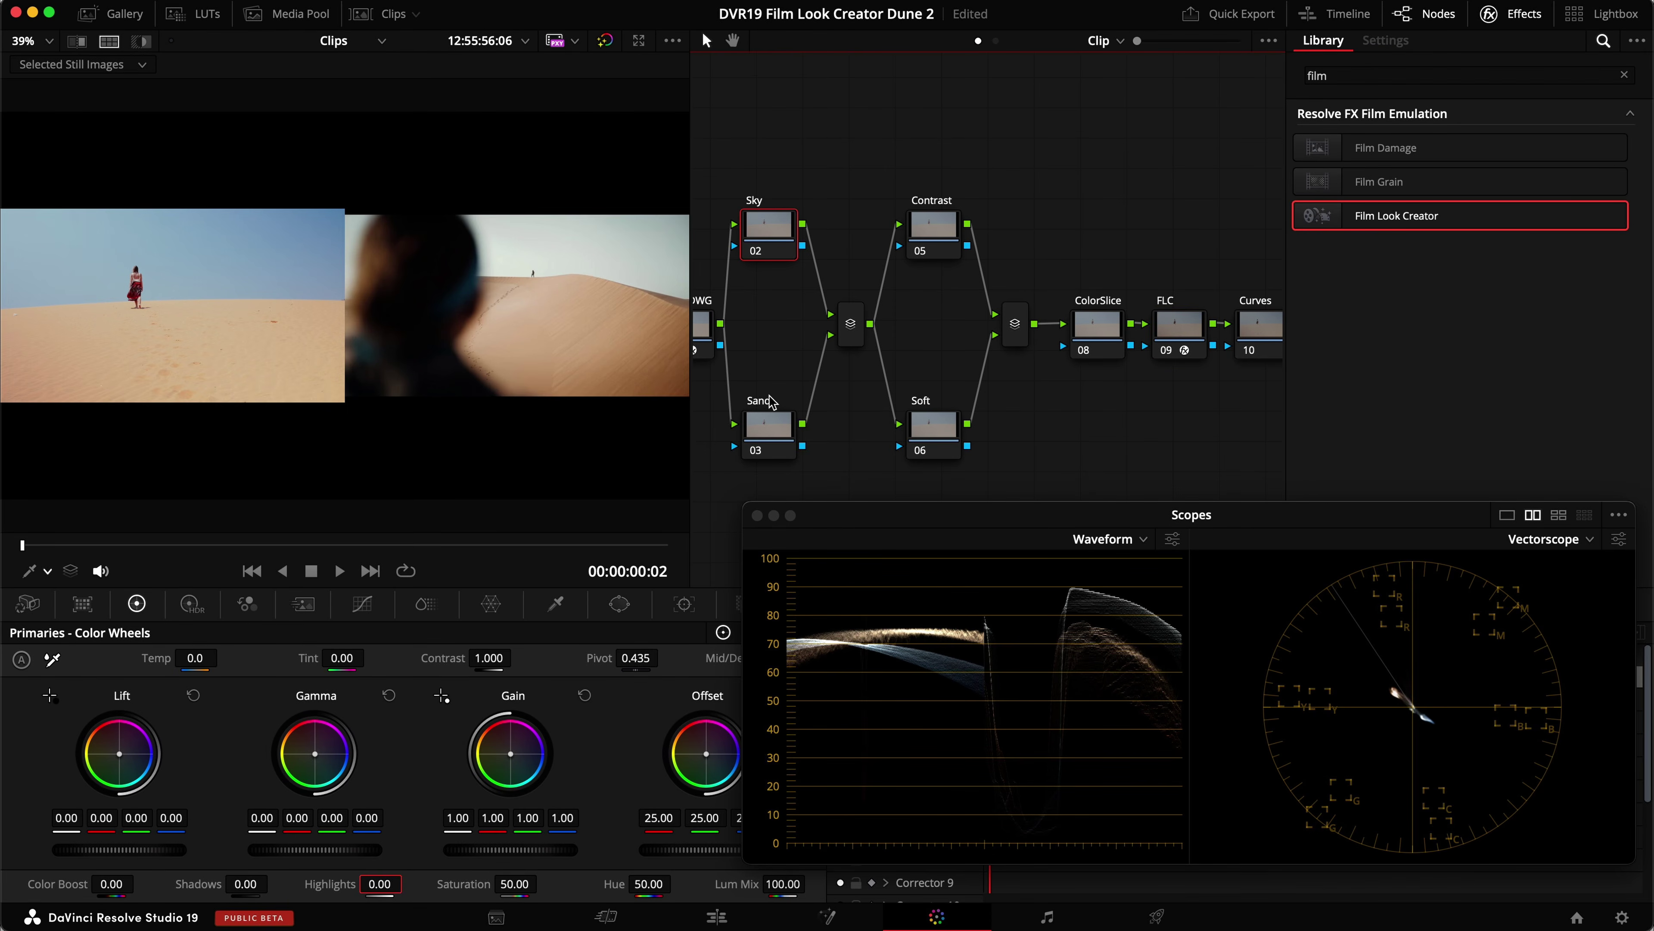
click(1515, 14)
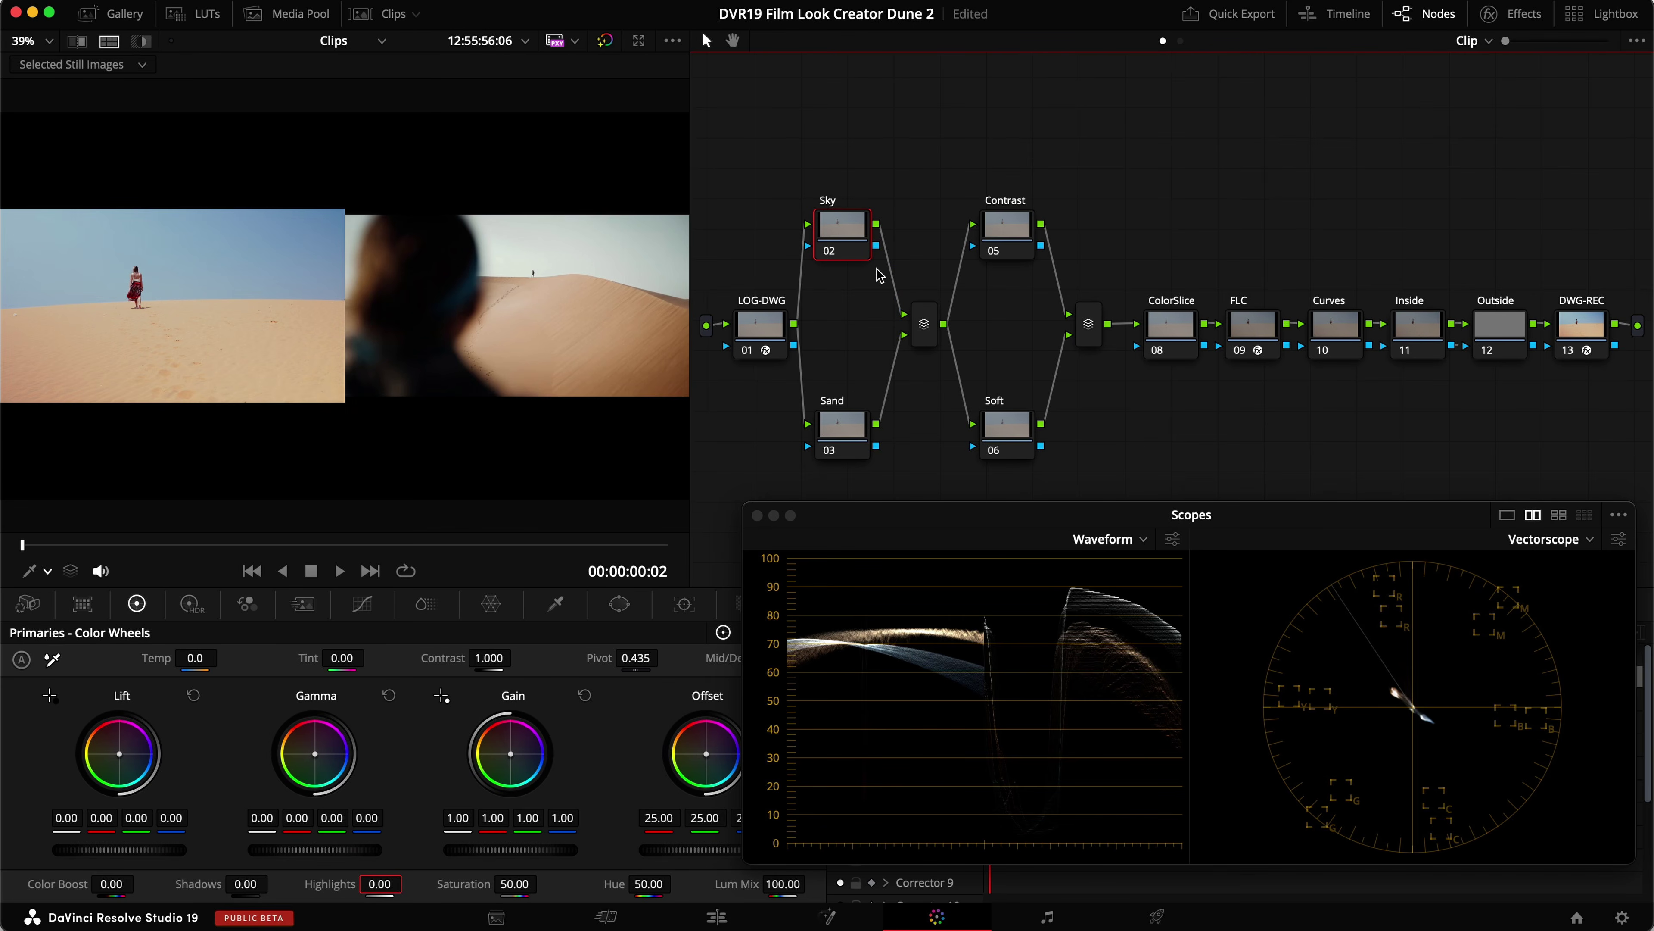
click(556, 604)
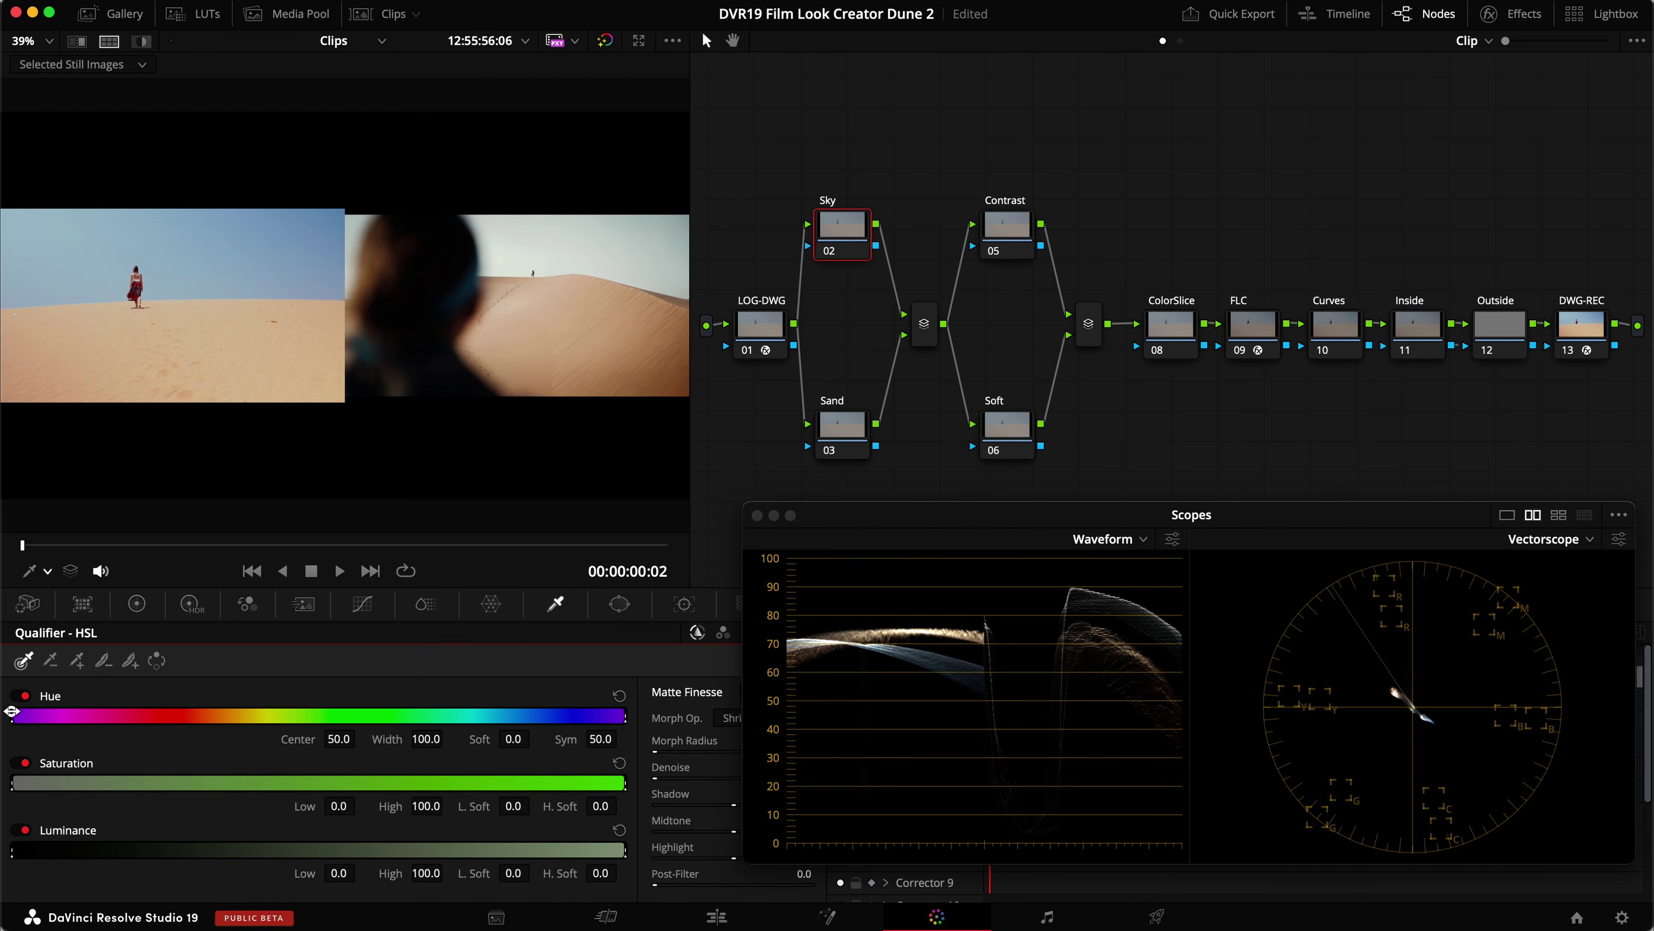
drag(11, 711, 25, 715)
click(108, 40)
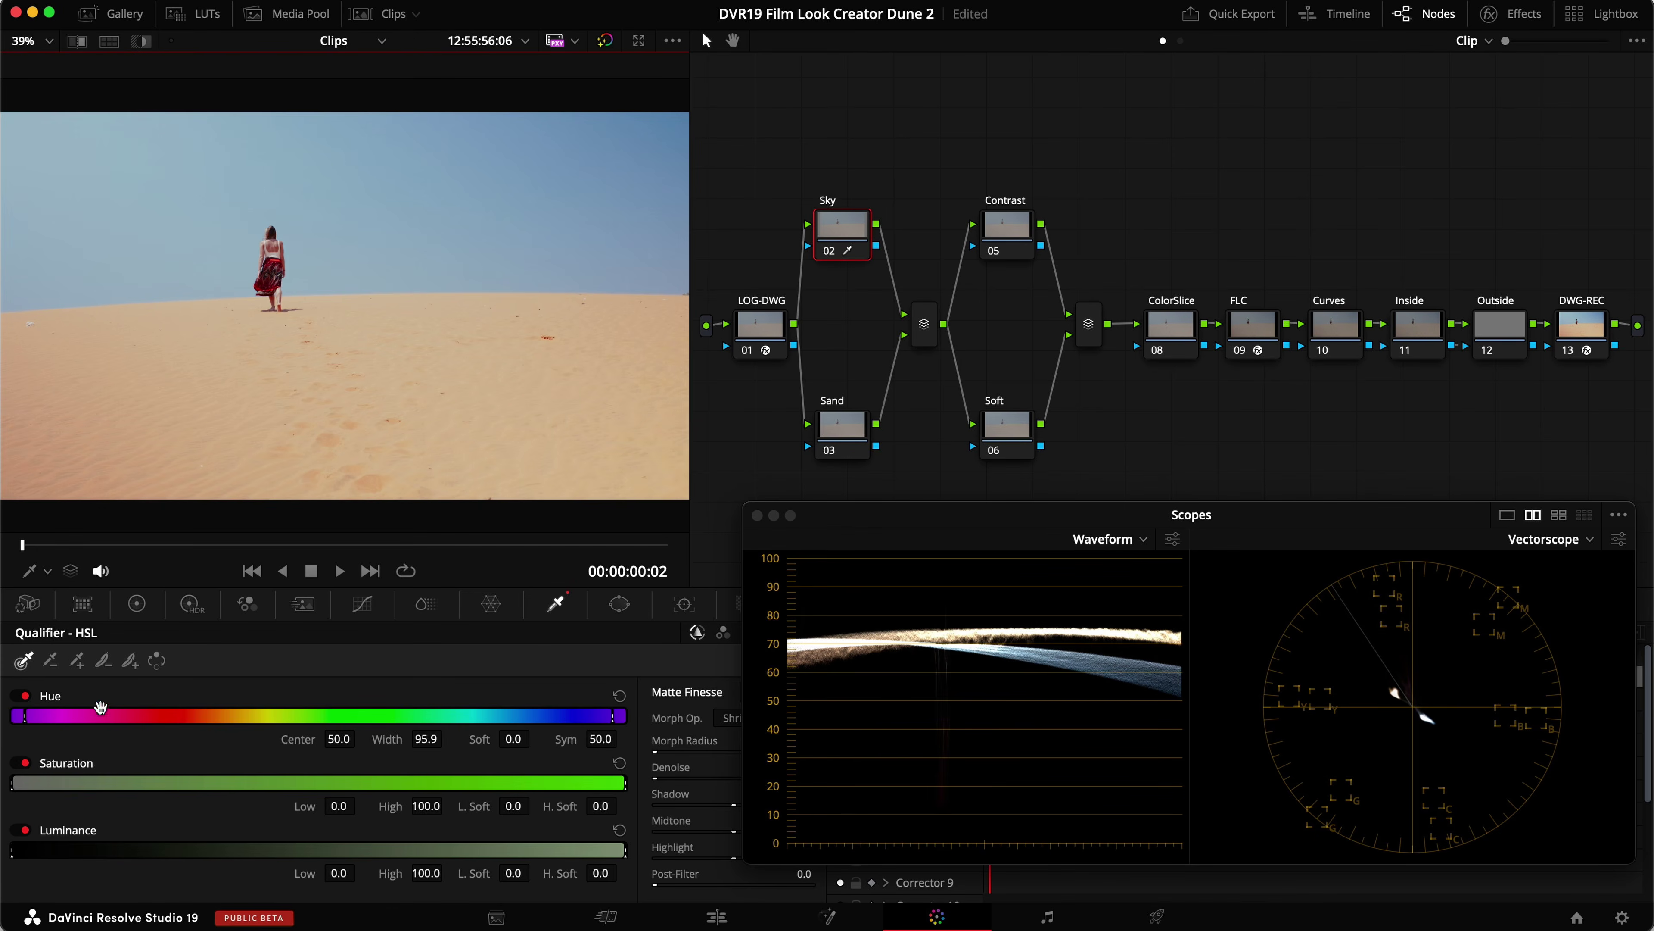
drag(24, 715, 553, 712)
key(shift+h)
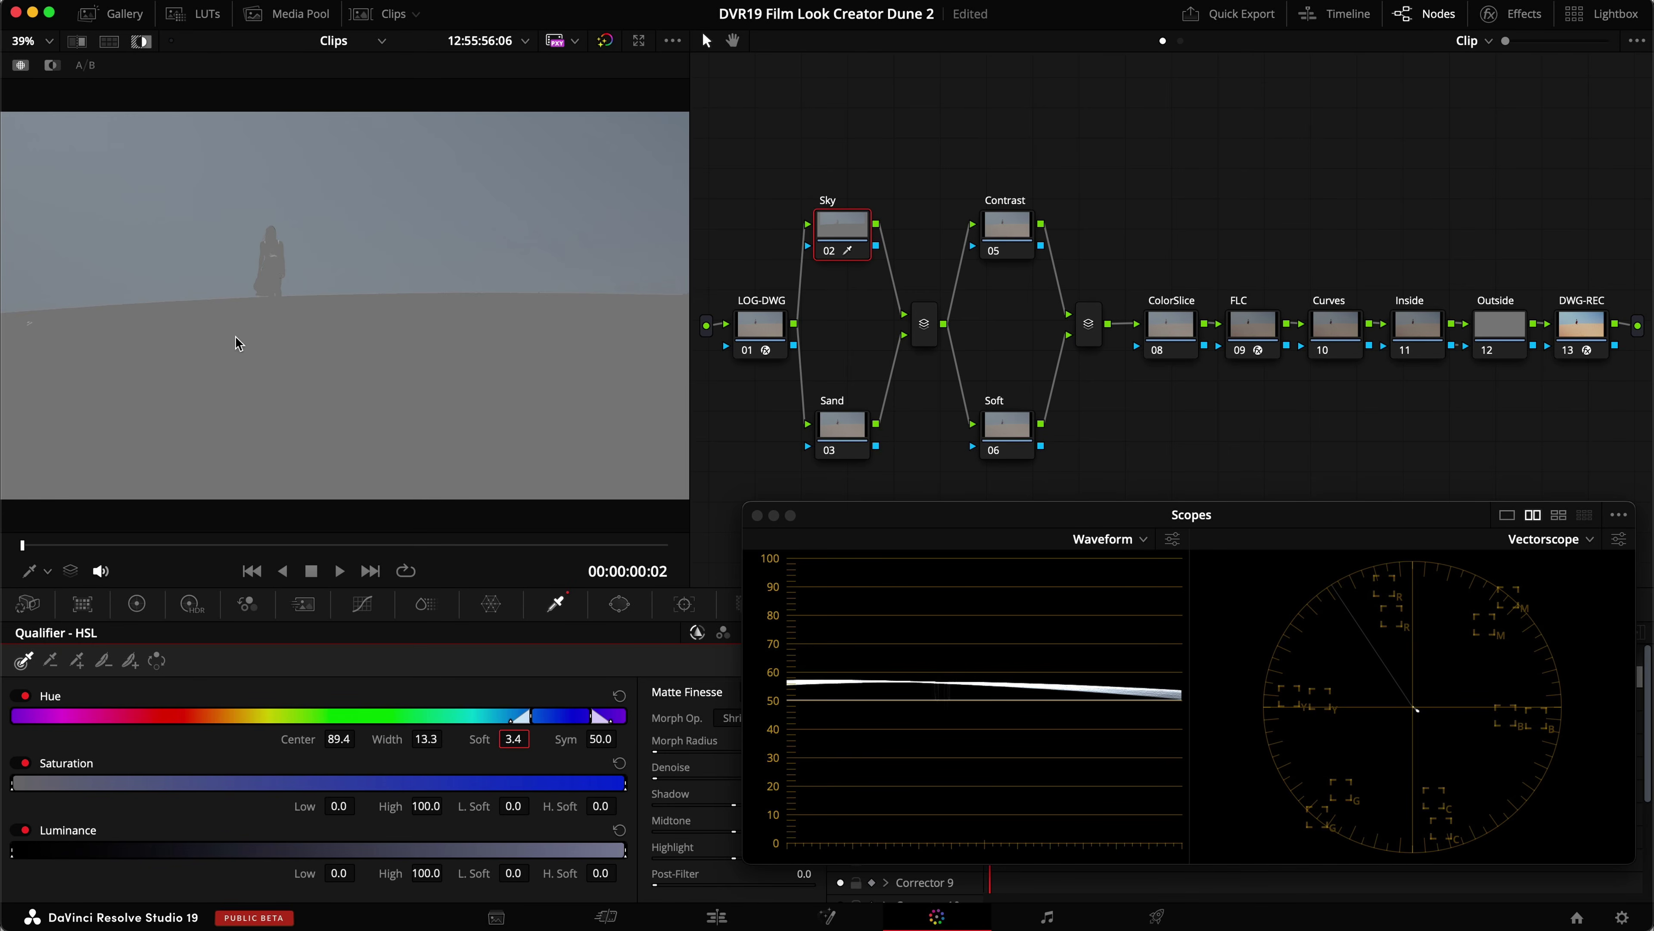
Check the highlighted sky key and refine it with a saturation low of 0.6 and matte denoise of 3.1.
key(shift+h)
key(shift+h)
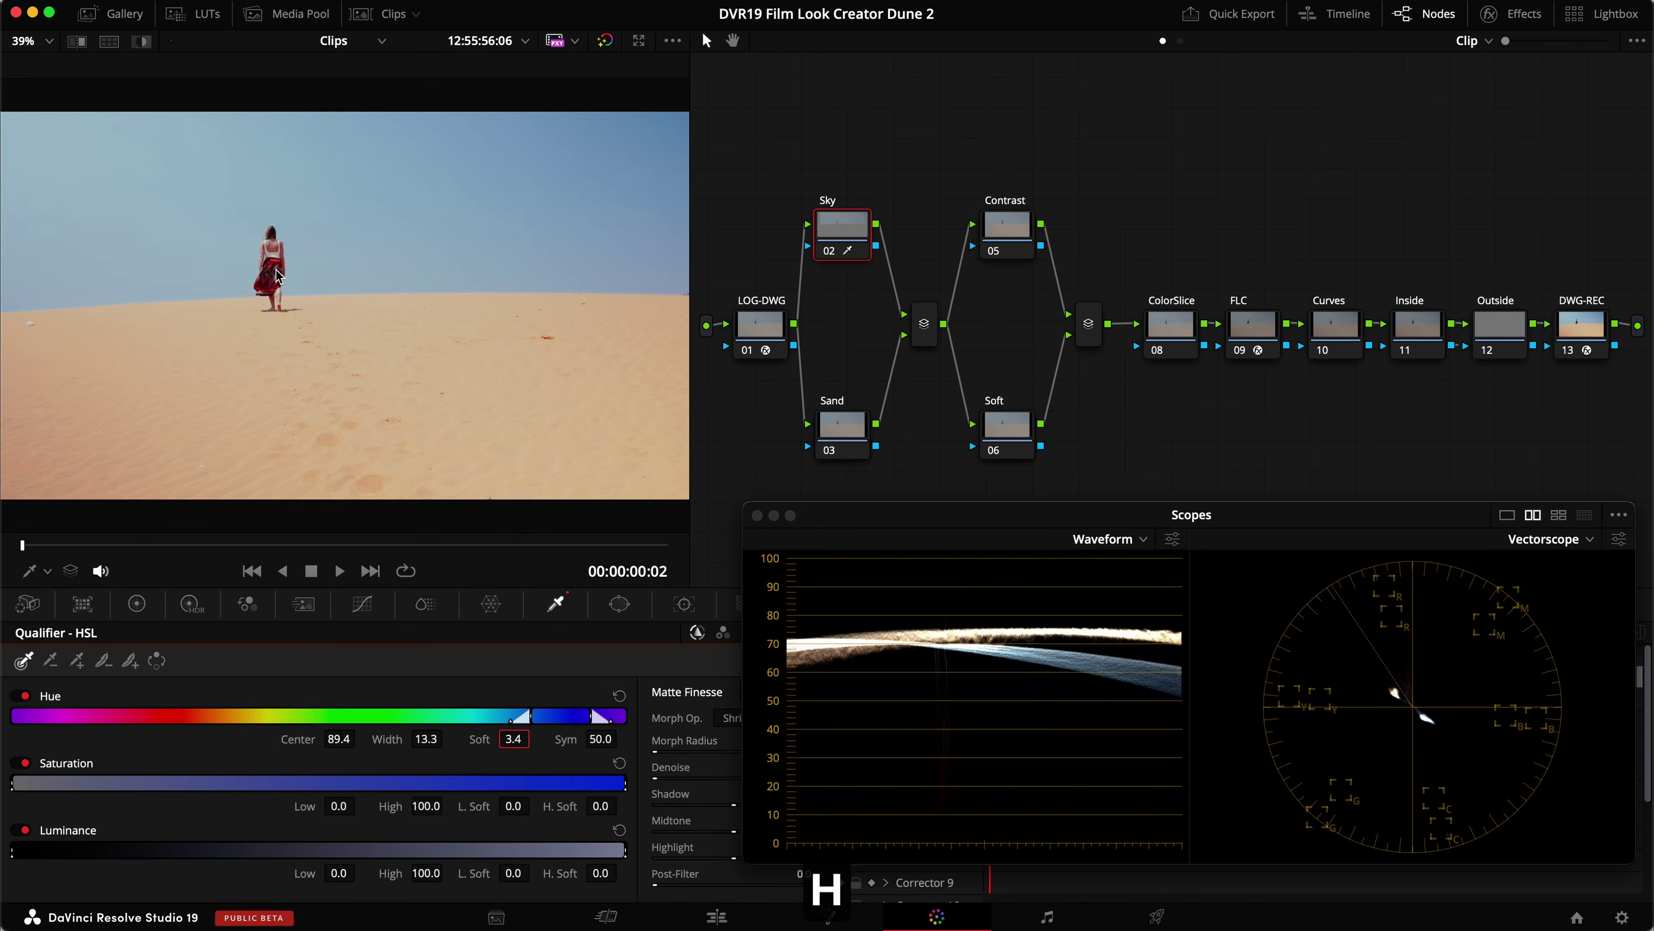
key(shift+h)
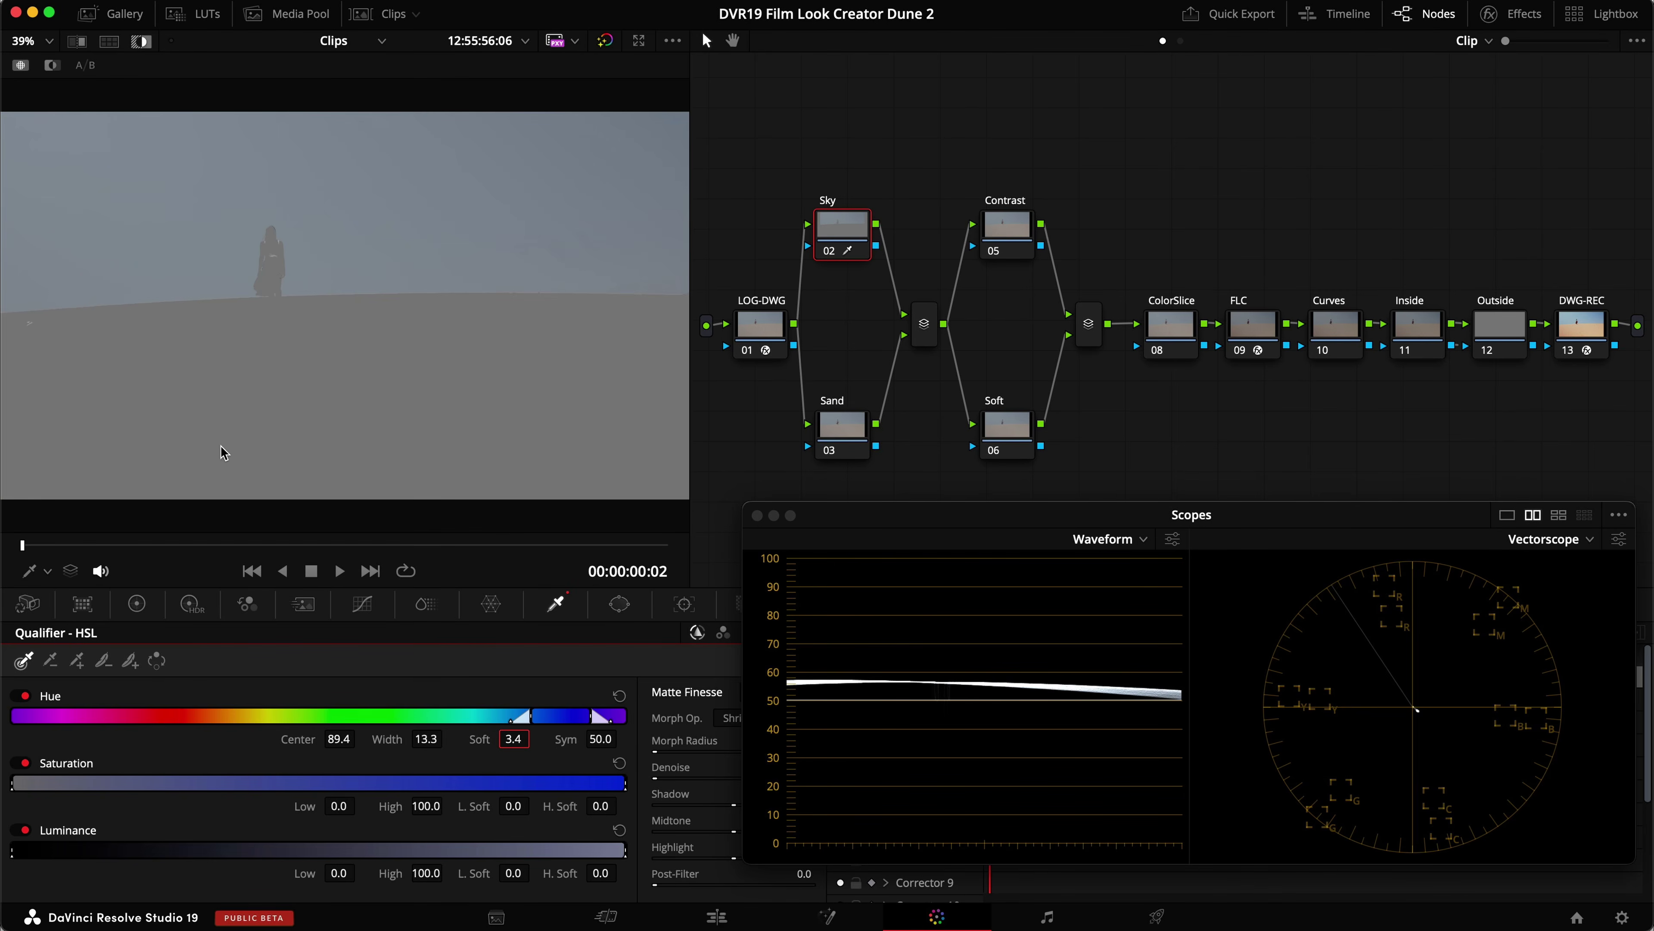
key(shift+h)
key(shift+h)
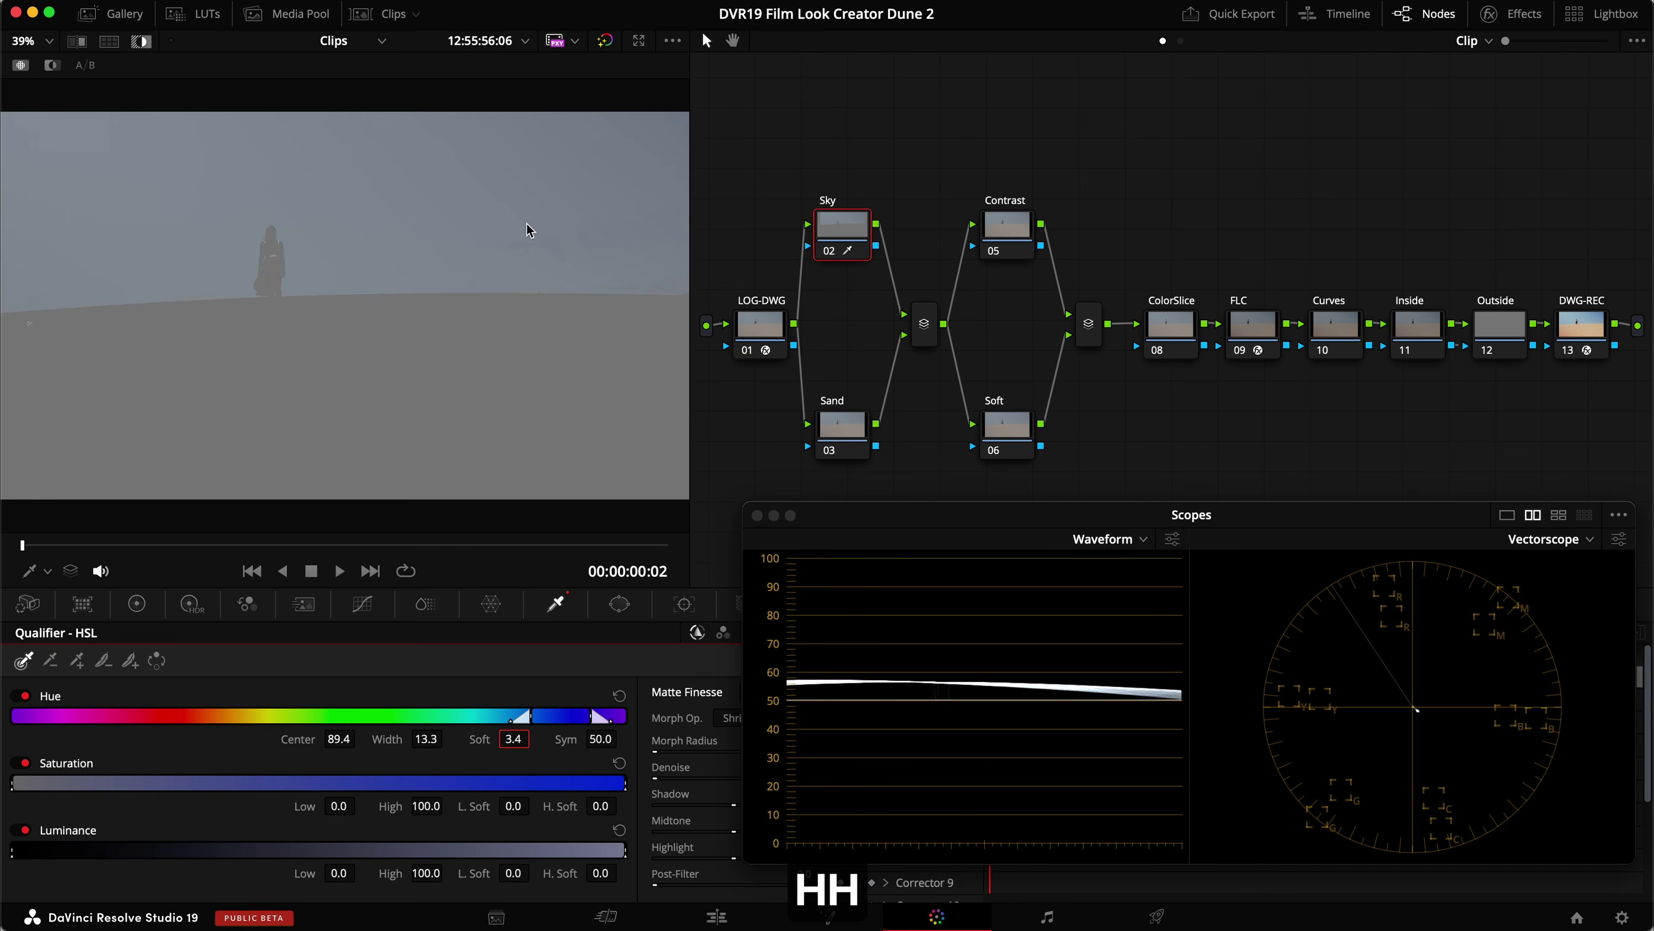
click(14, 779)
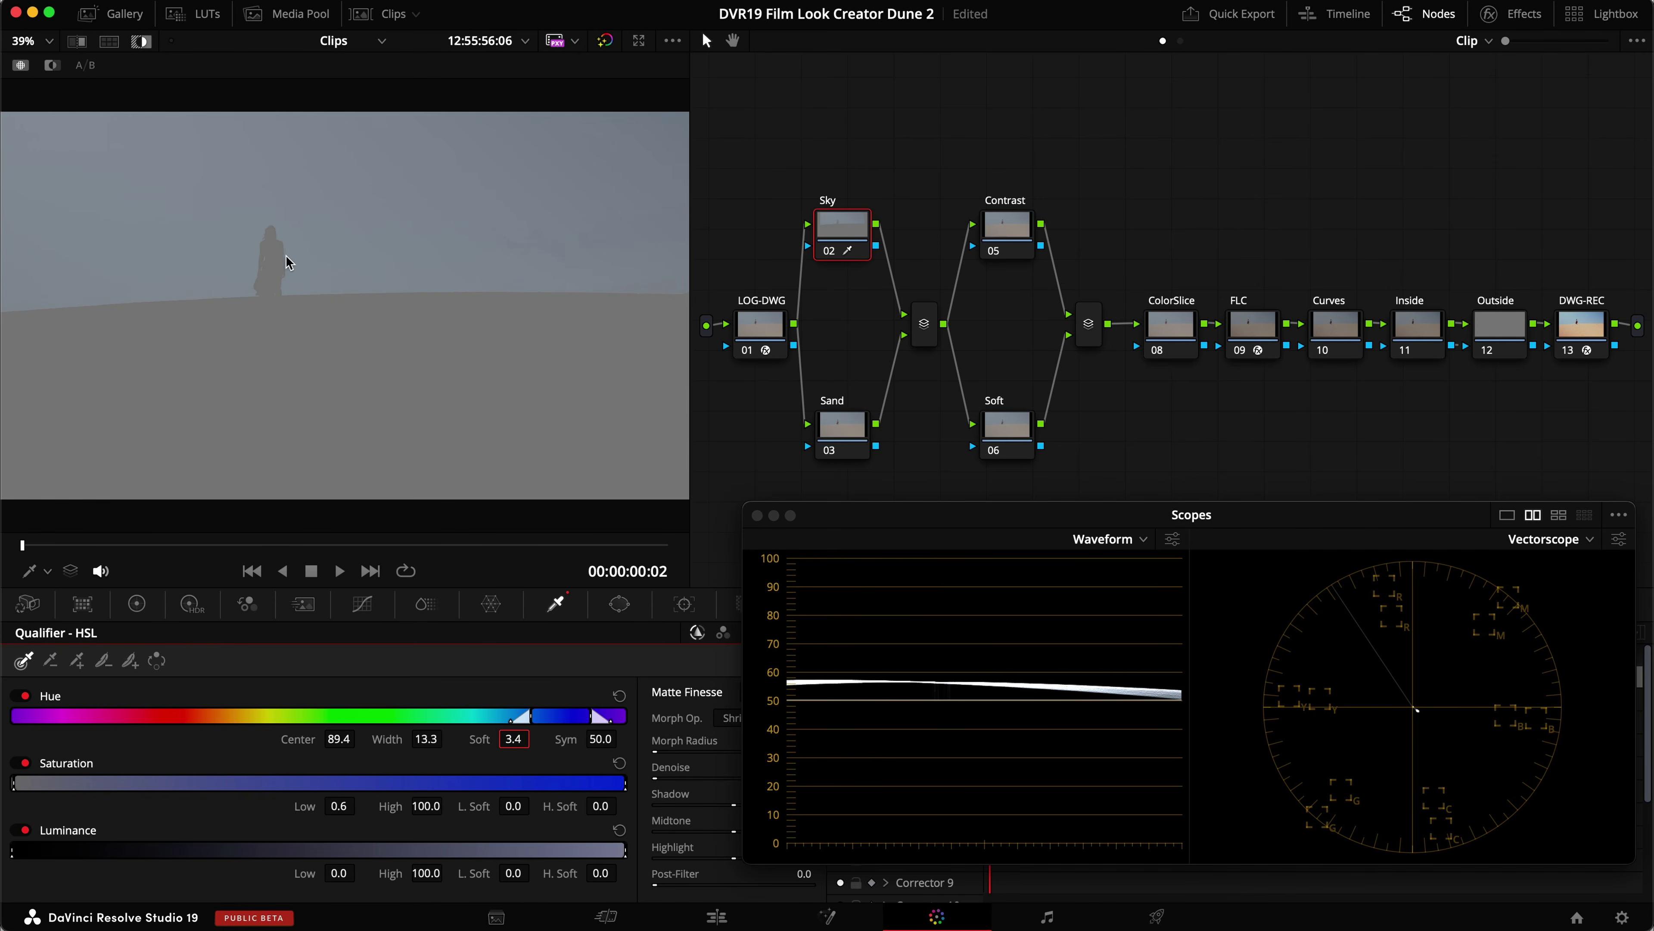
key(shift+h)
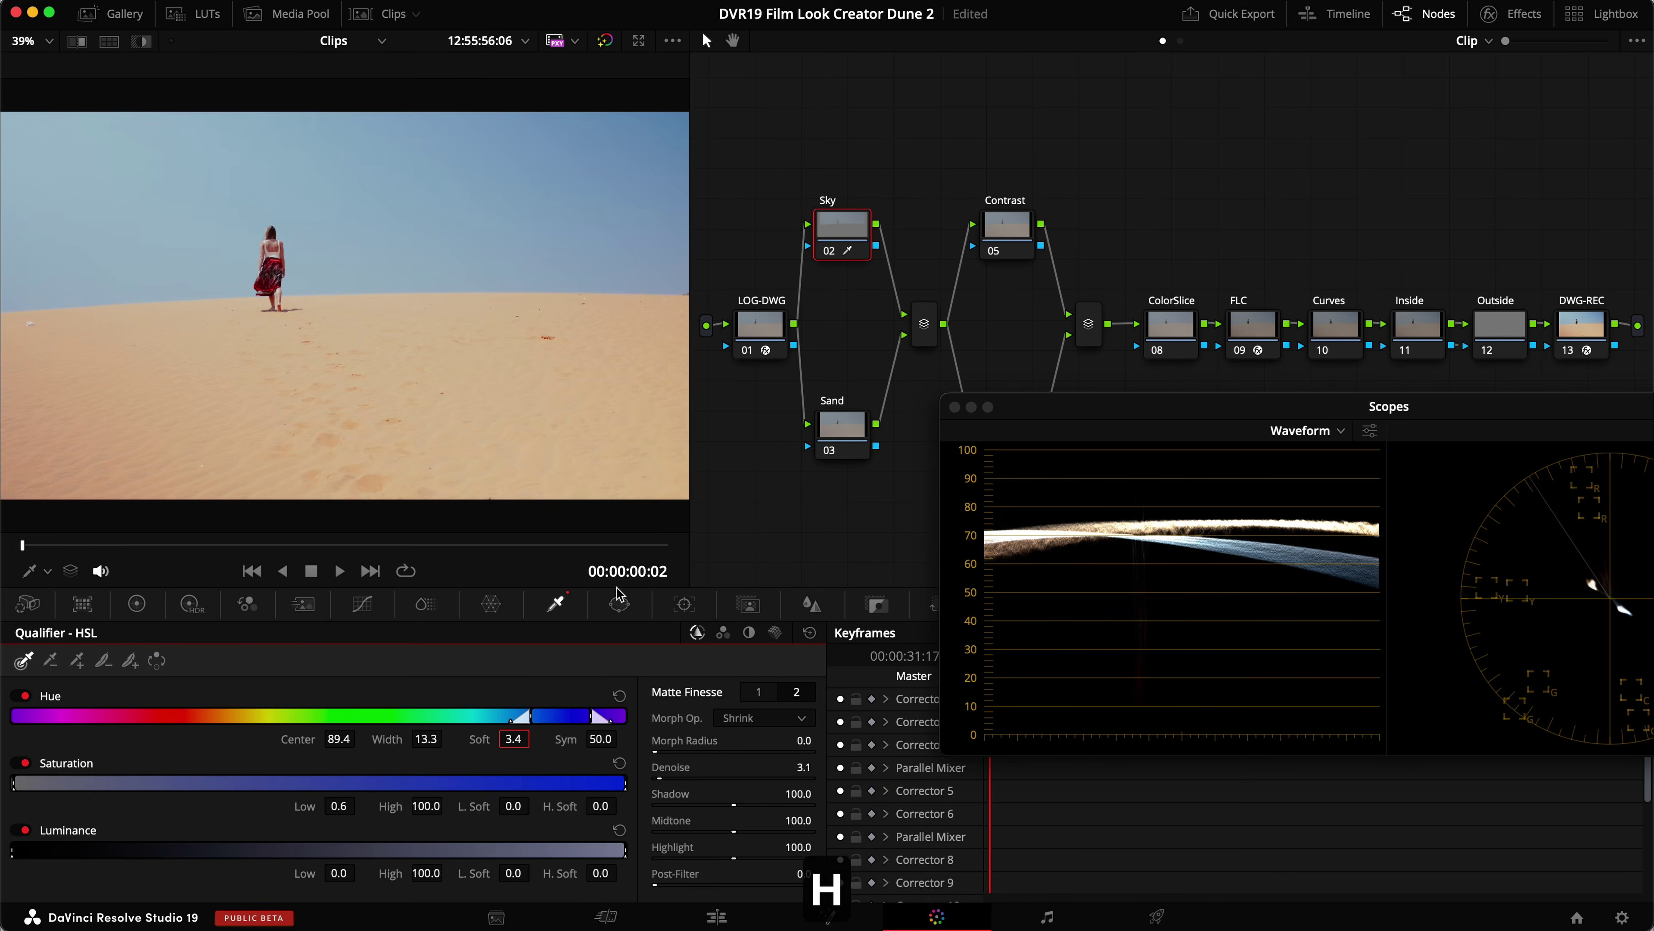
Raise the Sky node's offset to 30.40 on all channels and compare the sky before and after.
click(362, 604)
click(136, 603)
drag(689, 856, 939, 855)
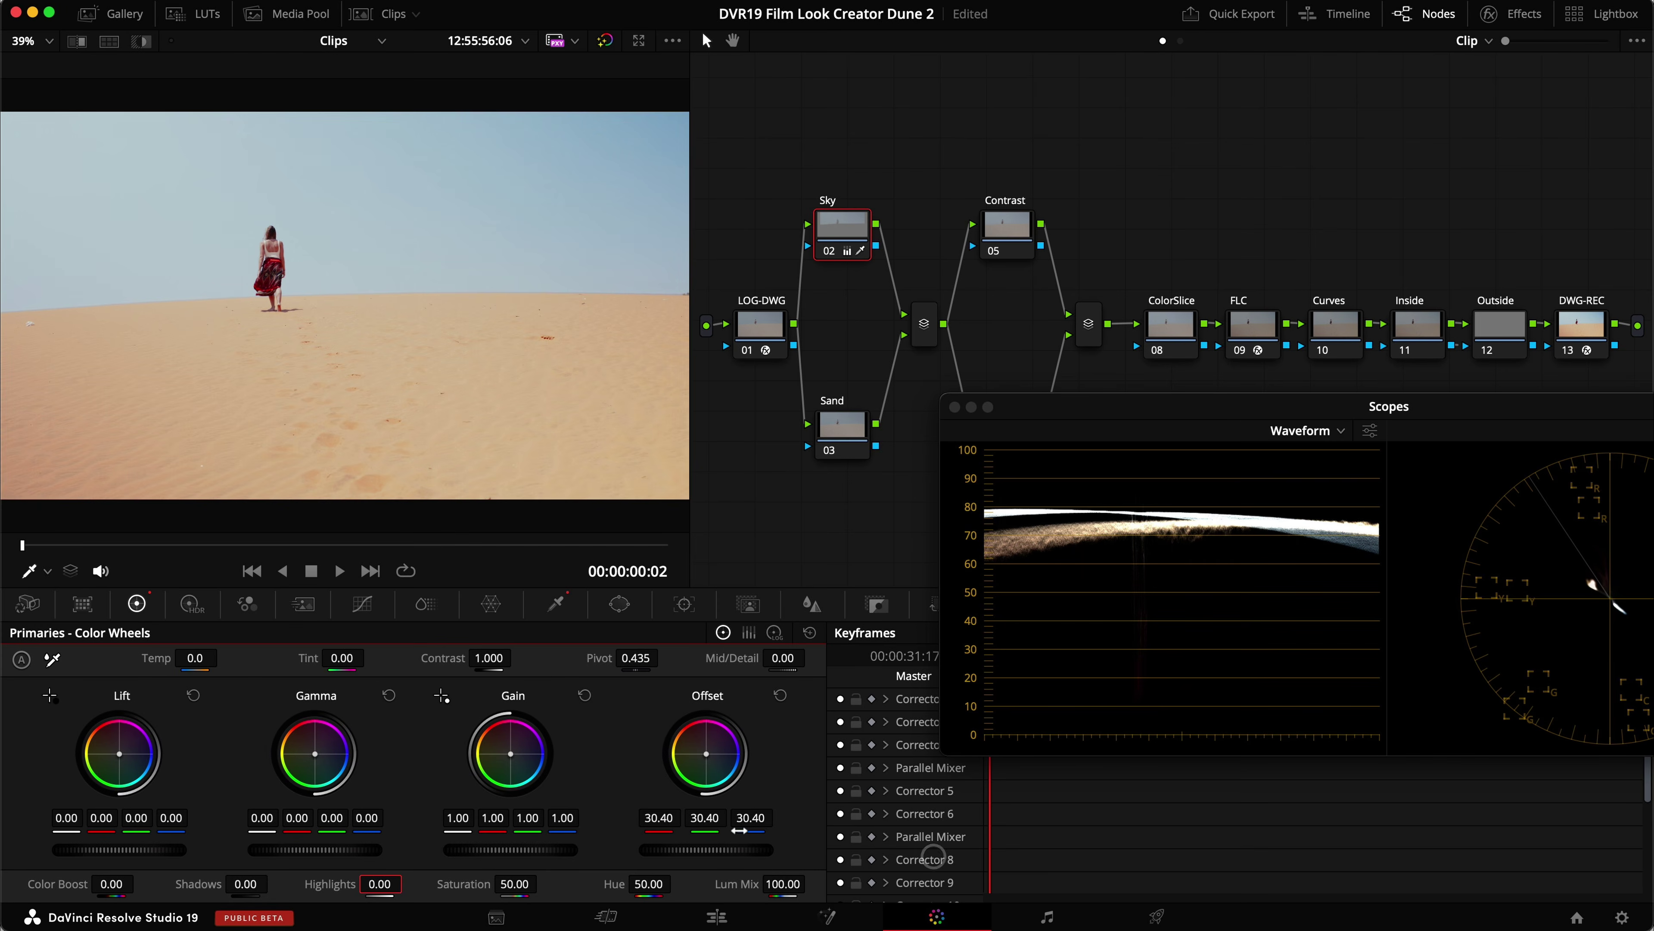
key(super+d)
key(super+d)
key(super+d)
key(super+d)
key(super+d)
key(super+d)
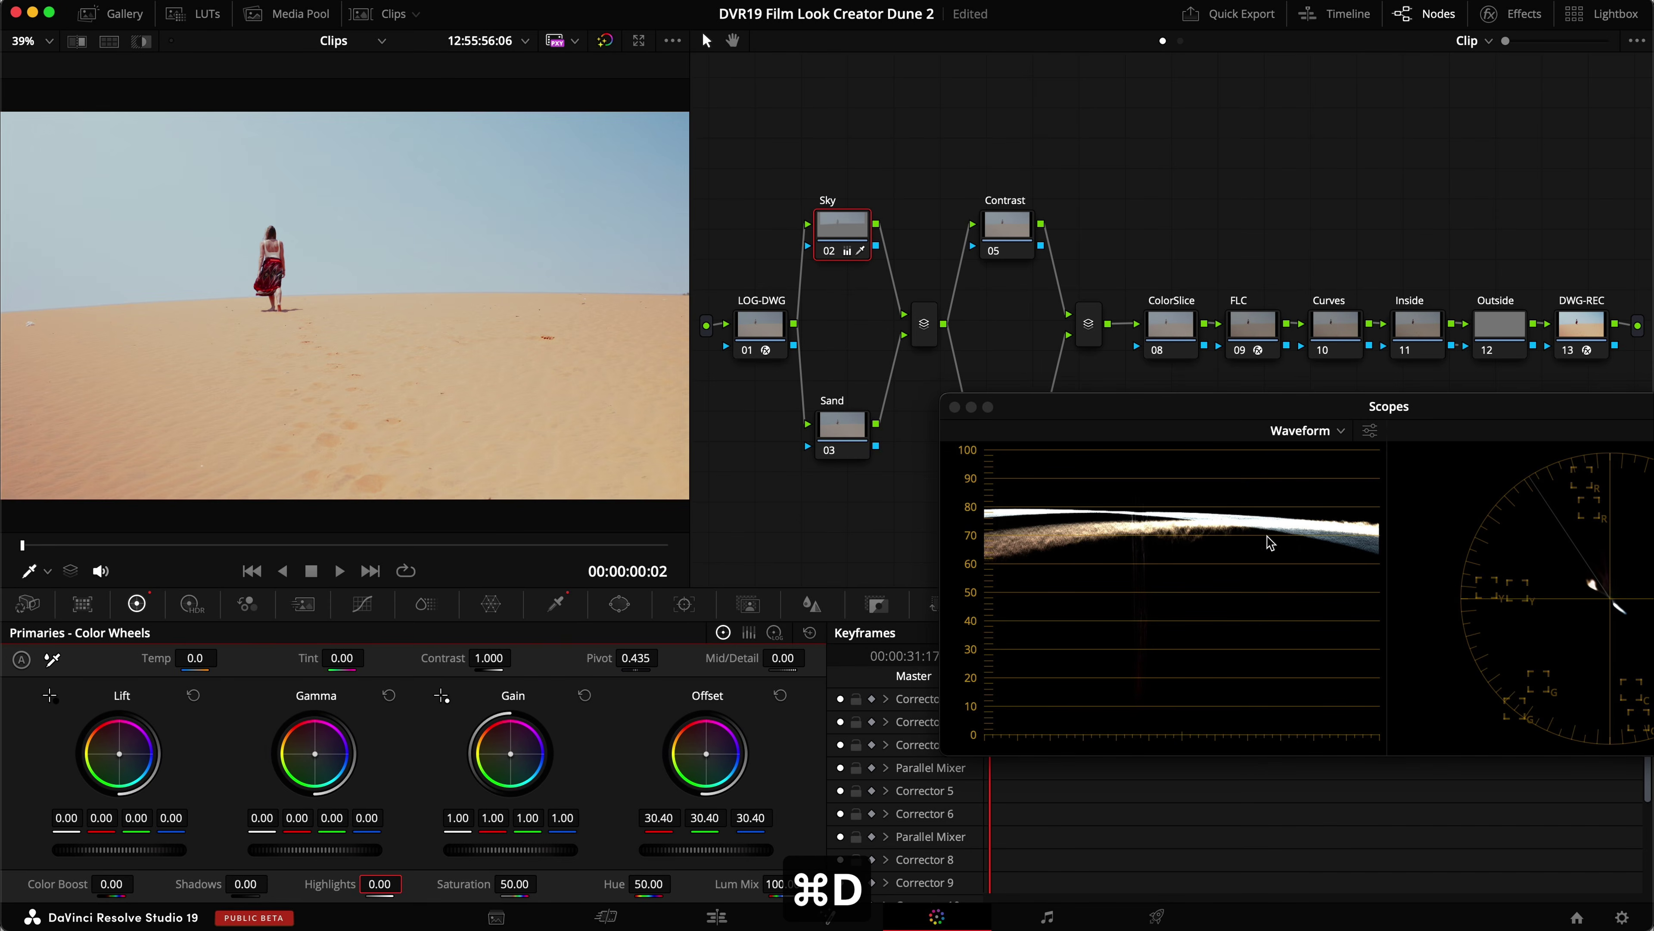
Lift the Sky node's custom curve with one point above its middle, compare against the reference still, and save the project.
click(362, 604)
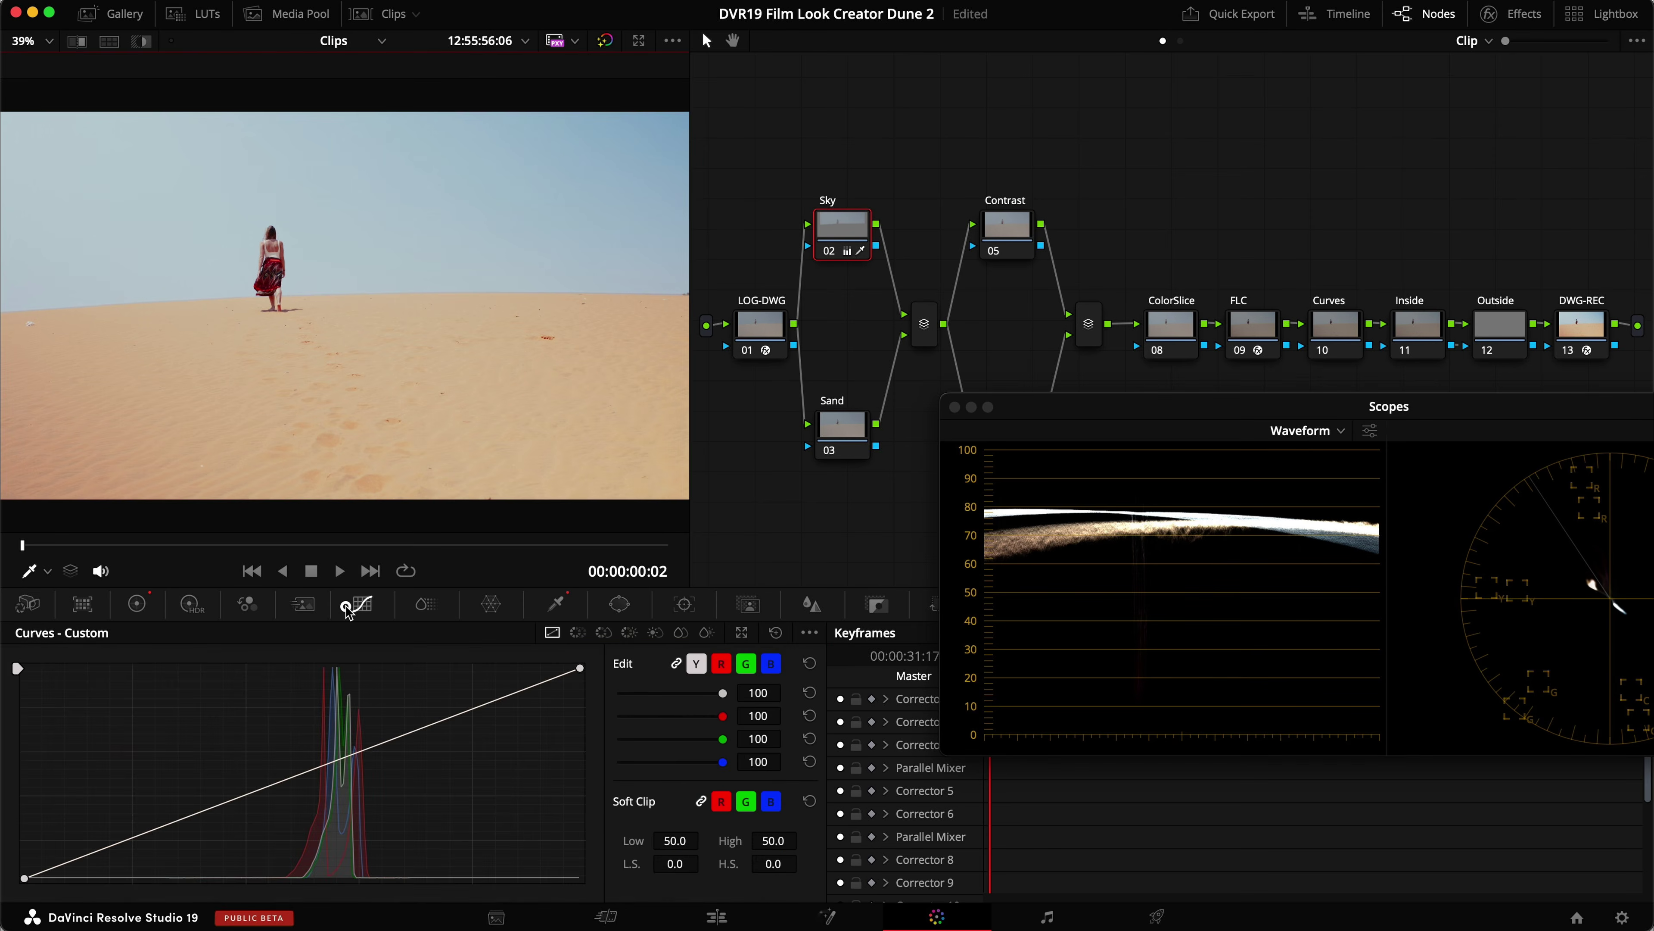
drag(369, 751, 355, 743)
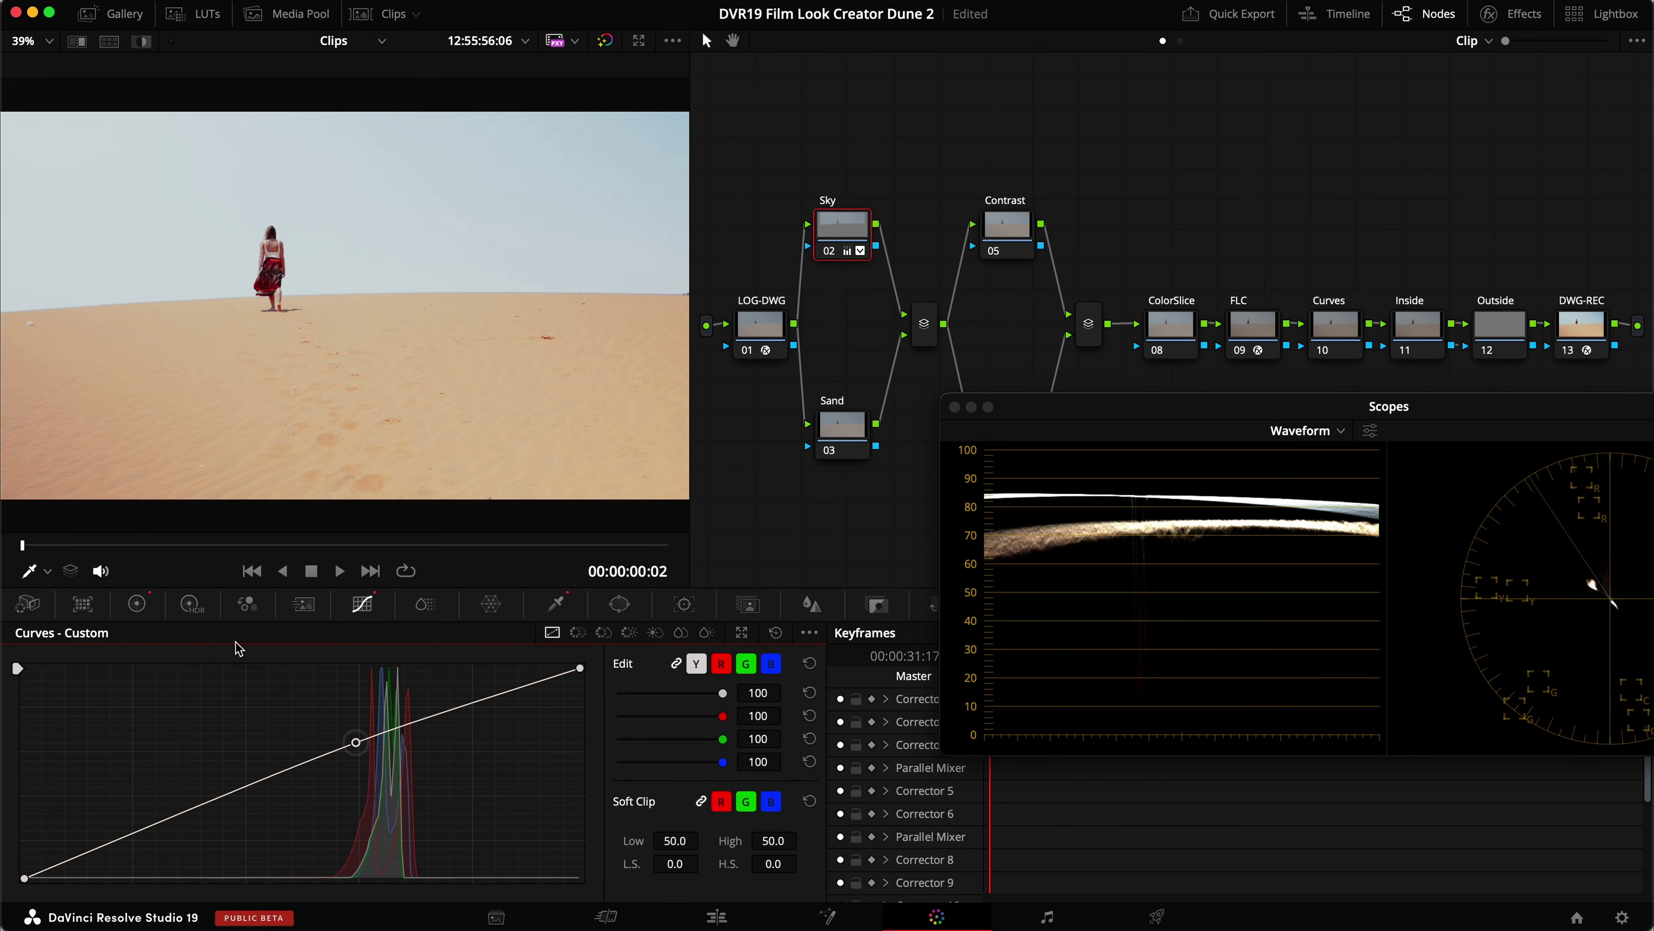
click(107, 43)
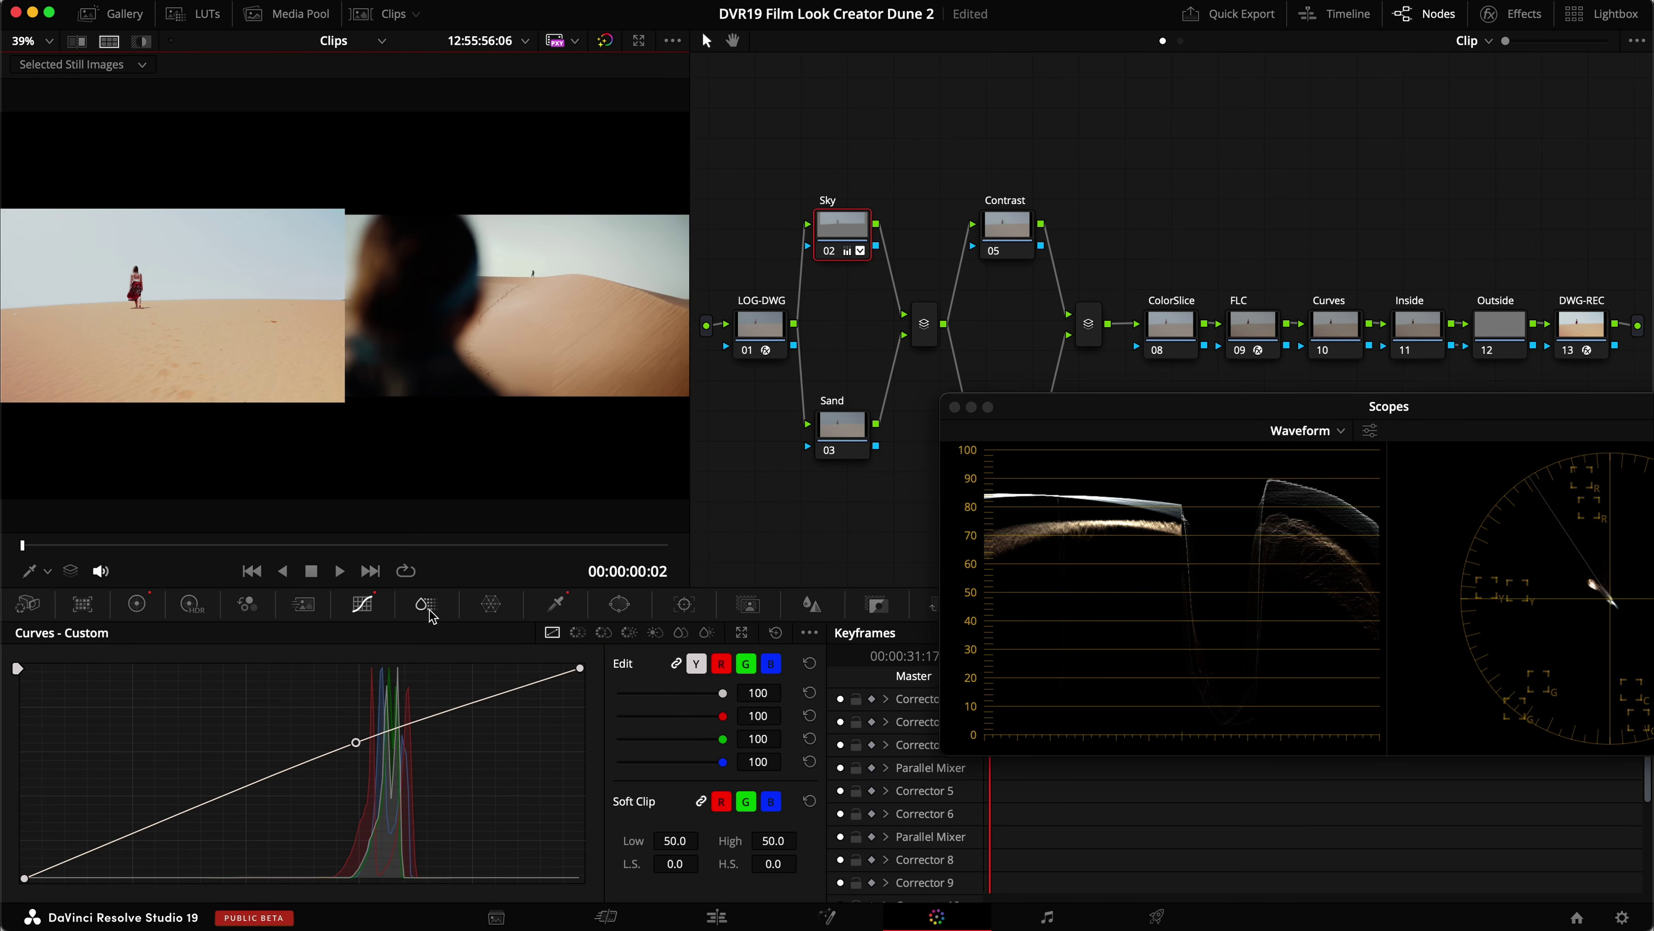
drag(355, 742, 360, 735)
key(super+d)
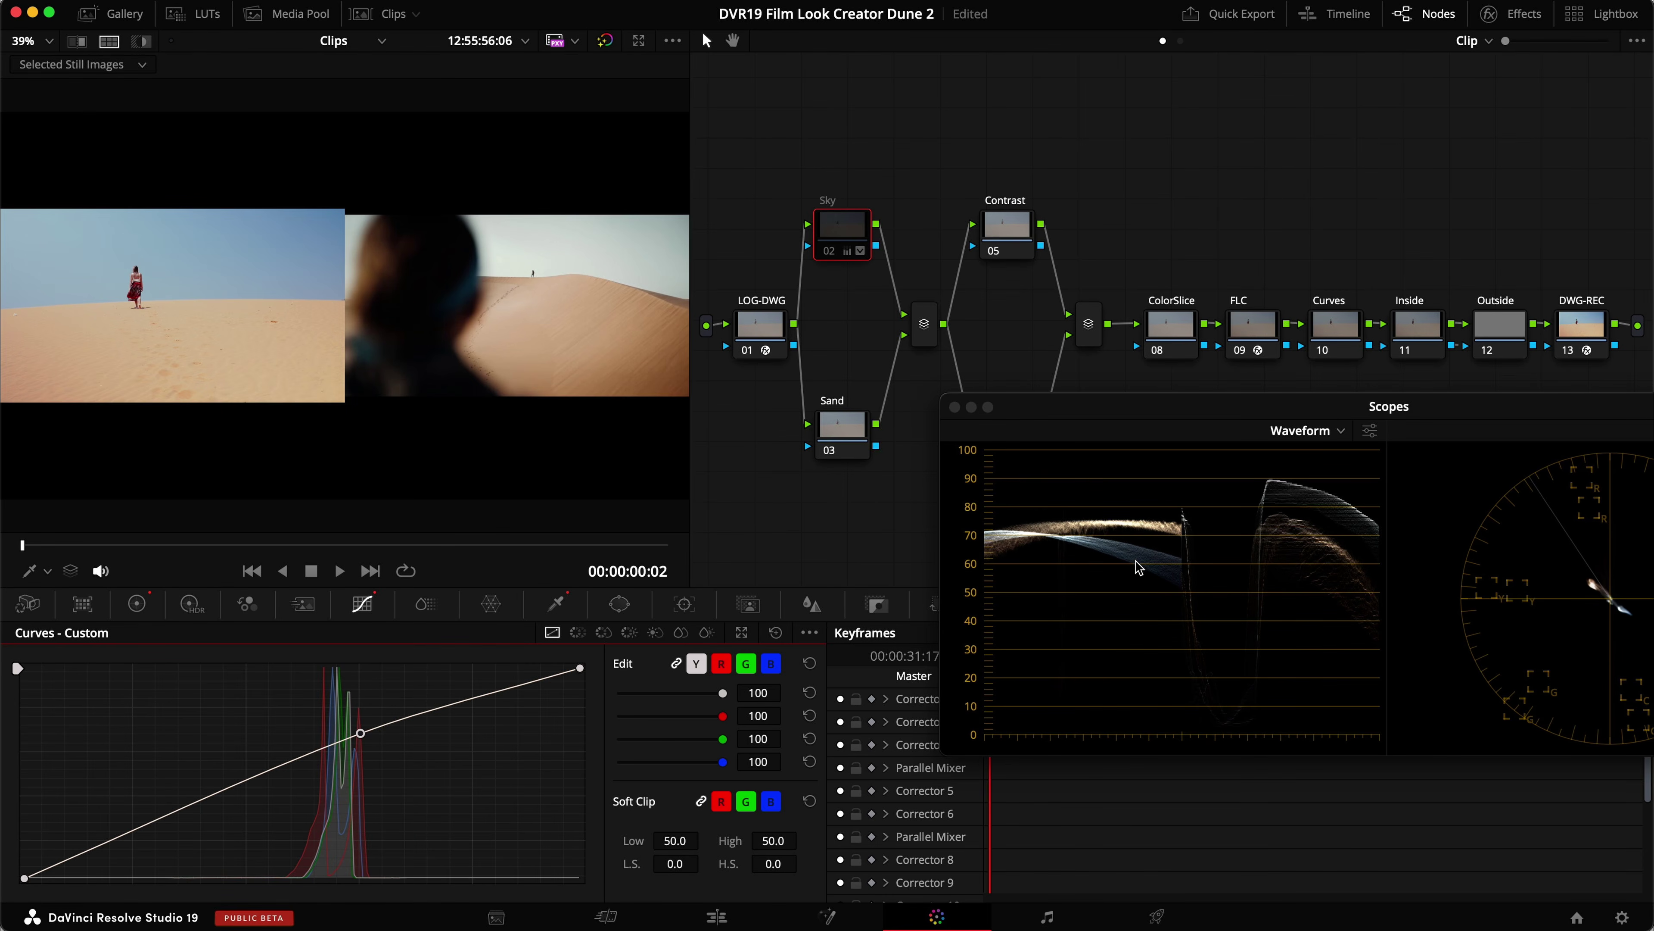
key(super+d)
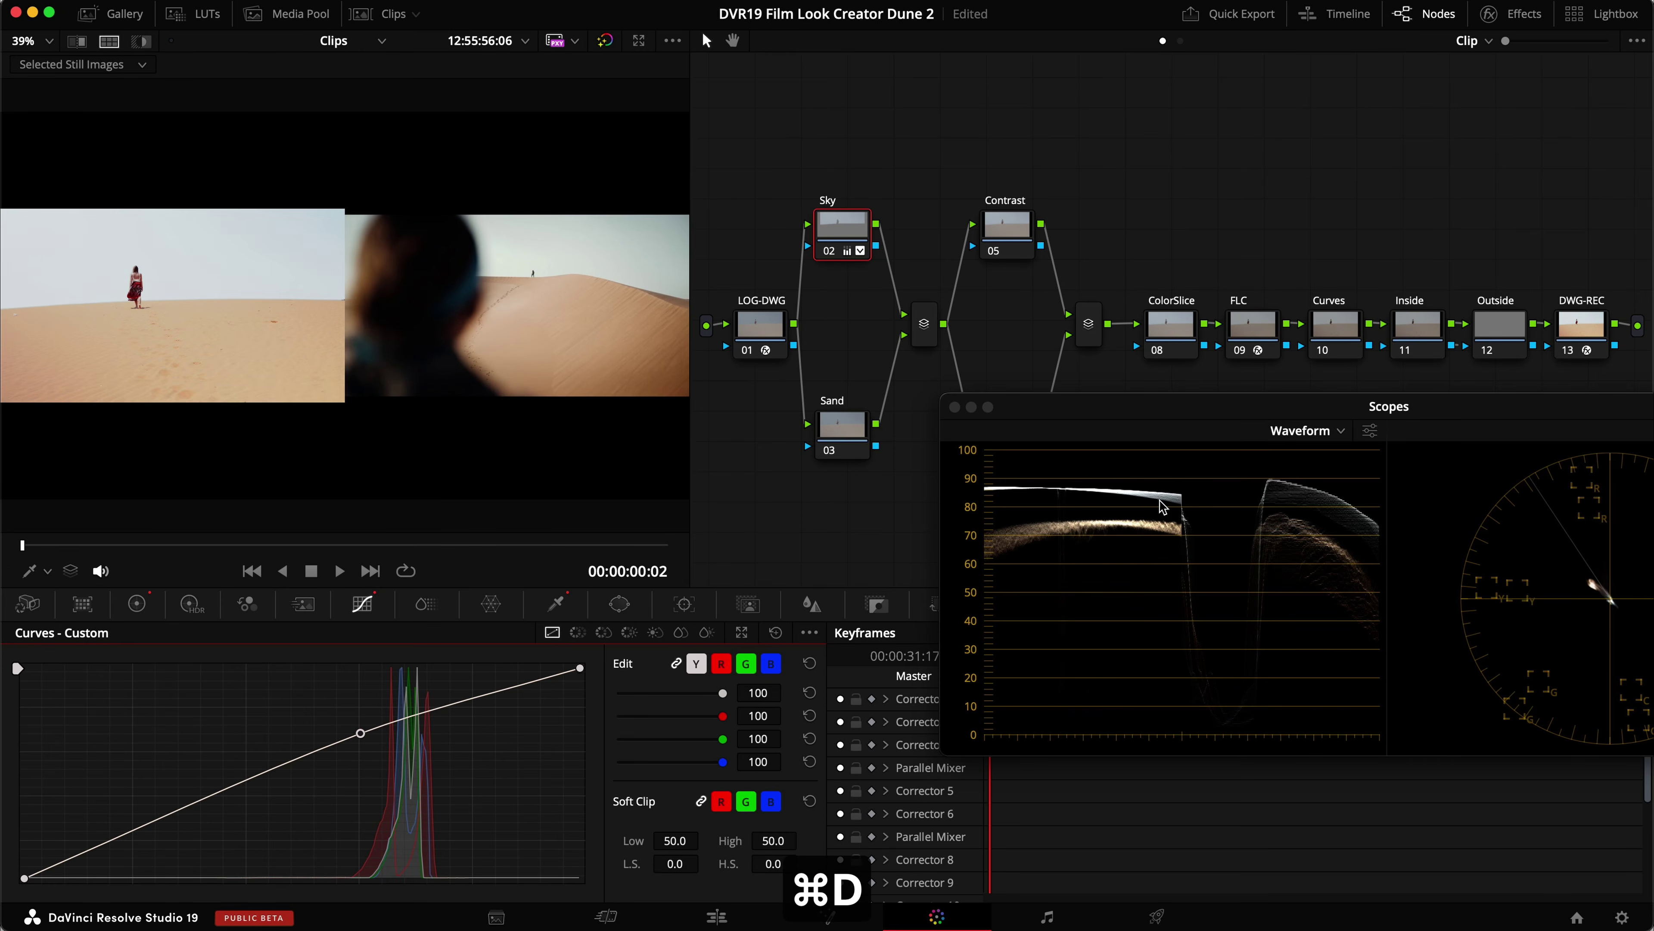
key(super+d)
key(super+d)
key(super+d)
key(super+s)
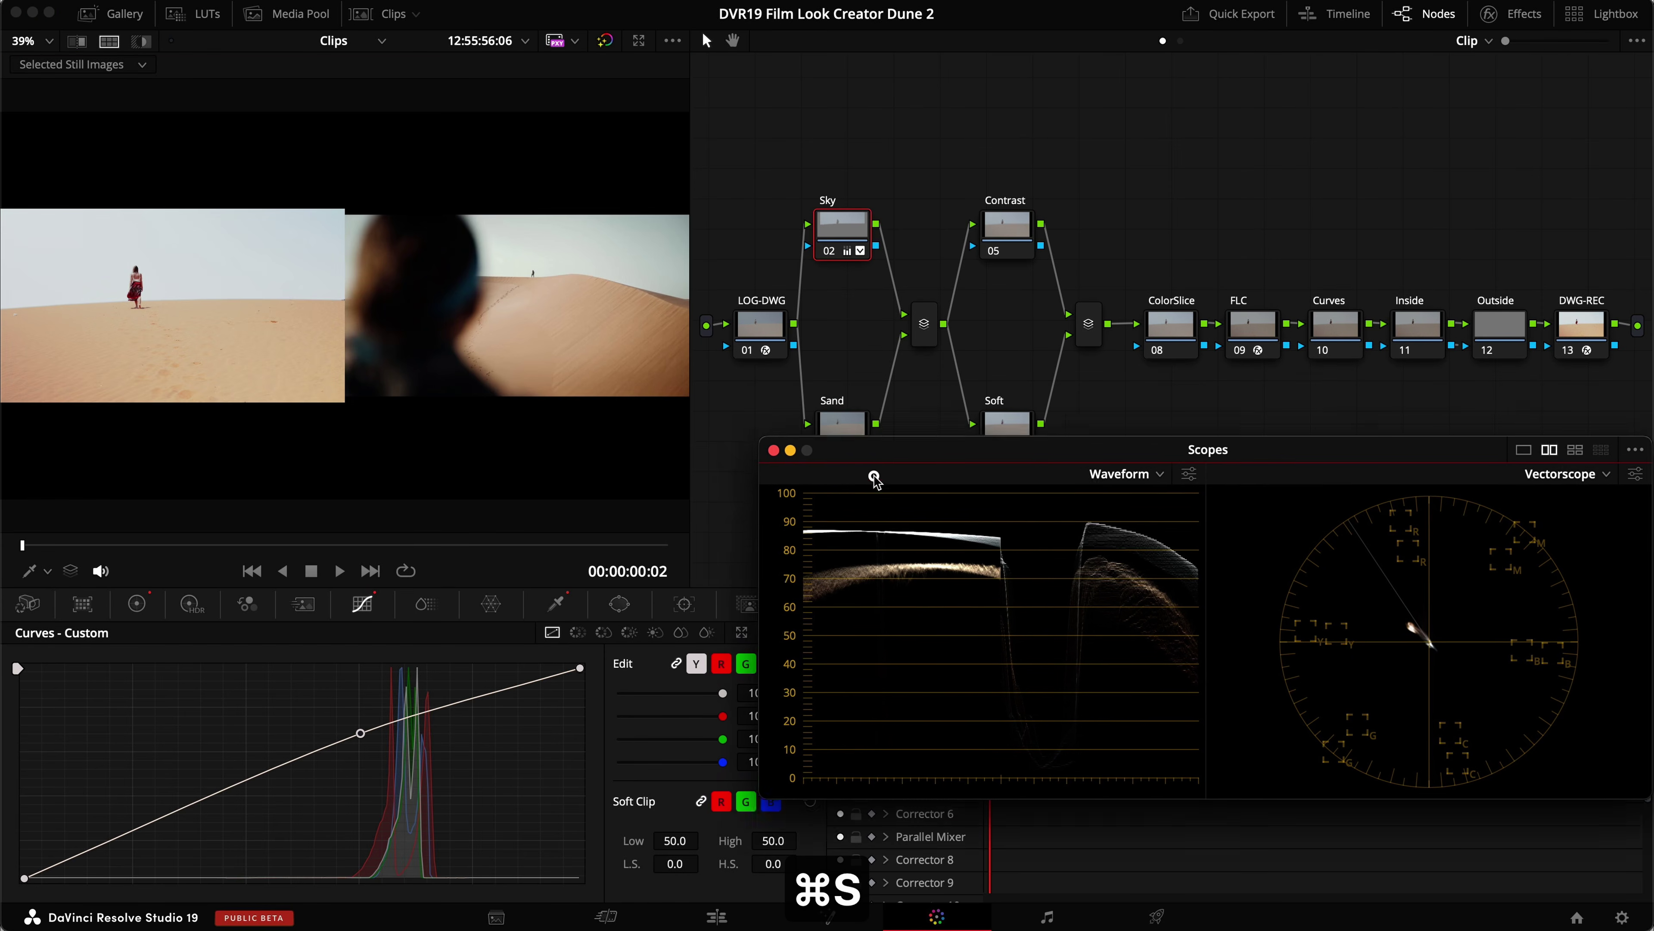
Lower the Sand node's offset to 21.00, set its shadows to 15.00, and compare before and after.
drag(874, 479, 867, 552)
click(842, 425)
click(134, 604)
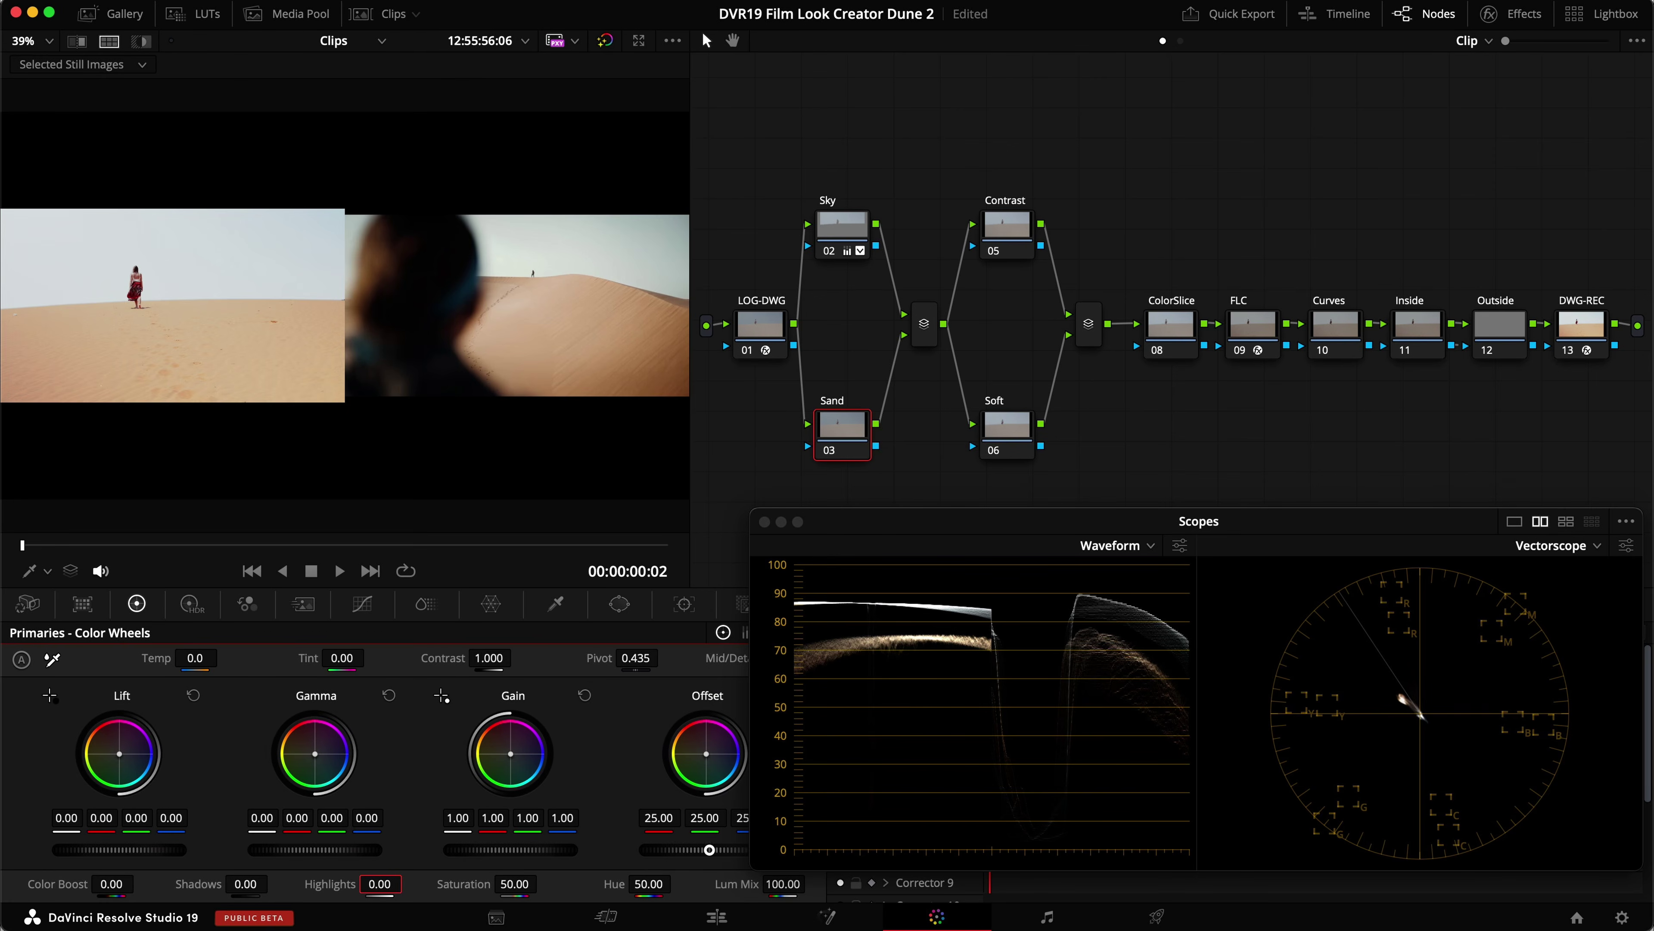
drag(709, 849, 522, 840)
drag(250, 883, 277, 883)
key(super+d)
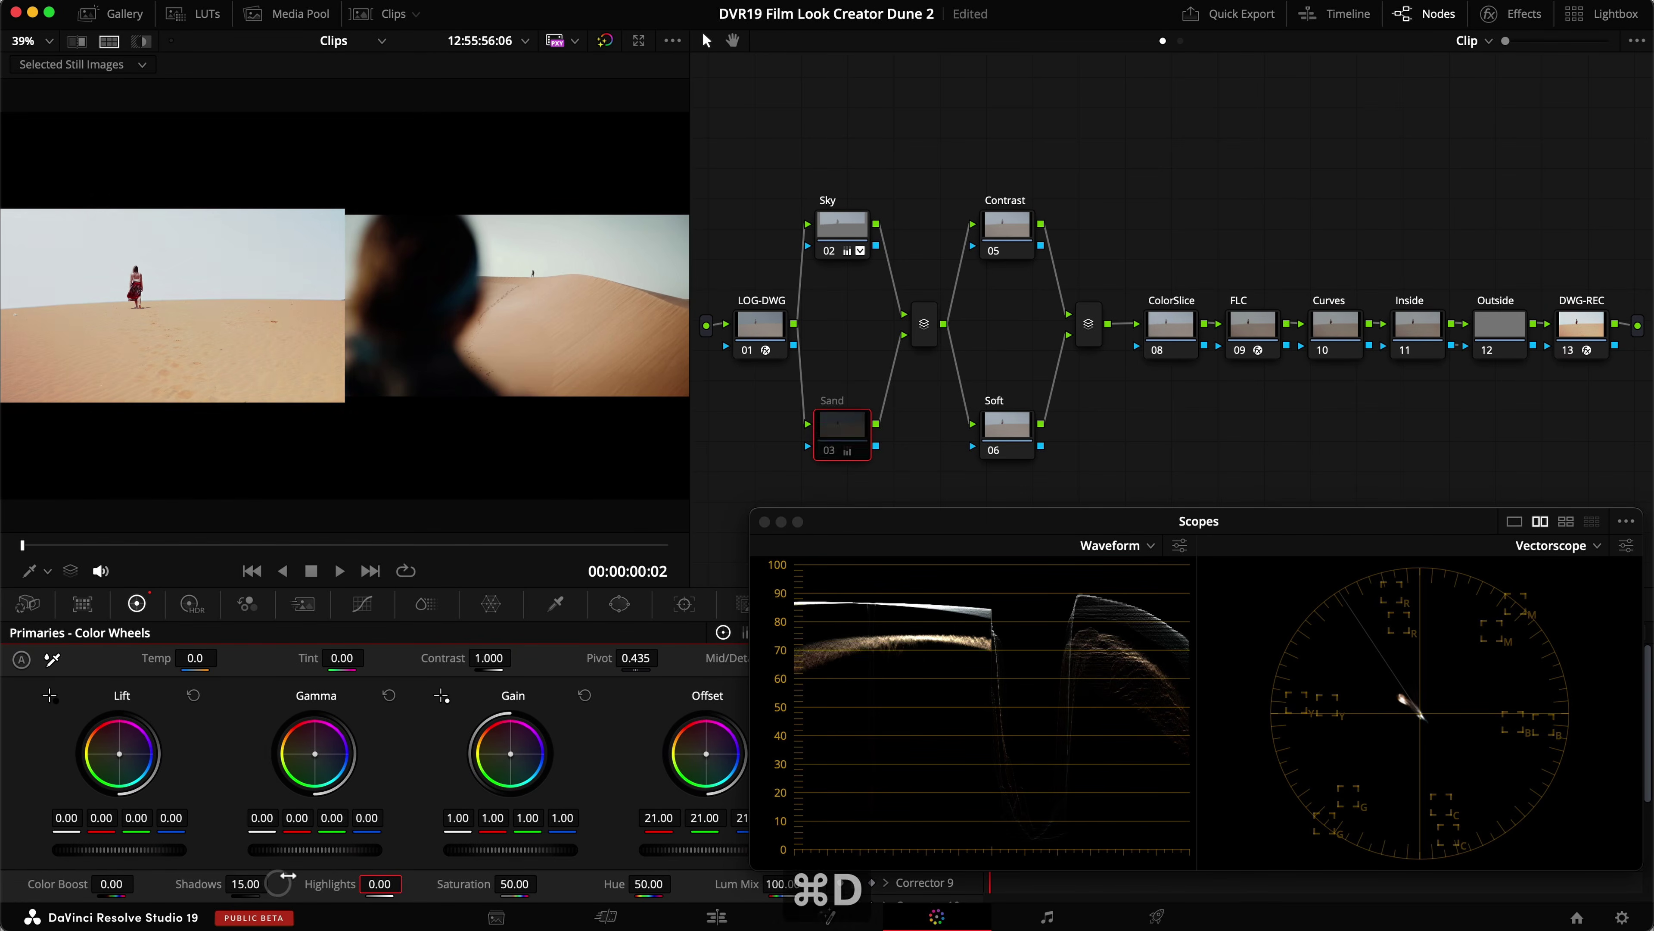
key(super+d)
Compare the Sky and Sand node adjustments on and off against the reference in full screen, then save the project.
key(super+f)
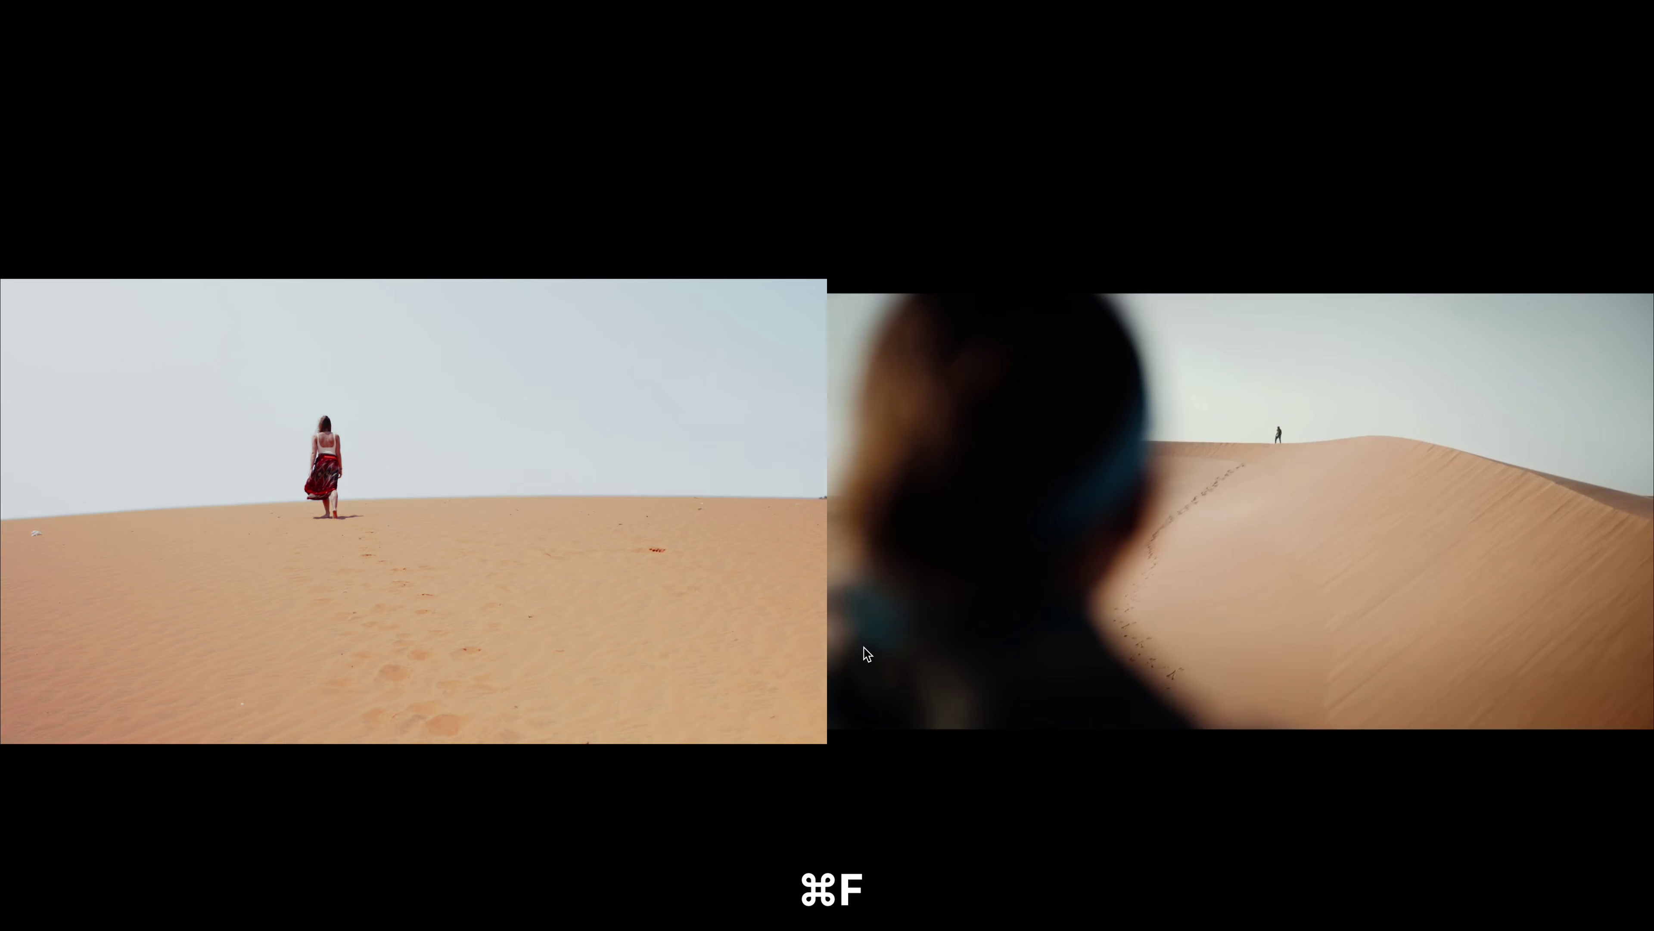
key(super+d)
key(super+d)
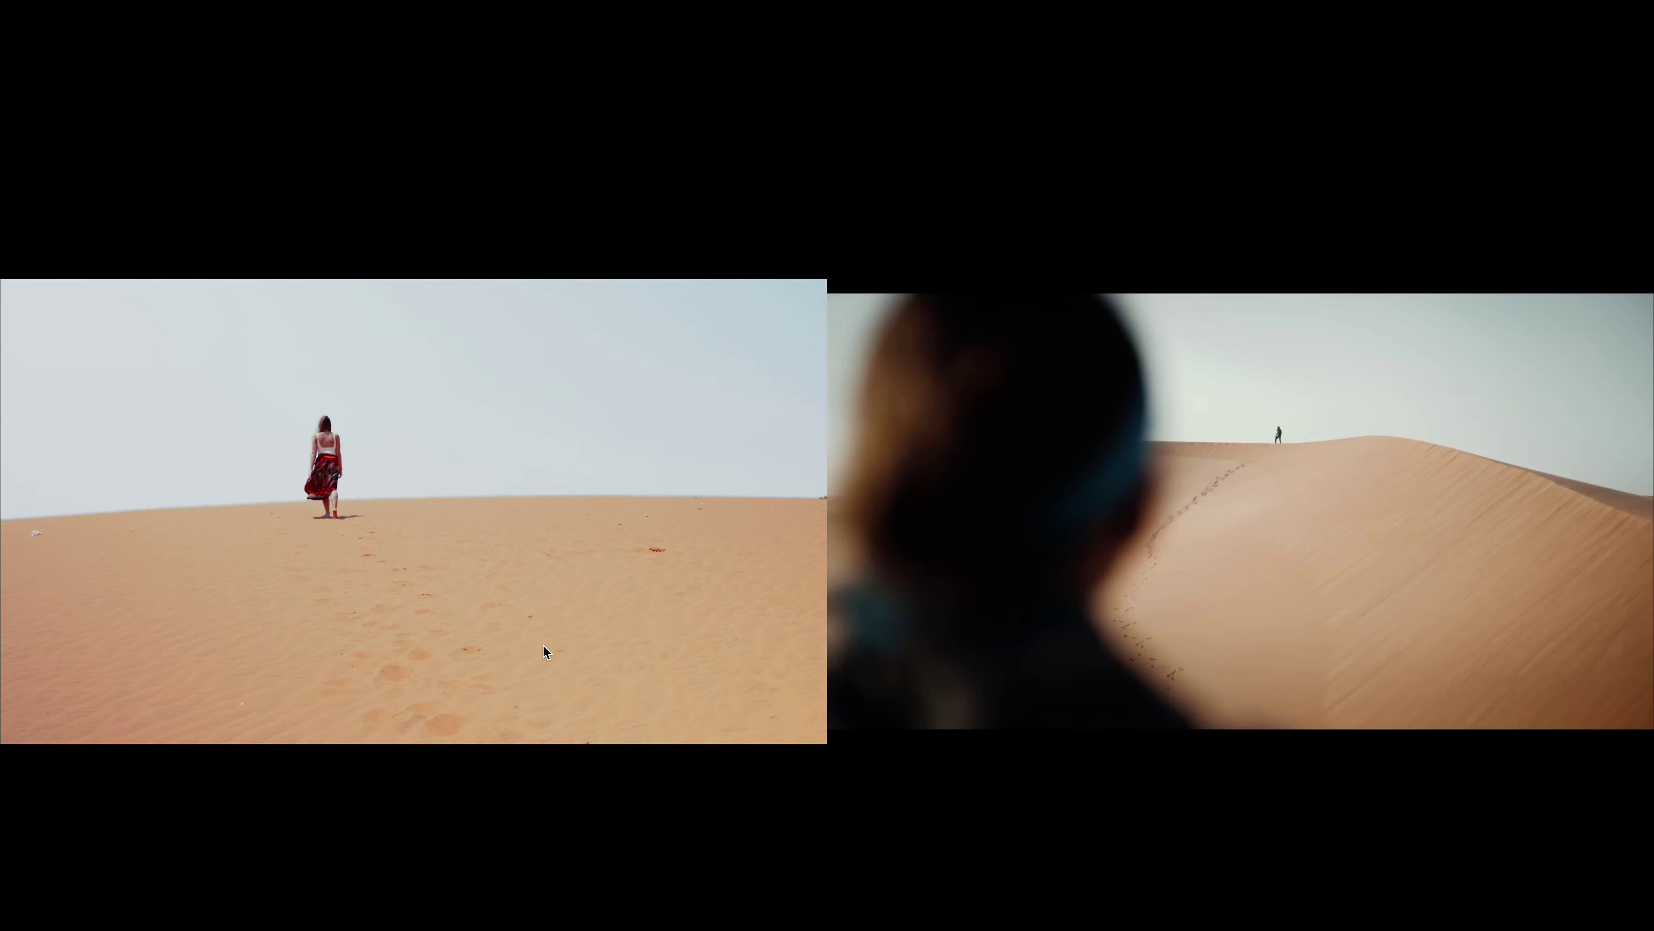
key(super+f)
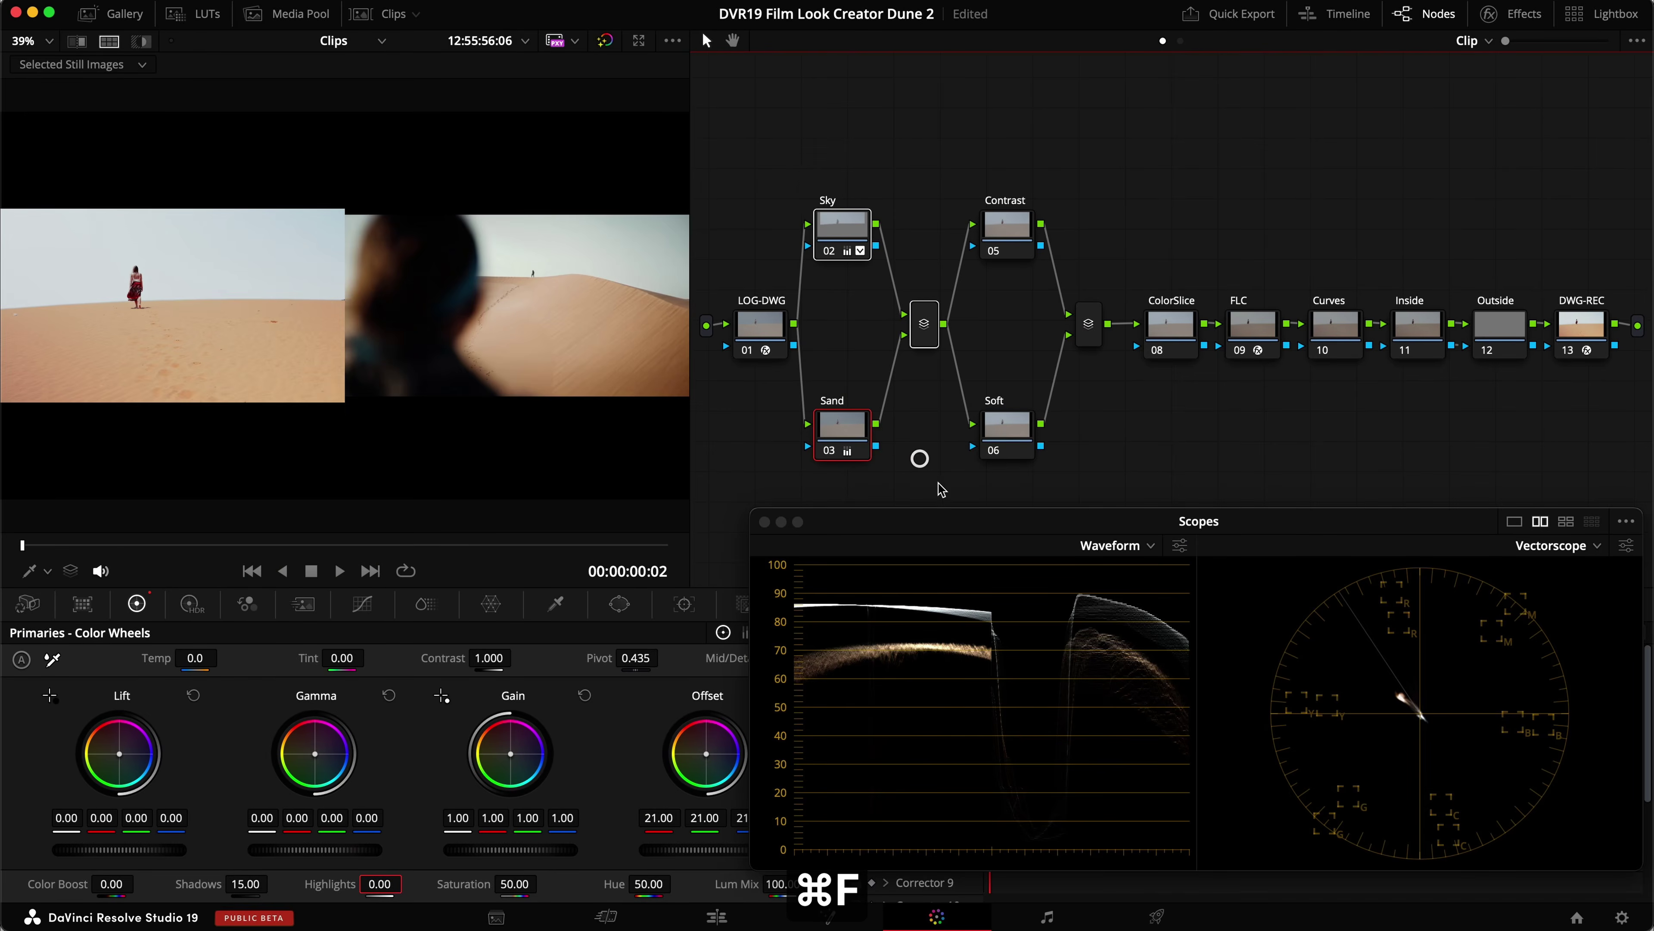
key(super+f)
key(super+d)
key(super+d)
key(super+d)
key(super+f)
key(super+s)
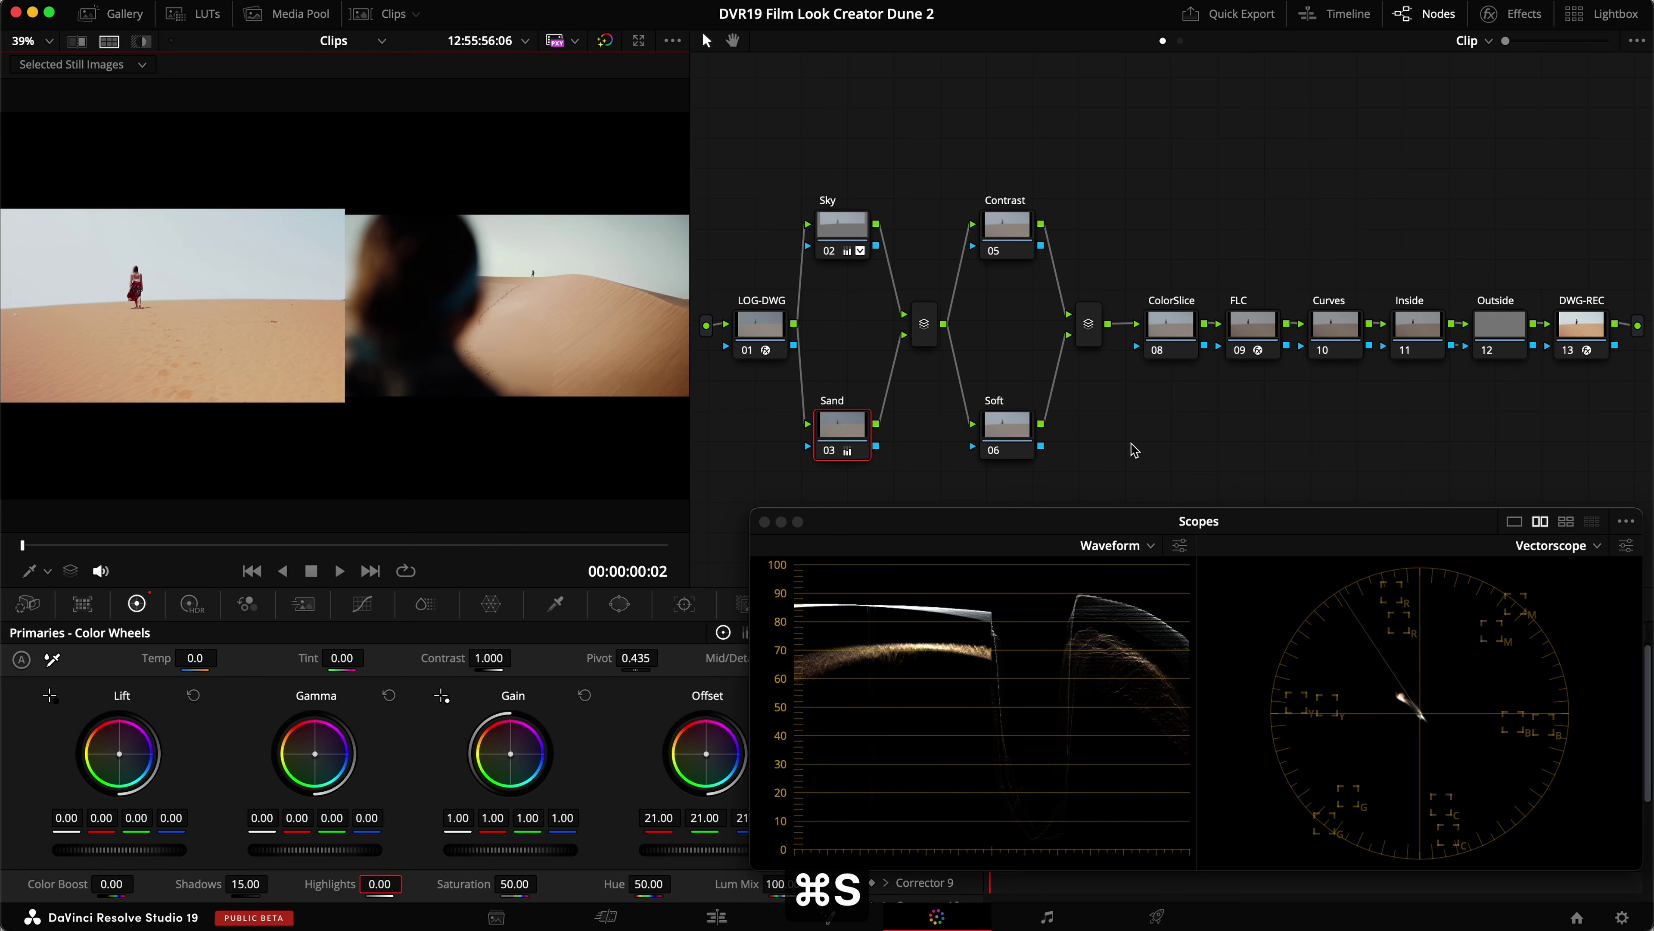
Shape a gentle S-curve on the Contrast node with a lowered shadow point and a raised highlight point, comparing before and after.
click(363, 606)
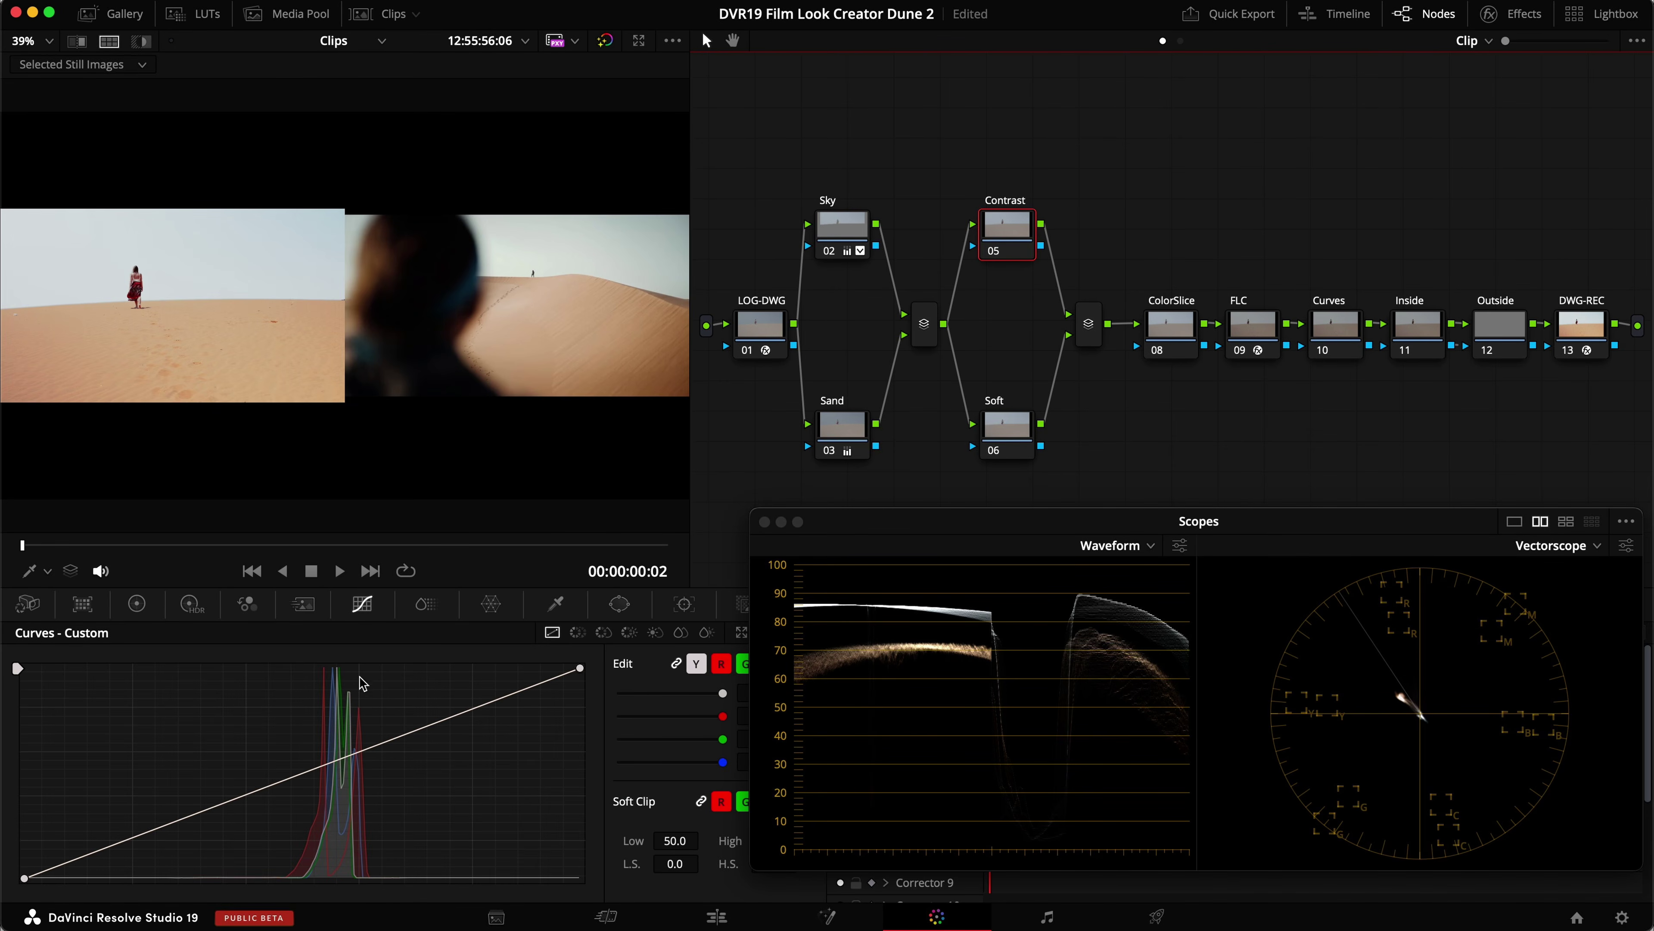
drag(147, 841, 166, 844)
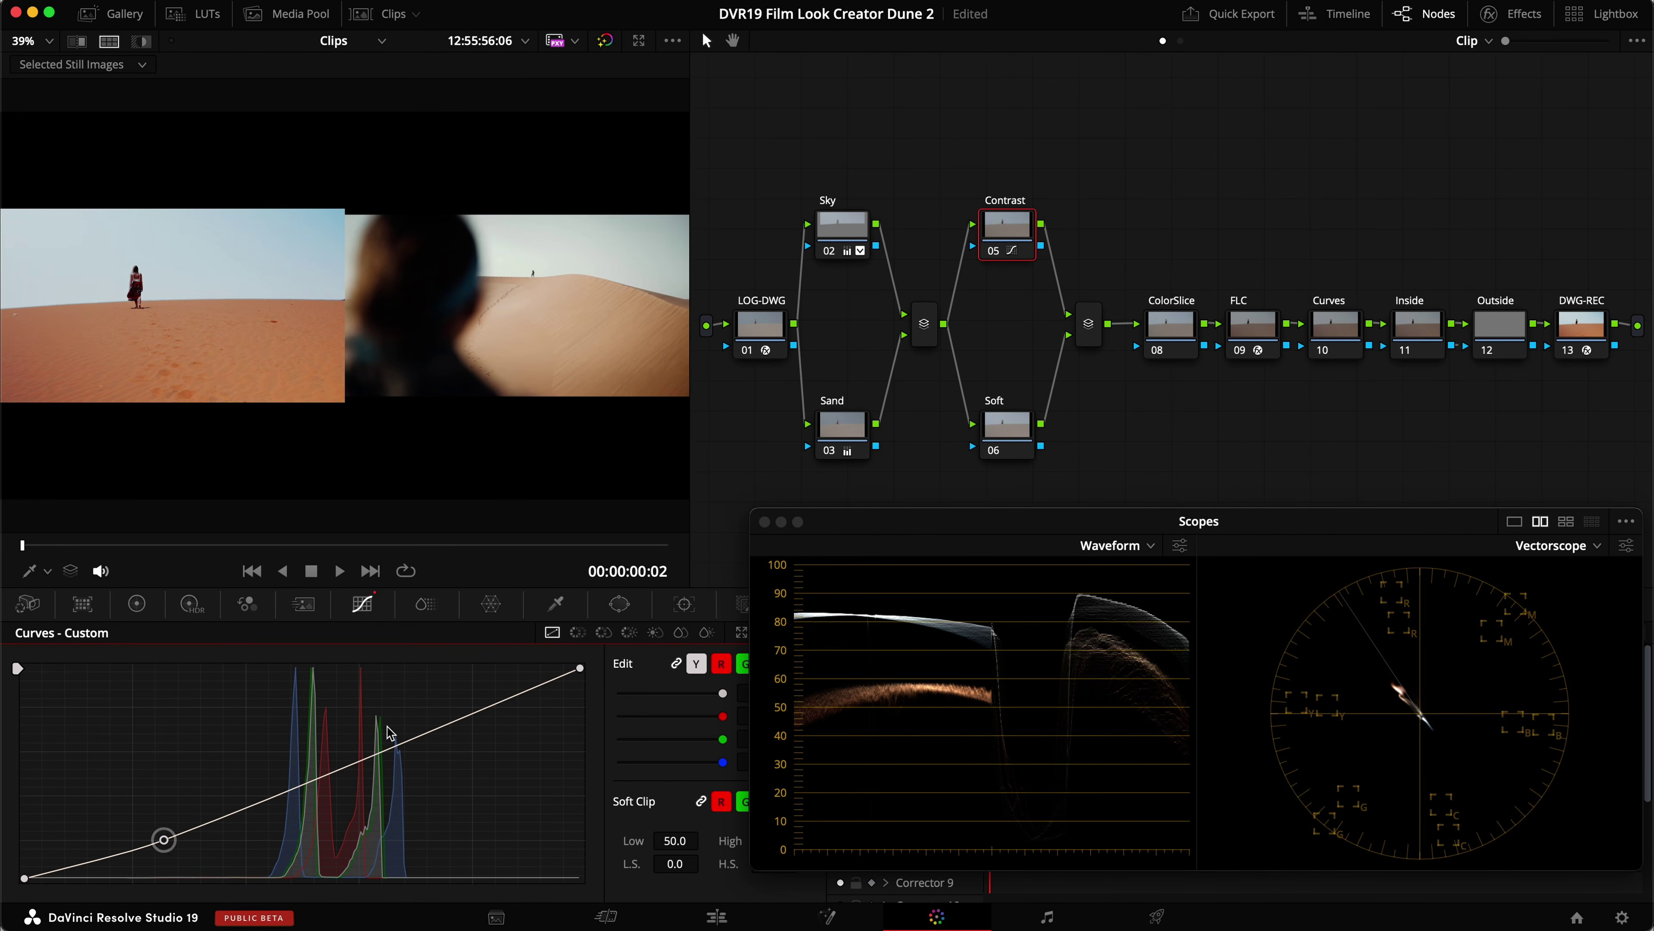
drag(425, 733, 443, 709)
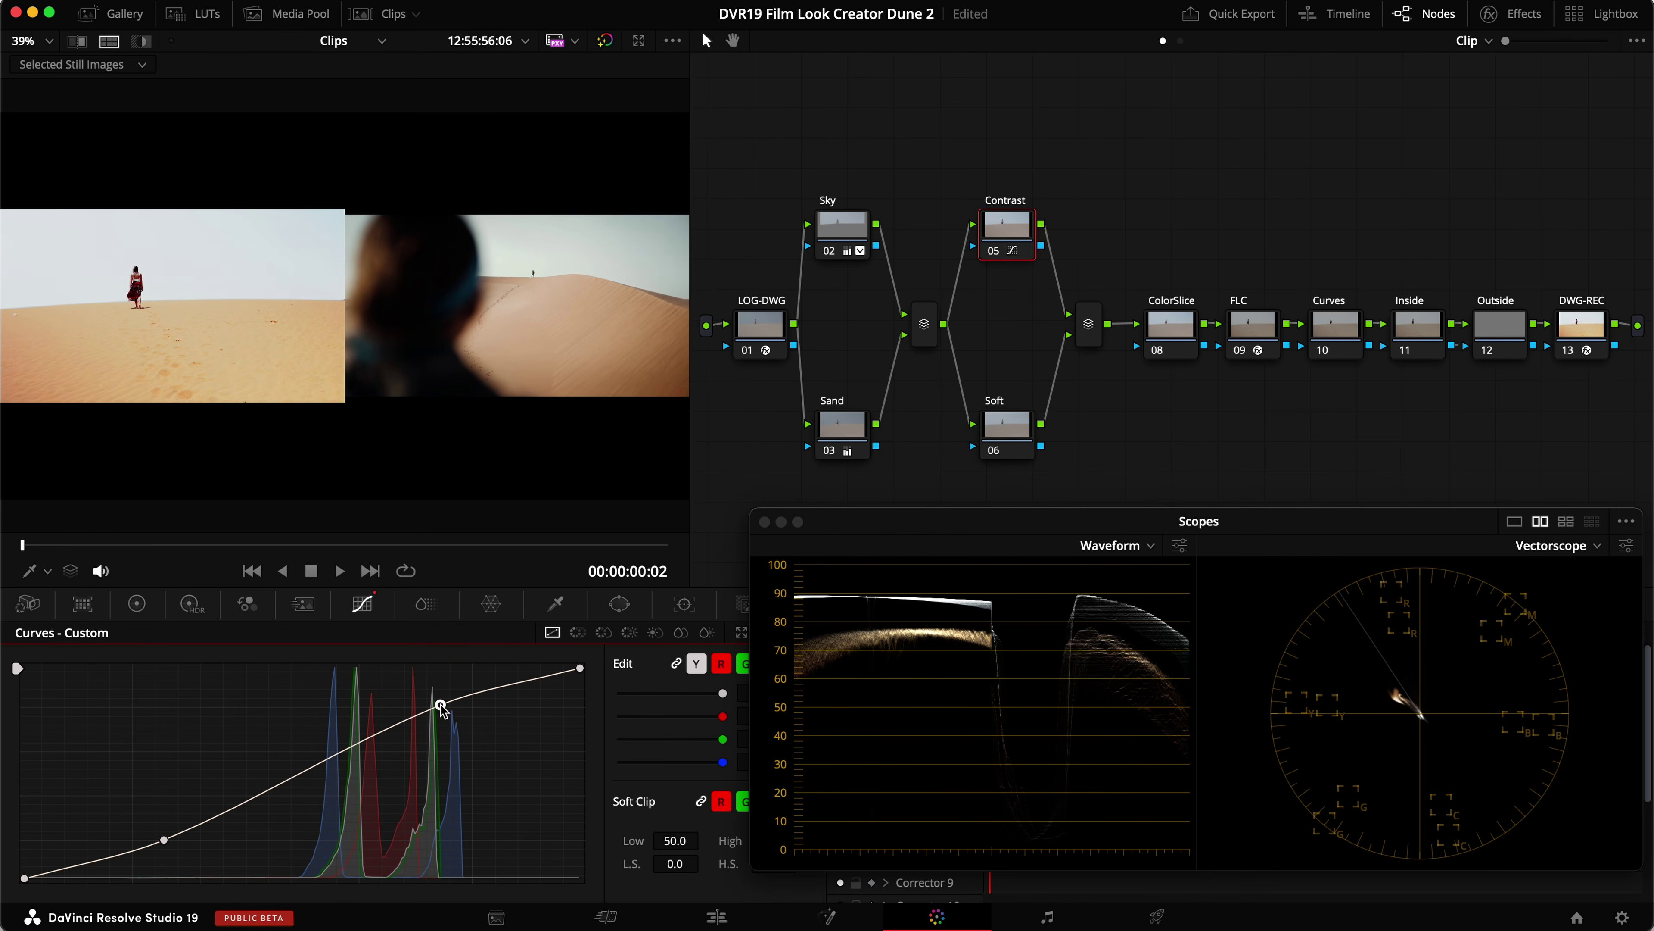
drag(166, 844, 172, 848)
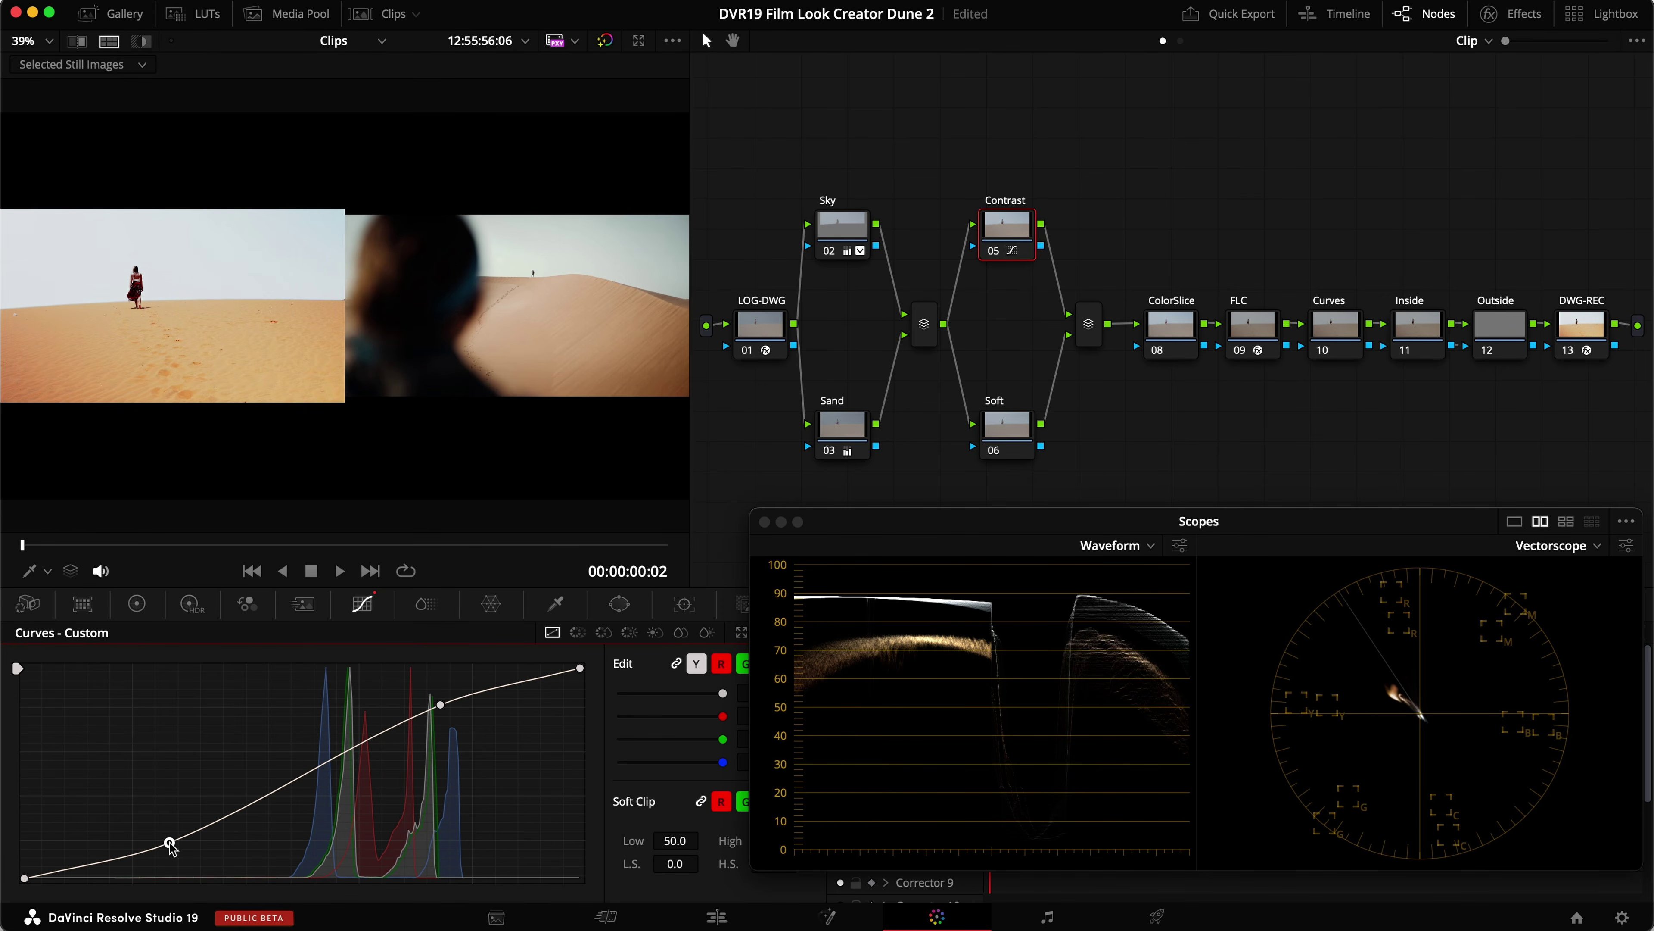
key(super+d)
key(super+d)
key(super+d)
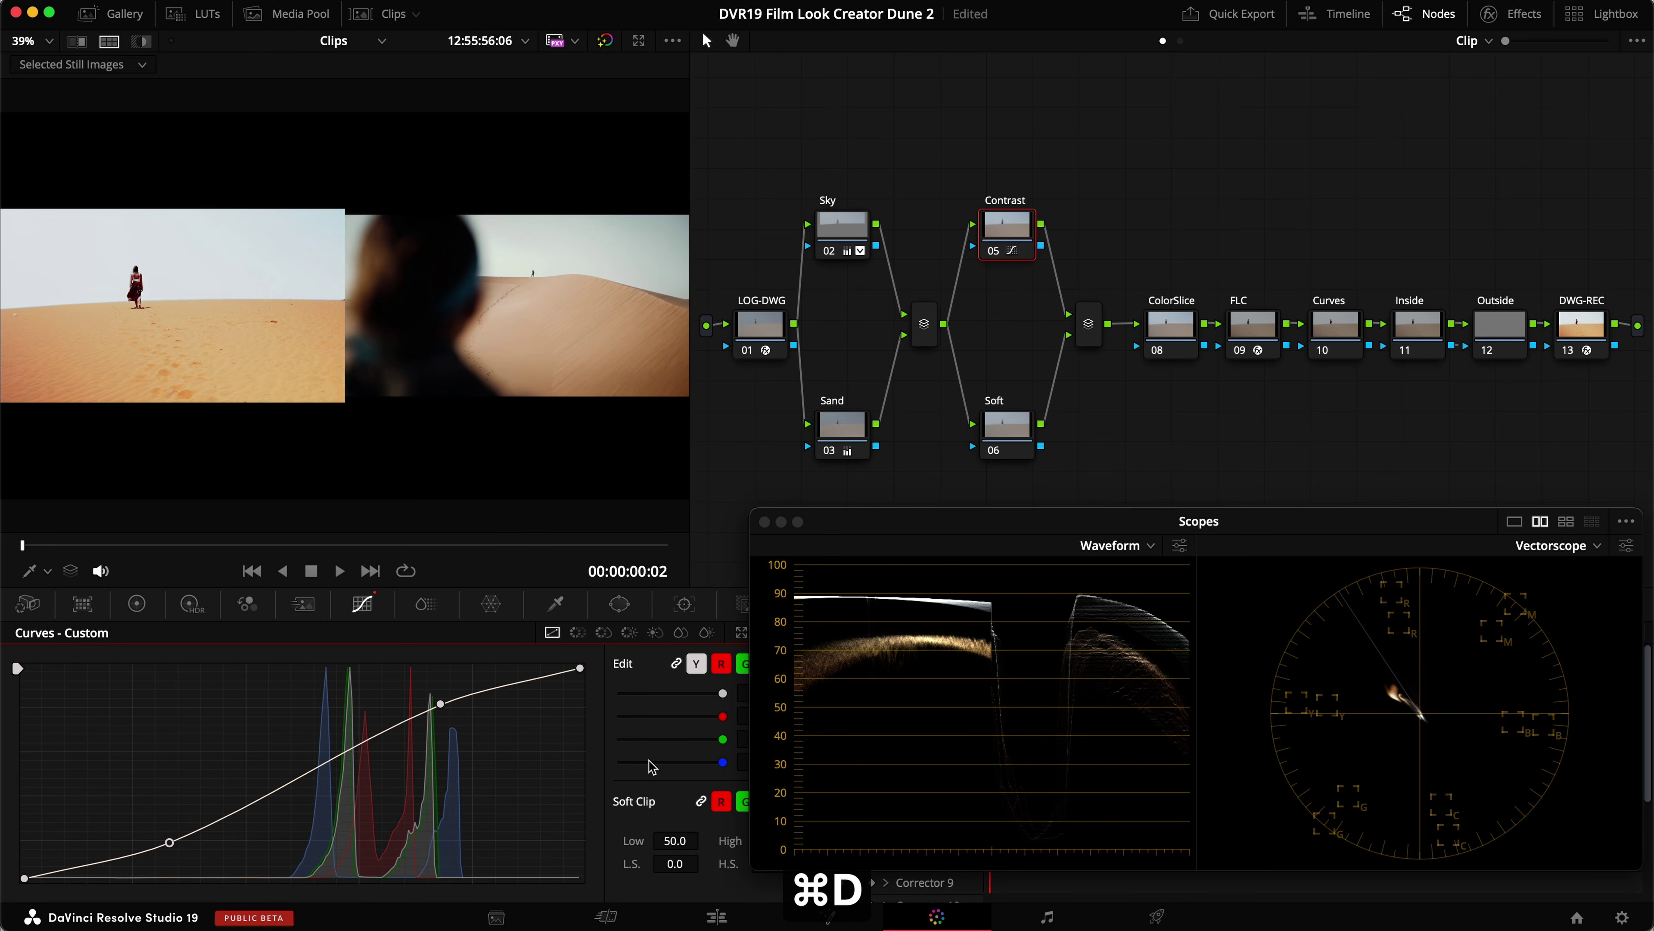
Compare the Contrast node before and after, and shift both points of its S-curve slightly toward the highlights.
key(super+d)
key(super+d)
key(super+d)
key(super+d)
key(super+d)
drag(440, 705, 445, 705)
drag(169, 842, 175, 840)
Compare the Contrast adjustment on and off against the reference in full screen, then save the project.
key(super+f)
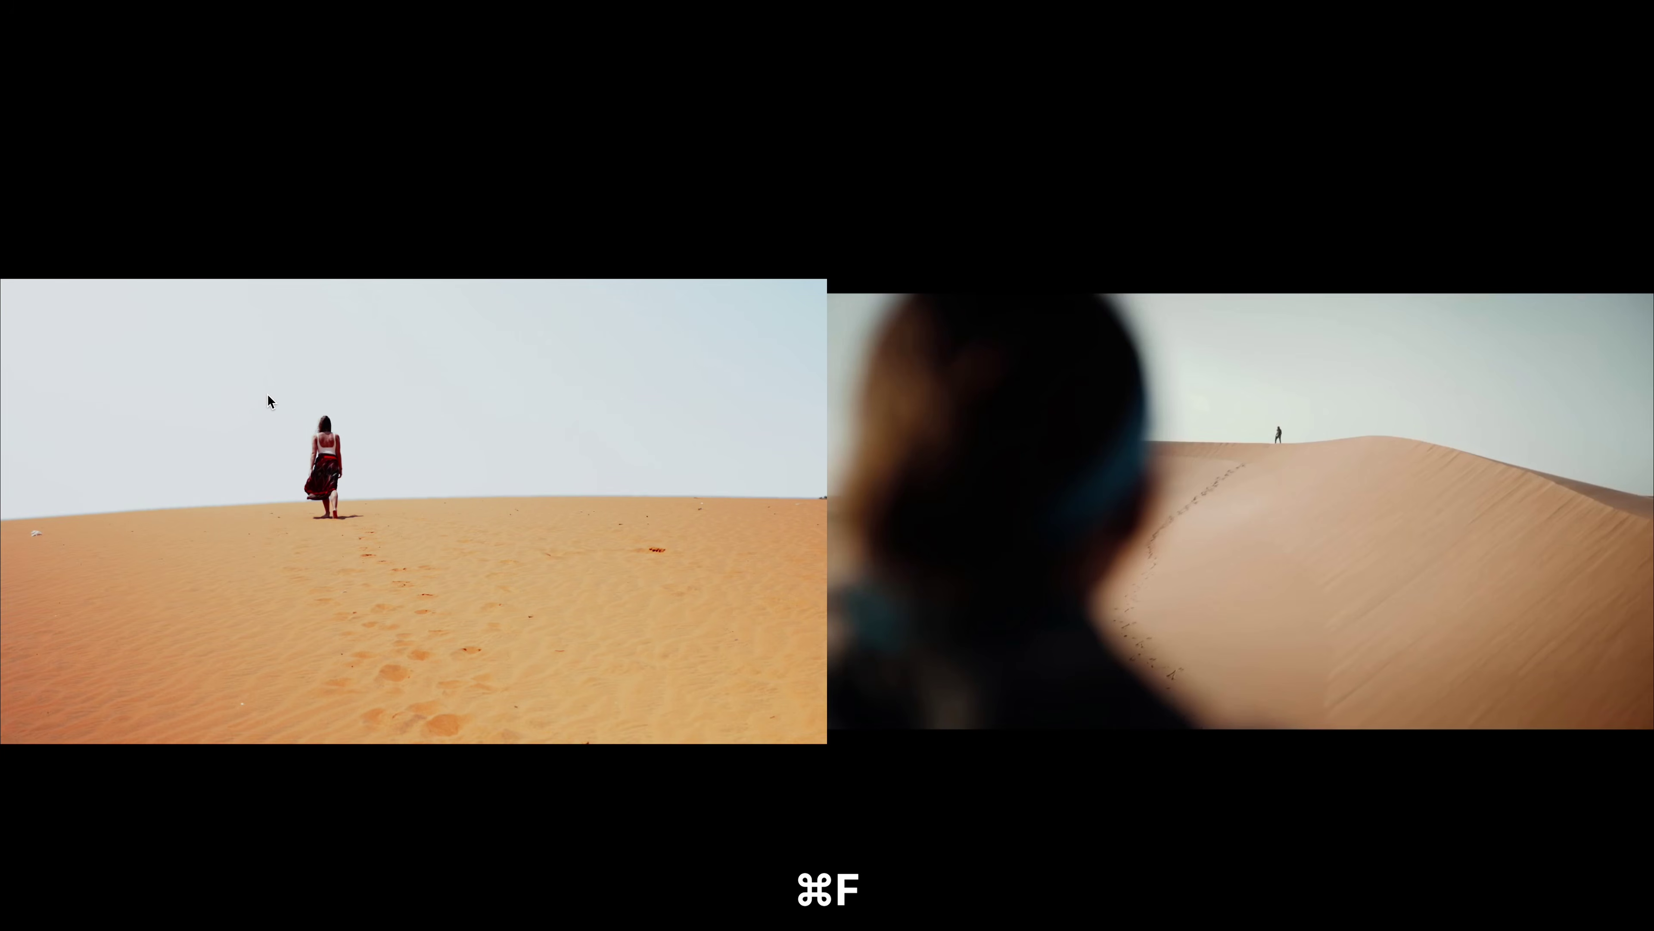
key(super+d)
key(super+d)
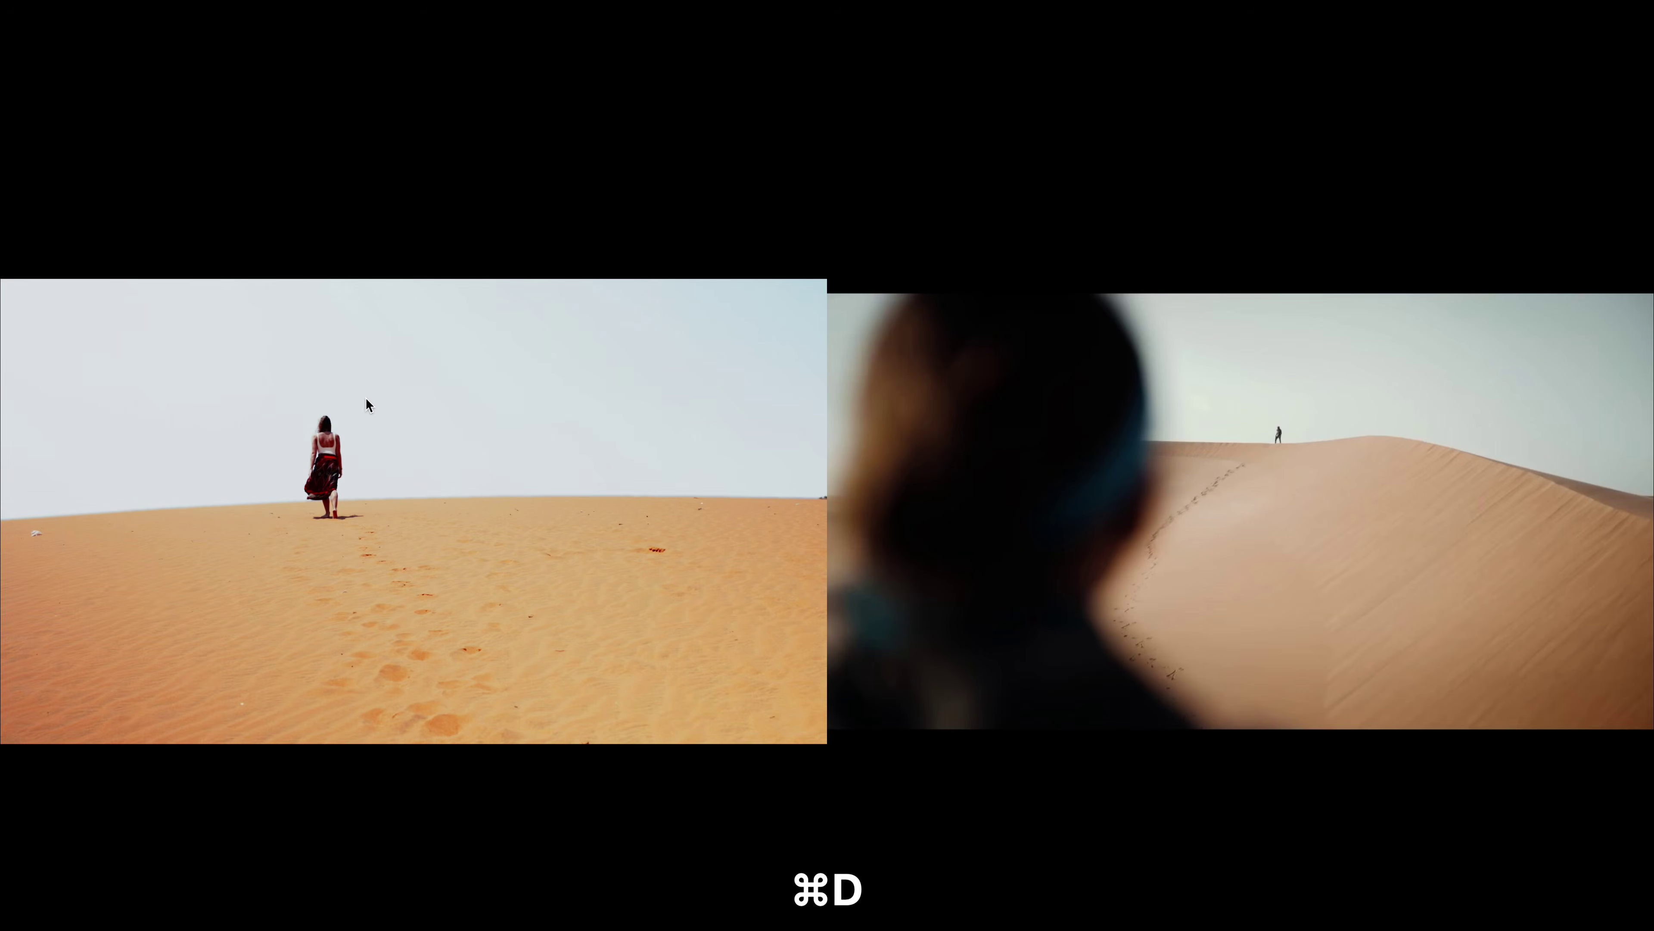
key(super+f)
key(super+s)
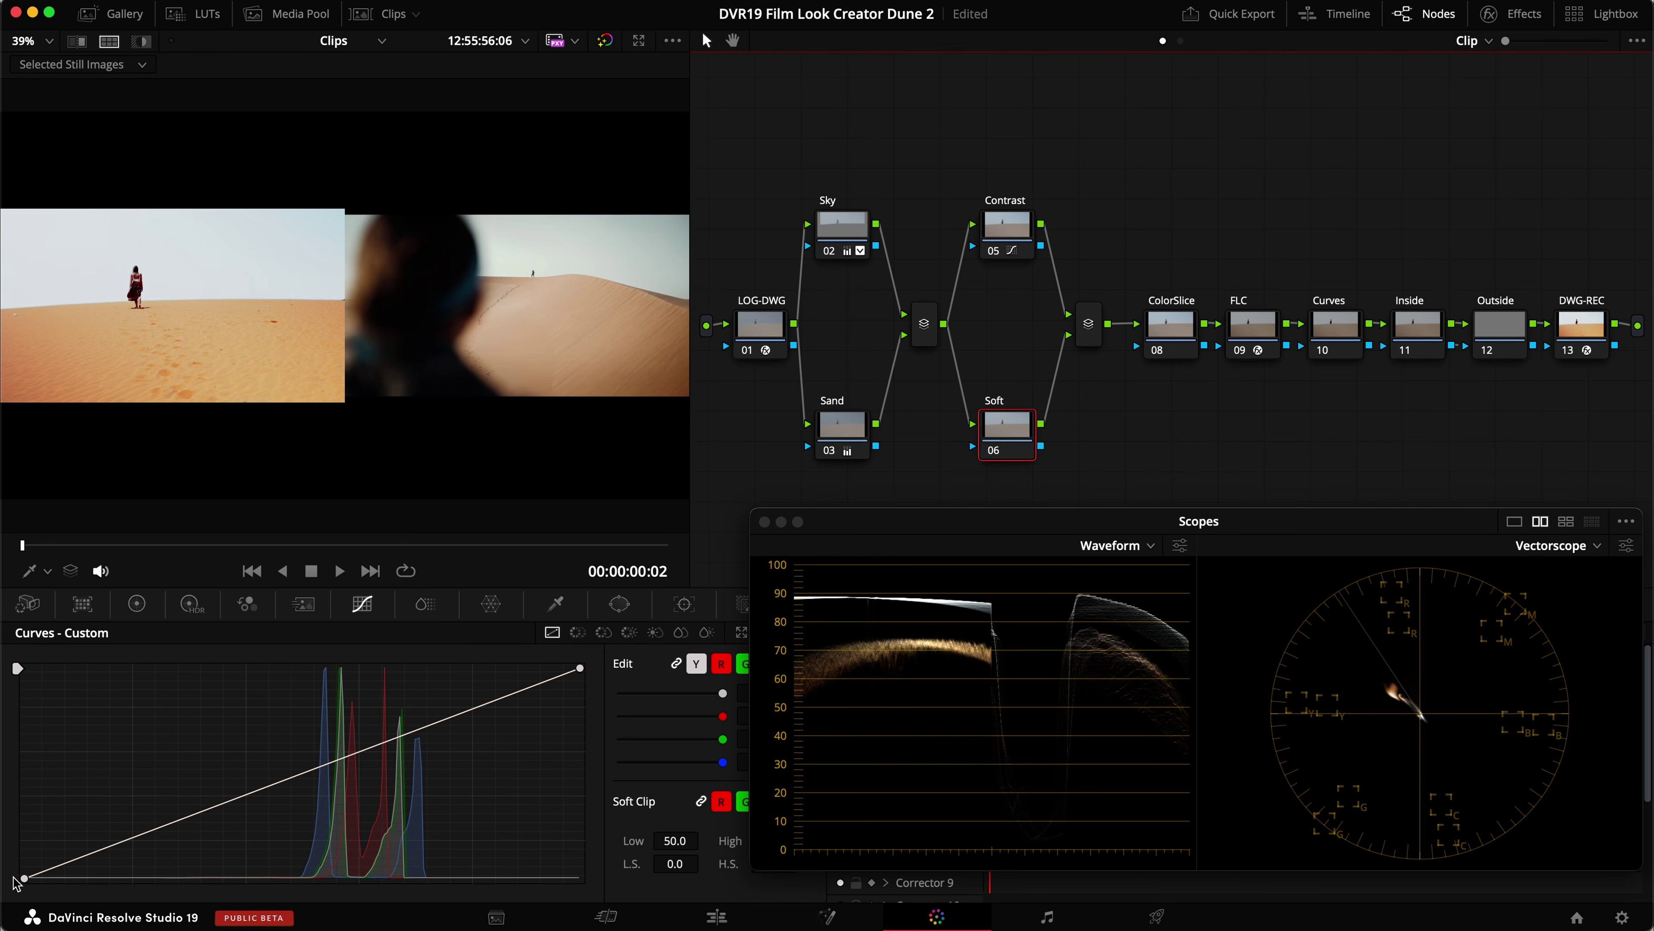
Flatten the Soft node's curve with raised black and shadow points and lowered white and highlight points, checking it in full screen.
drag(23, 877, 20, 865)
drag(580, 668, 580, 682)
drag(429, 731, 437, 742)
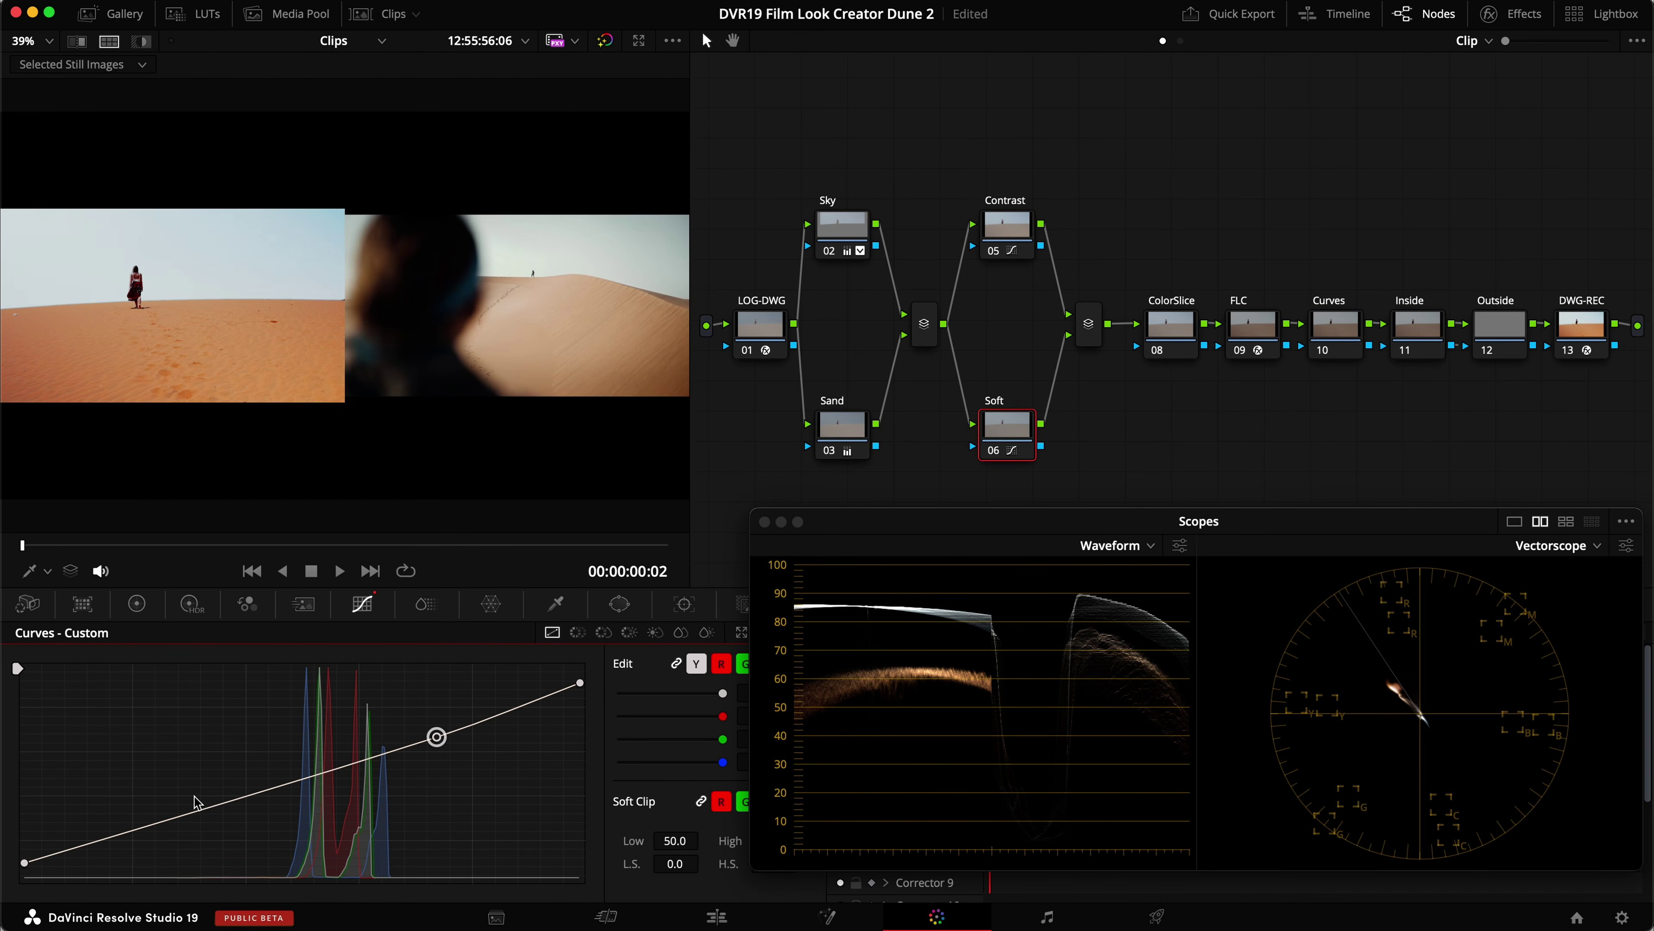
drag(180, 815, 178, 810)
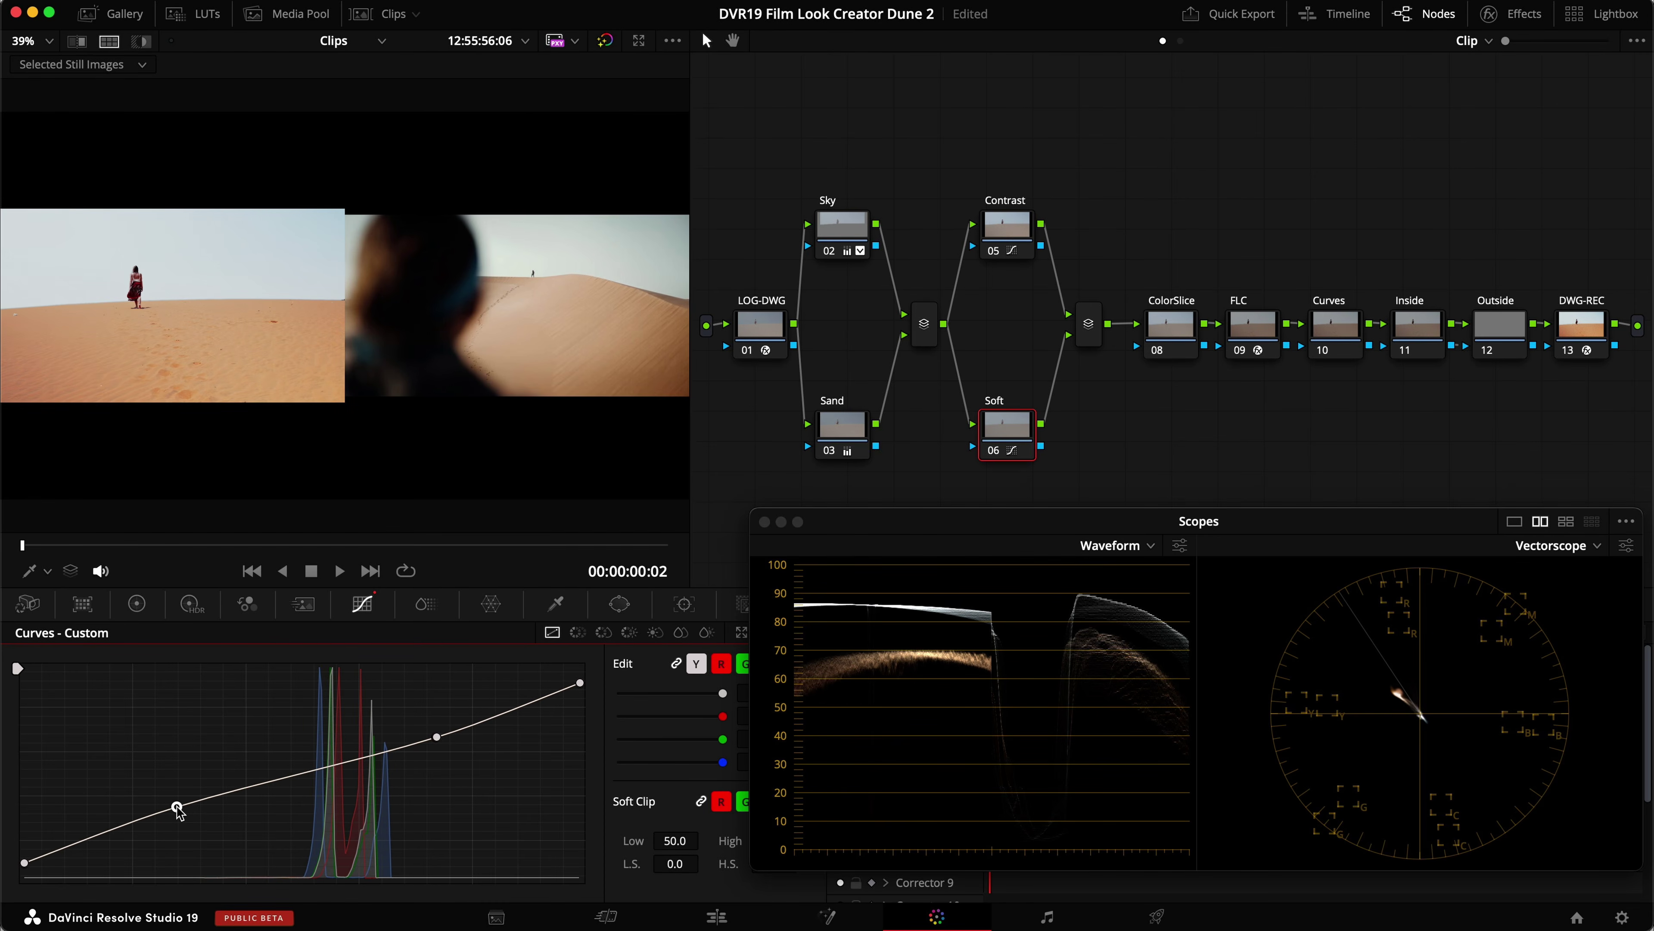
key(super+f)
key(super+d)
key(super+f)
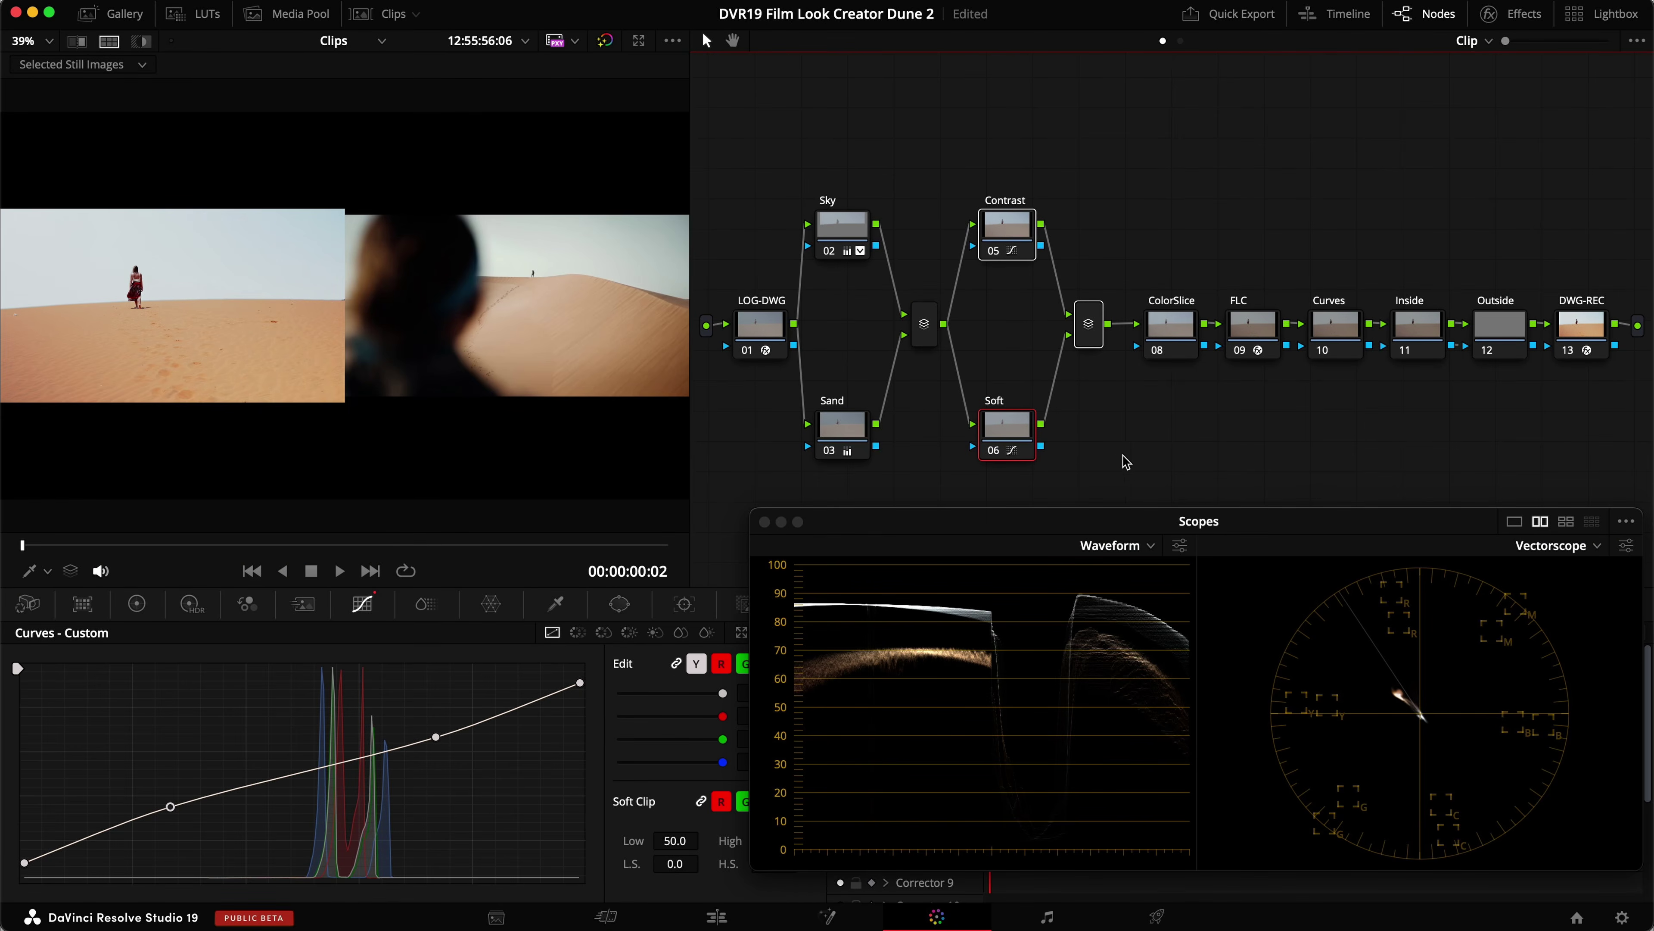
Compare the Contrast and Soft nodes together on and off in full screen, then save the project.
key(super+f)
key(super+d)
key(super+d)
key(super+d)
key(super+d)
key(super+f)
key(super+s)
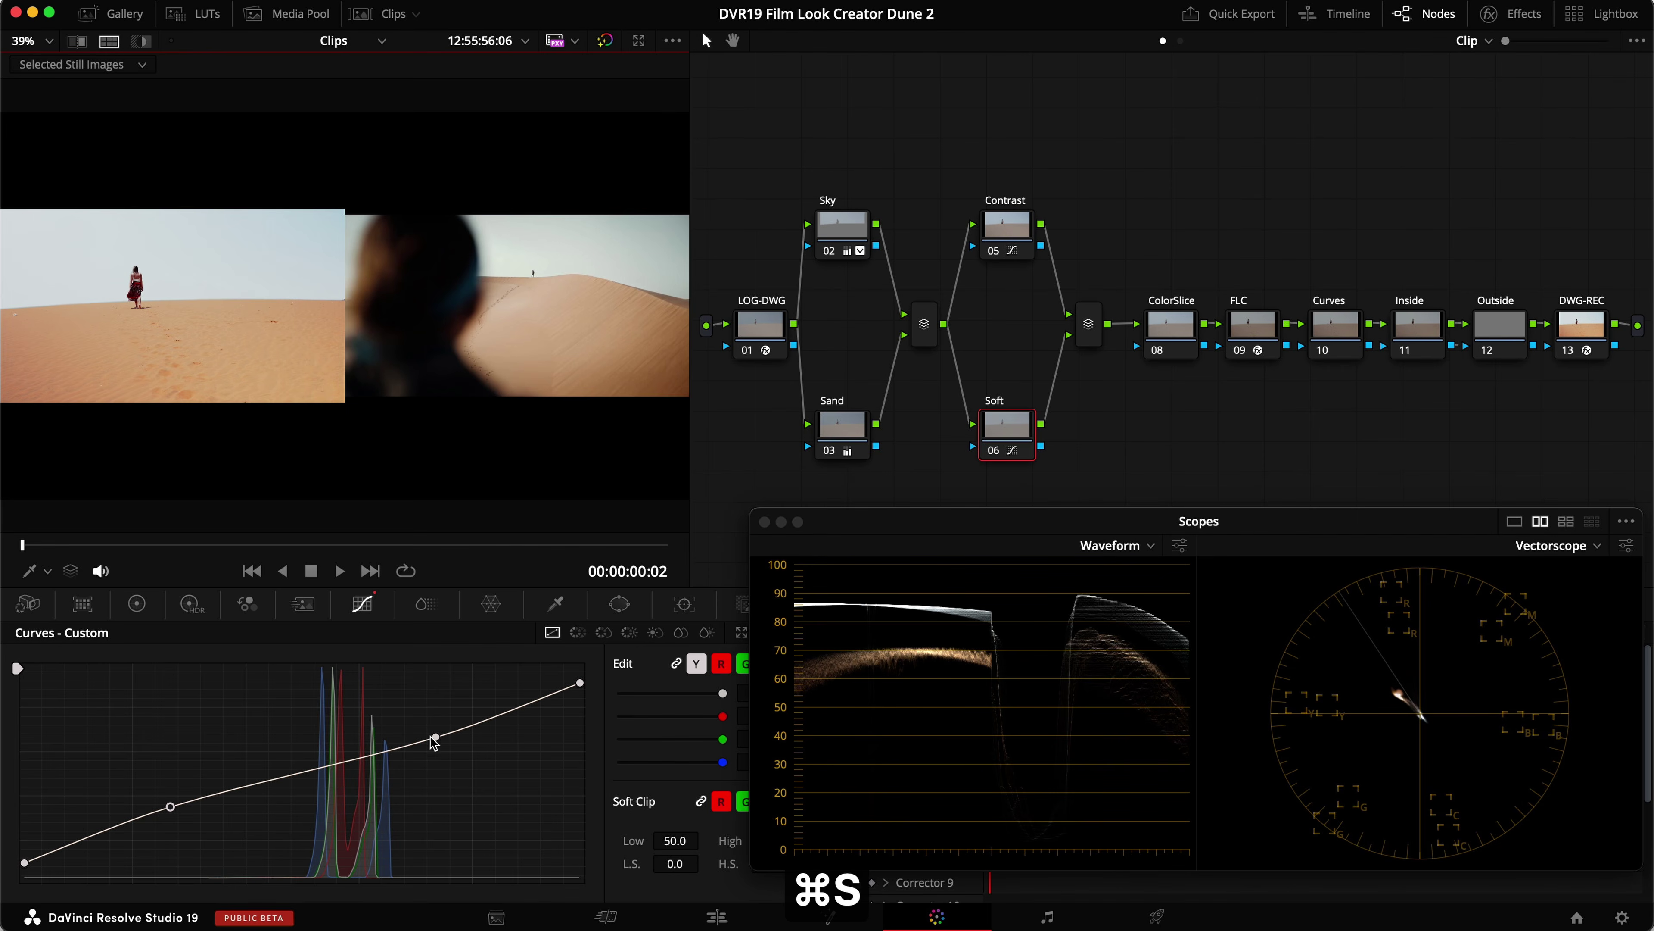
Lower the Soft curve's highlight and shadow points slightly, then shift both Contrast curve points back toward the shadows.
drag(438, 738, 437, 742)
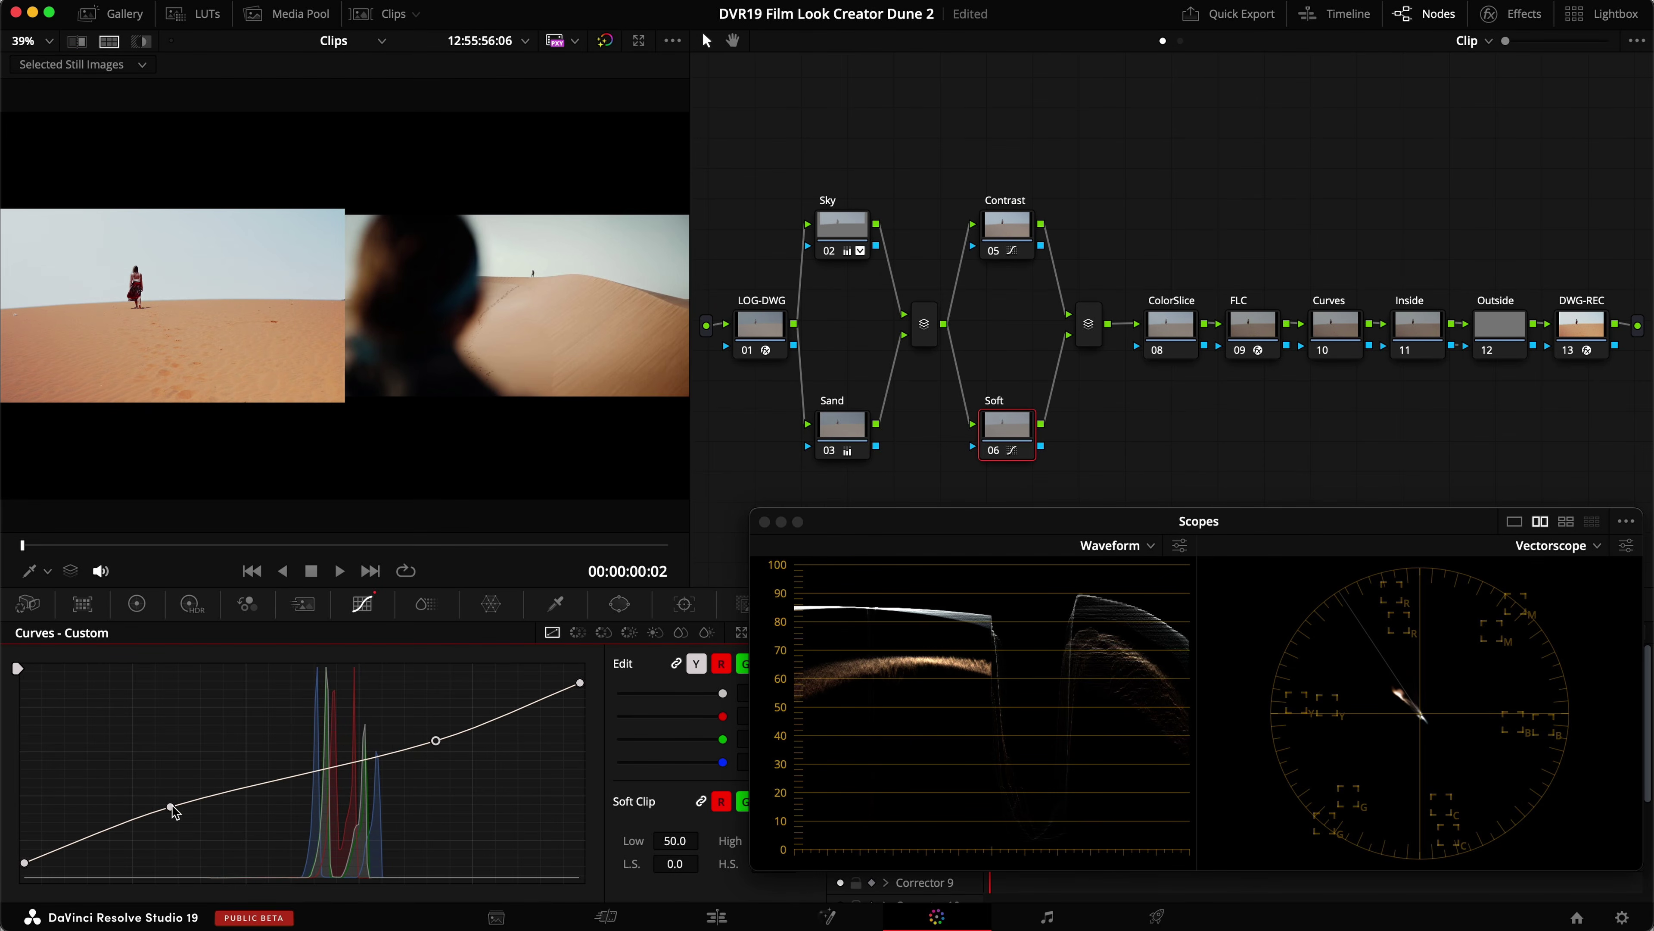
drag(165, 810, 155, 812)
click(1011, 226)
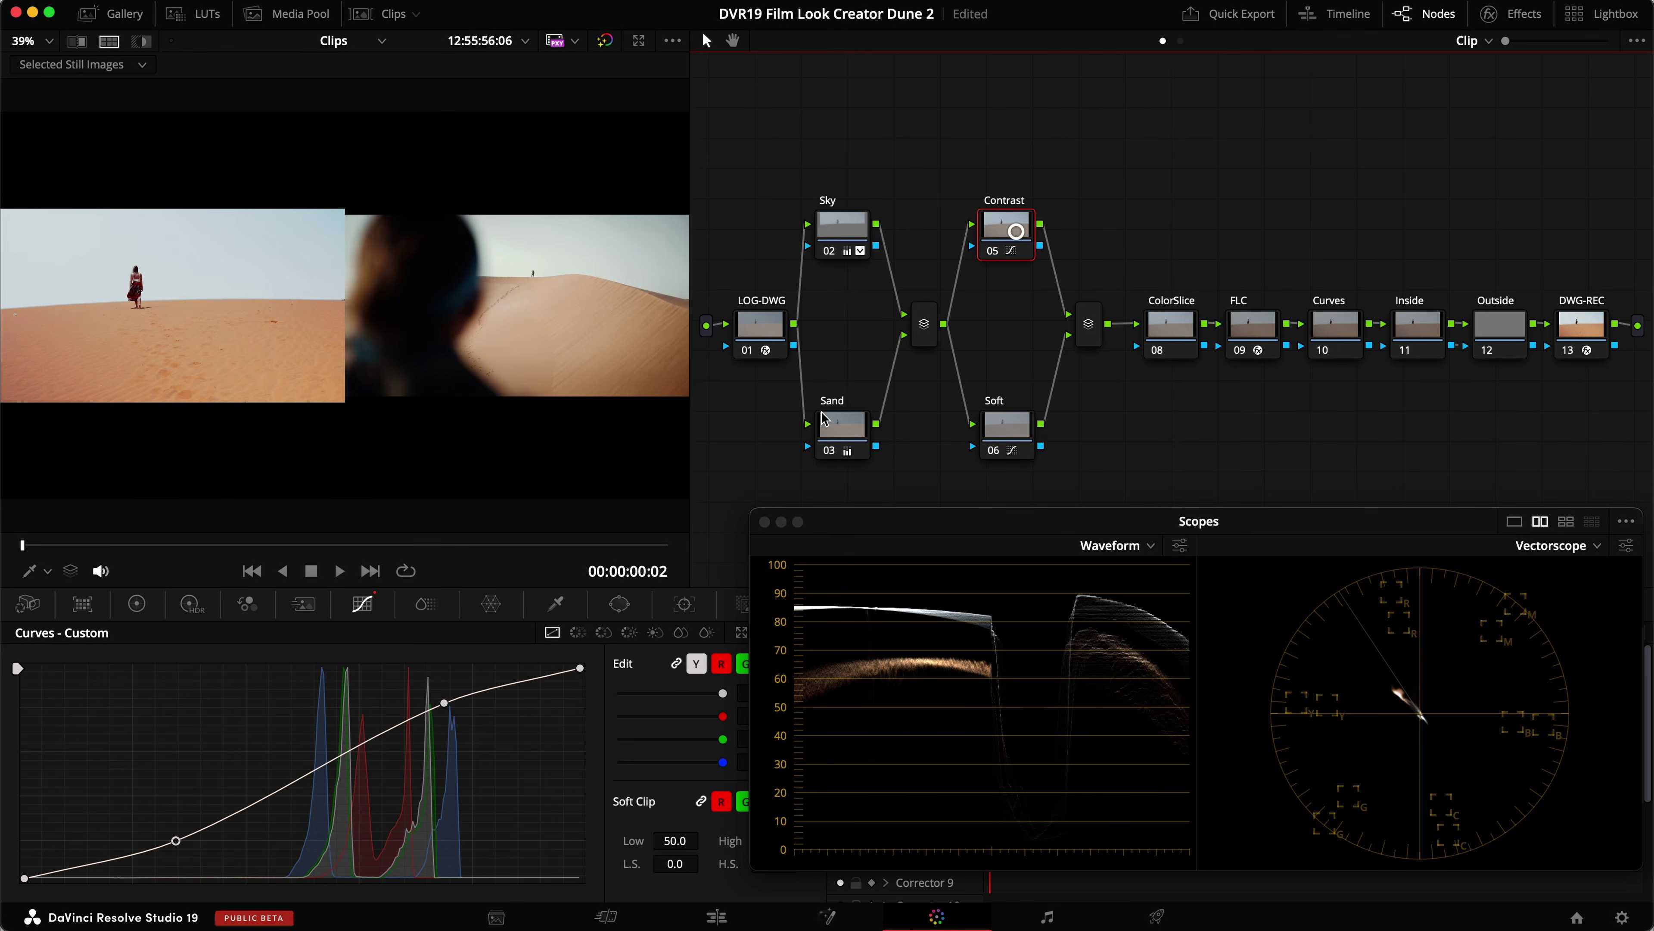
drag(176, 841, 164, 844)
drag(443, 703, 431, 706)
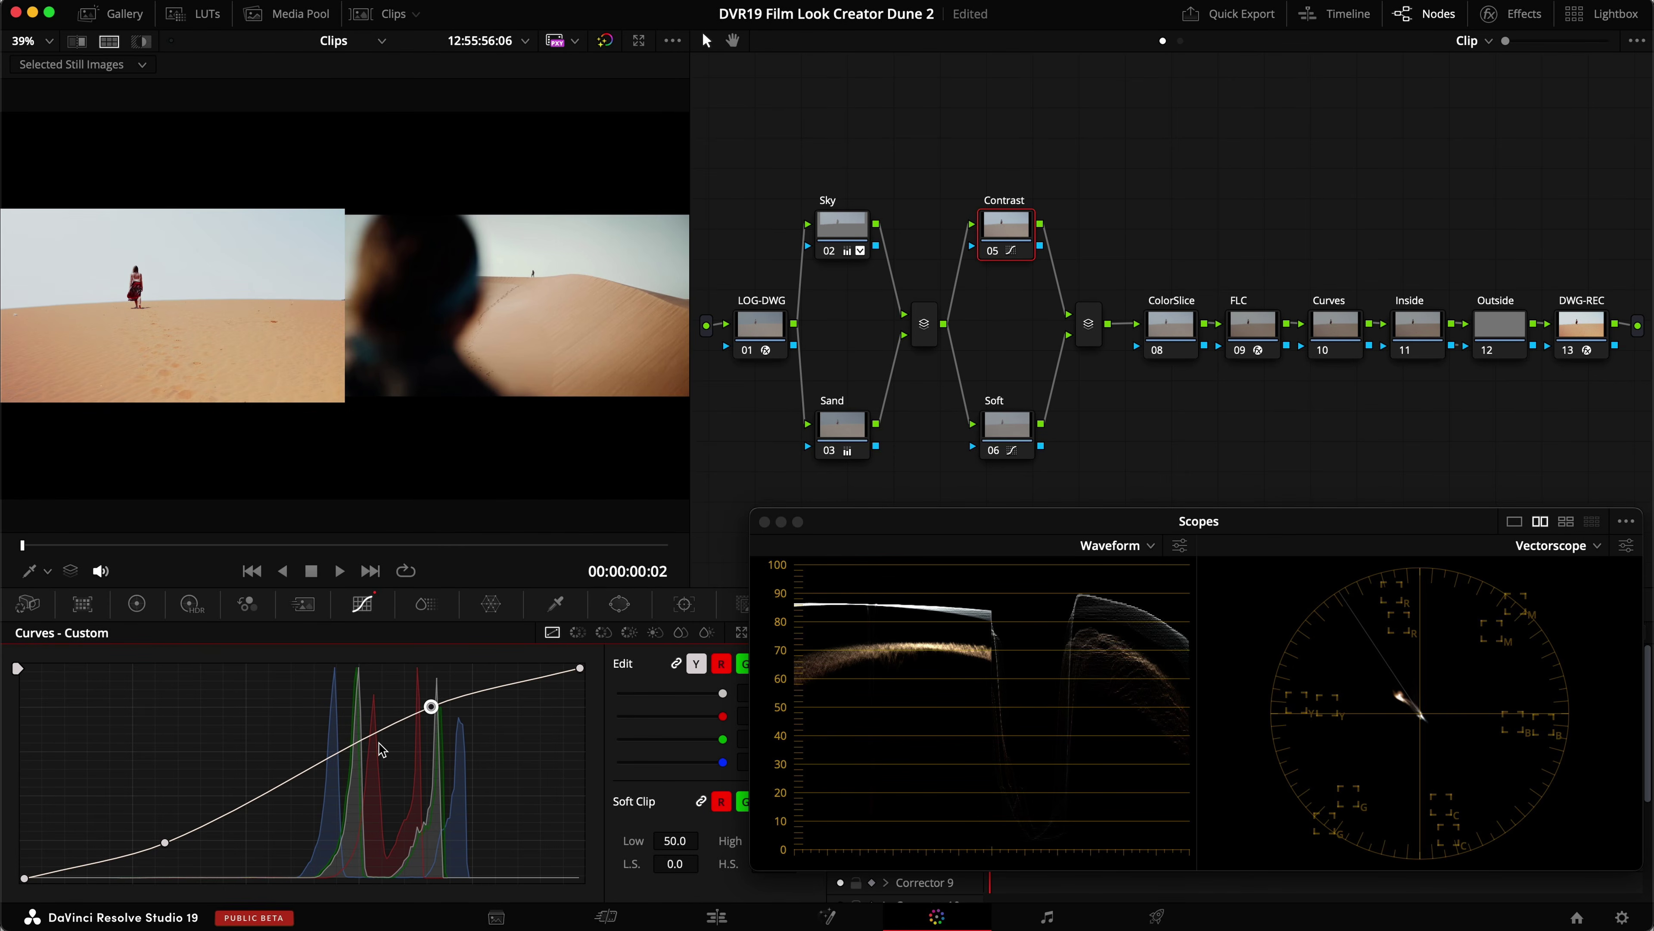
drag(168, 845, 171, 840)
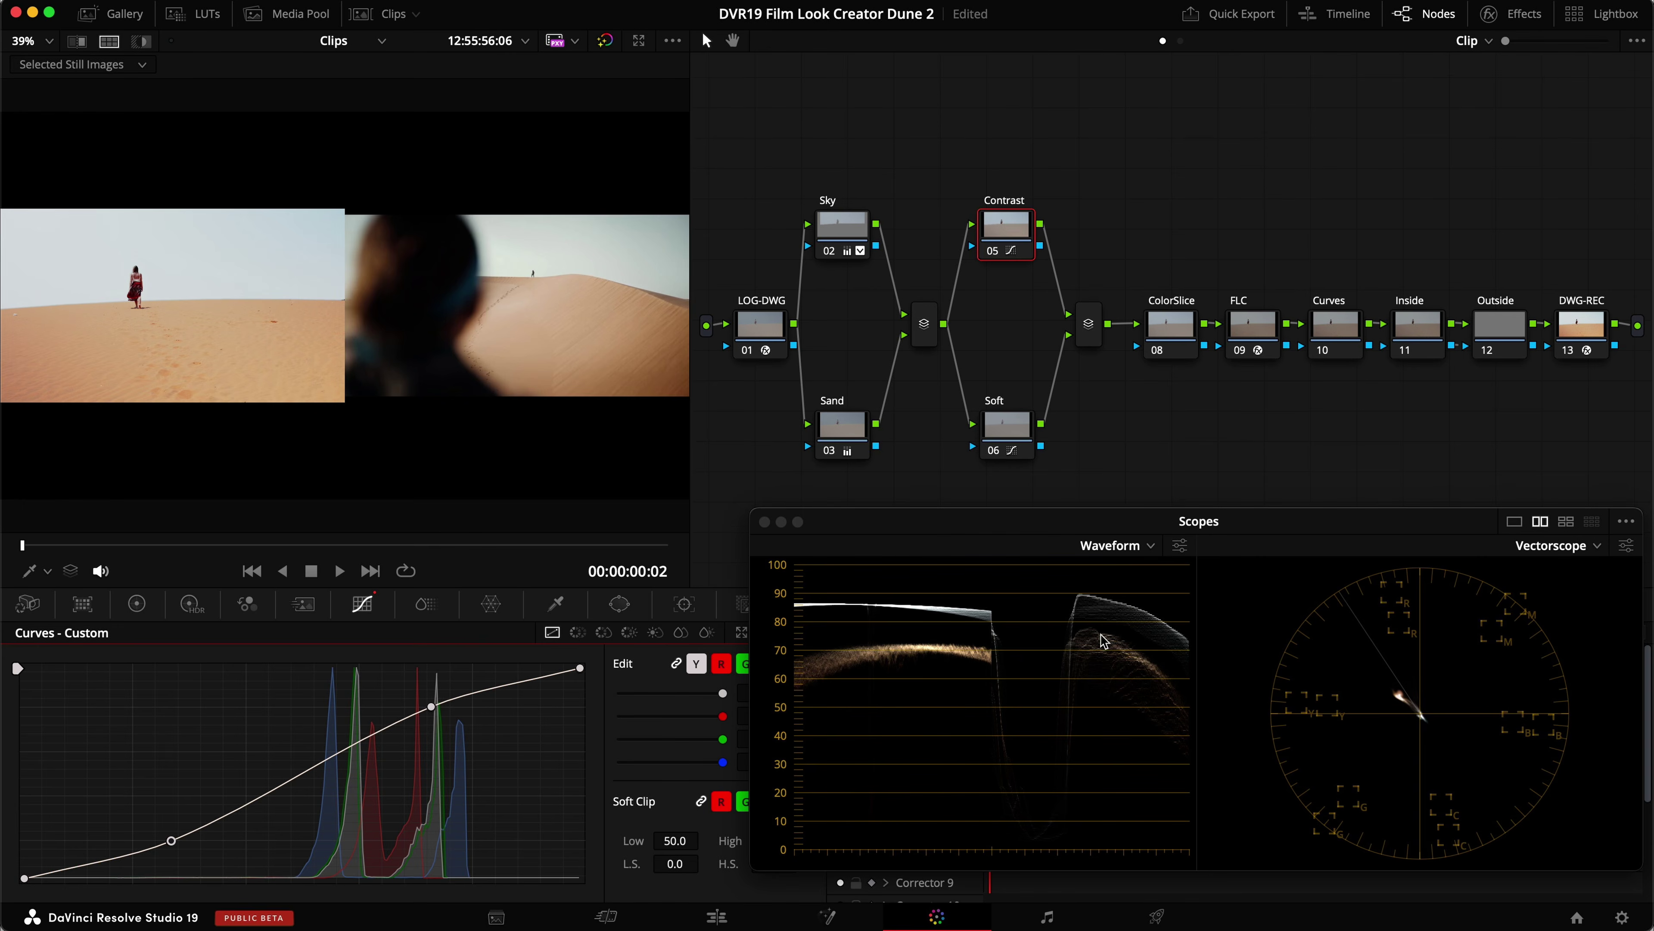
Check the refined Contrast and Soft curves on and off against the reference waveform, then save the project.
key(super+d)
key(super+d)
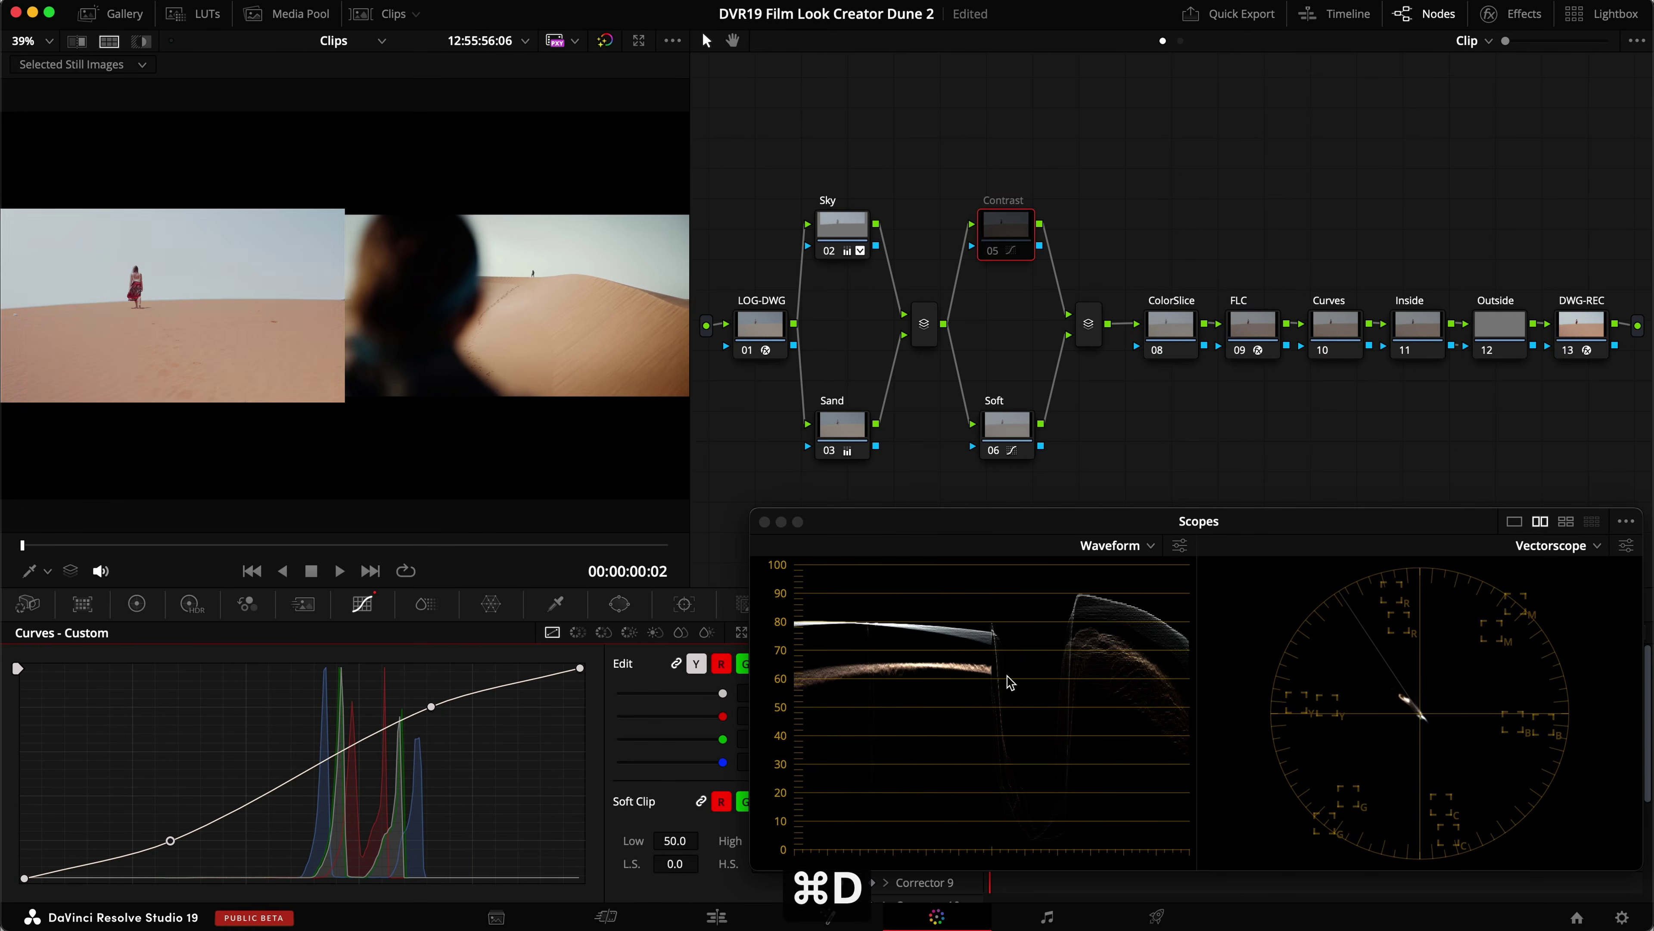
key(super+d)
key(super+d)
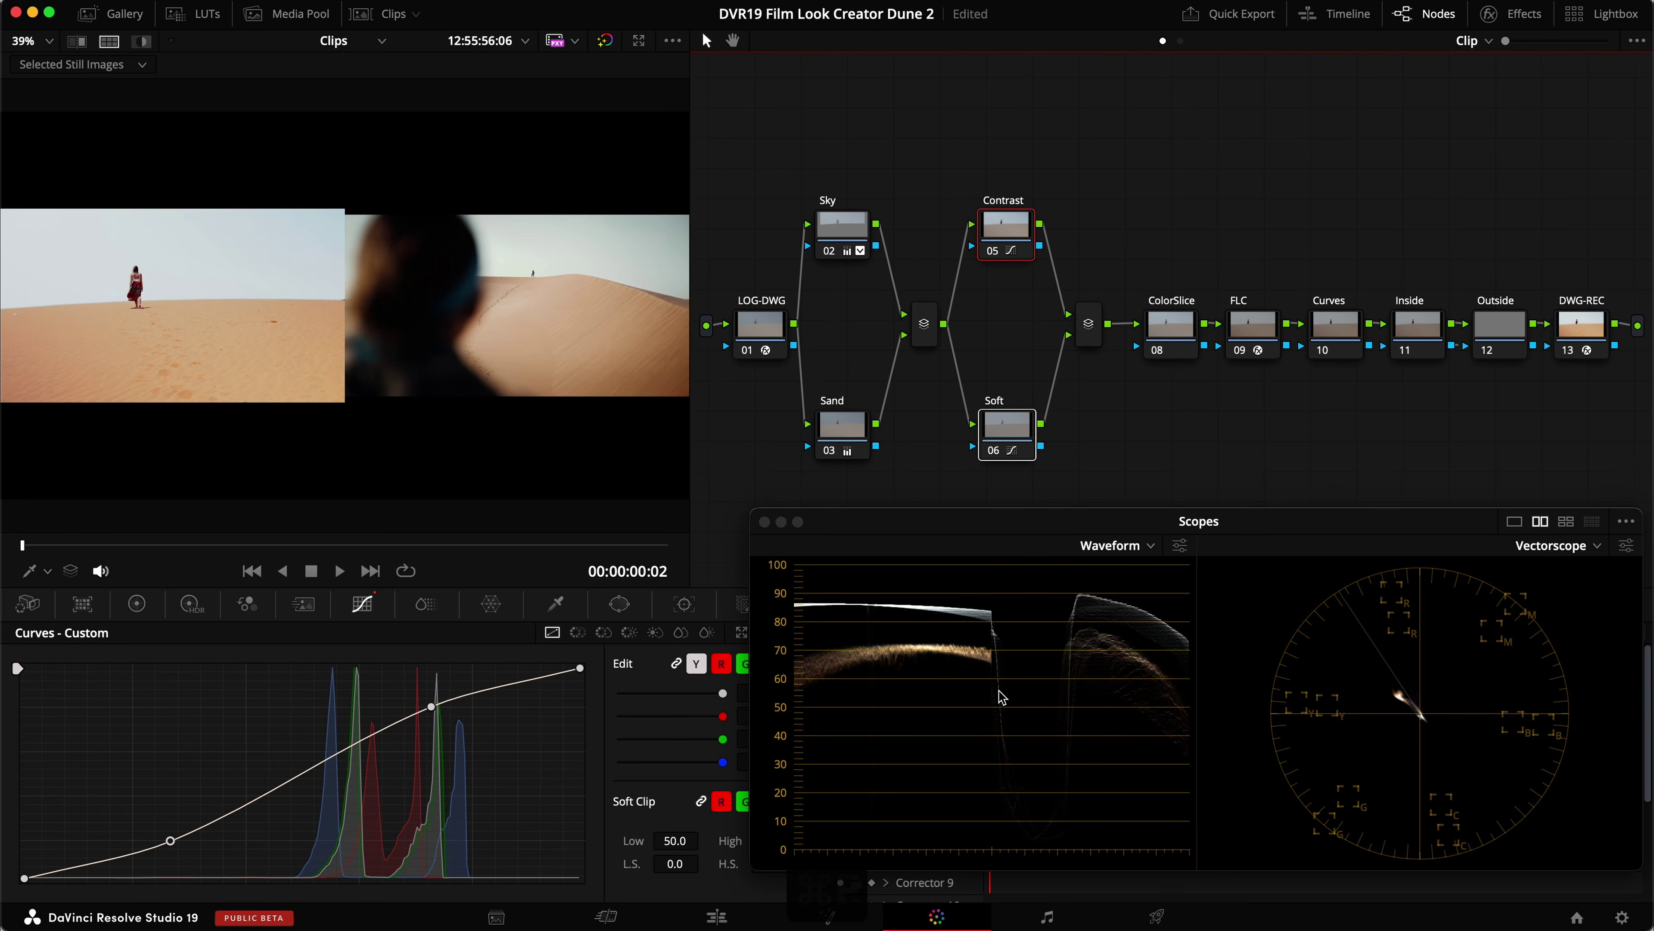
key(super+s)
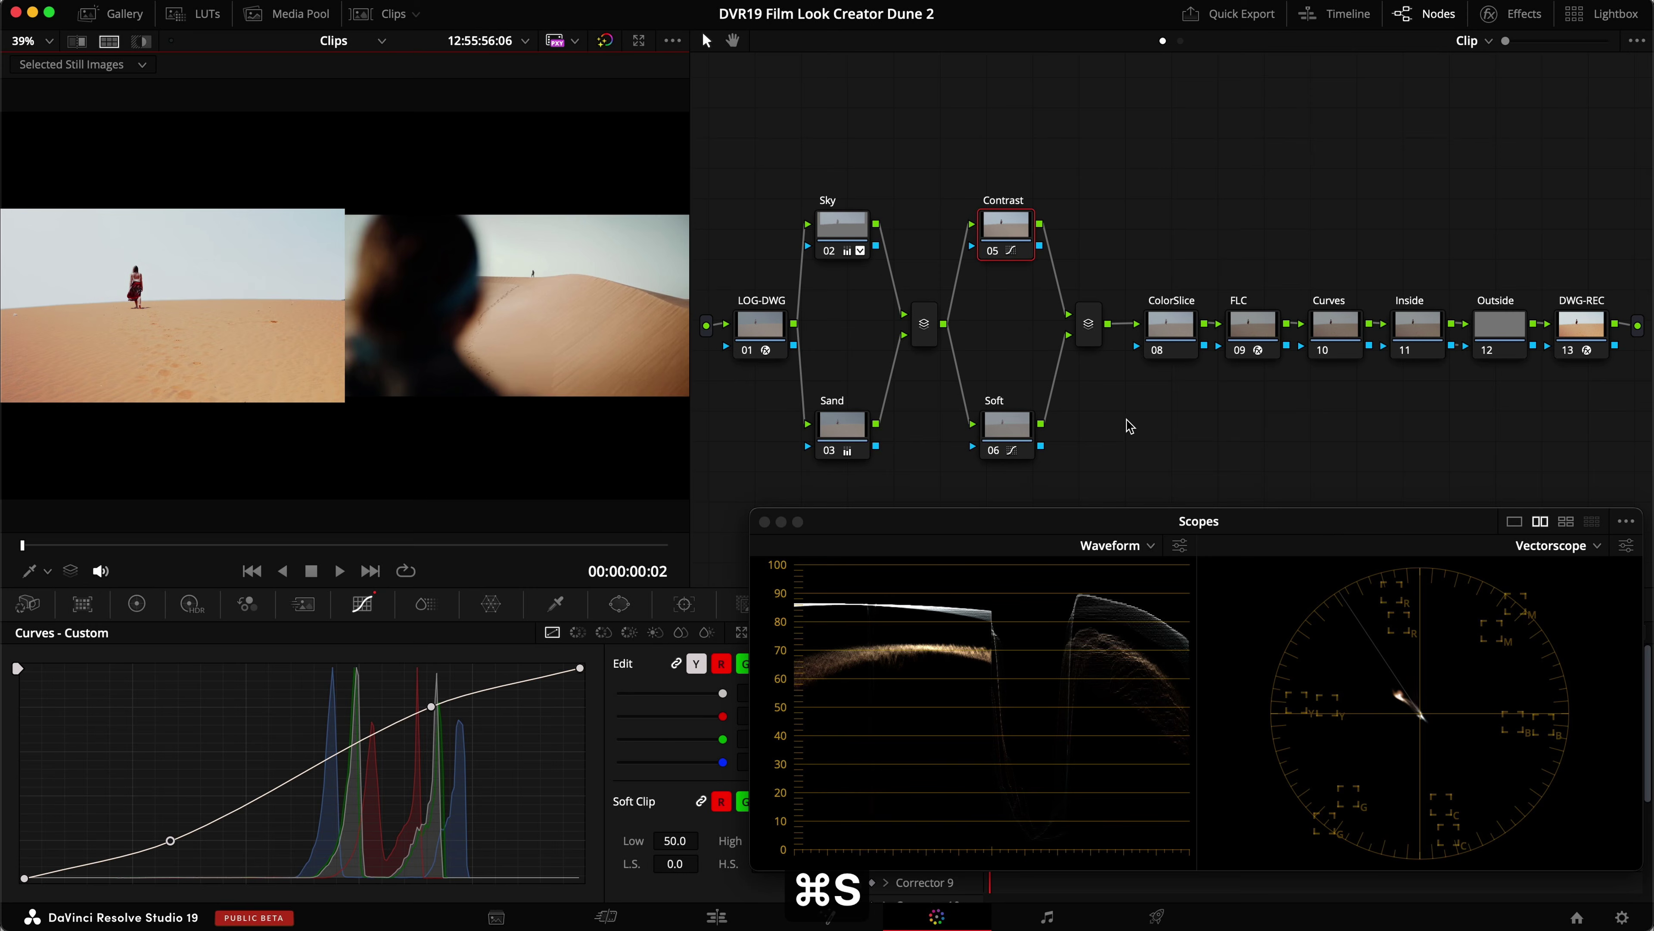
key(super+s)
Compare all nodes between the two color space conversions on and off in full screen, then check the Sky node's effect.
drag(822, 104, 1511, 502)
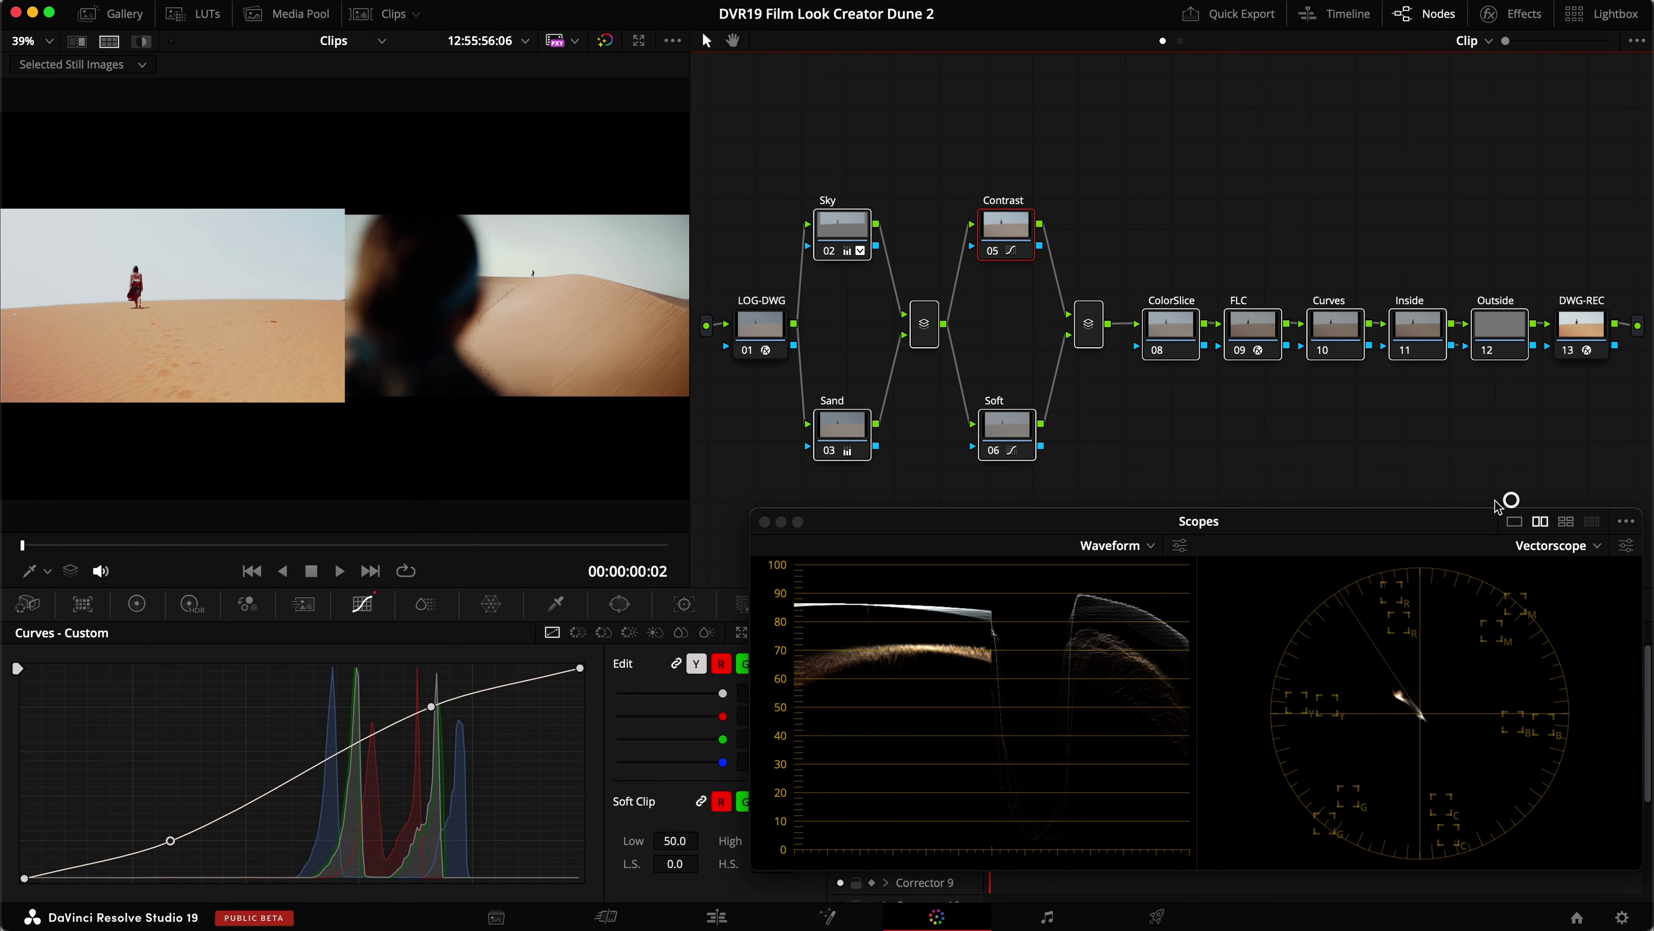
key(super+d)
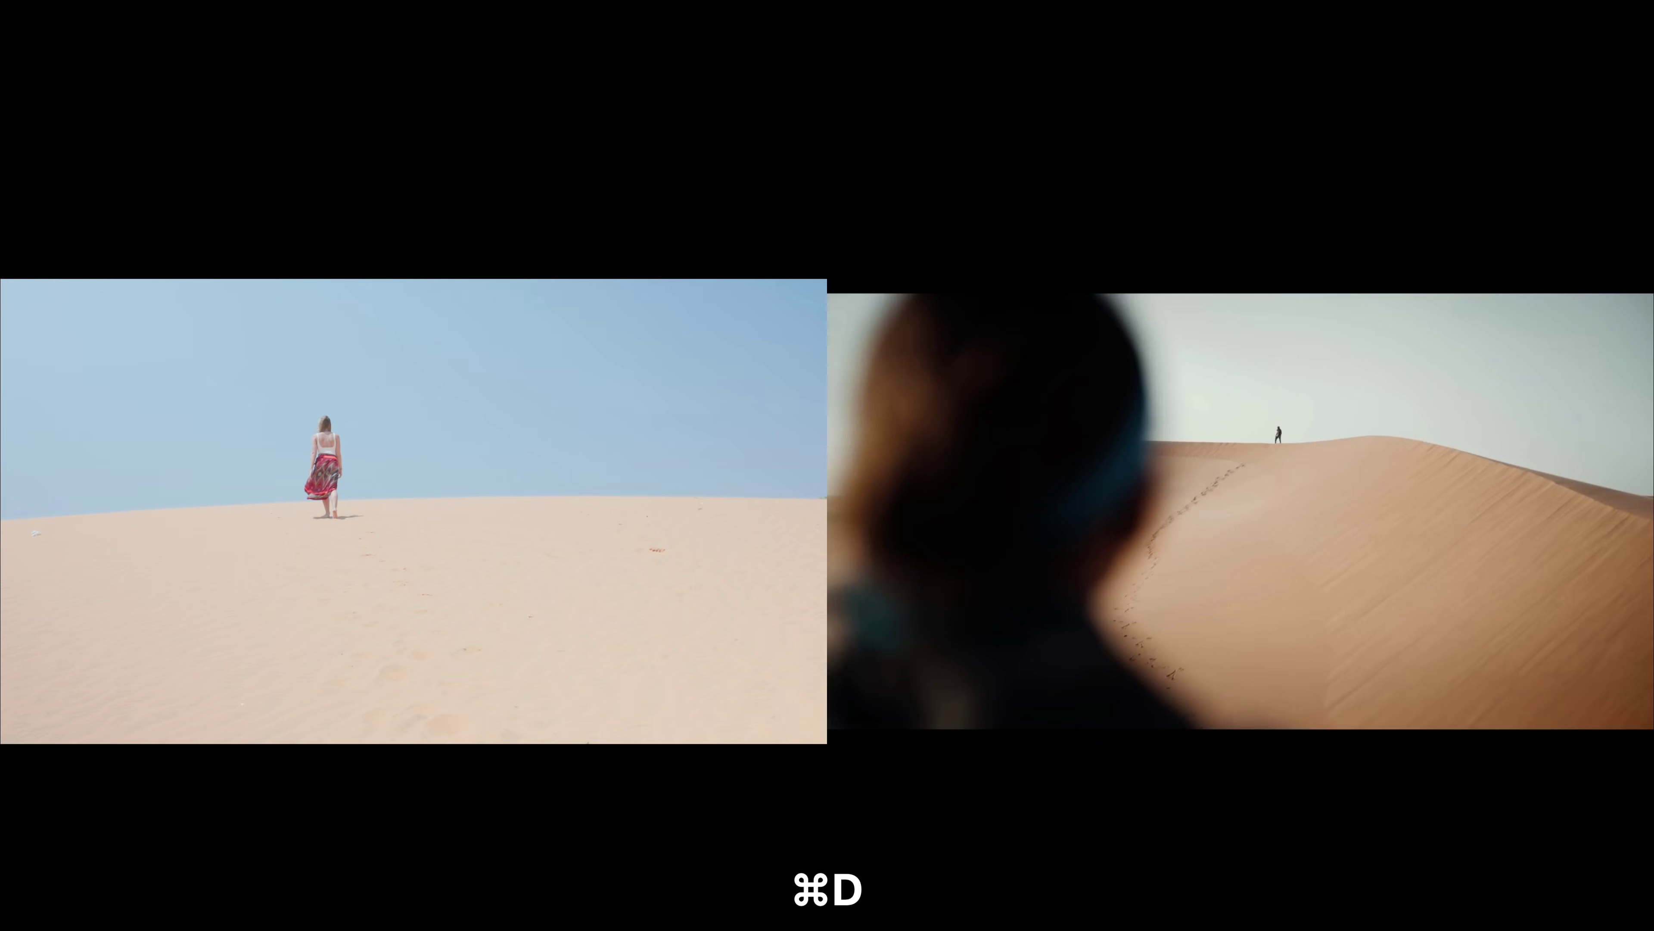
key(super+d)
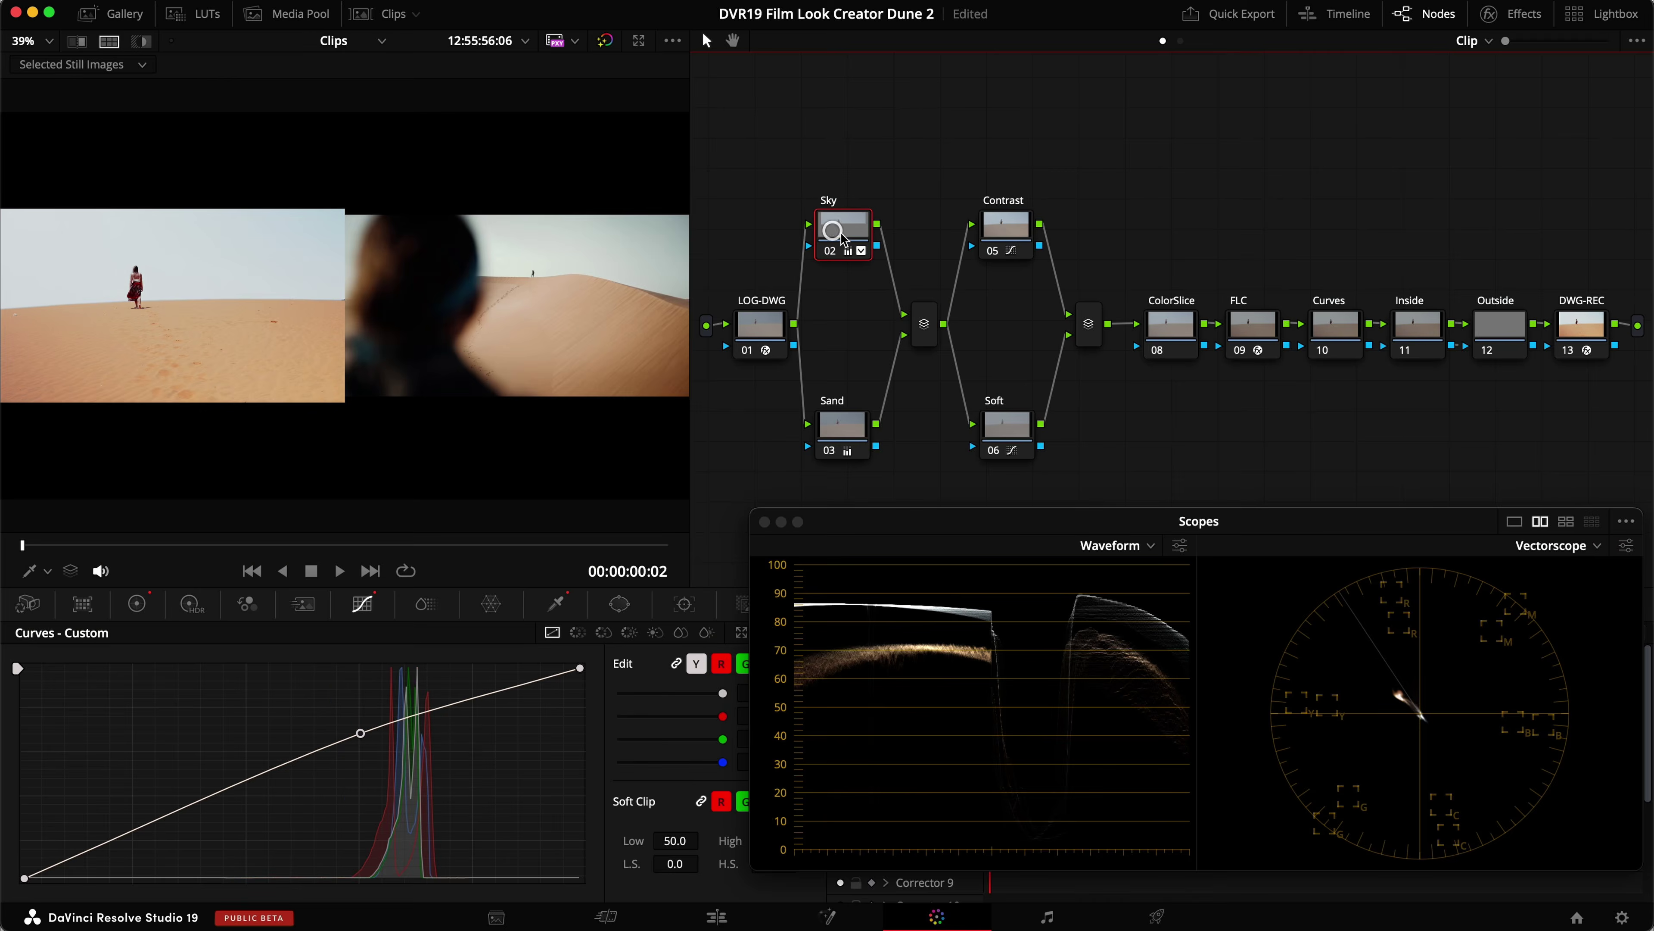
key(super+d)
key(super+d)
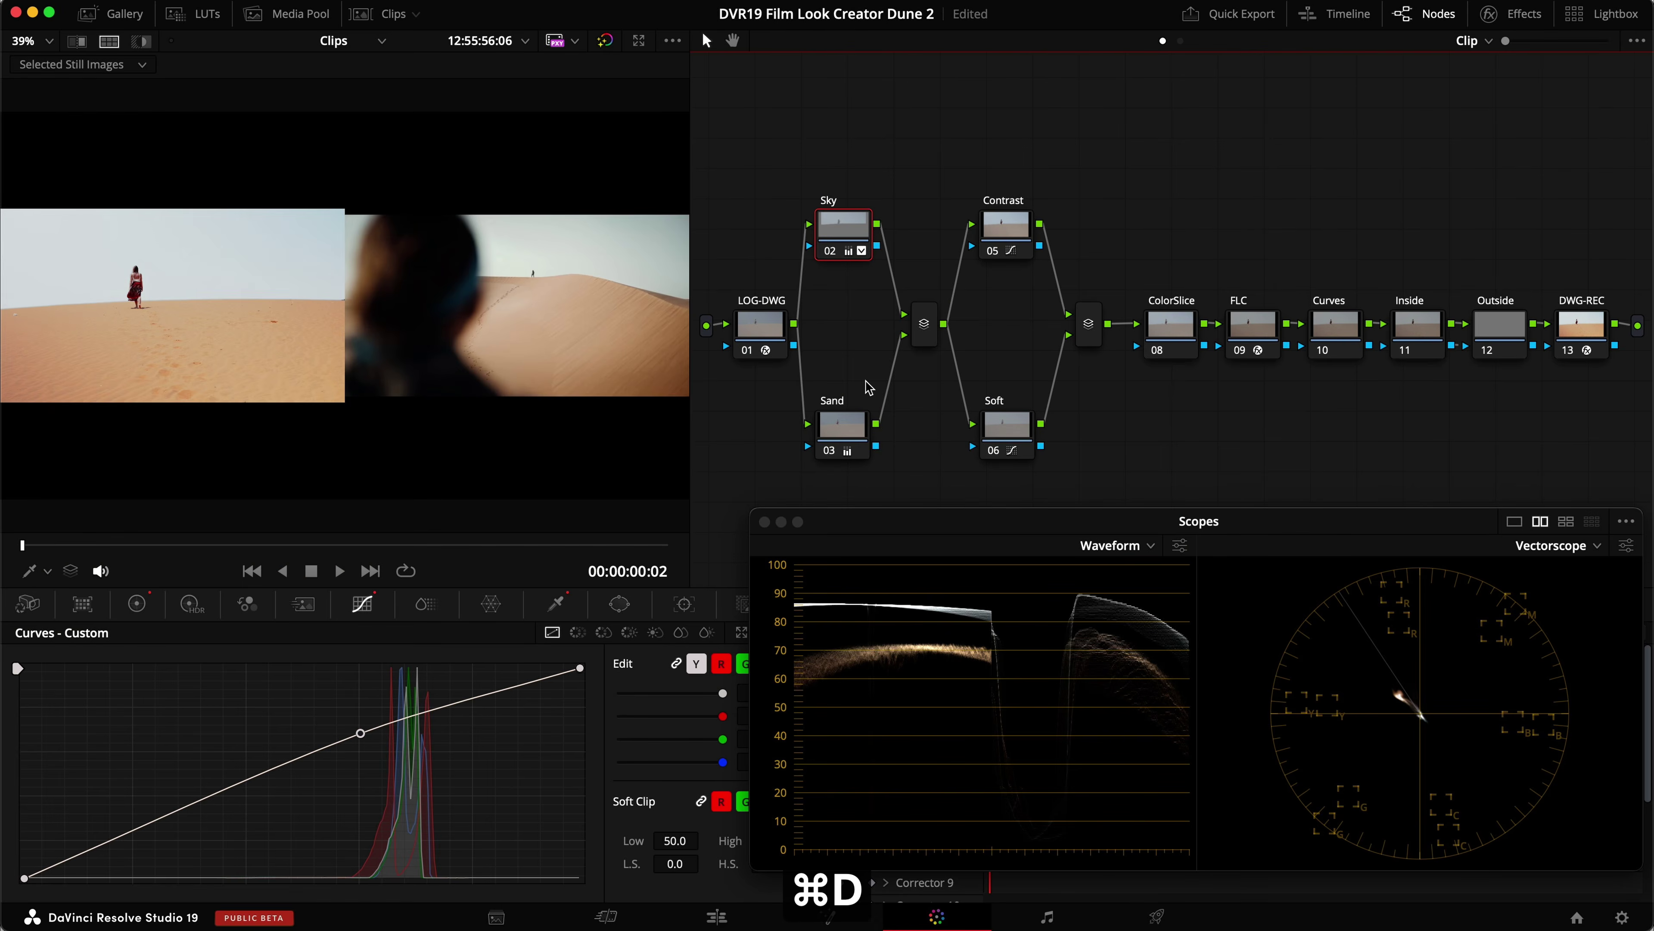
Check the contrast stage of the node tree before and after, then save the project.
drag(986, 159, 1095, 484)
click(1015, 236)
key(super+d)
key(super+d)
key(super+s)
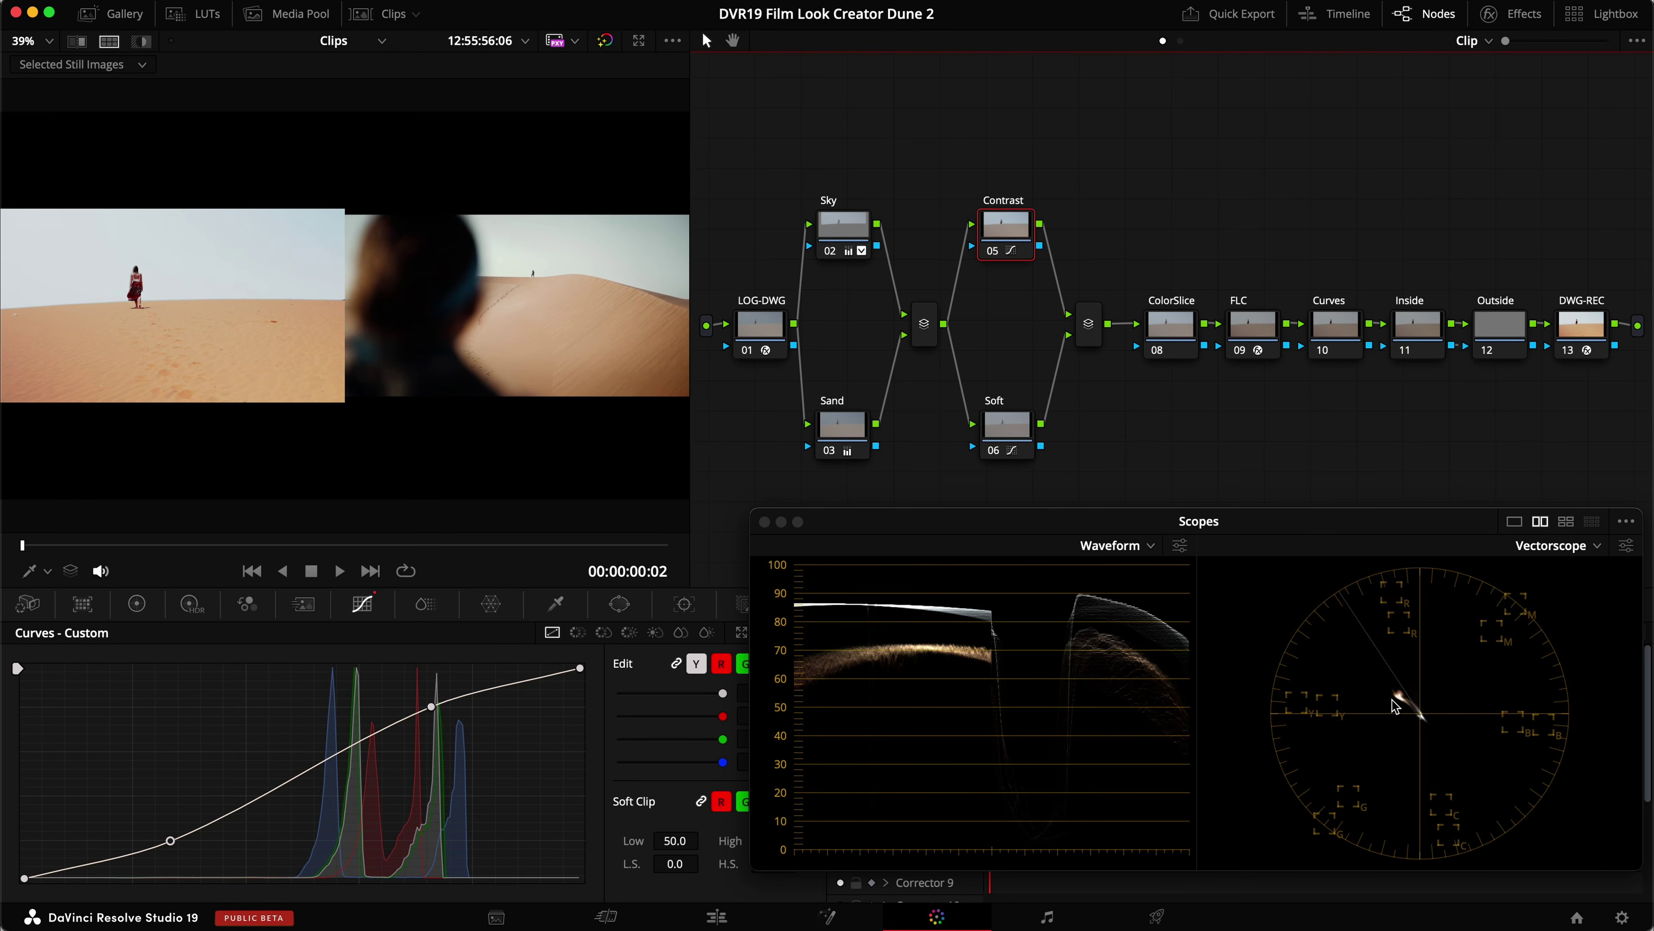
On the ColorSlice node, set the Red vector's density to 0.08 and saturation to 0.55, compare before and after, and save.
click(1166, 345)
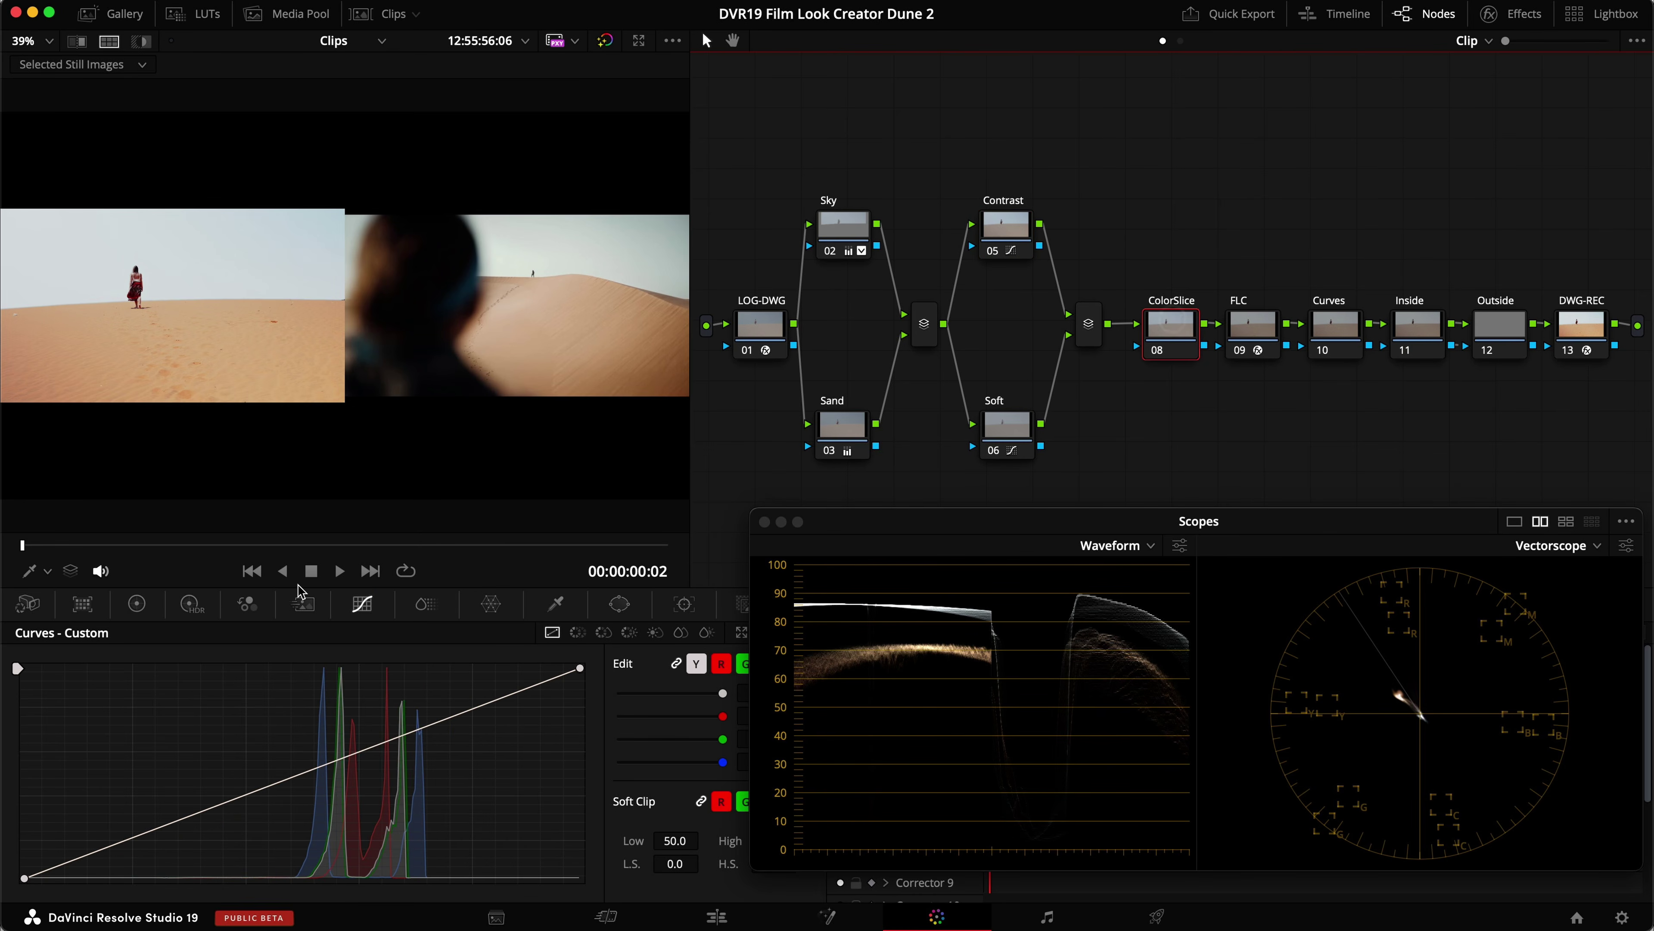
click(136, 604)
click(425, 604)
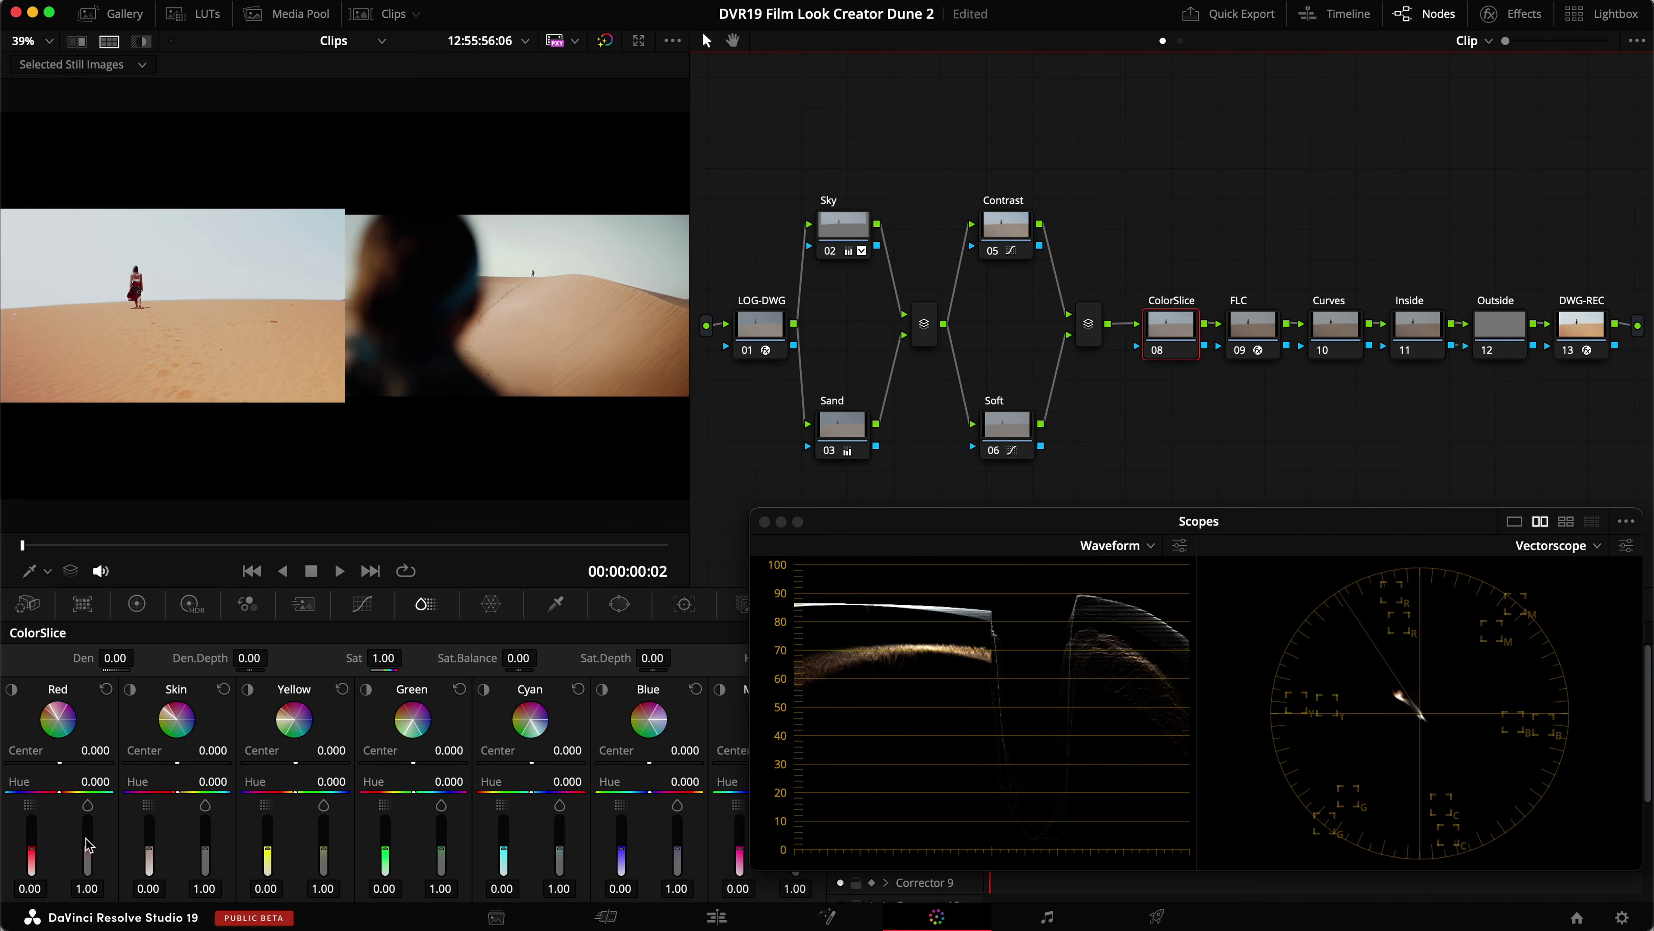
key(super+f)
drag(90, 844, 31, 844)
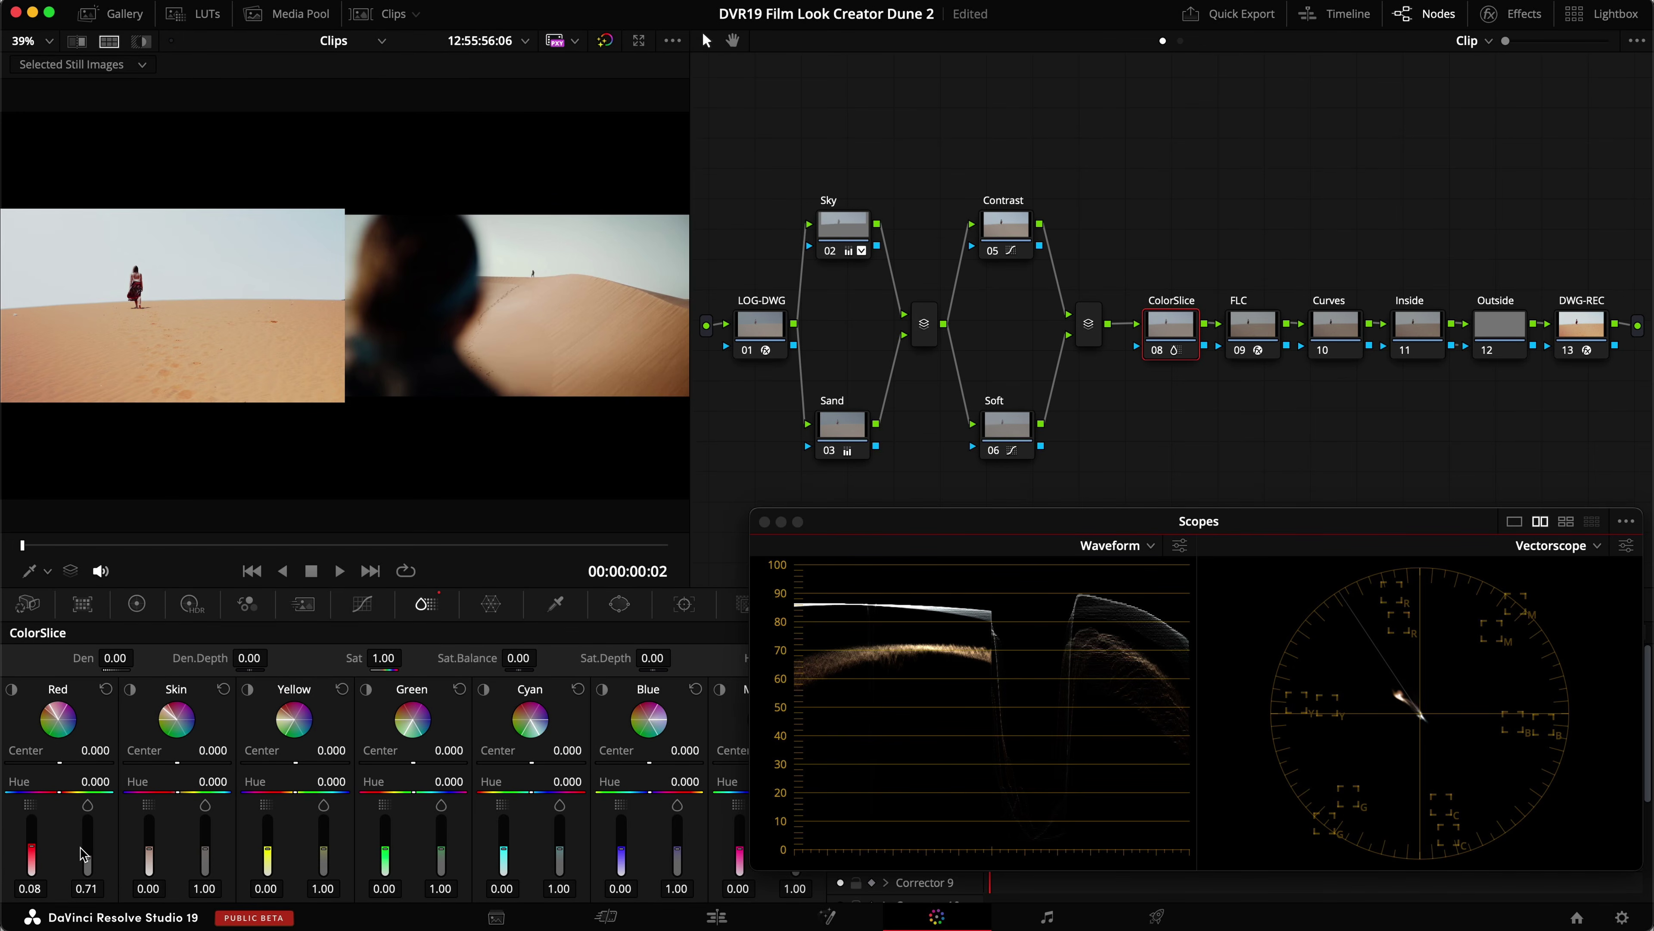
key(super+d)
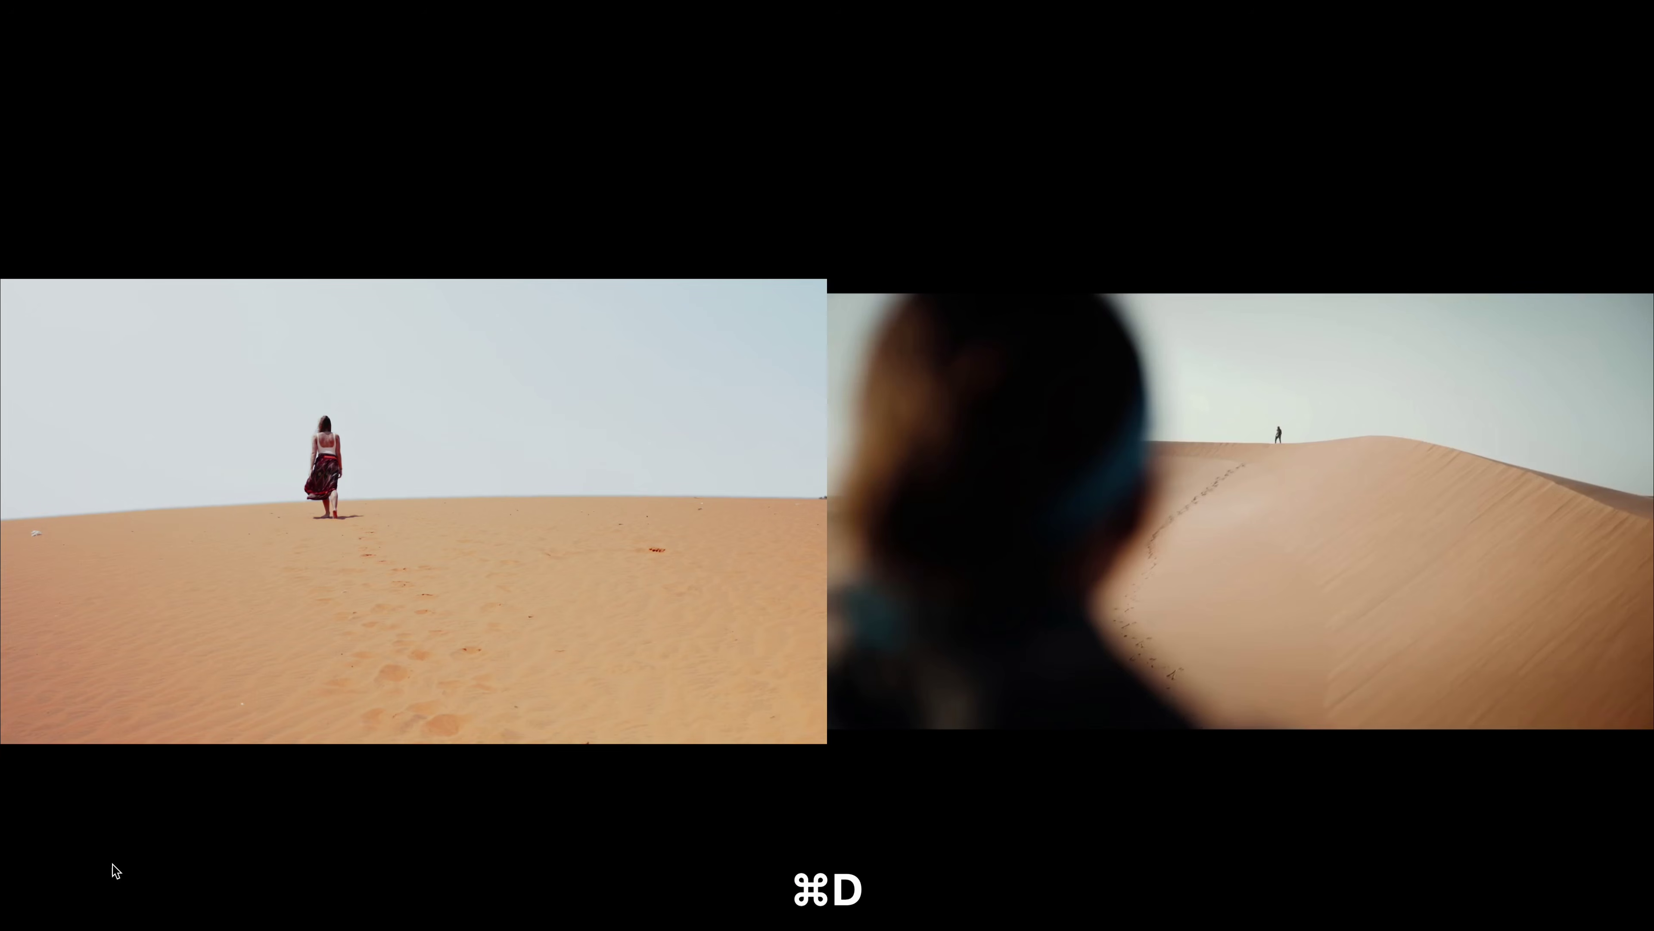
key(super+f)
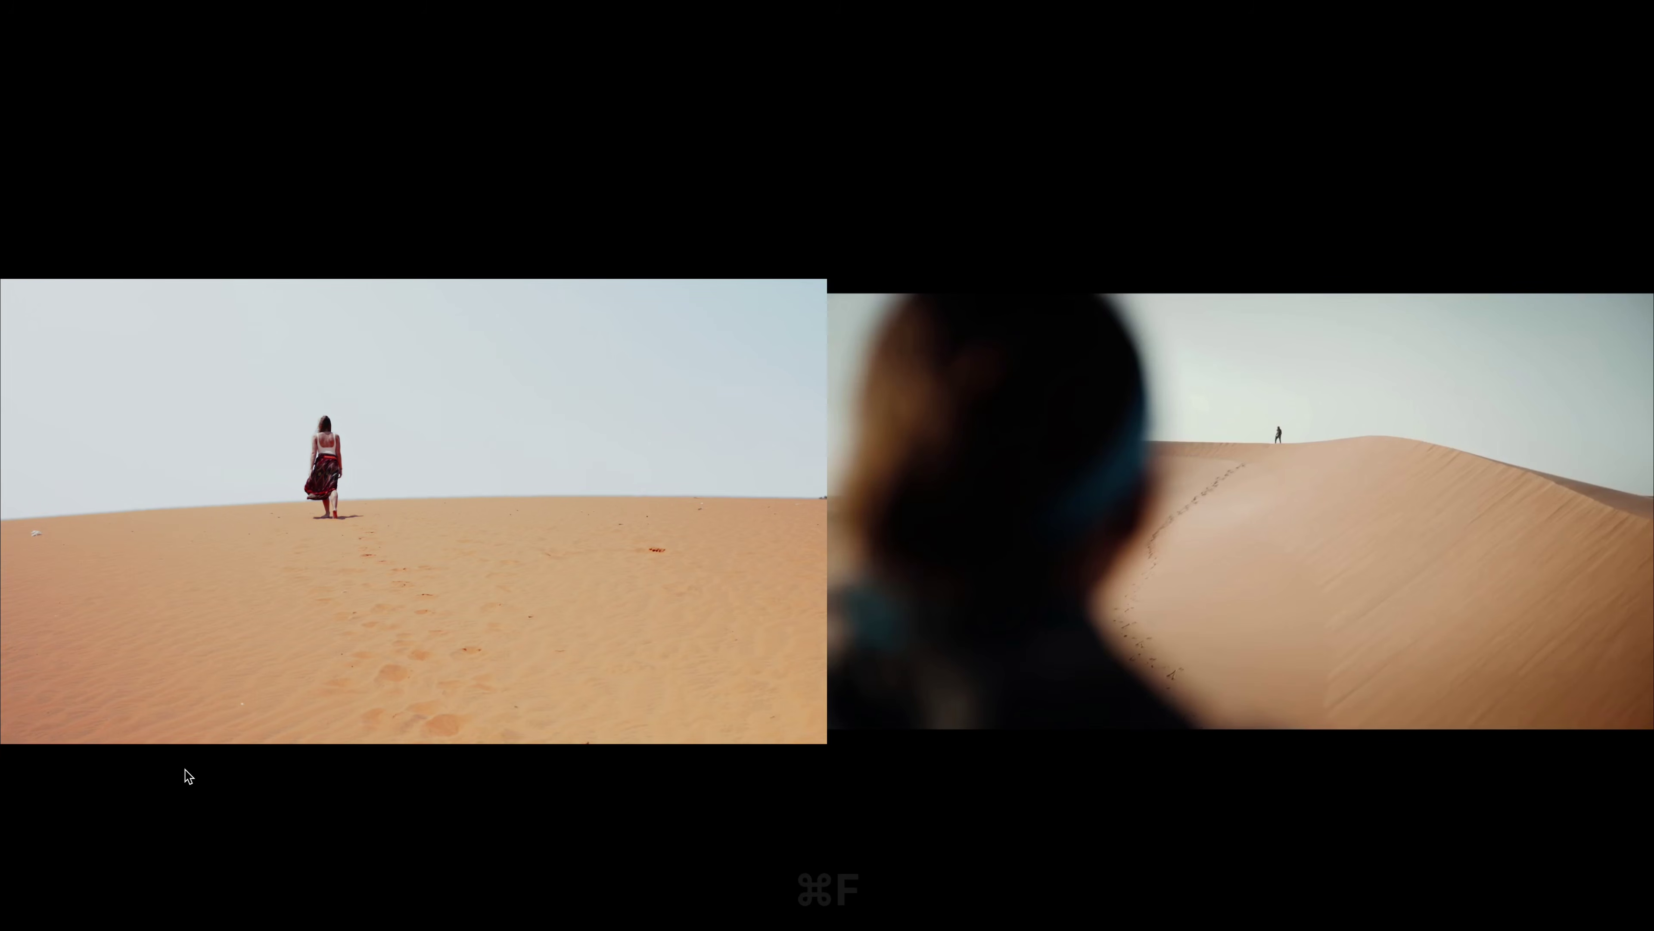
key(Escape)
key(super+s)
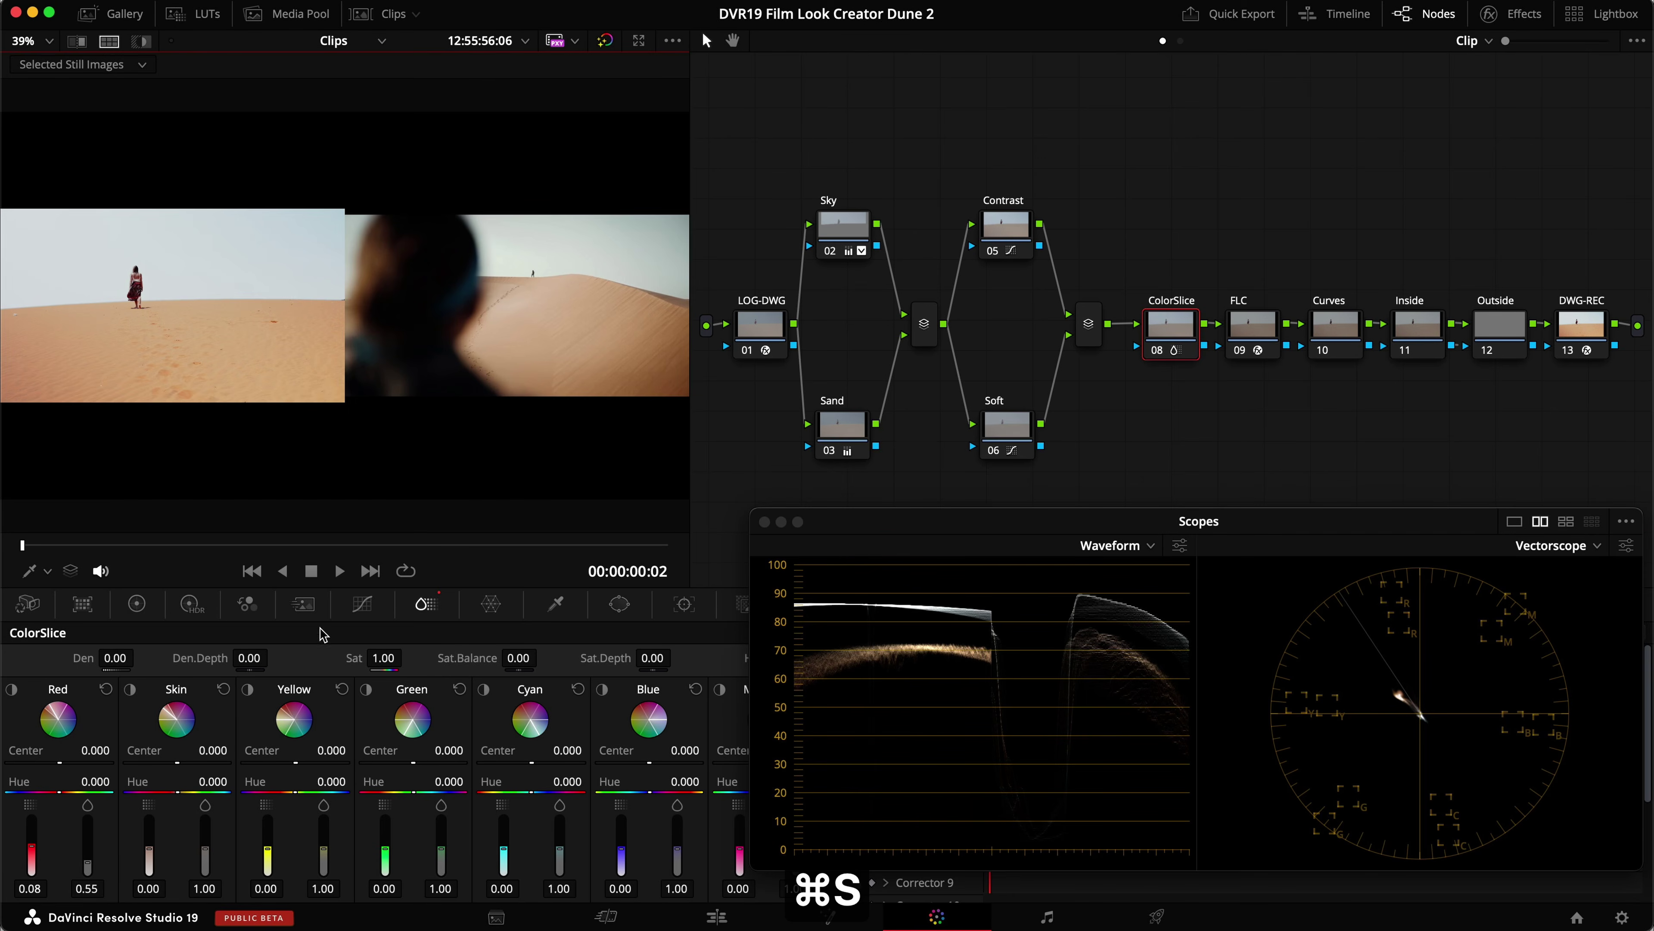
Turn off the split screen and examine which image areas the ColorSlice Skin, Red and Yellow vectors affect, one at a time.
click(132, 689)
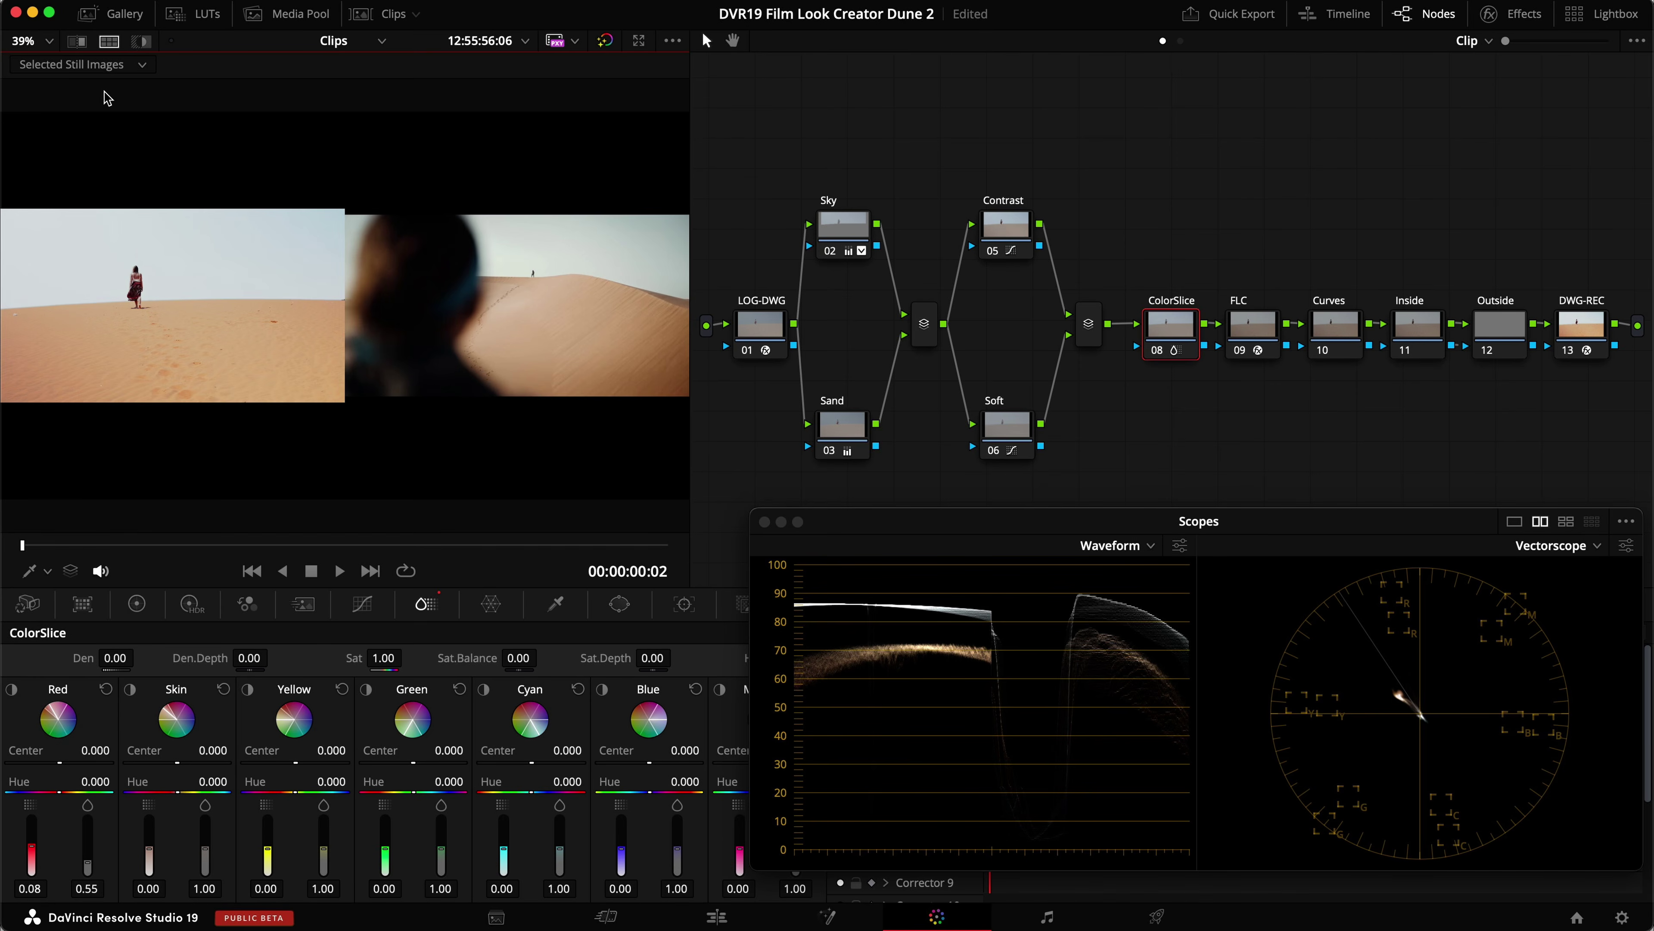
click(112, 42)
click(131, 689)
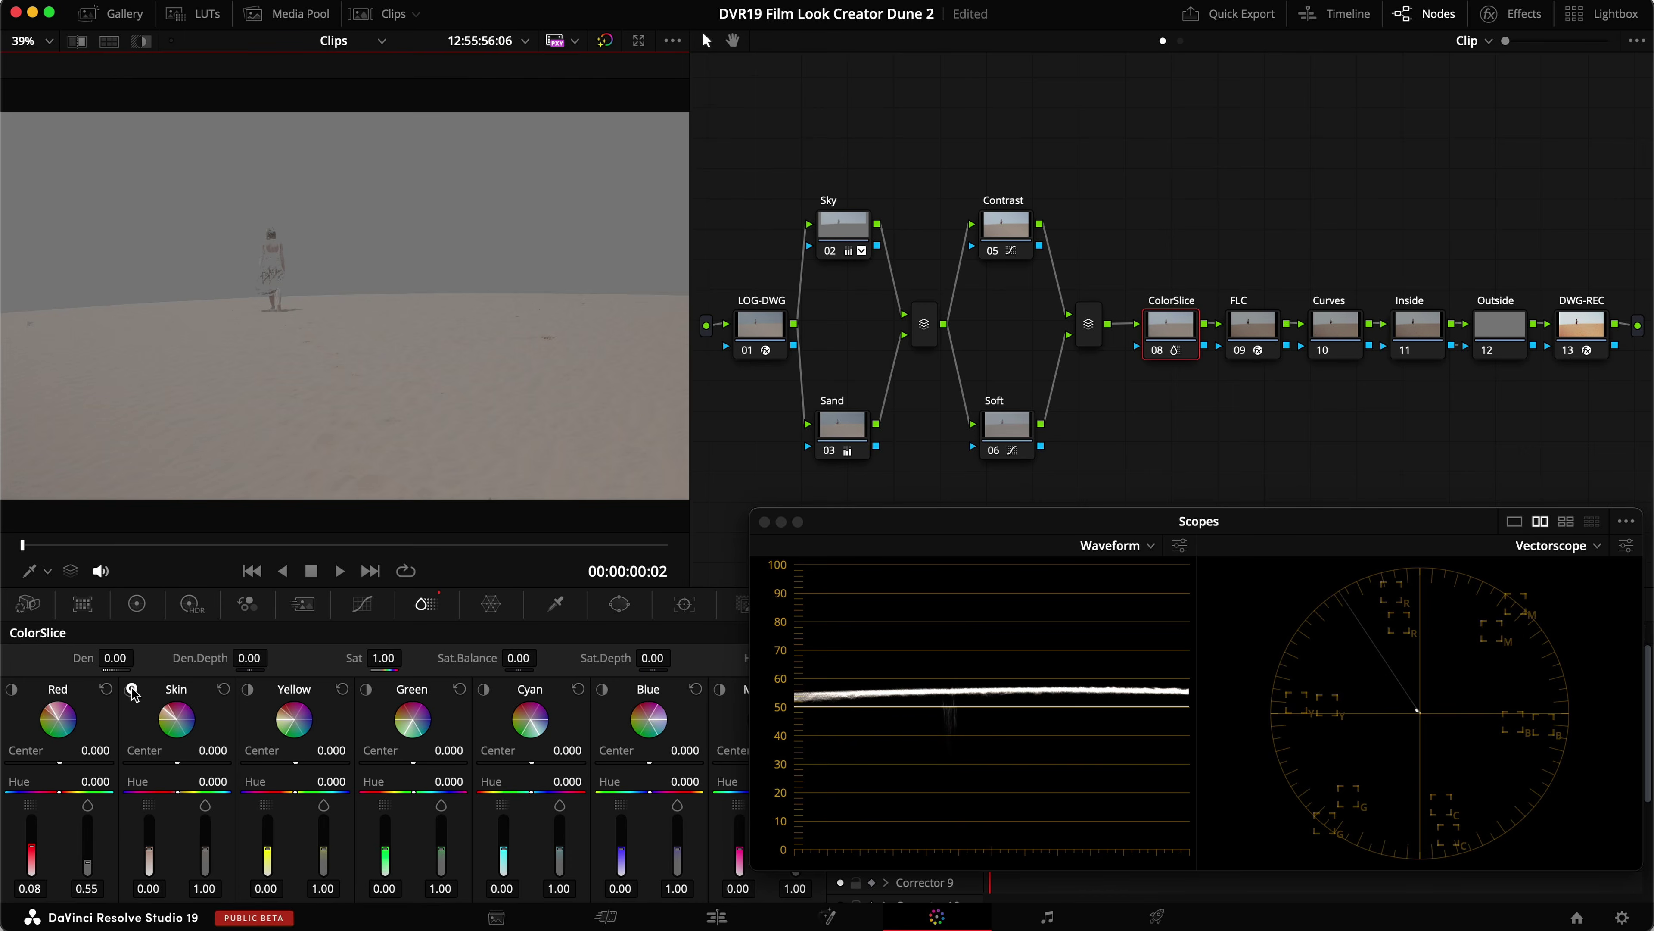
click(132, 690)
click(10, 691)
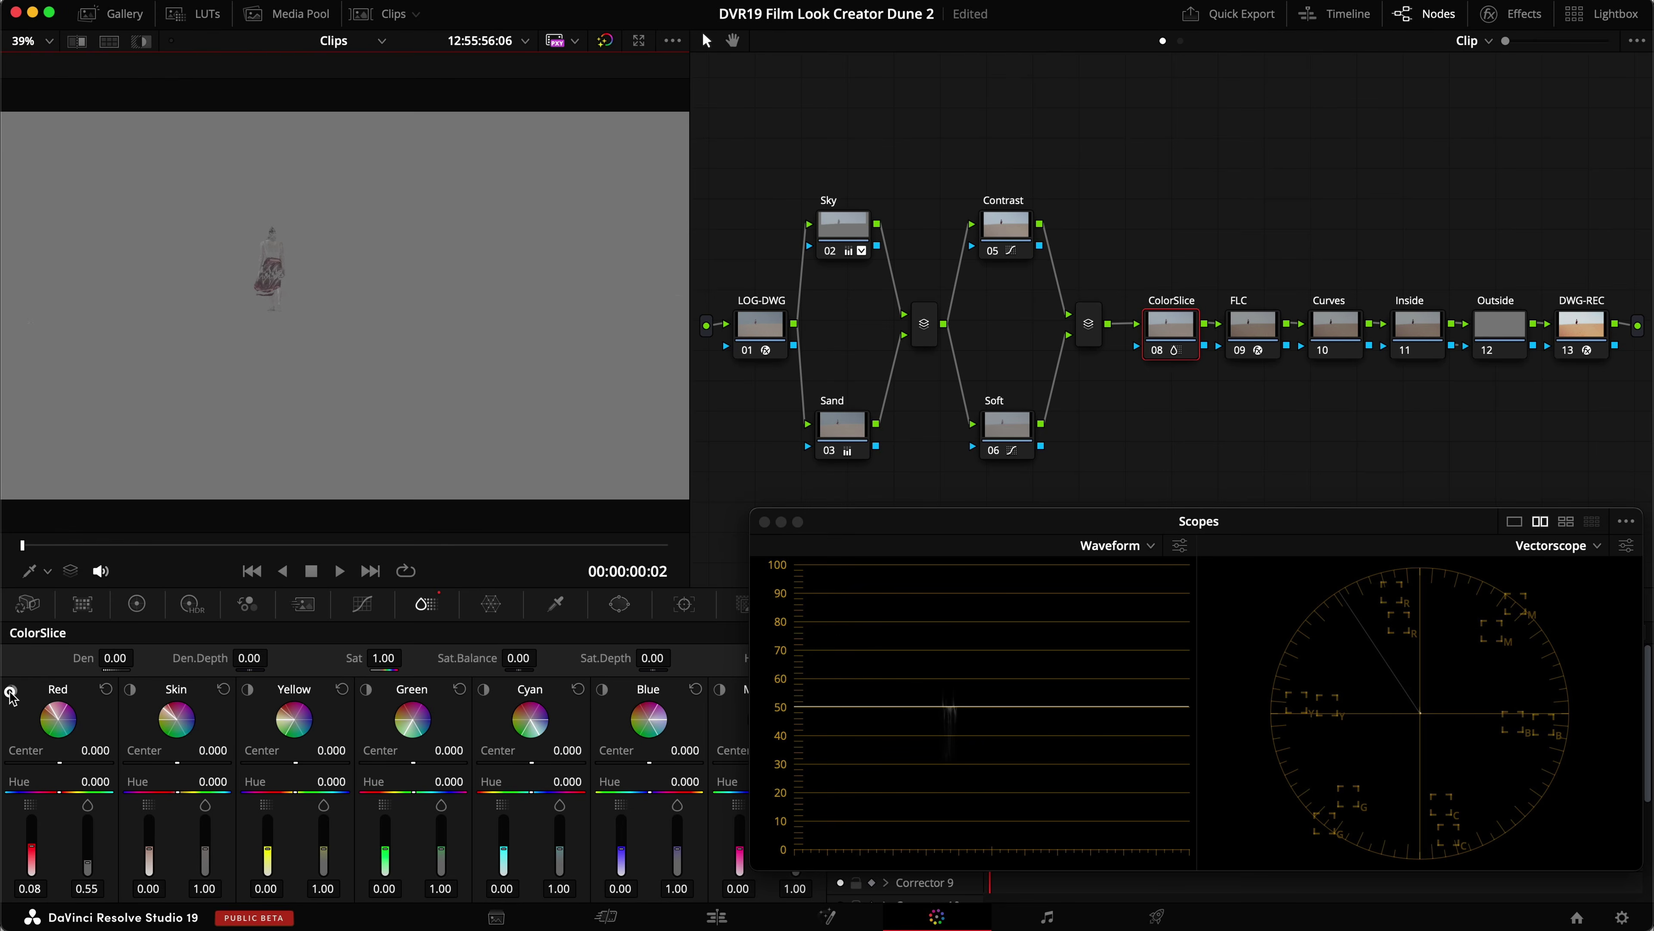
click(12, 690)
click(12, 691)
click(12, 690)
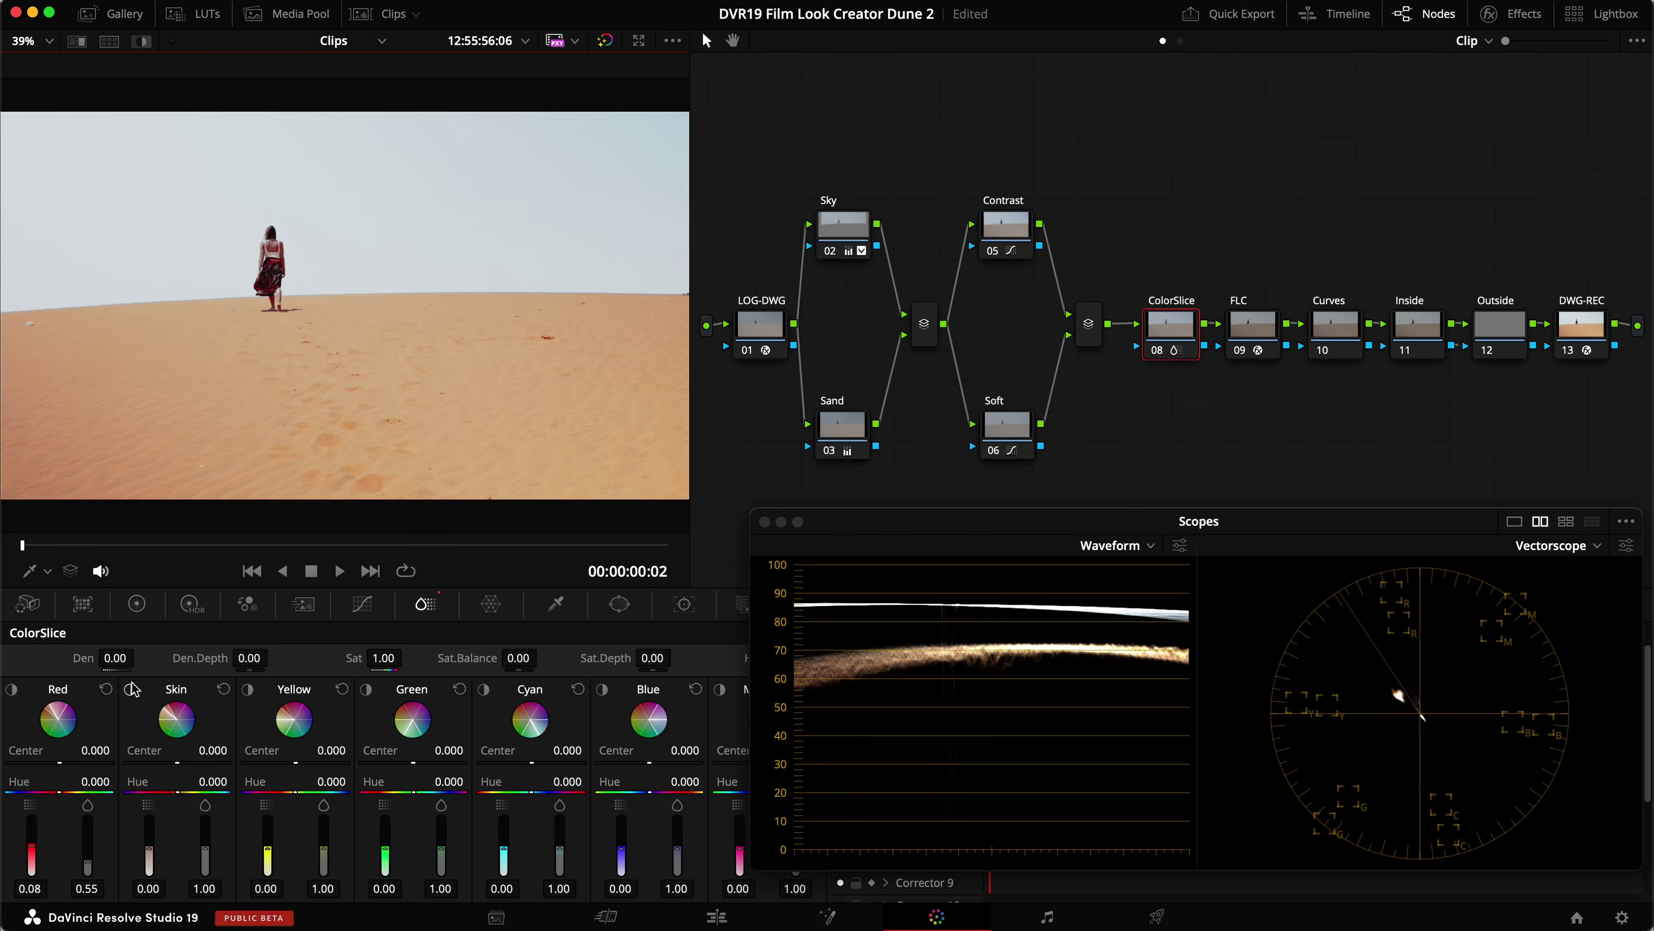
click(131, 690)
click(131, 689)
click(247, 690)
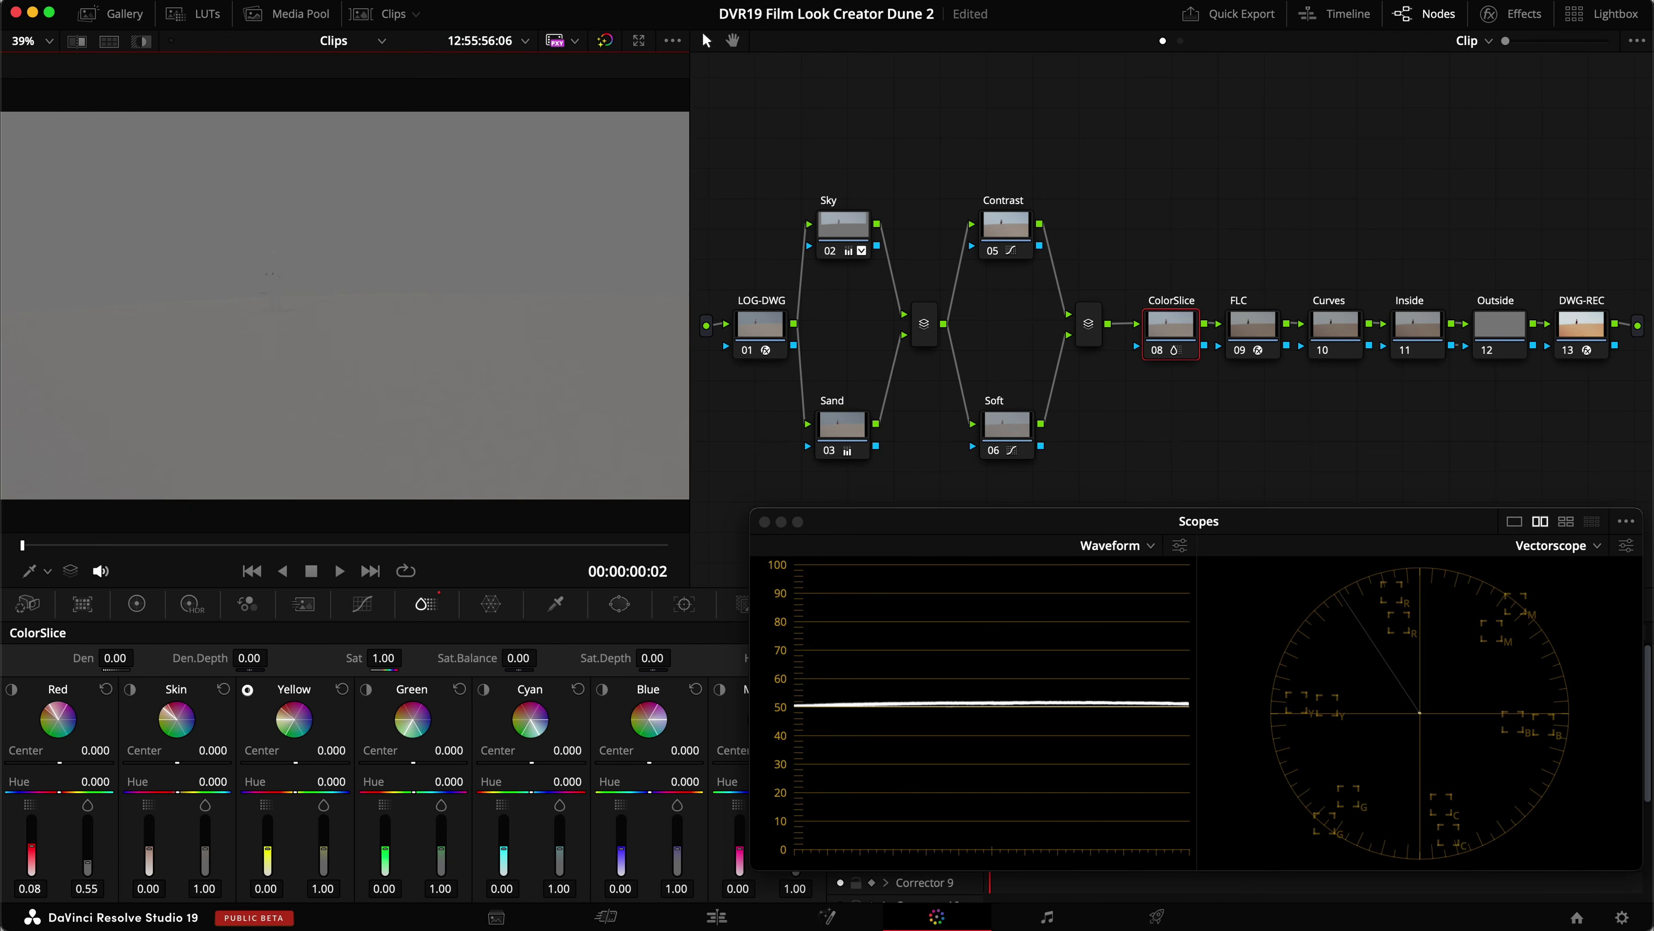
click(248, 689)
click(247, 689)
Set the Yellow vector's center to -0.978 using the highlight view, then return to the normal image.
key(h)
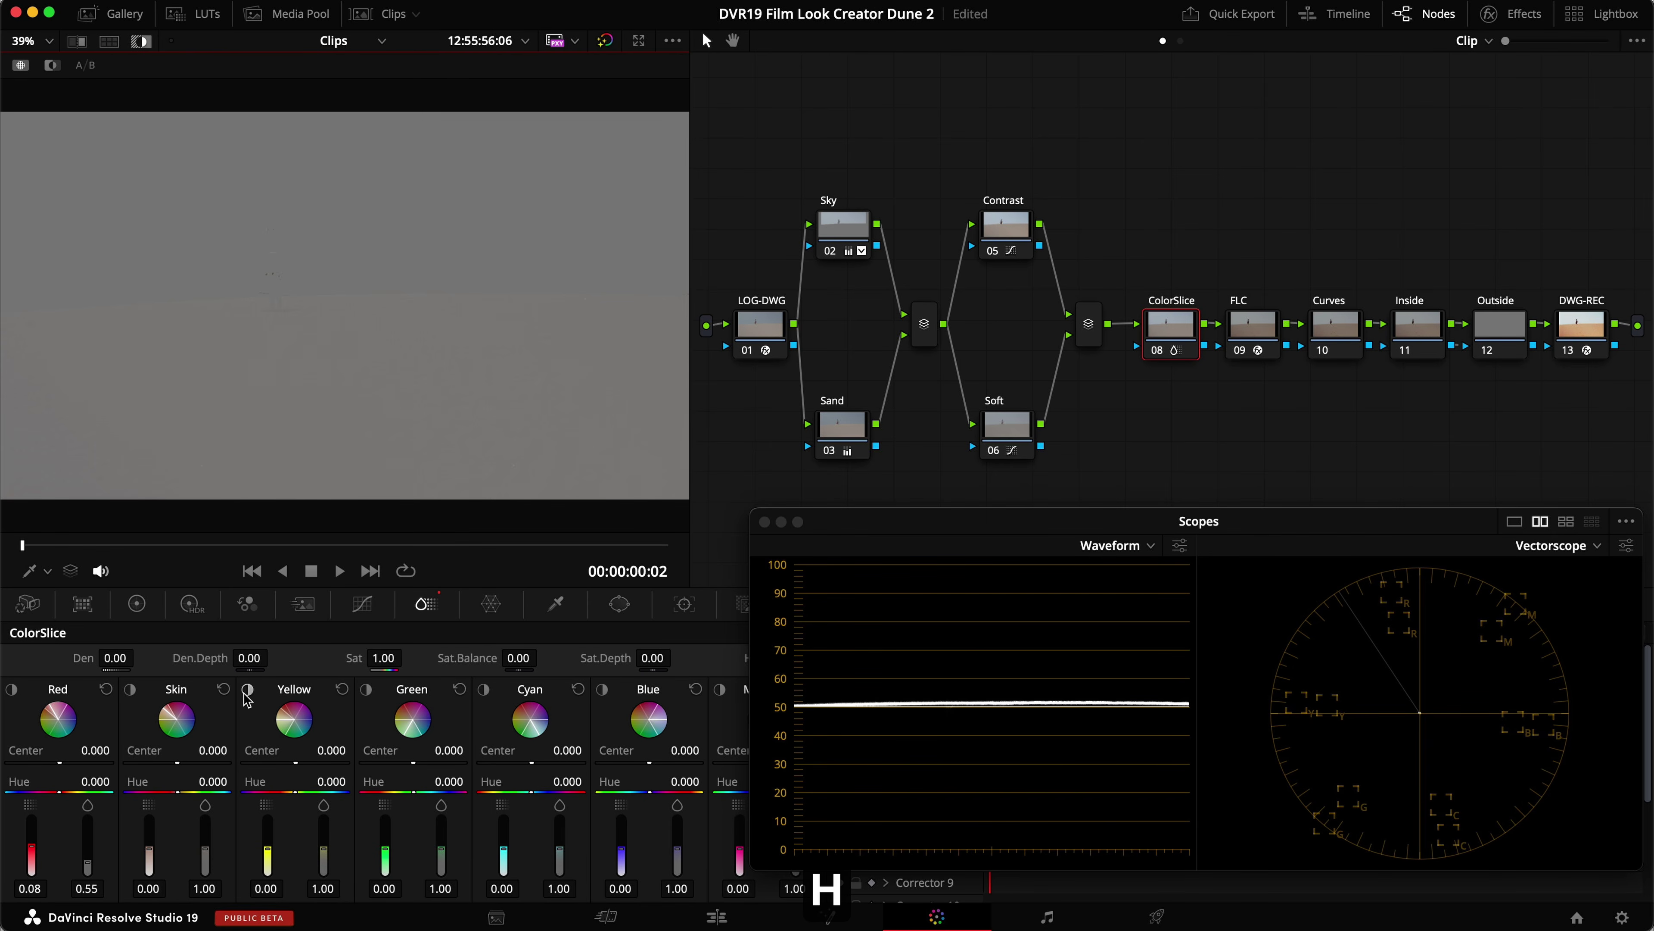
drag(333, 752, 130, 750)
drag(751, 501, 687, 506)
key(shift+h)
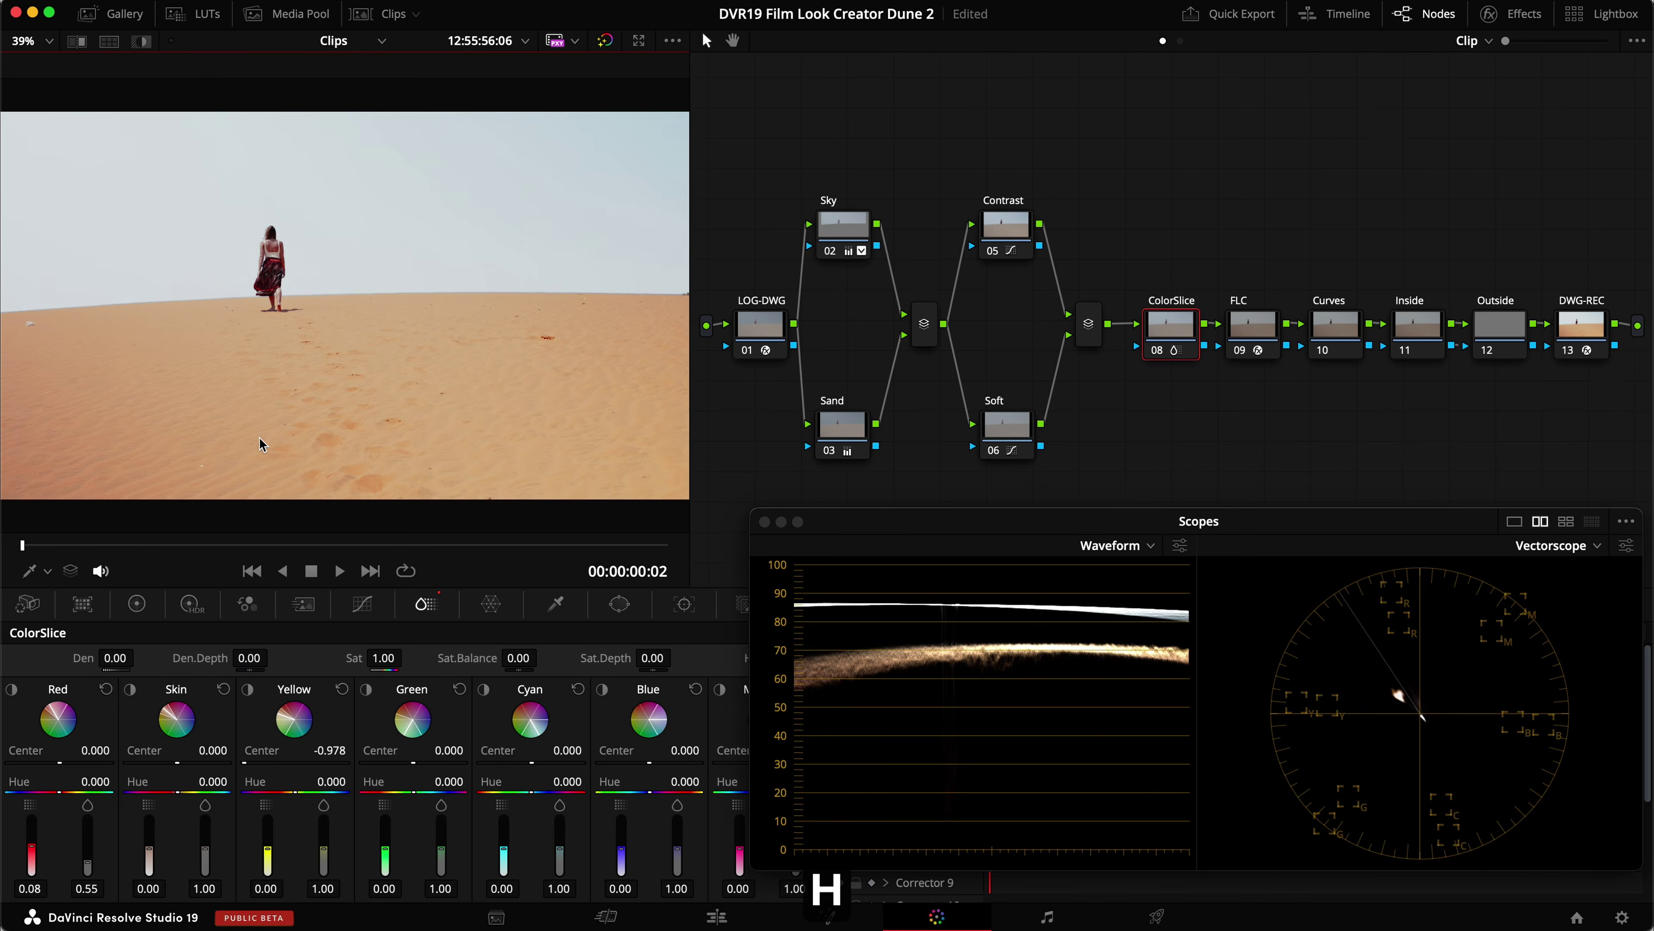
Set the Skin vector's density to 0.10 and saturation to 0.93, and the Red vector's density to -0.02.
scroll(219, 310, up, 5)
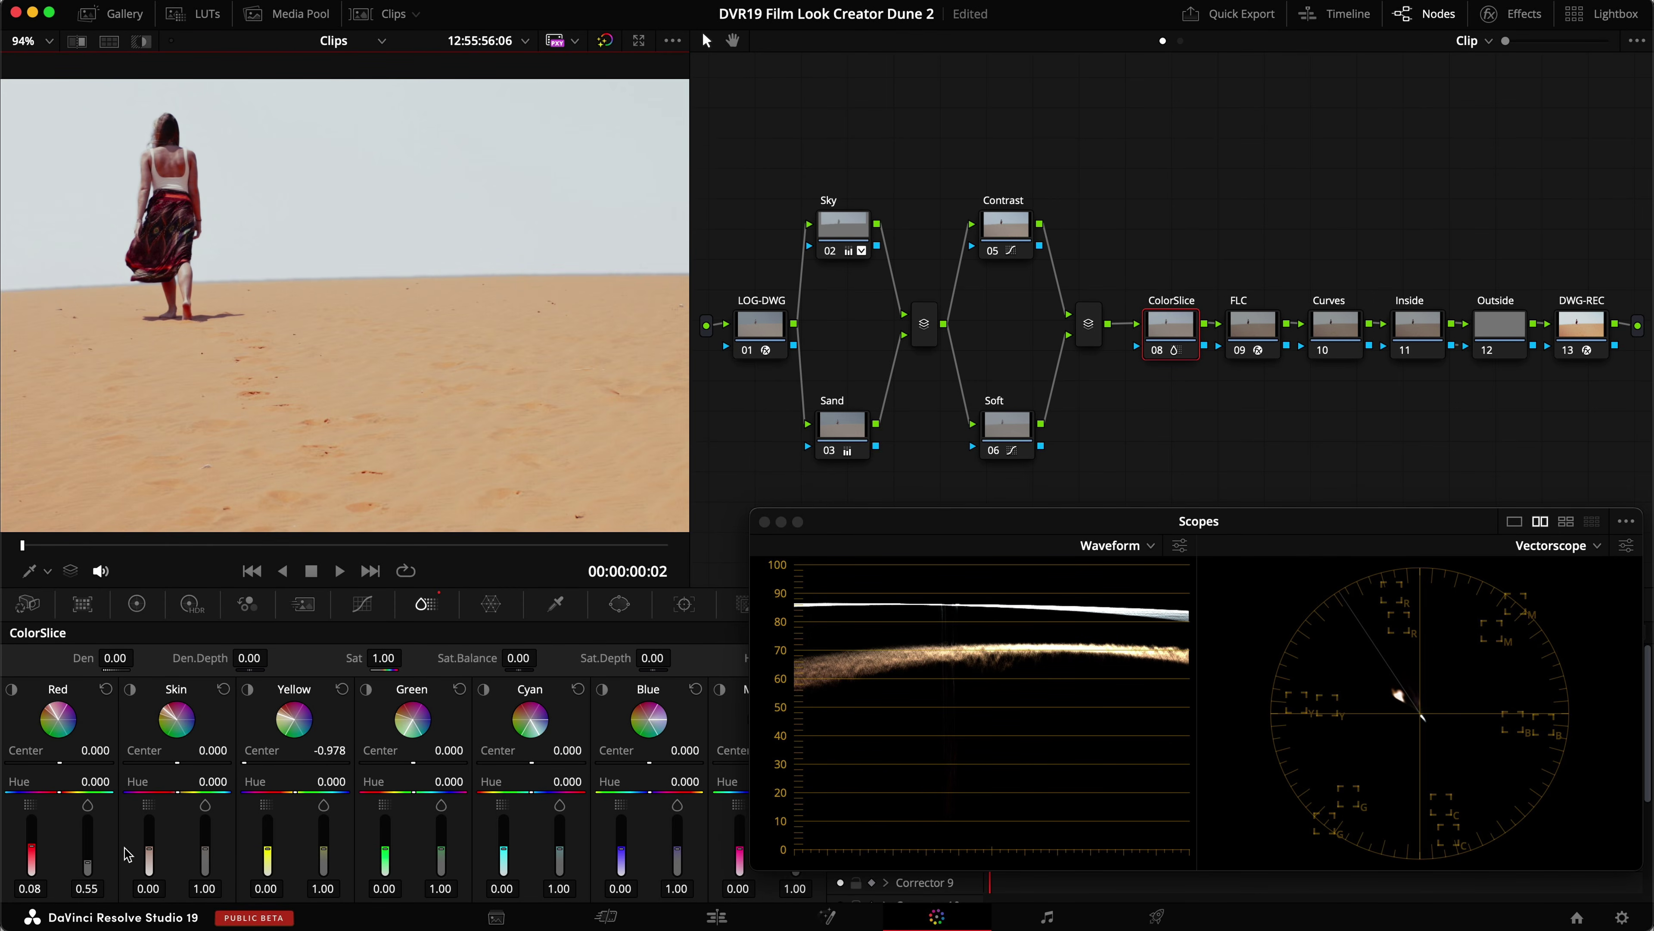
drag(153, 852, 209, 848)
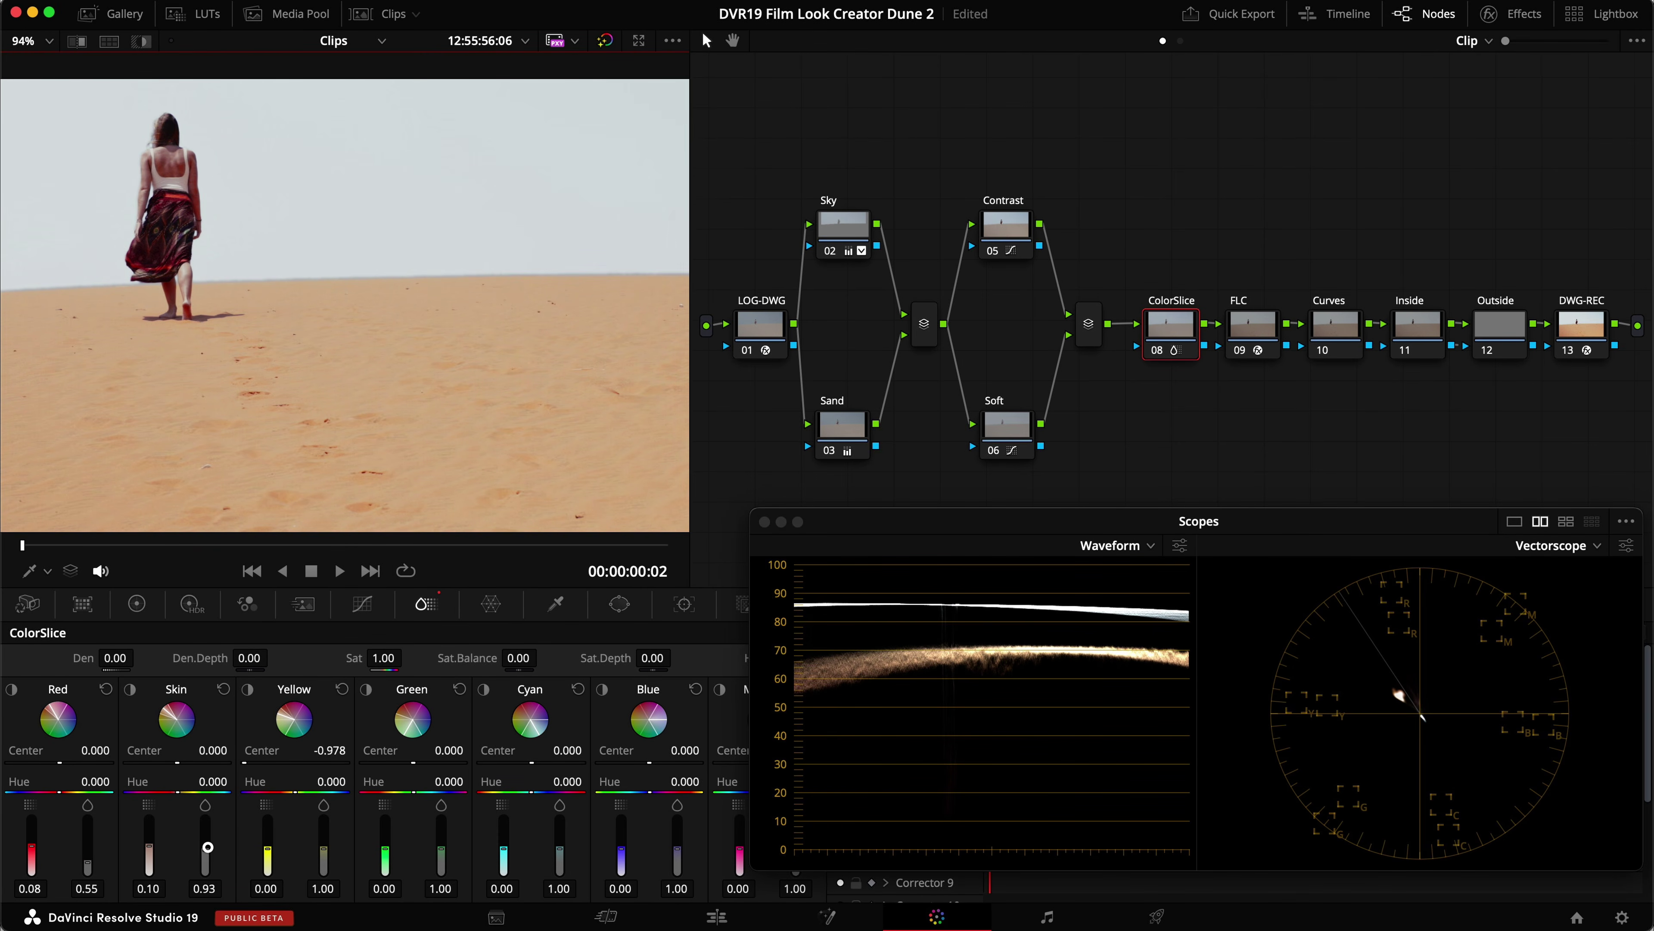
drag(34, 847, 33, 848)
Try setting the Red vector's center to 1.000 using the highlight view, then return to the normal image.
key(shift+h)
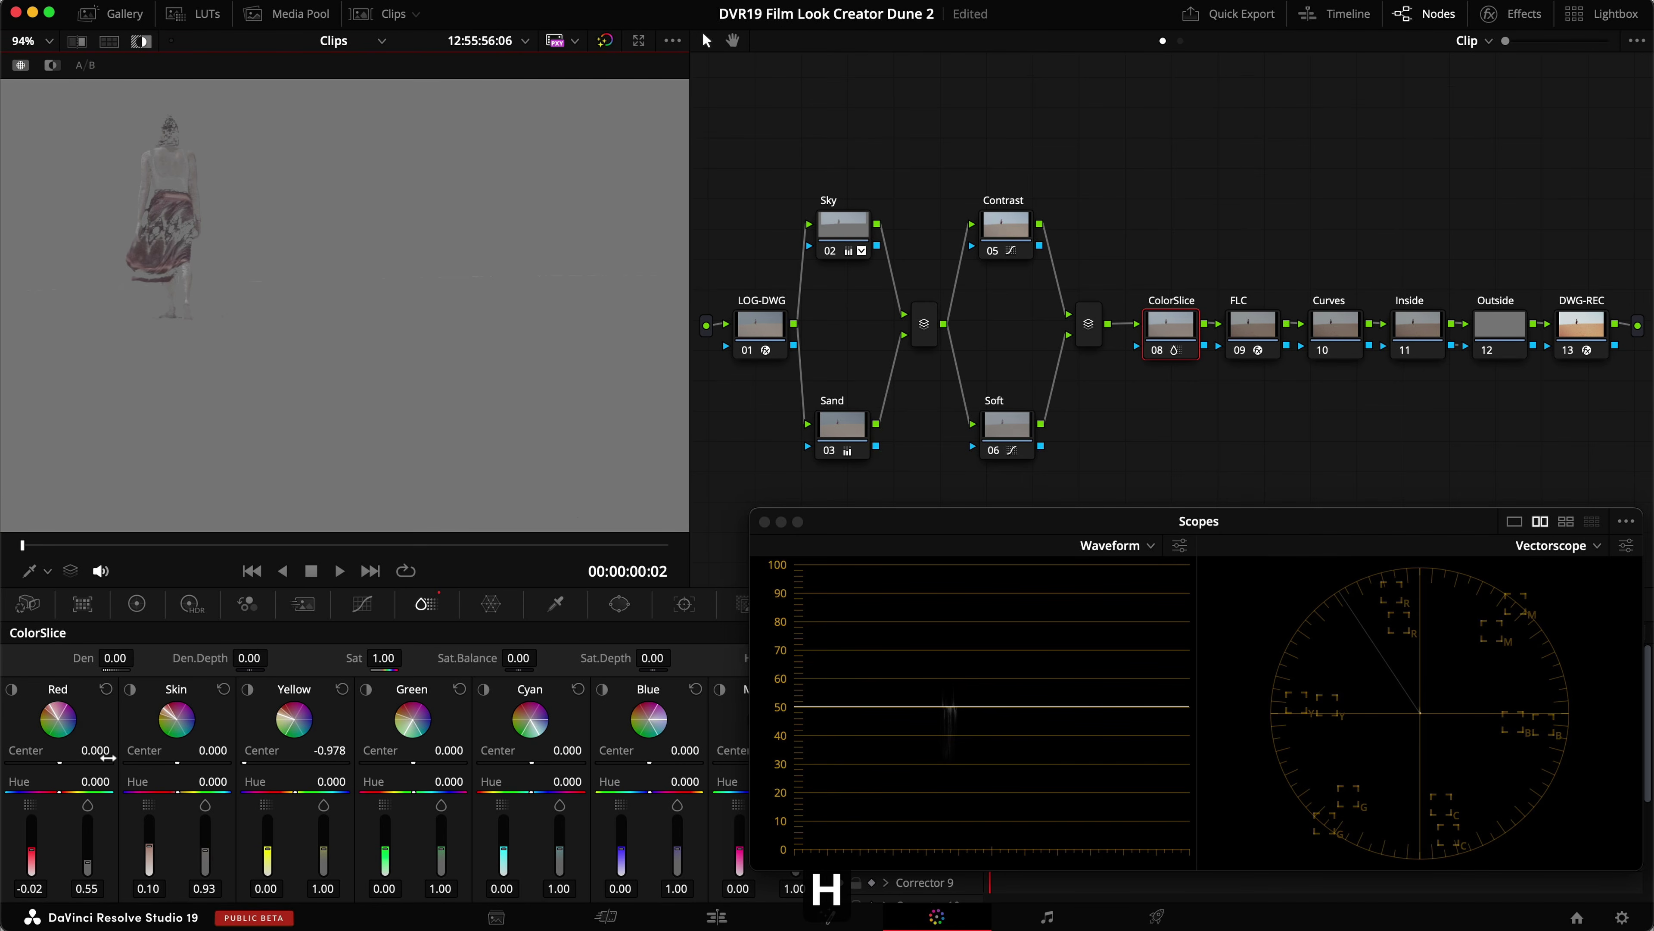
drag(87, 749, 422, 479)
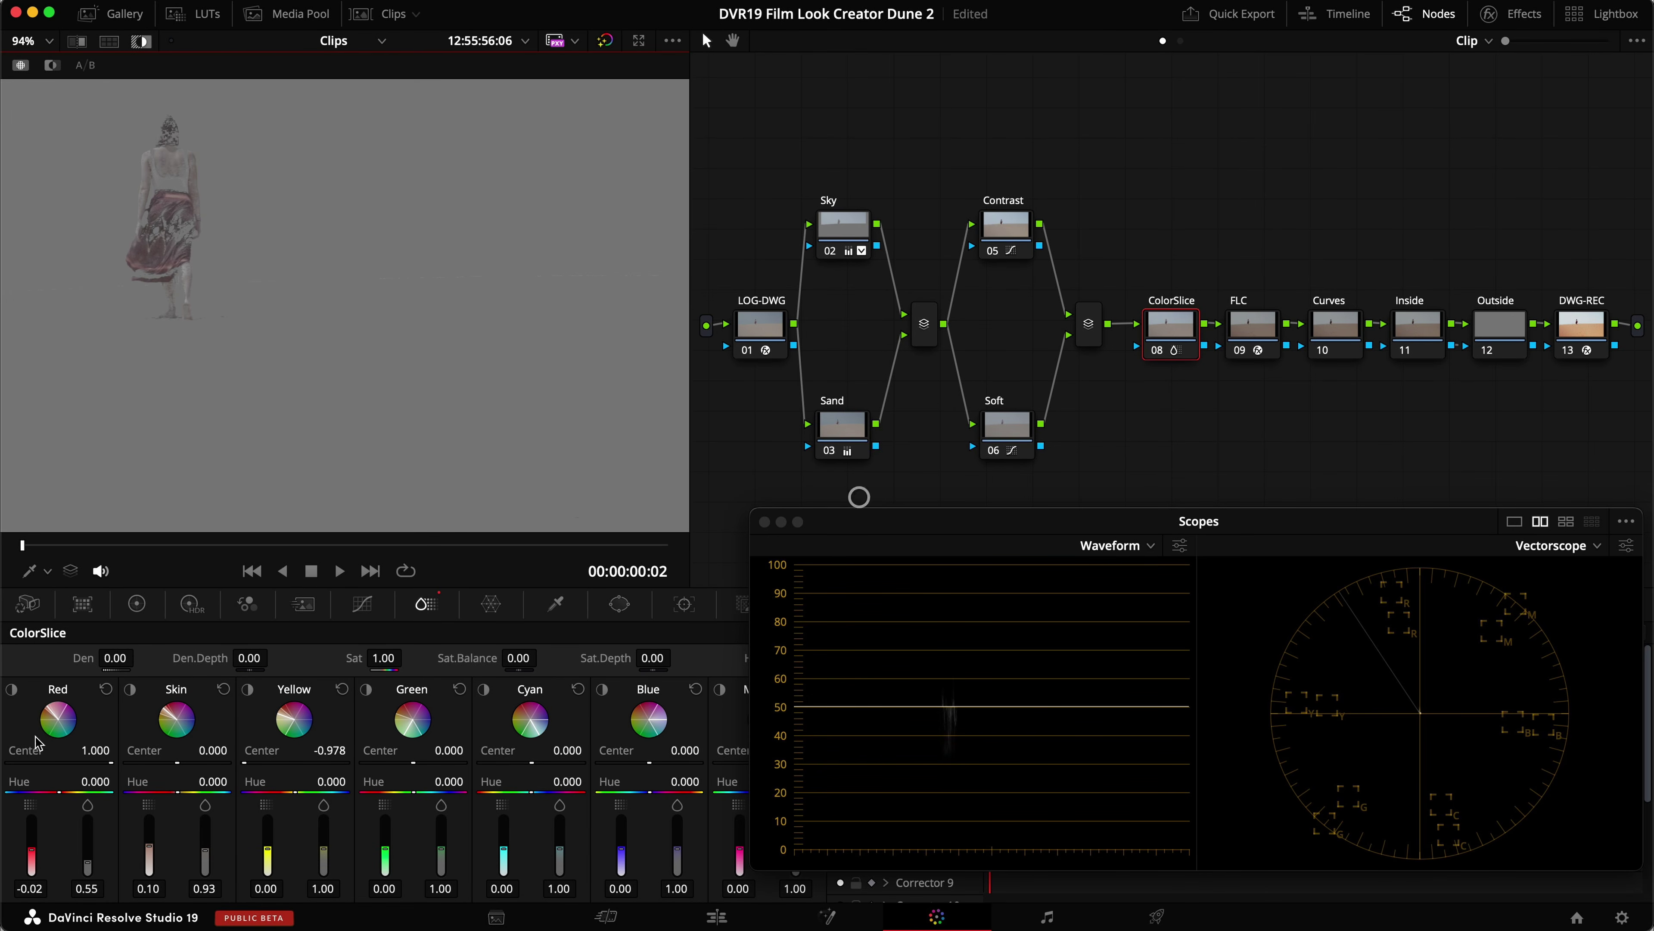
key(shift+h)
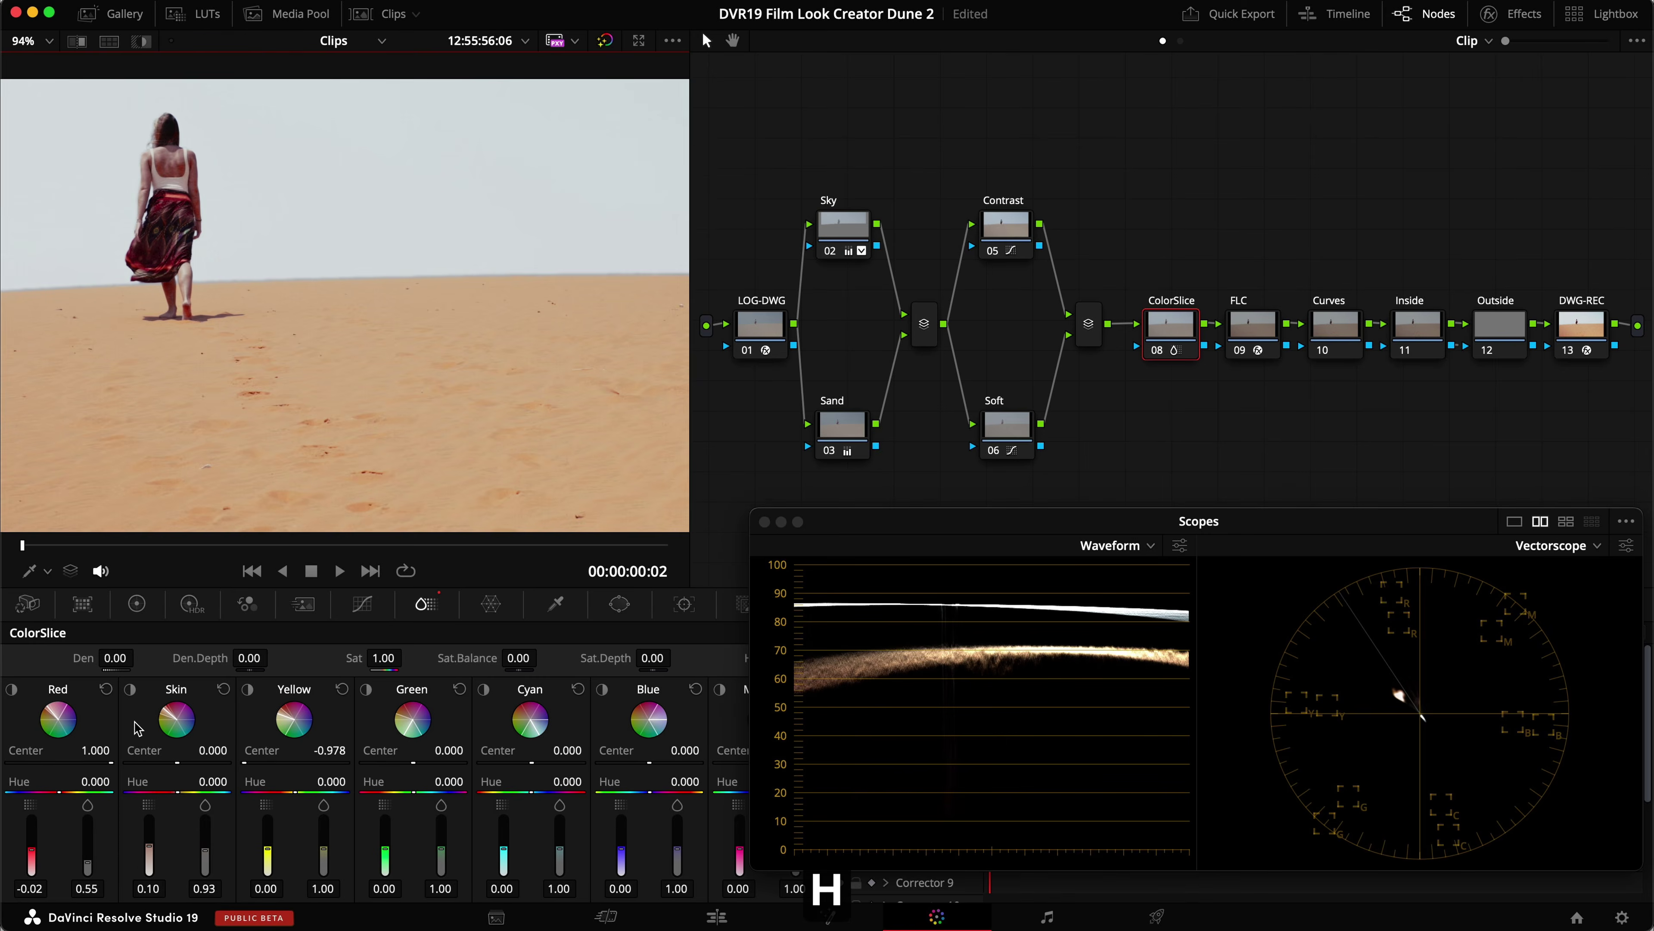
Reset the Red vector, set its saturation to 0.58, compare the node before and after, and save.
click(106, 689)
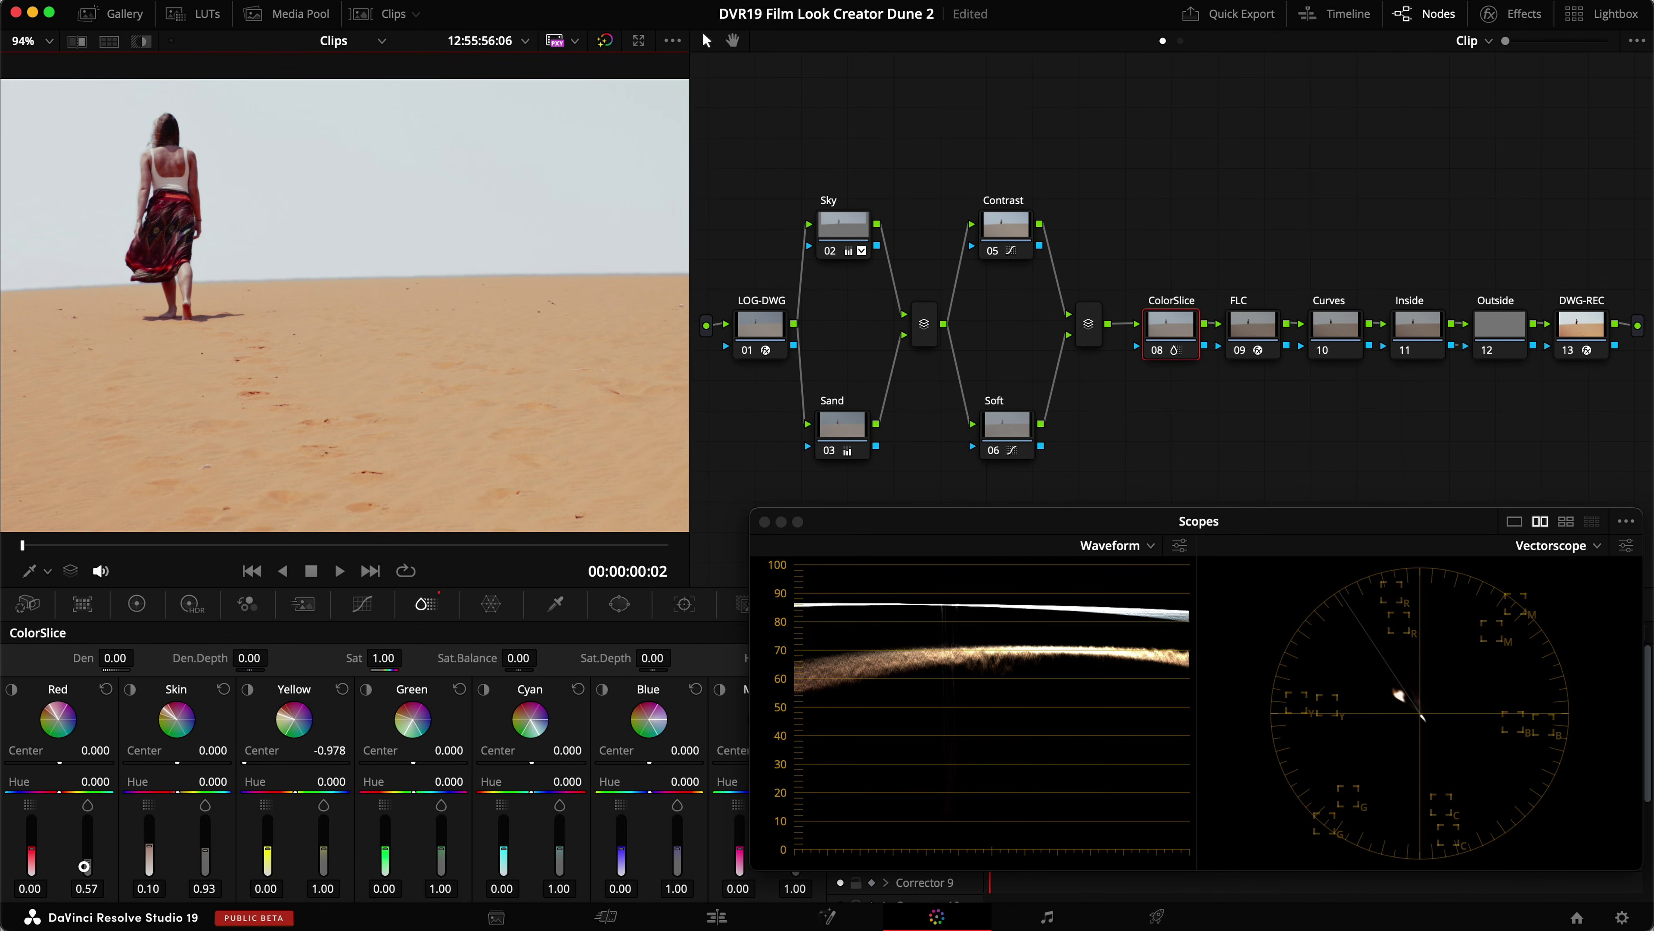
key(super+d)
key(super+d)
key(super+s)
Set the Skin vector's density to 0.29 and saturation to 0.91, compare before and after, and save.
drag(148, 843, 203, 847)
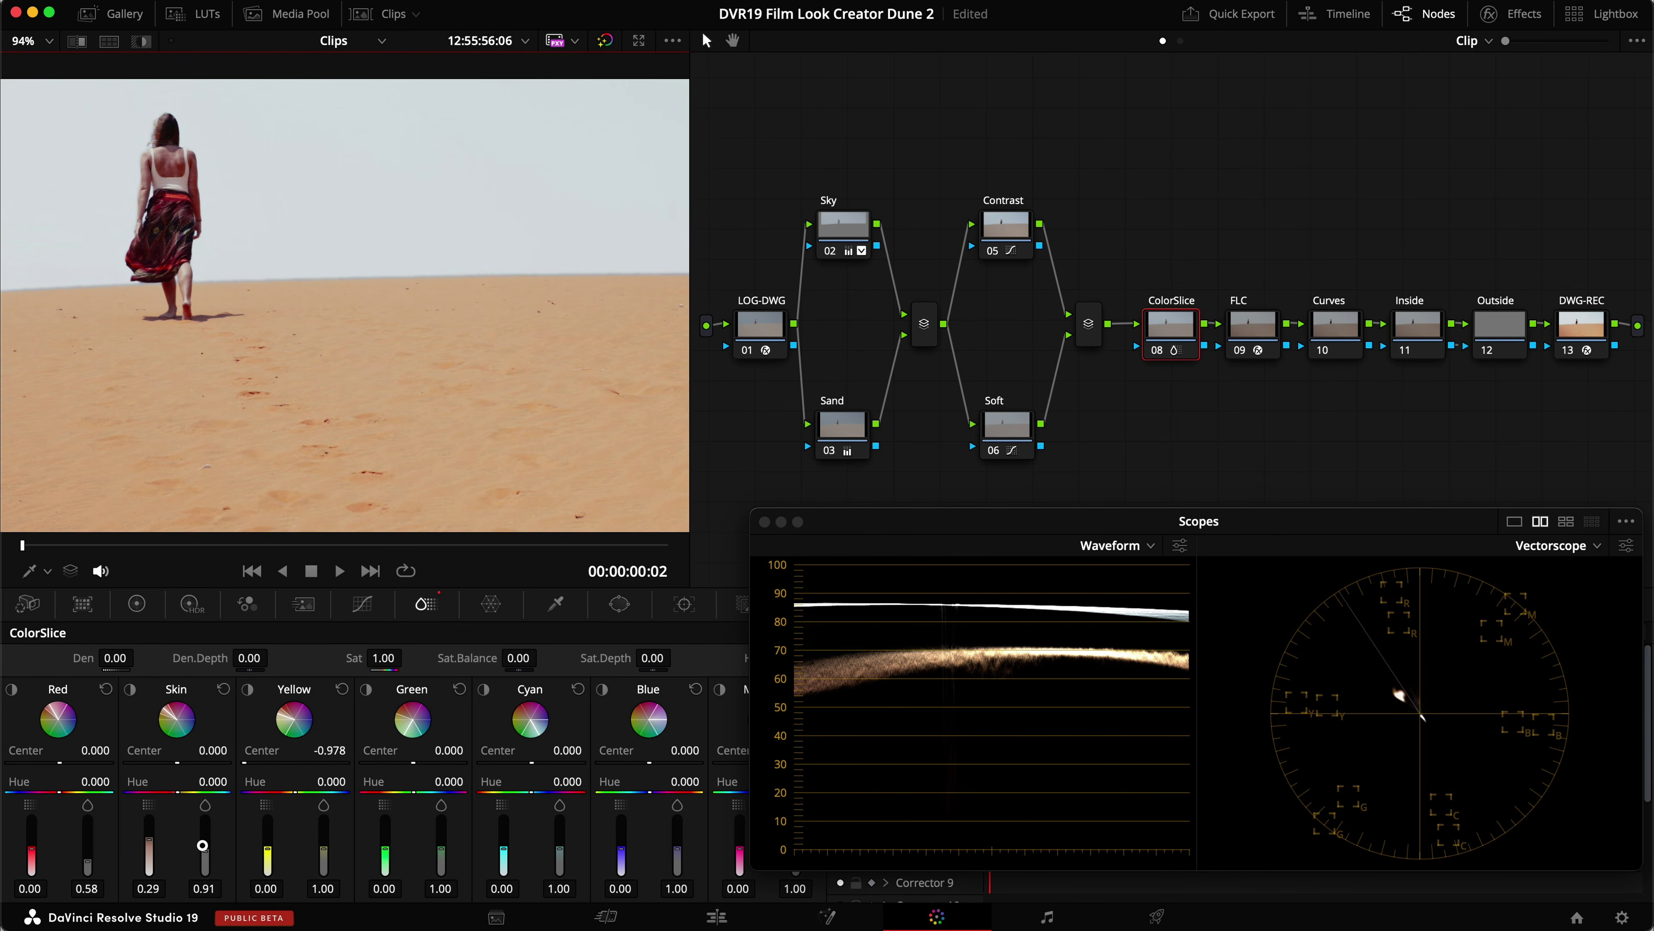
key(super+d)
key(super+d)
key(super+s)
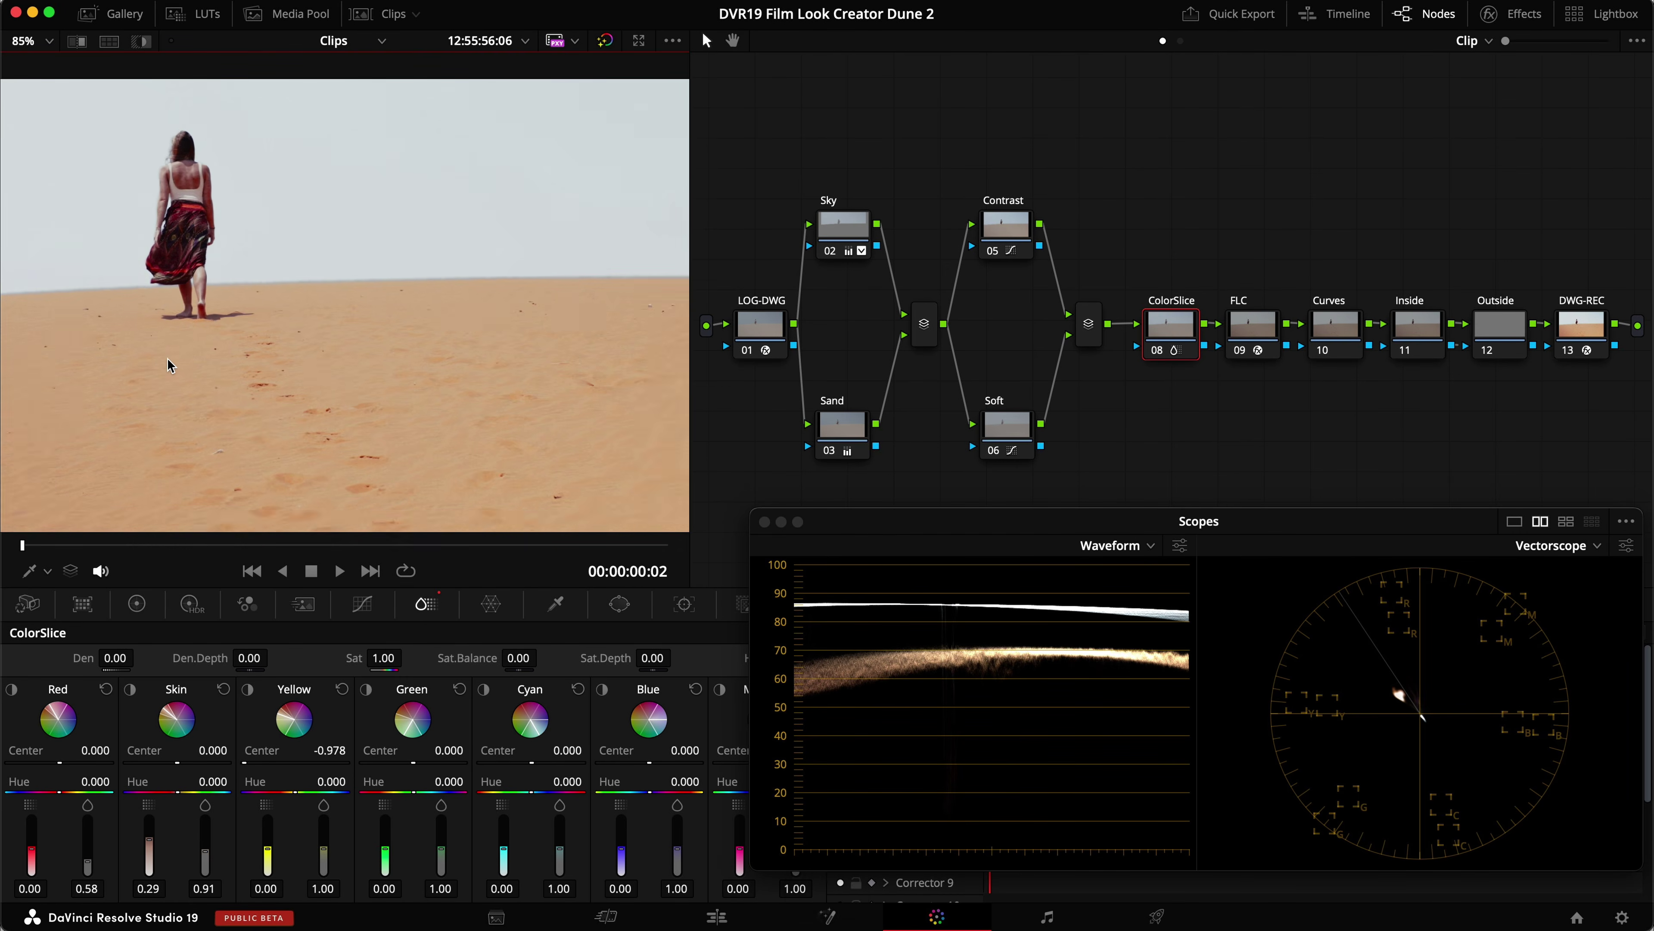
key(super+s)
key(super+d)
key(super+d)
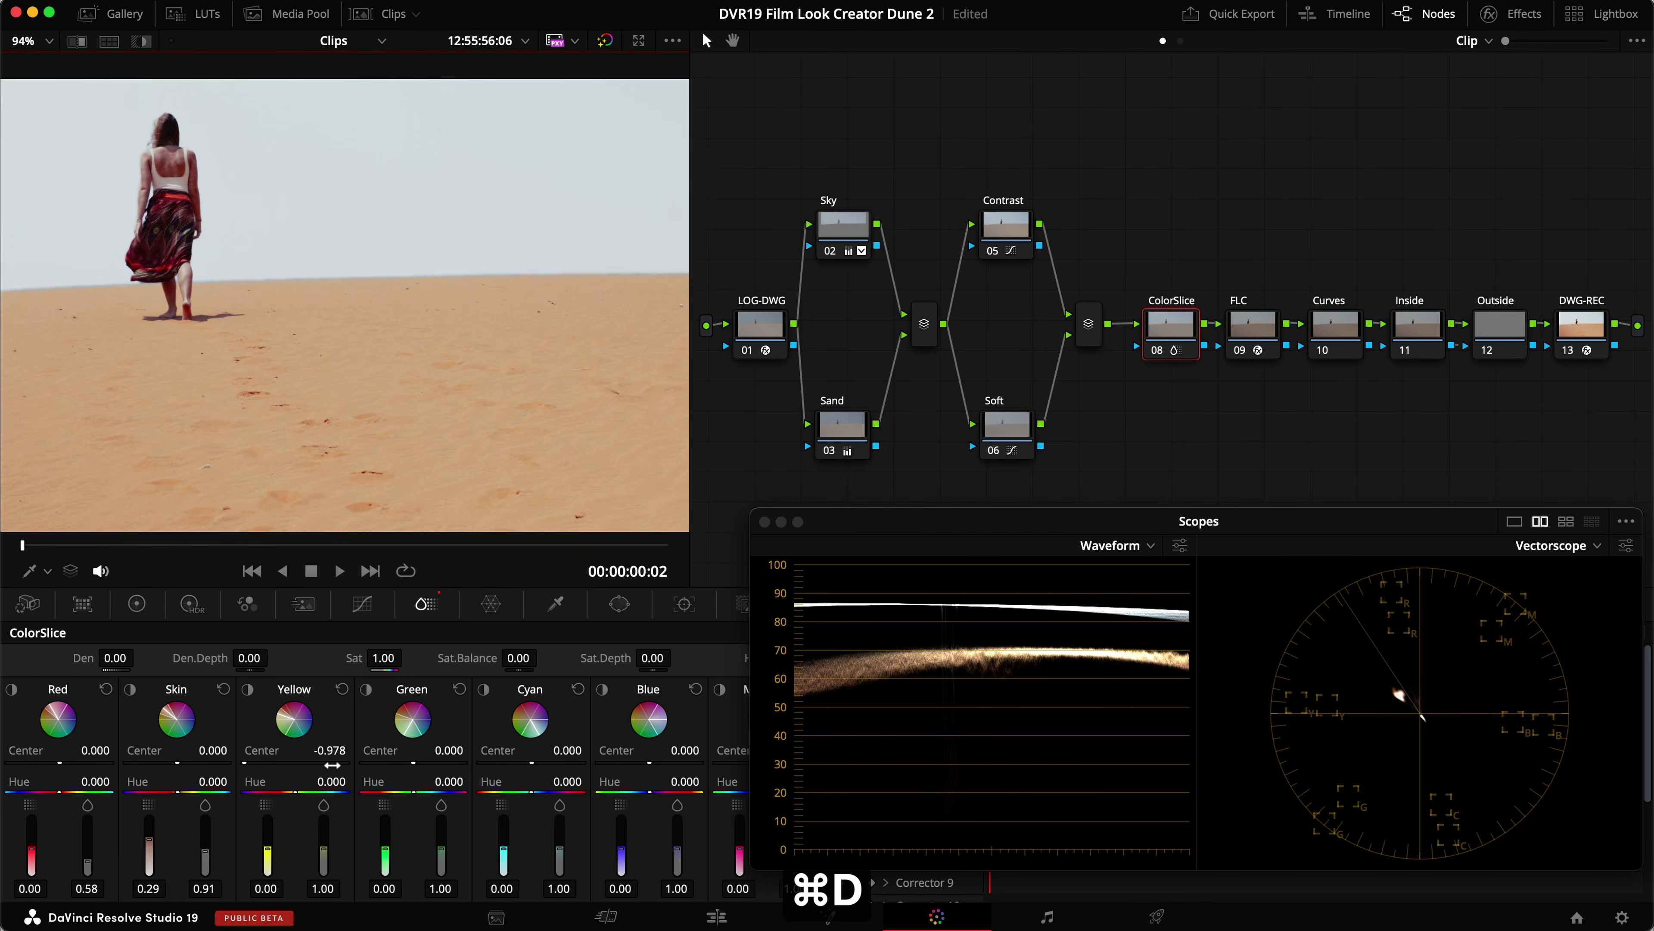
Set the Yellow vector's density to 0.22 and saturation to 0.70, comparing with the Dune reference in split screen and full screen, and save.
scroll(314, 352, down, 5)
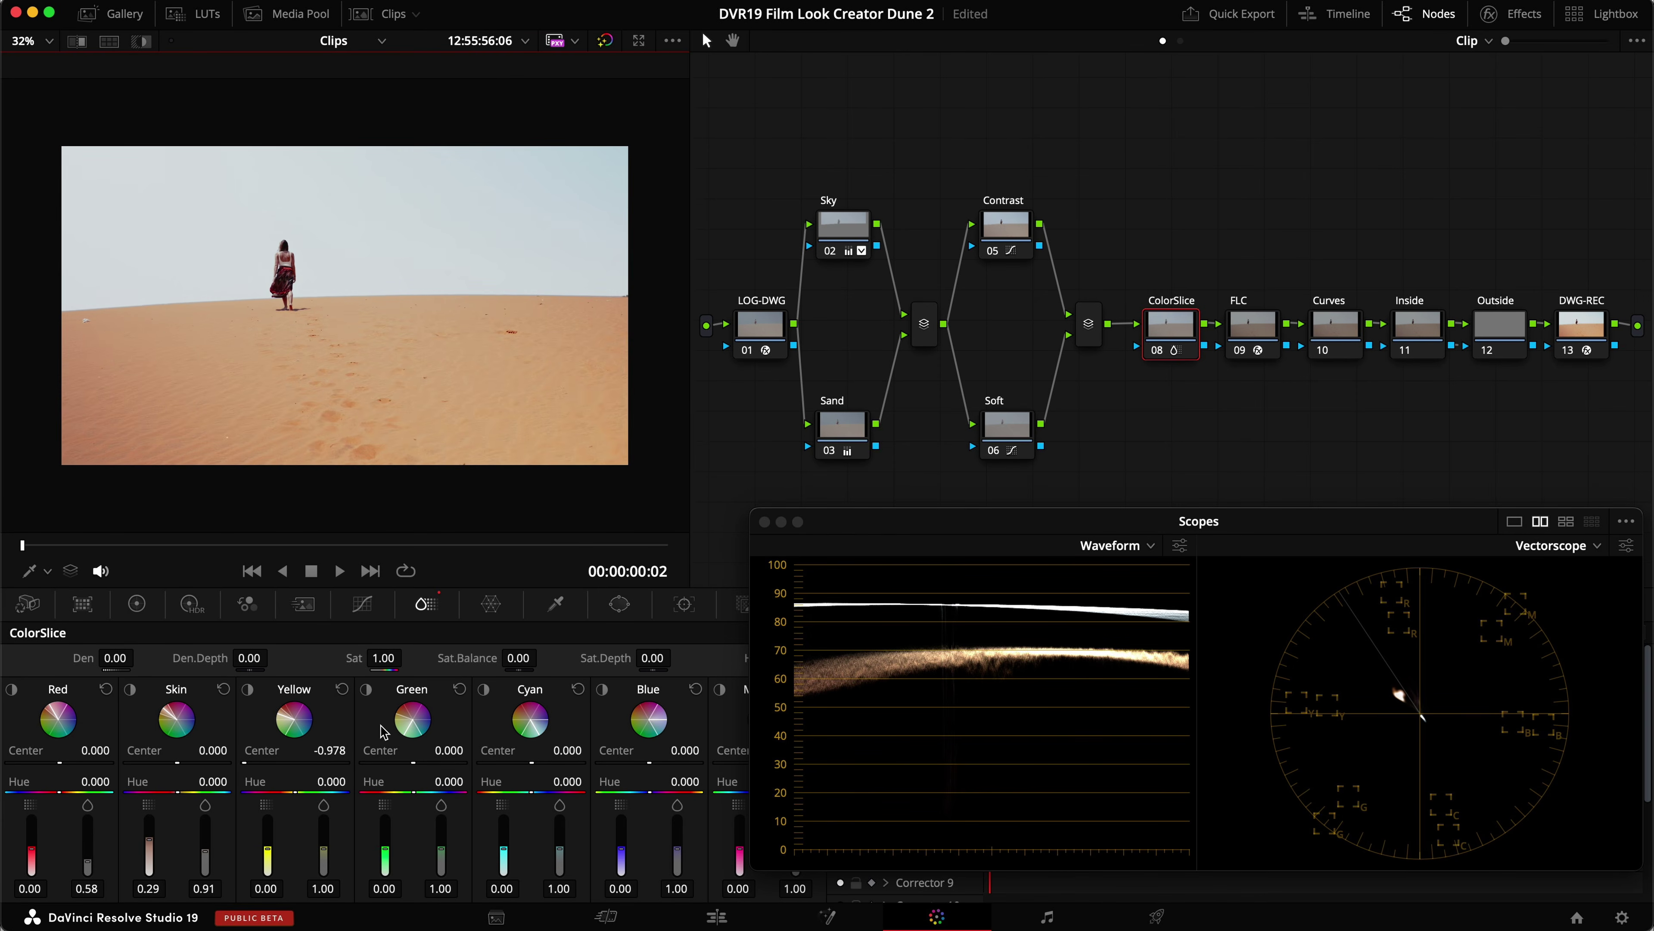
drag(270, 862, 269, 846)
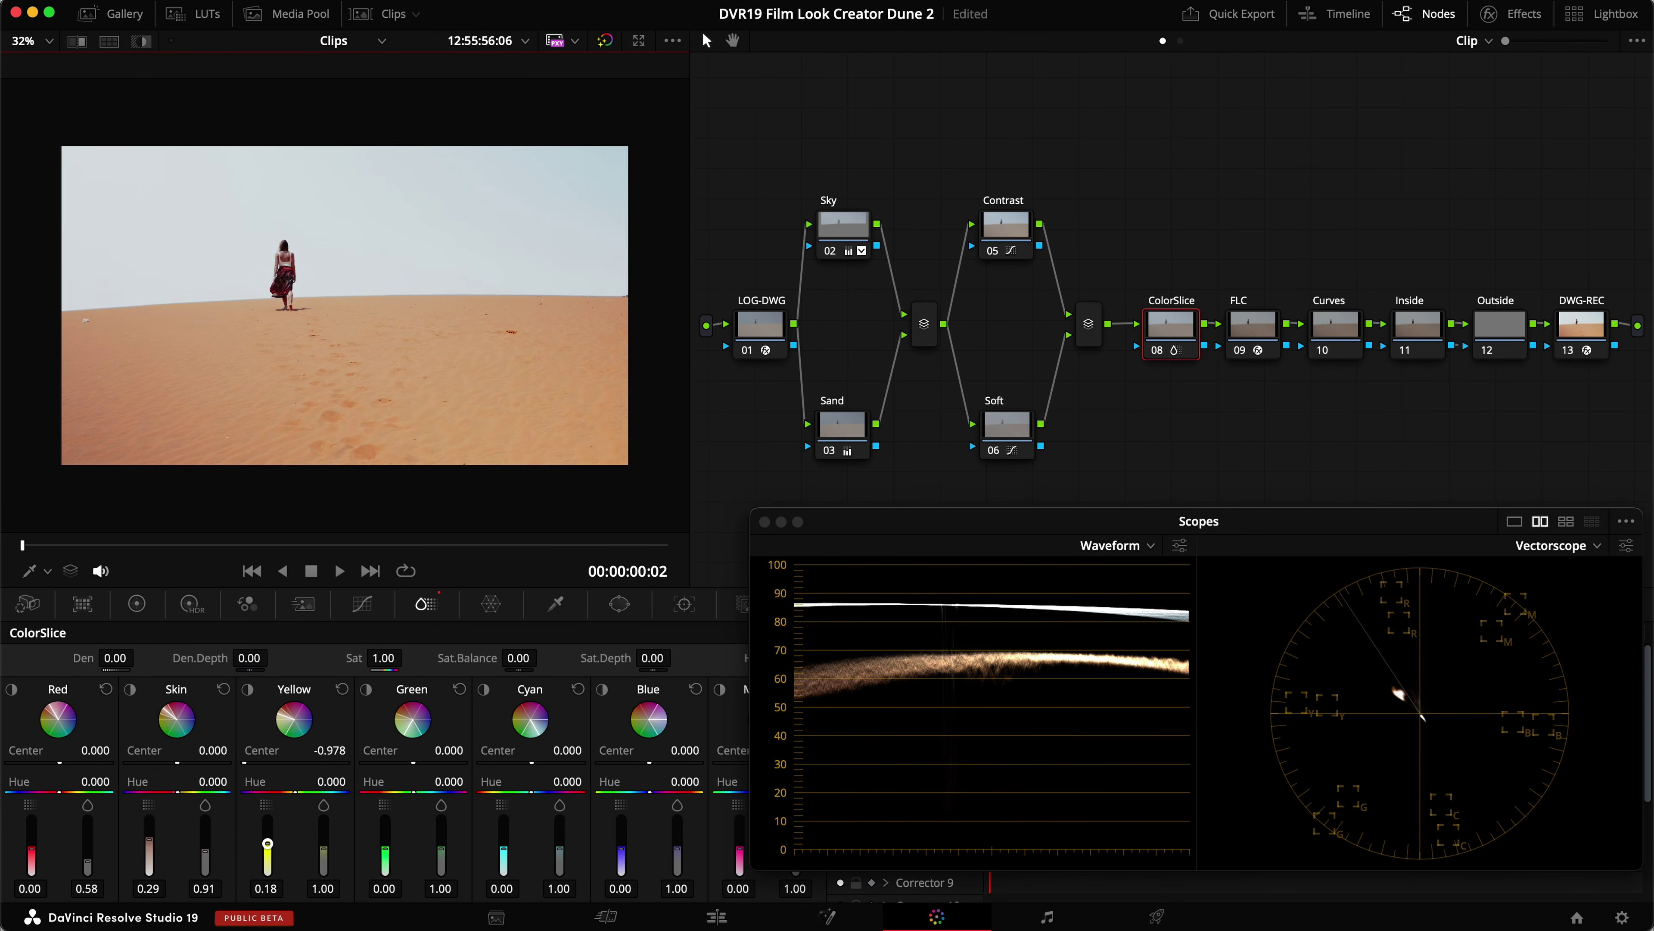
click(107, 41)
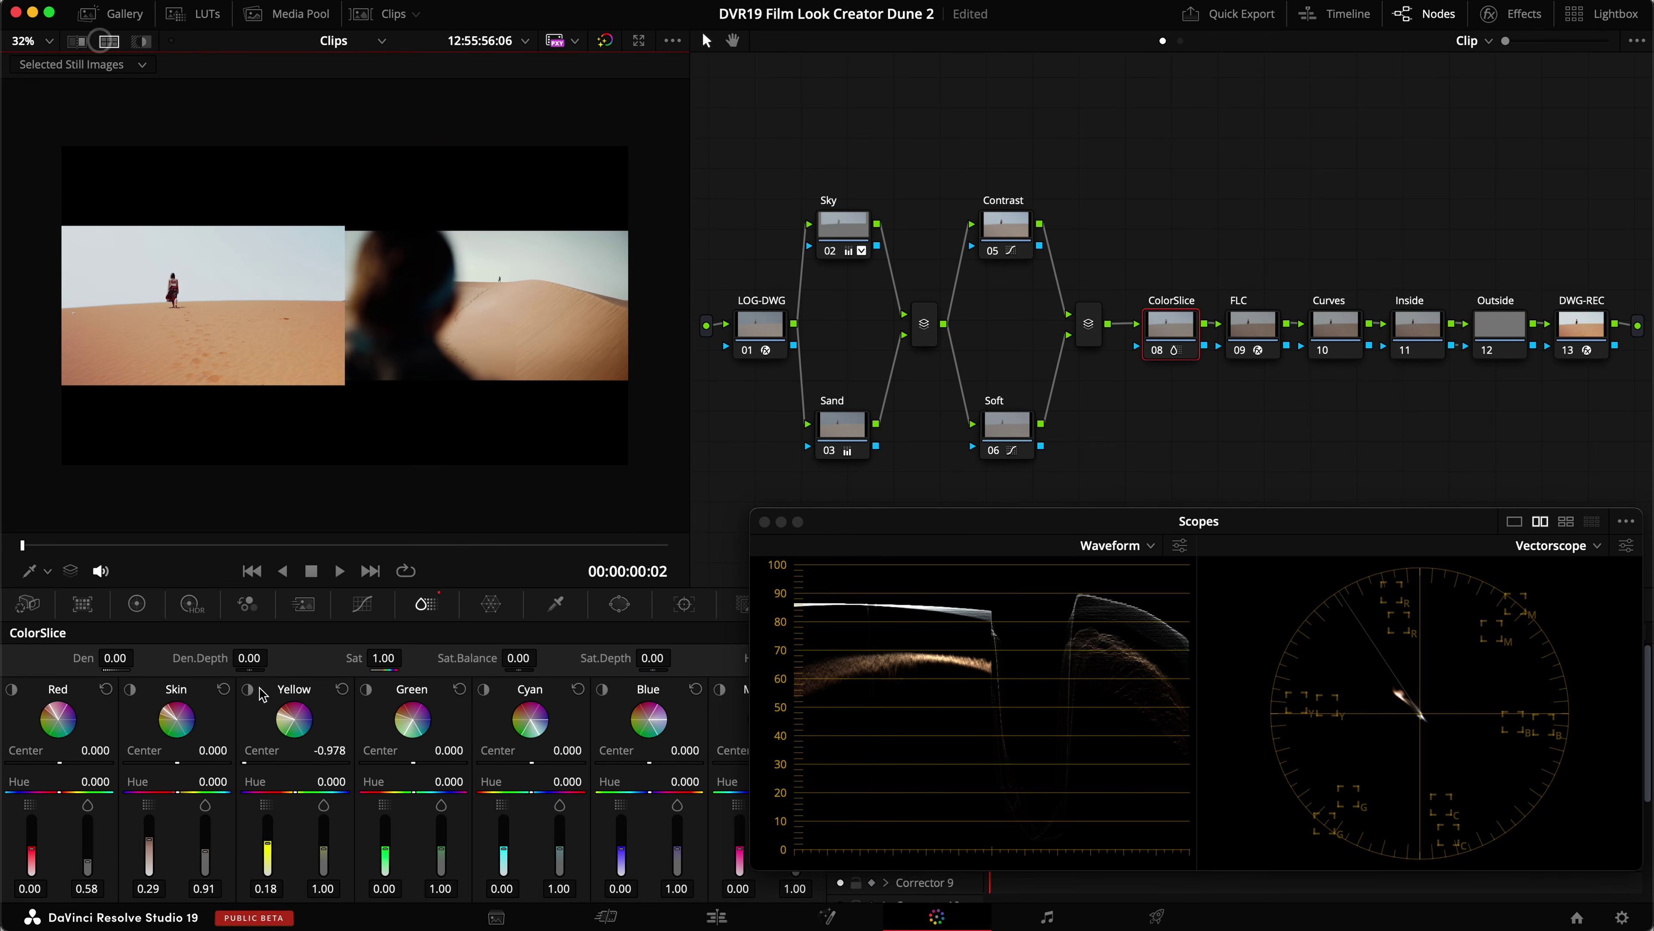
drag(268, 848, 320, 861)
key(super+f)
key(super+d)
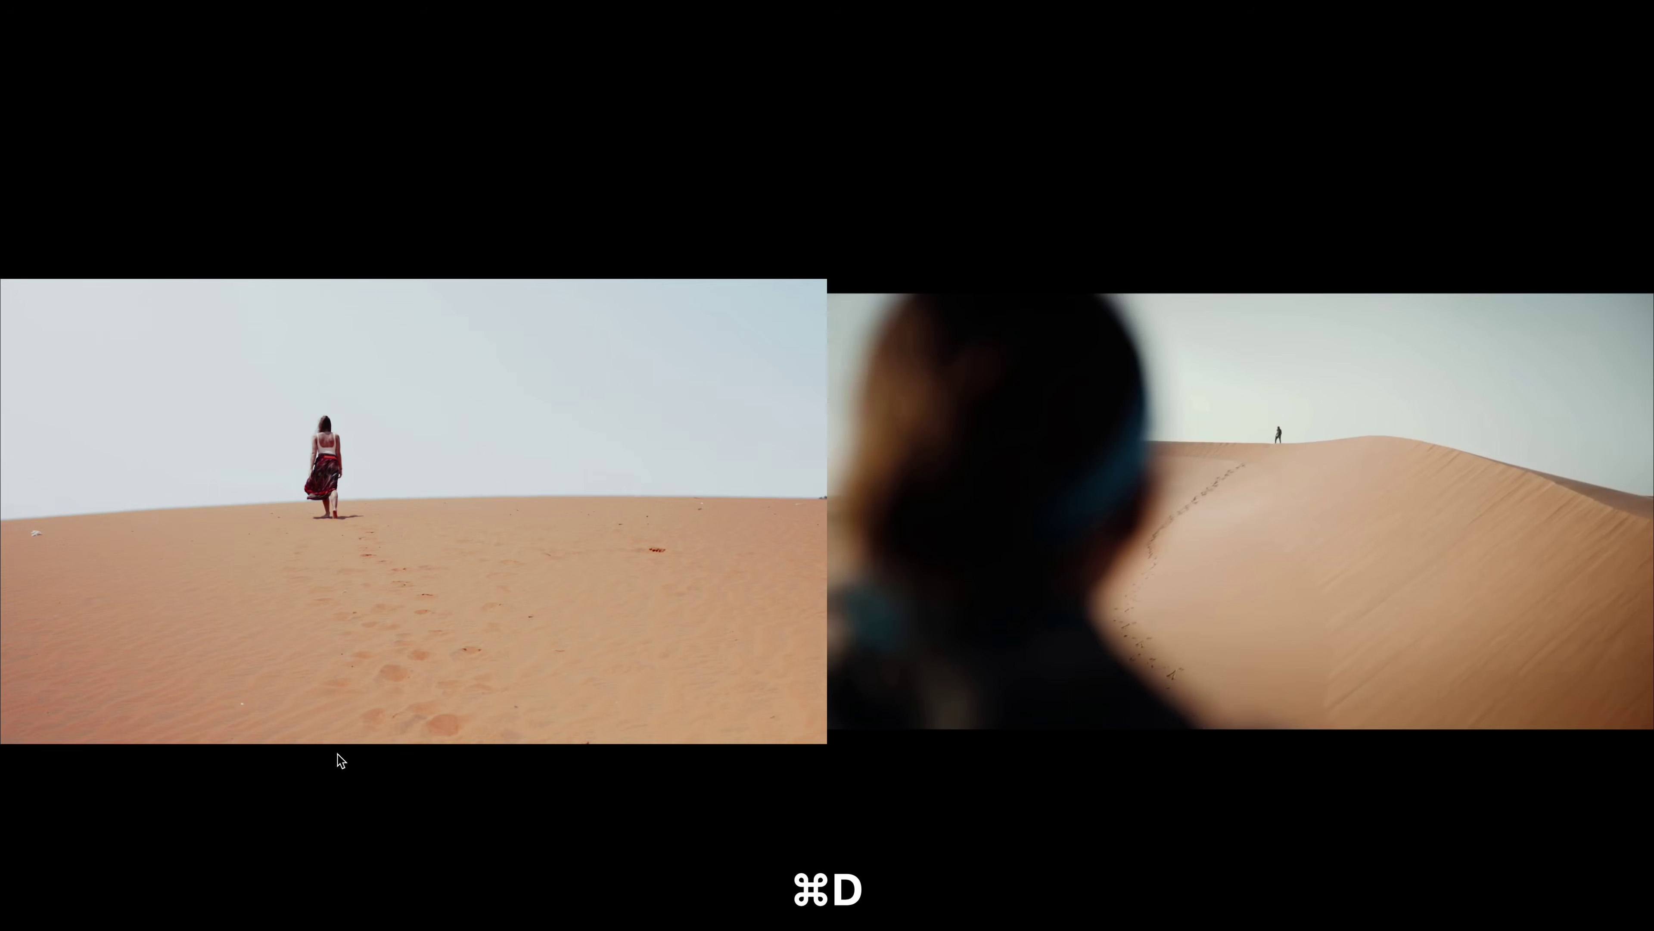
key(super+d)
key(Escape)
key(super+s)
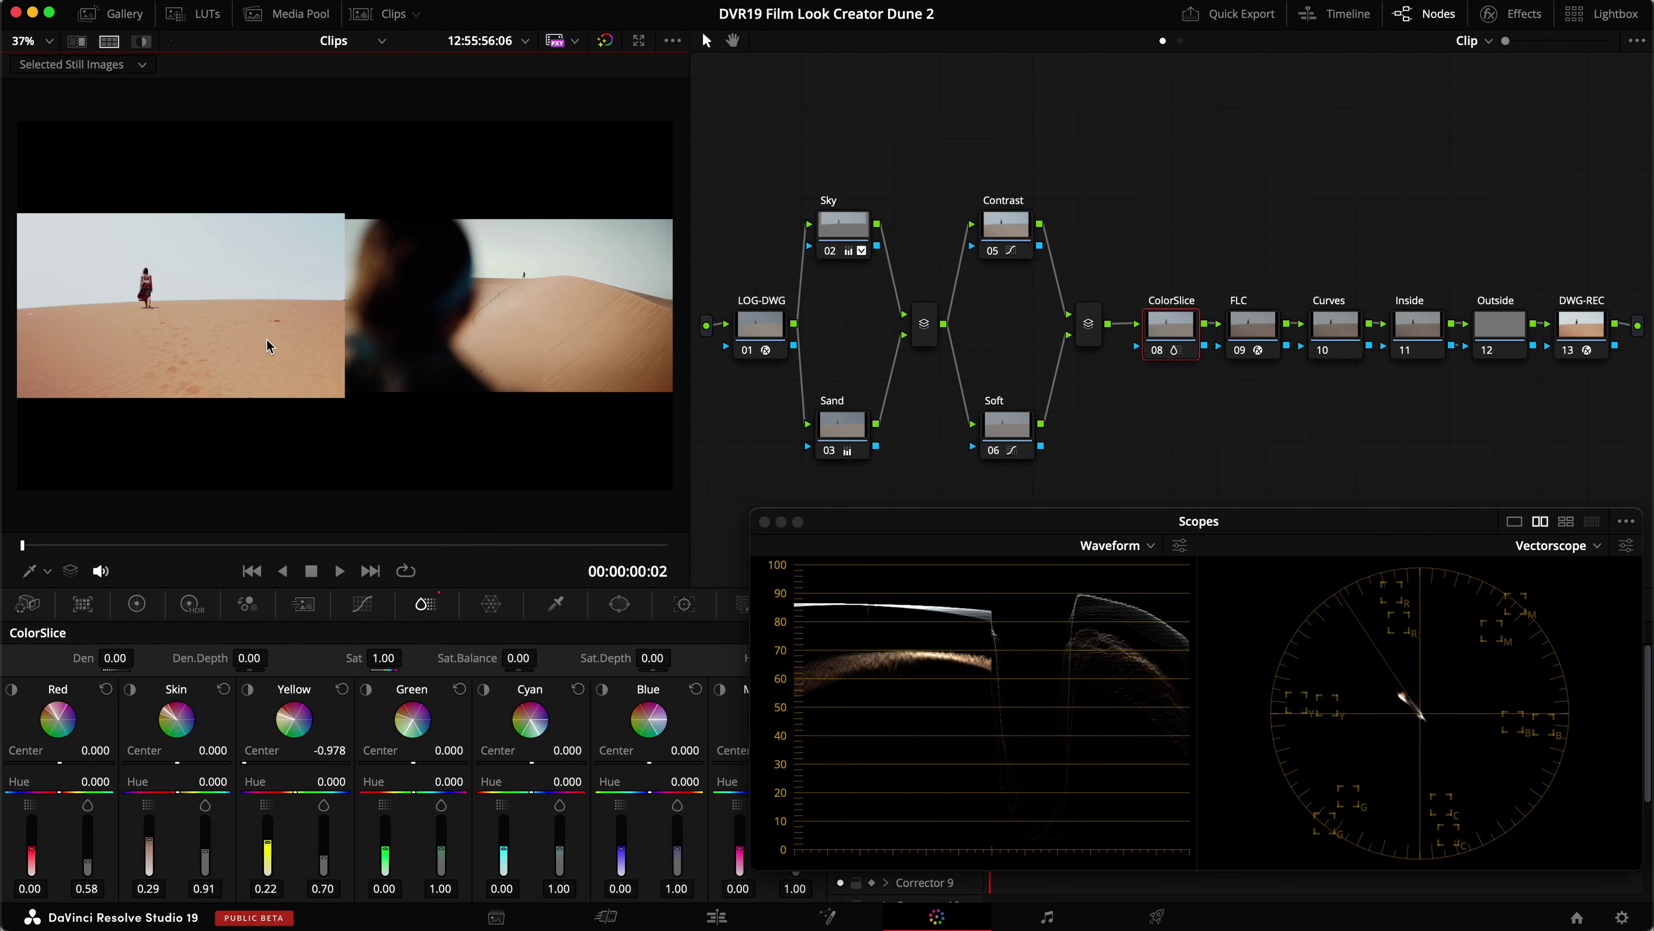
Turn off the split screen, enable the Qualifier picker, and examine where the image's colors fall on the waveform and vectorscope.
click(108, 41)
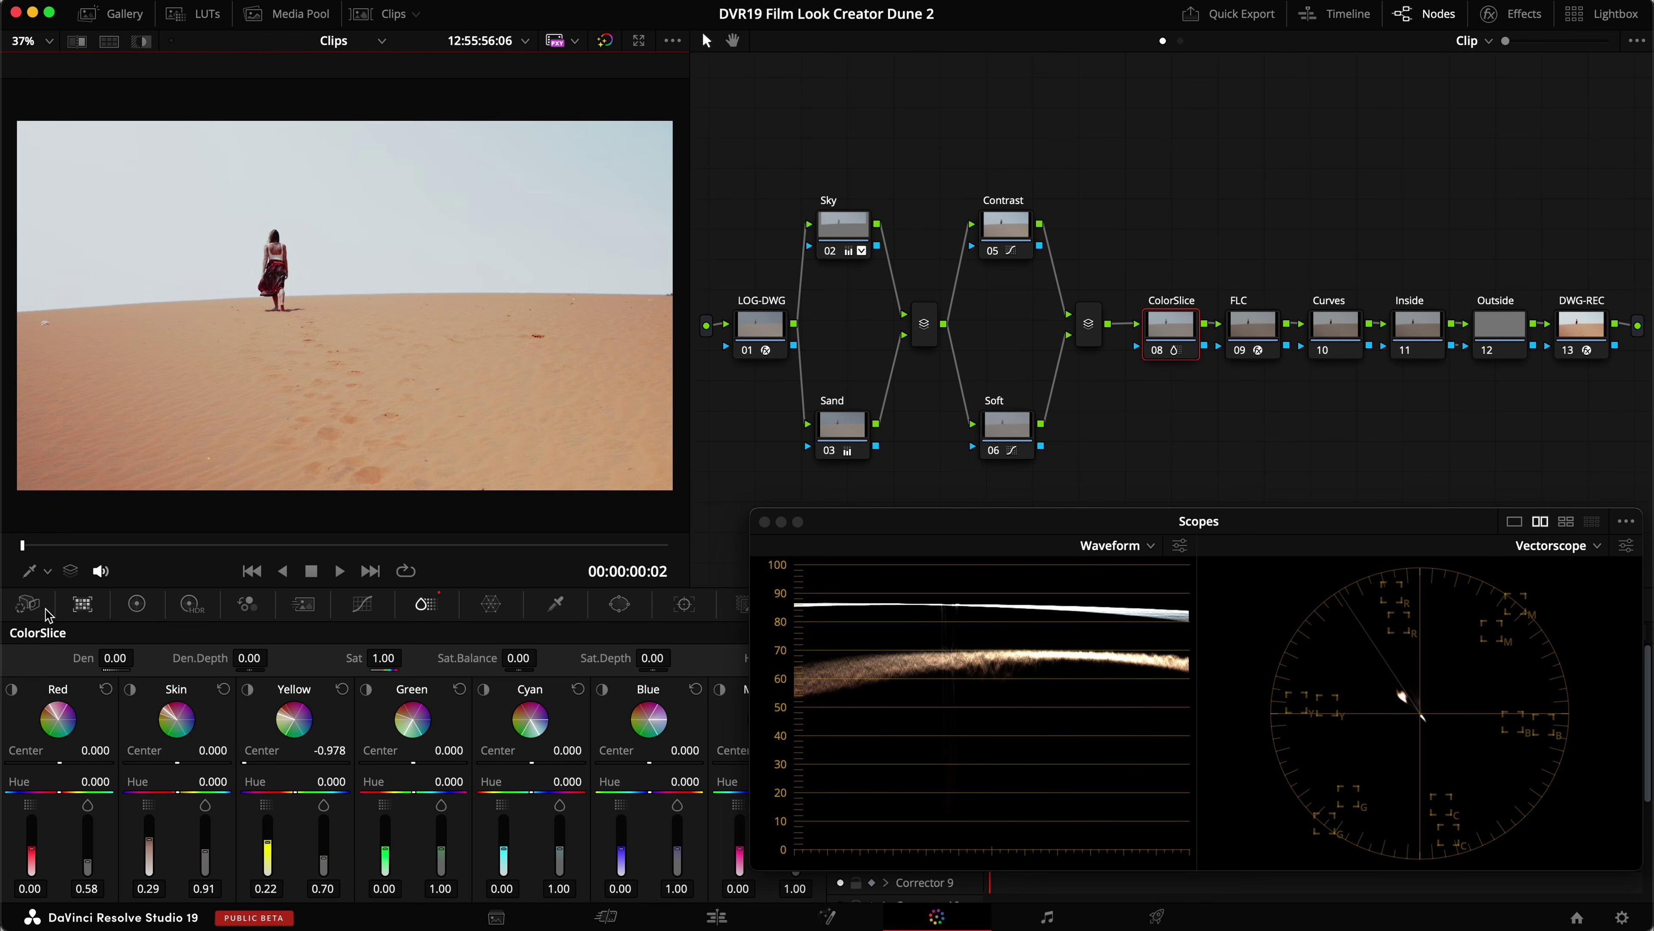
click(48, 571)
click(58, 629)
scroll(293, 220, up, 2)
scroll(293, 220, up, 2)
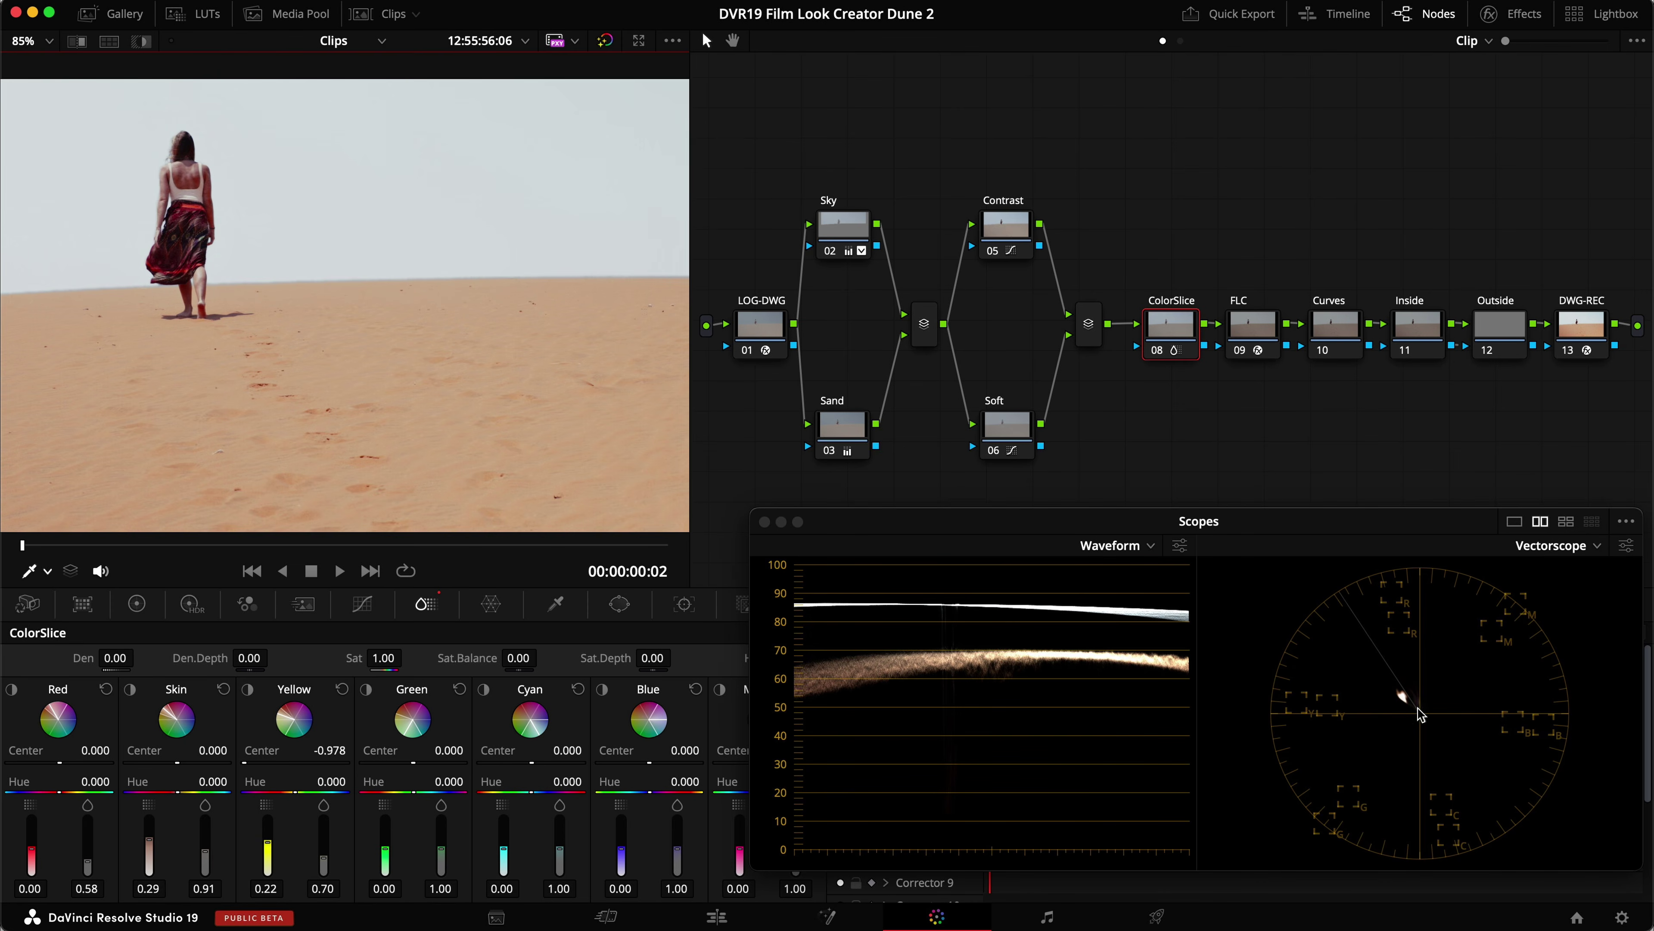
scroll(173, 166, down, 4)
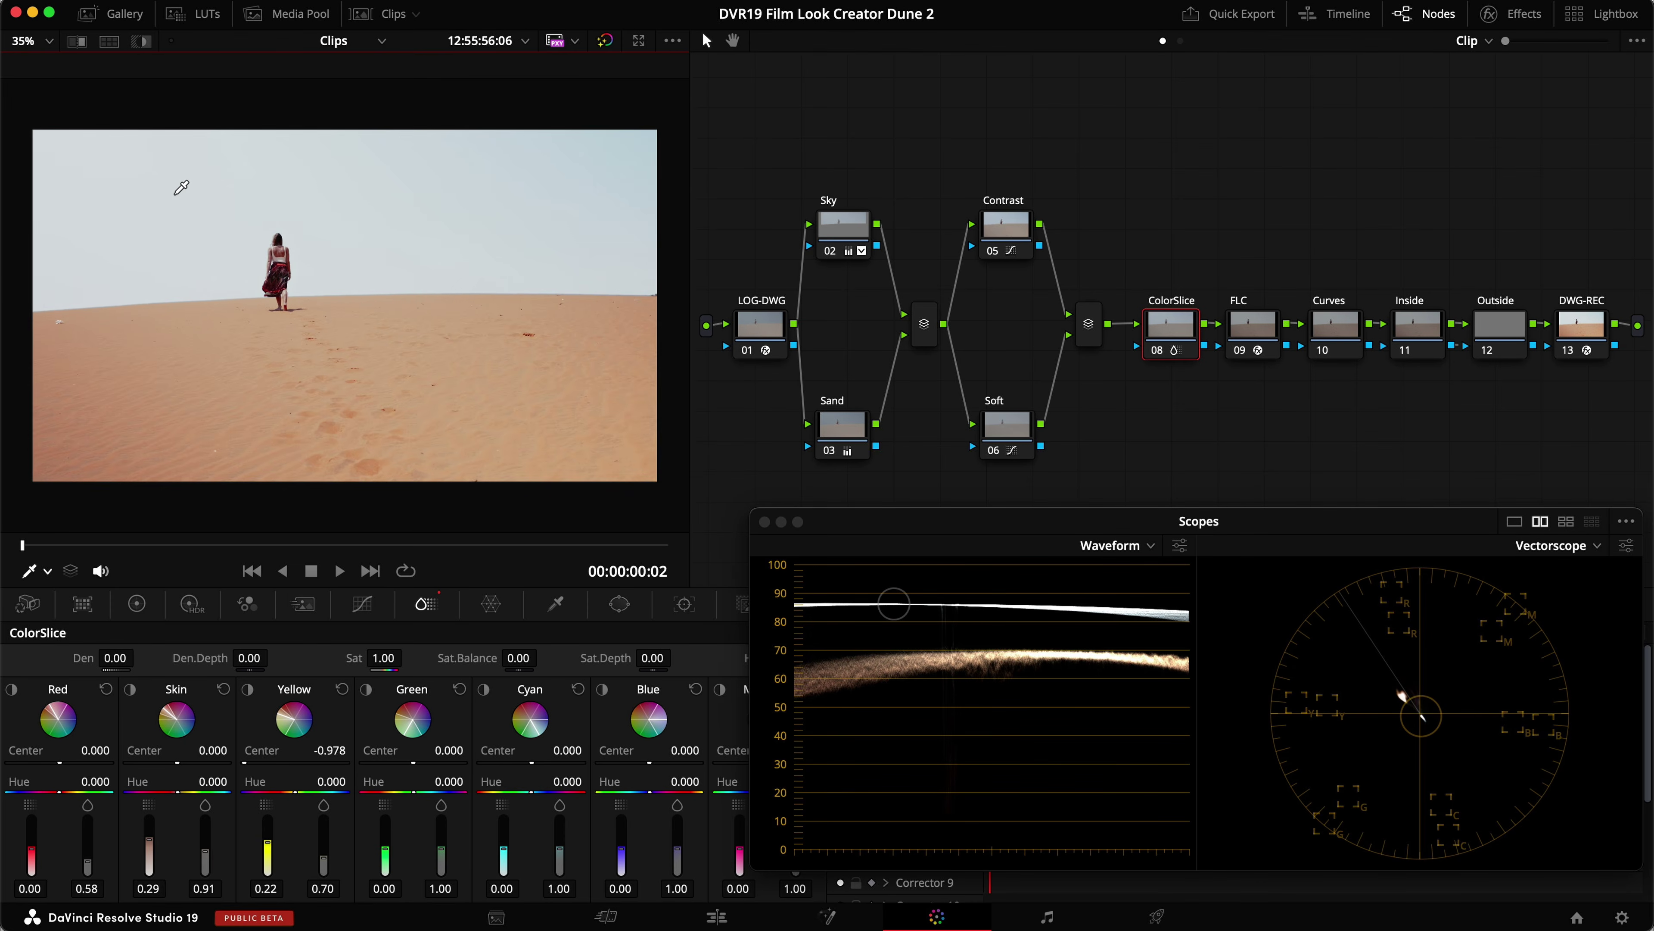
scroll(181, 188, down, 1)
On the Curves node, open the Hue Vs Hue curve, show the reference in split screen, and reposition the Scopes window.
click(1326, 333)
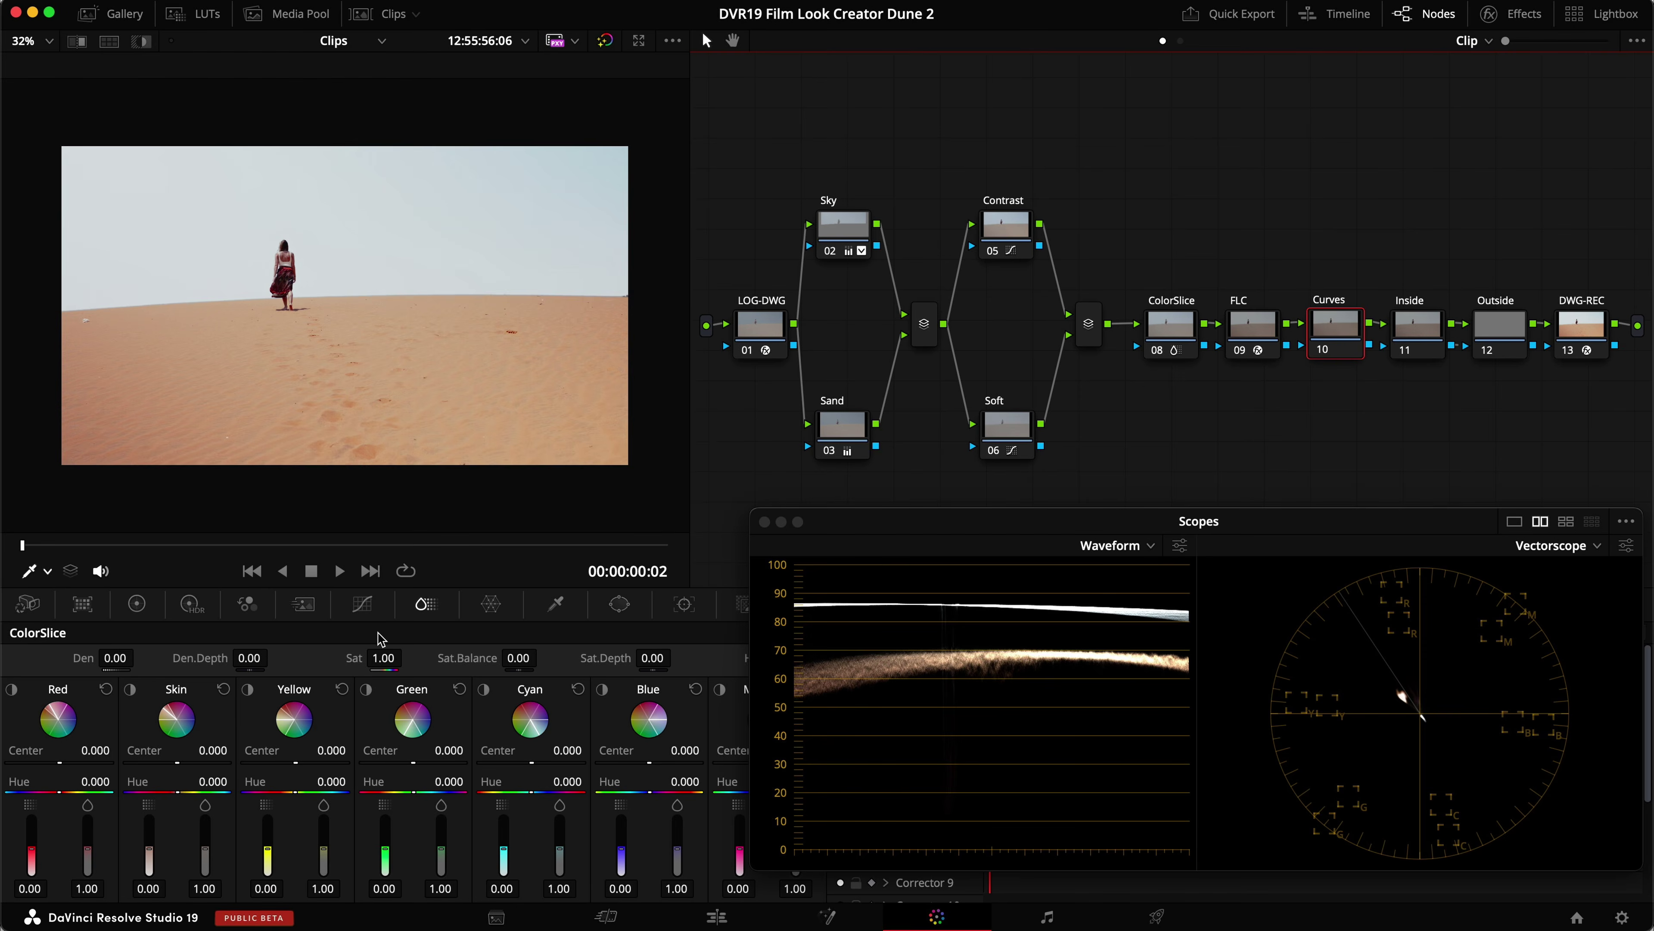
click(109, 41)
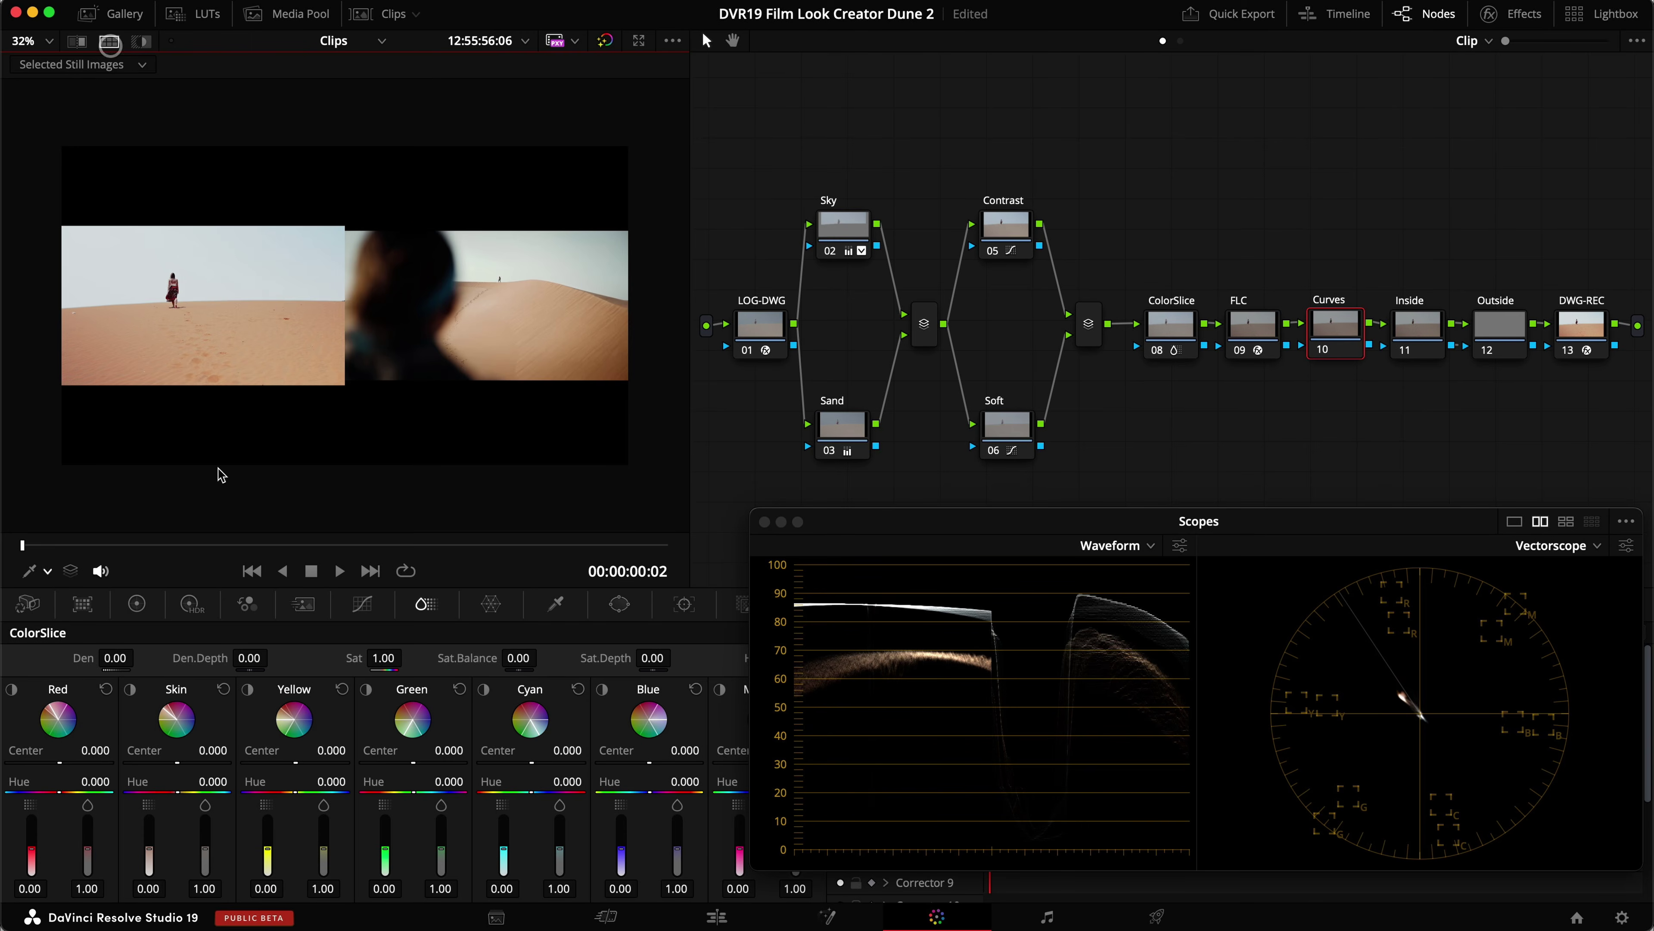
click(363, 603)
click(585, 633)
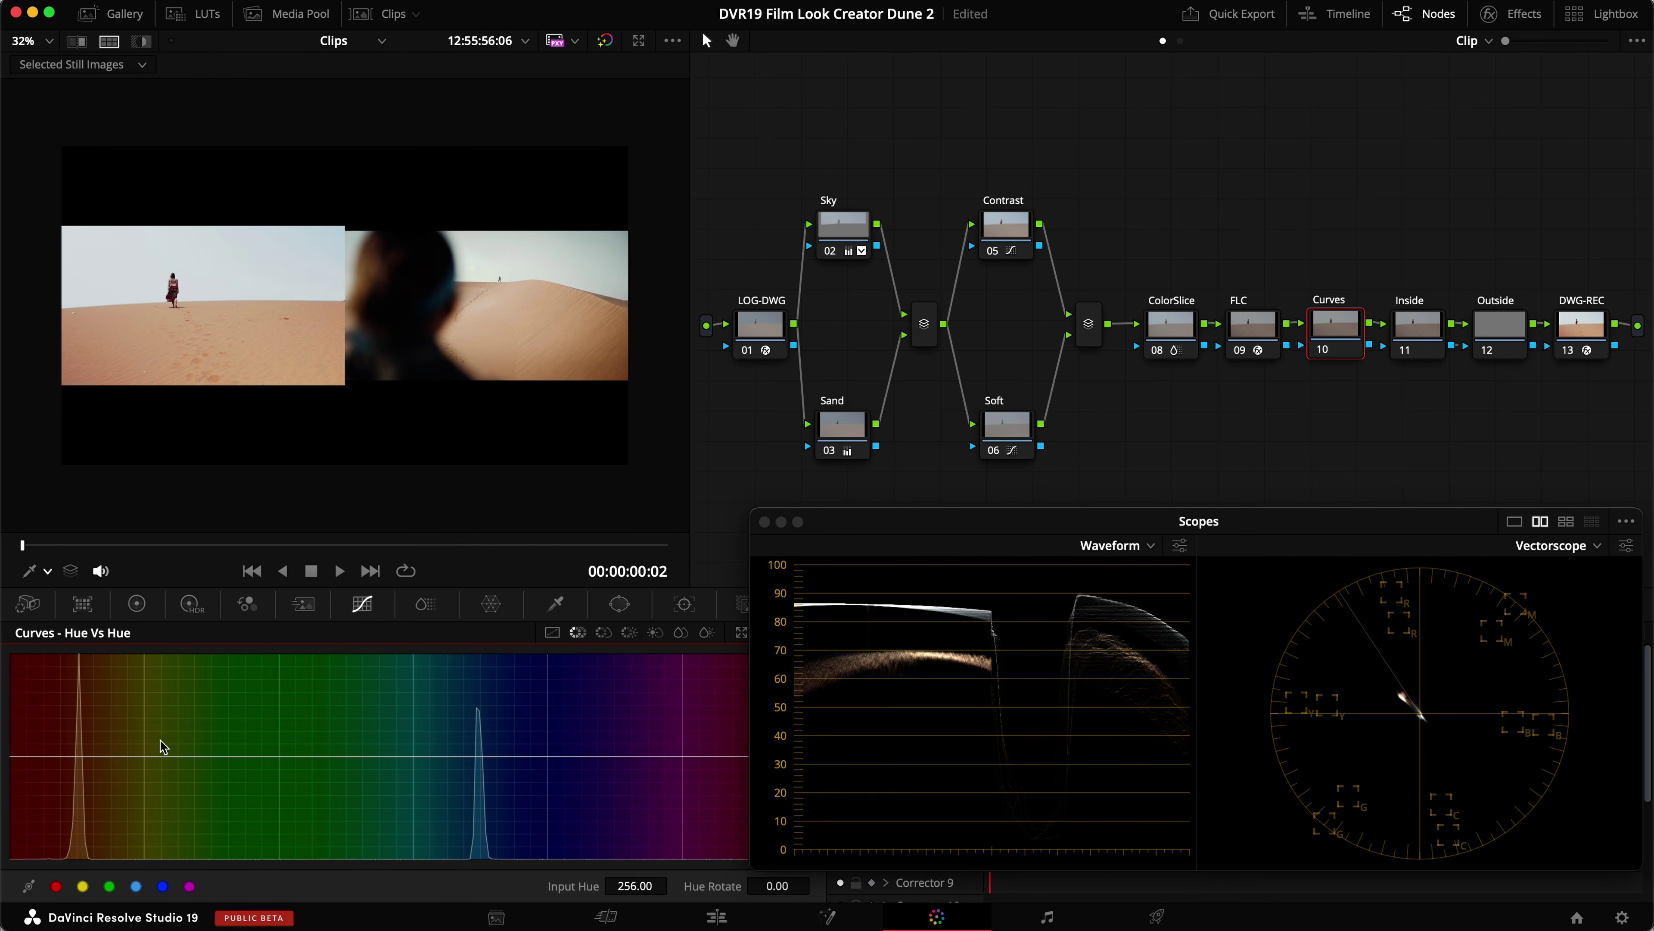
key(super+shift+w)
key(super+shift+w)
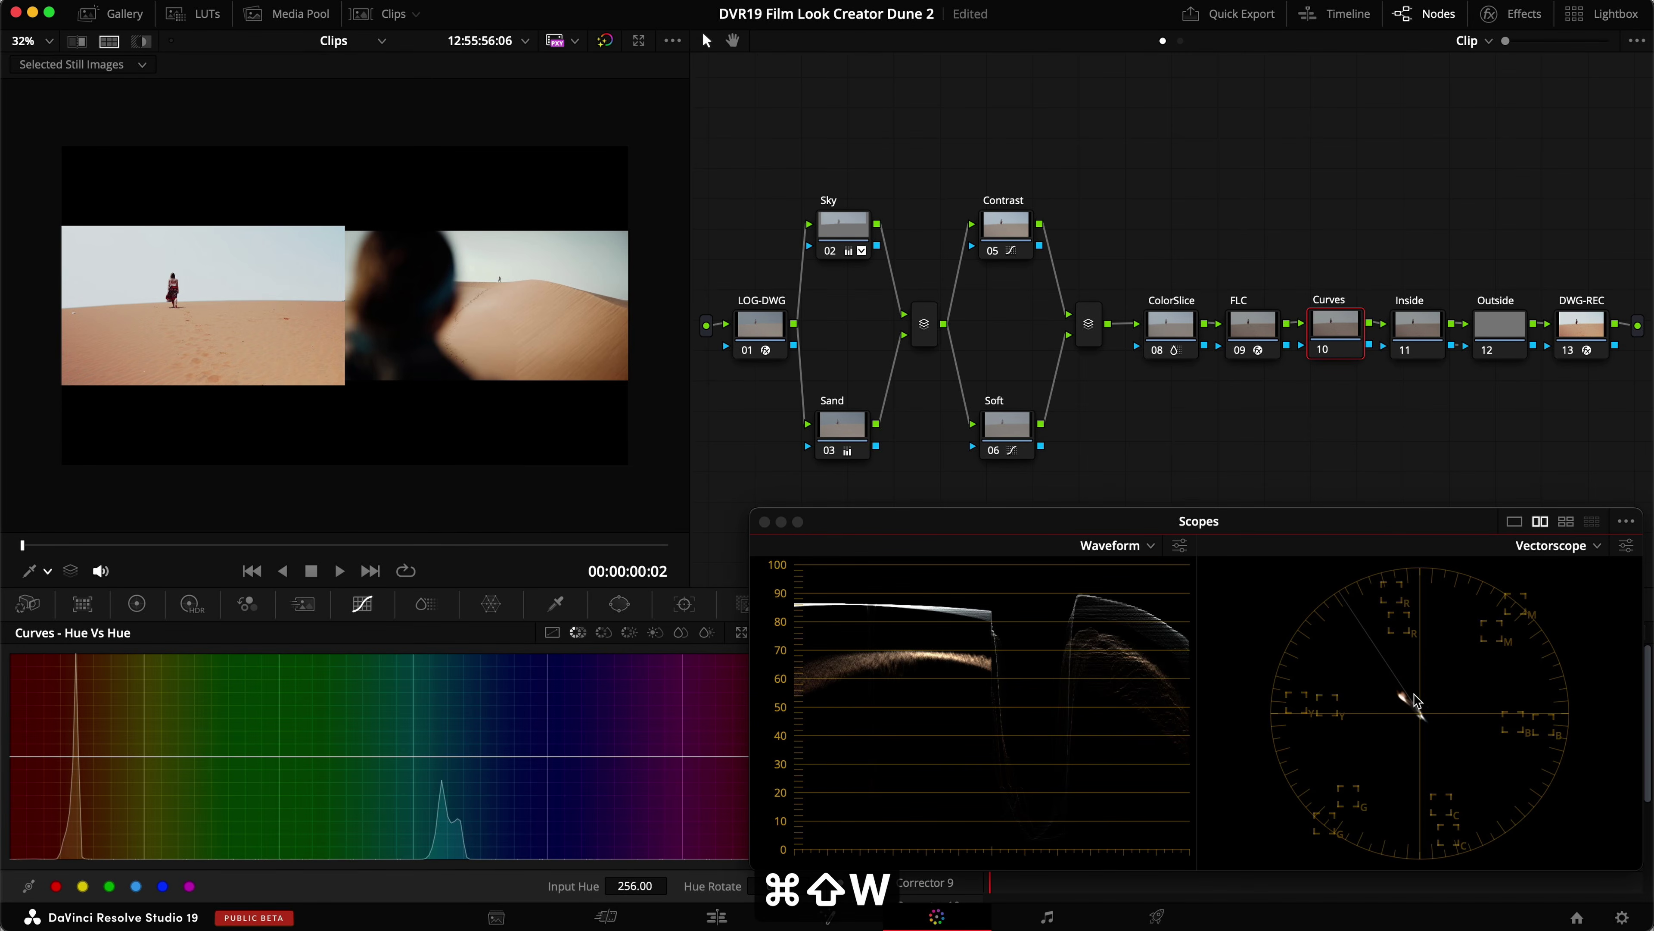
drag(1368, 522, 1329, 434)
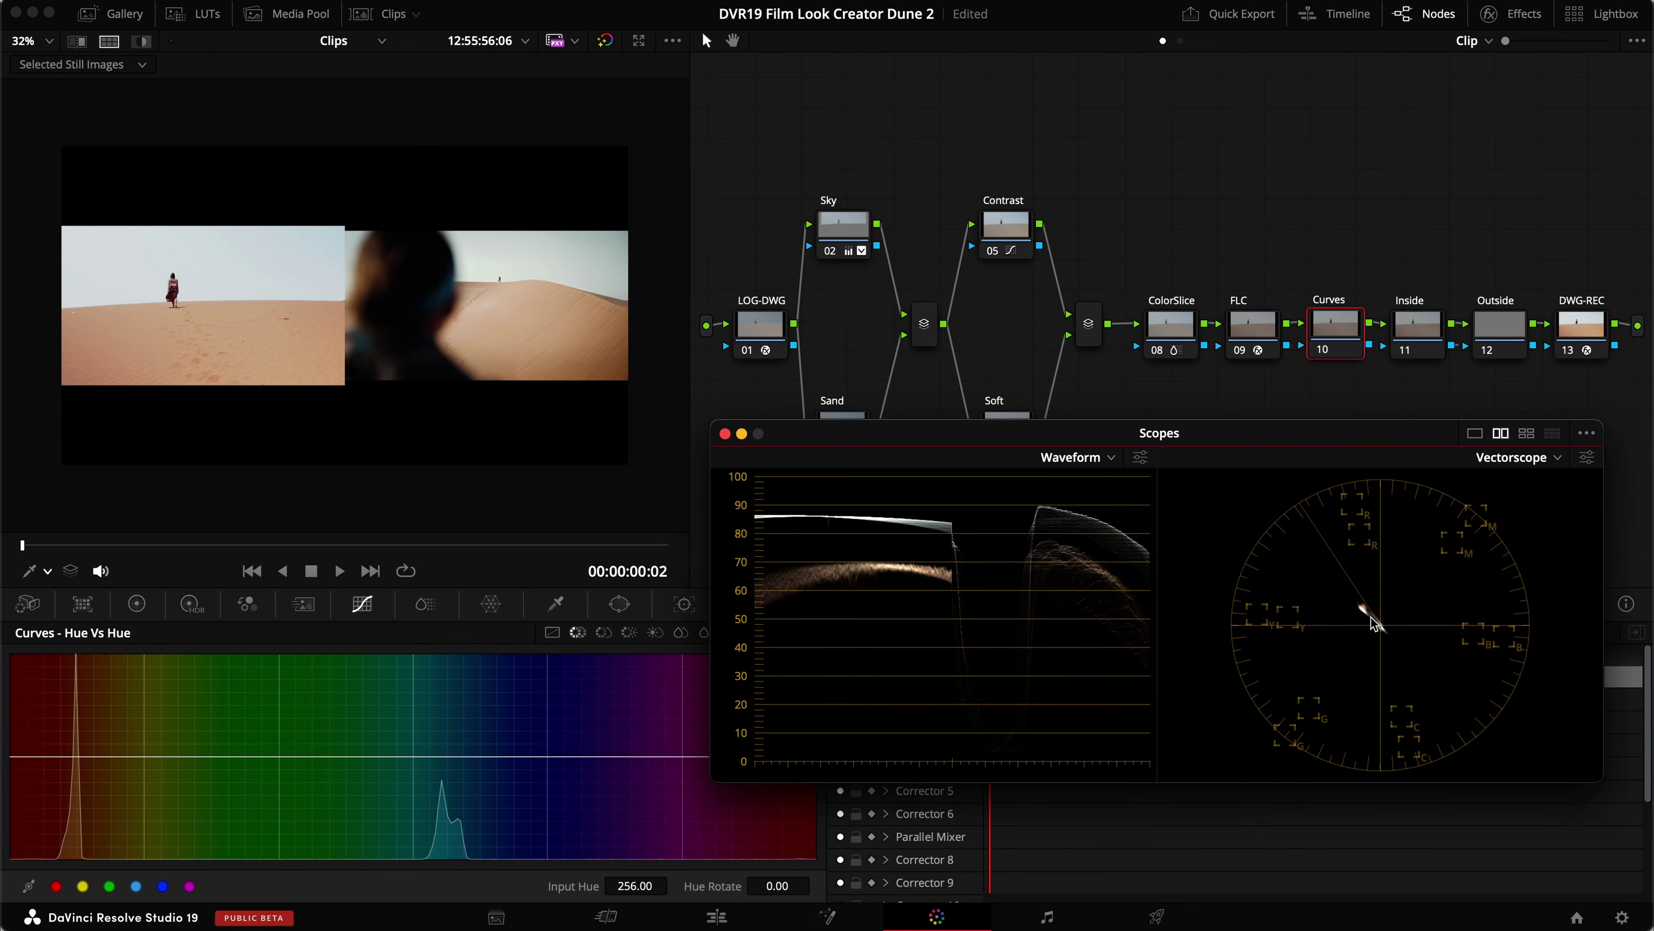
Try rotating all hues with a single Hue Vs Hue point, compare before and after, and remove the point.
drag(147, 763, 136, 719)
key(super+d)
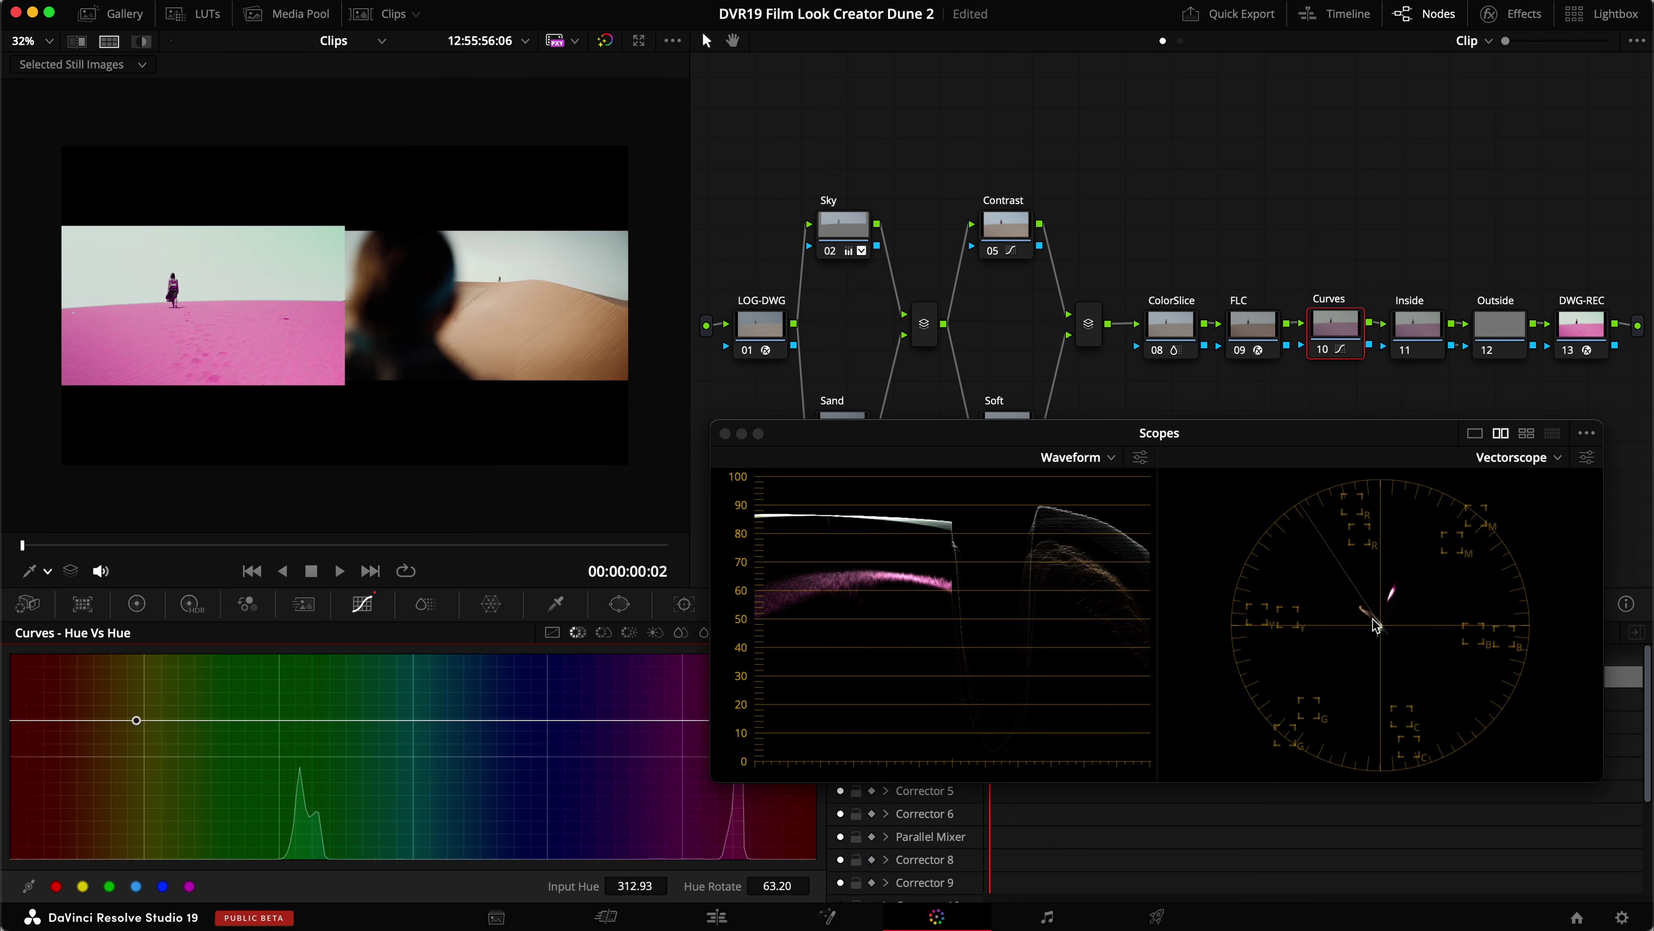
key(super+d)
key(super+d)
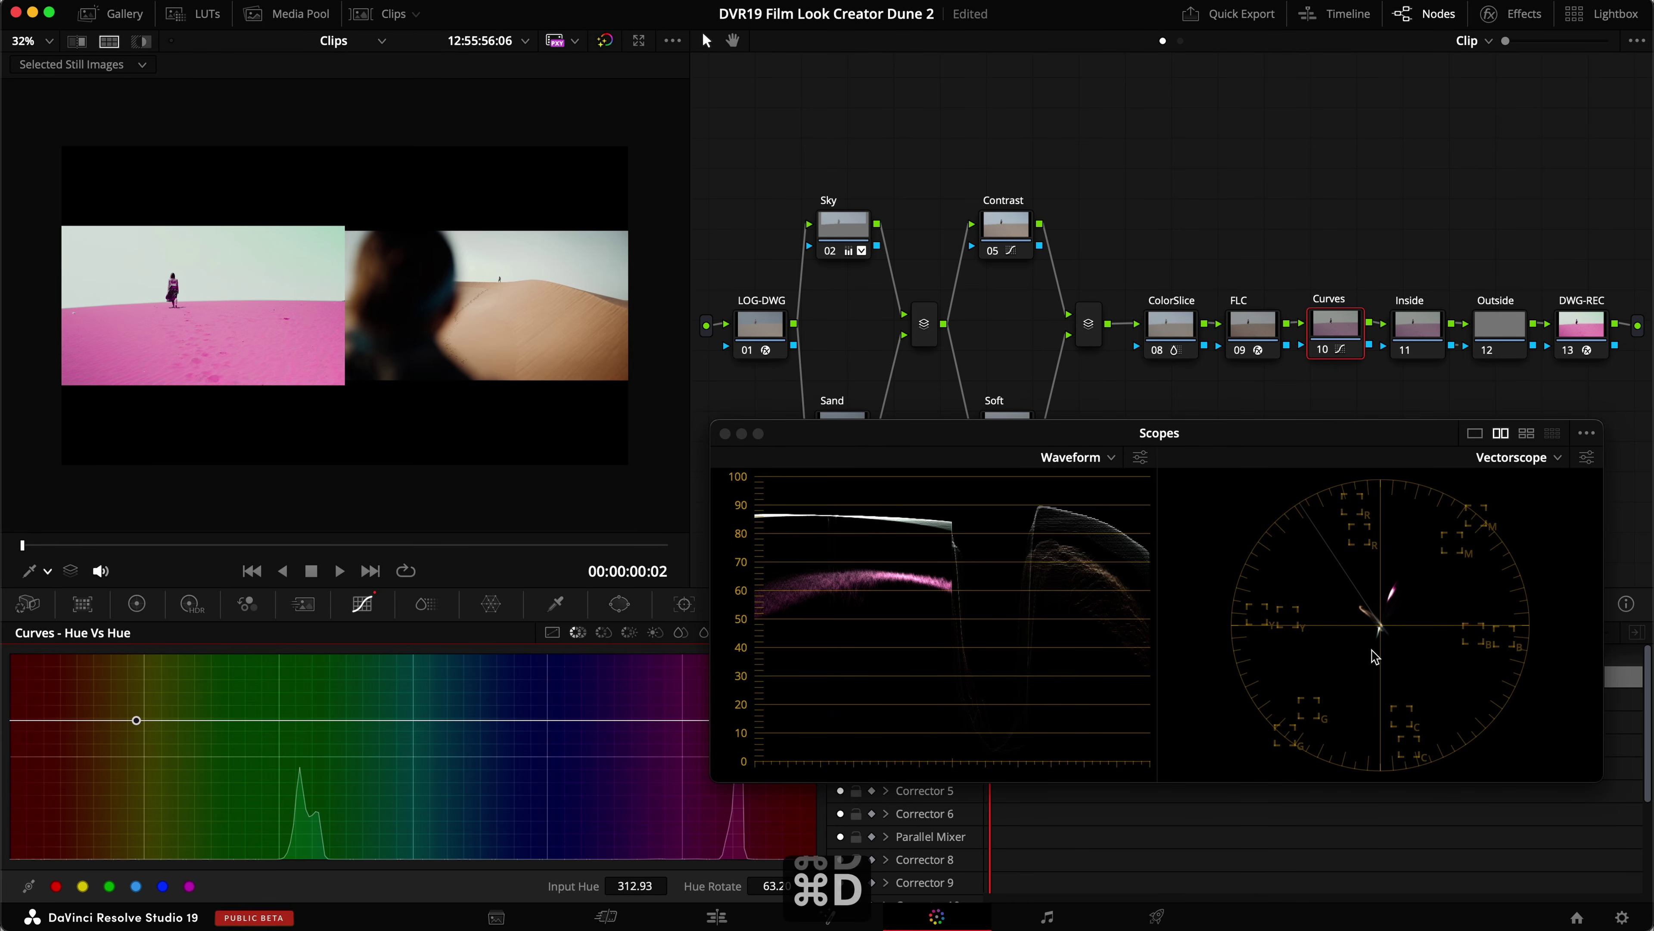
drag(140, 724, 261, 758)
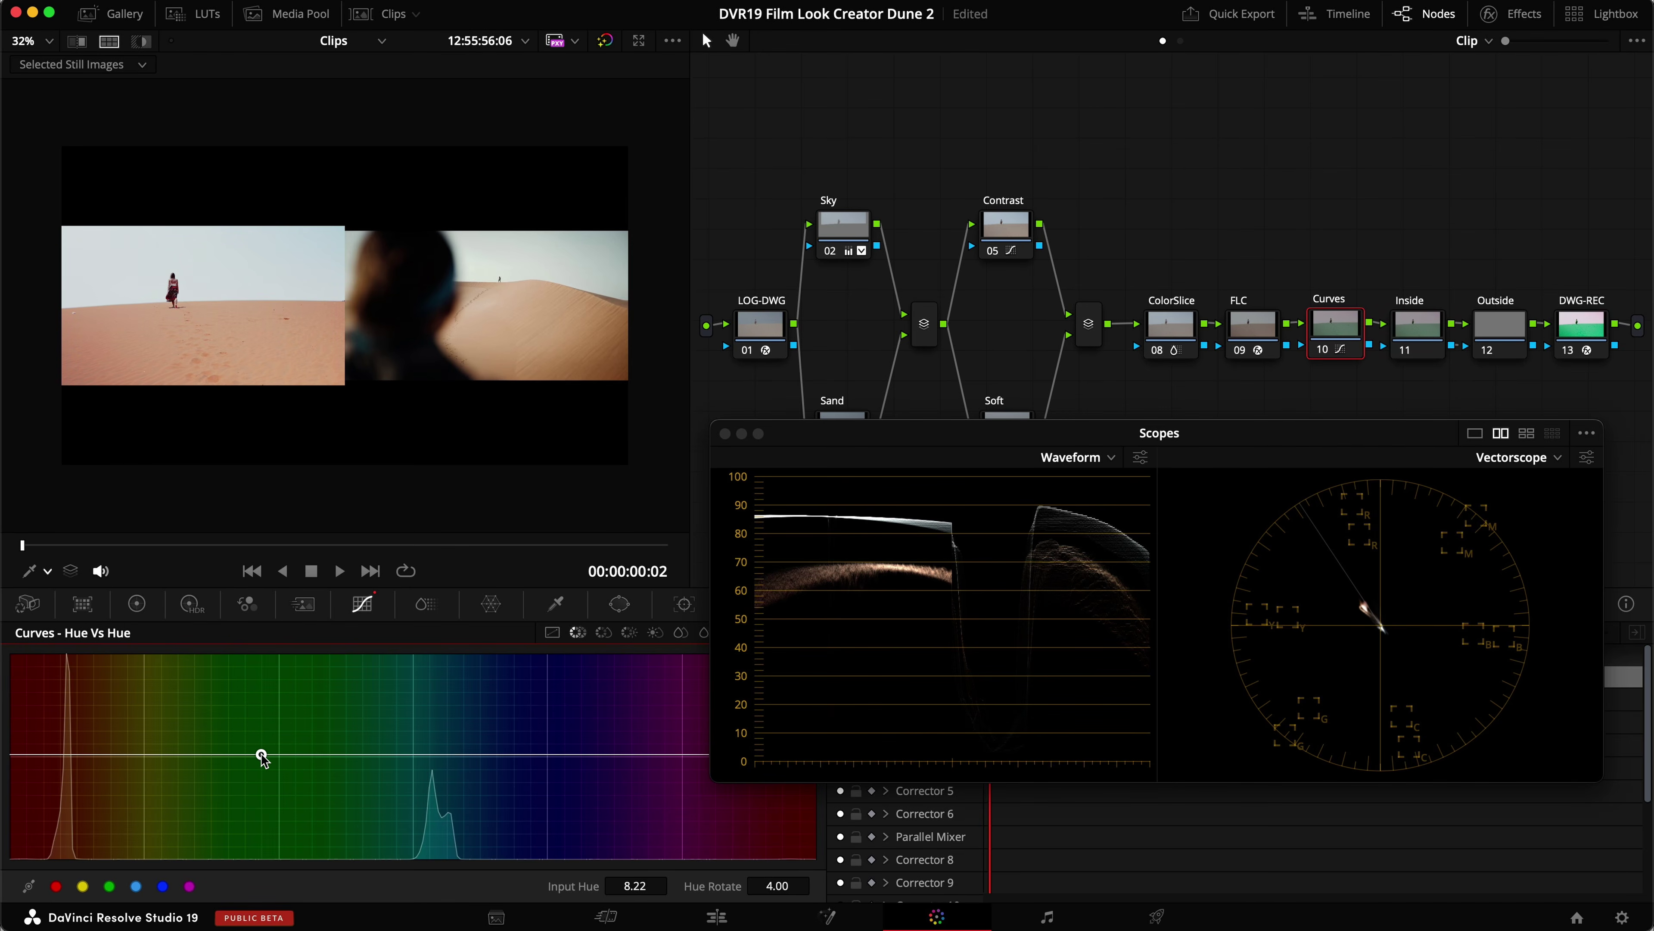
right_click(260, 757)
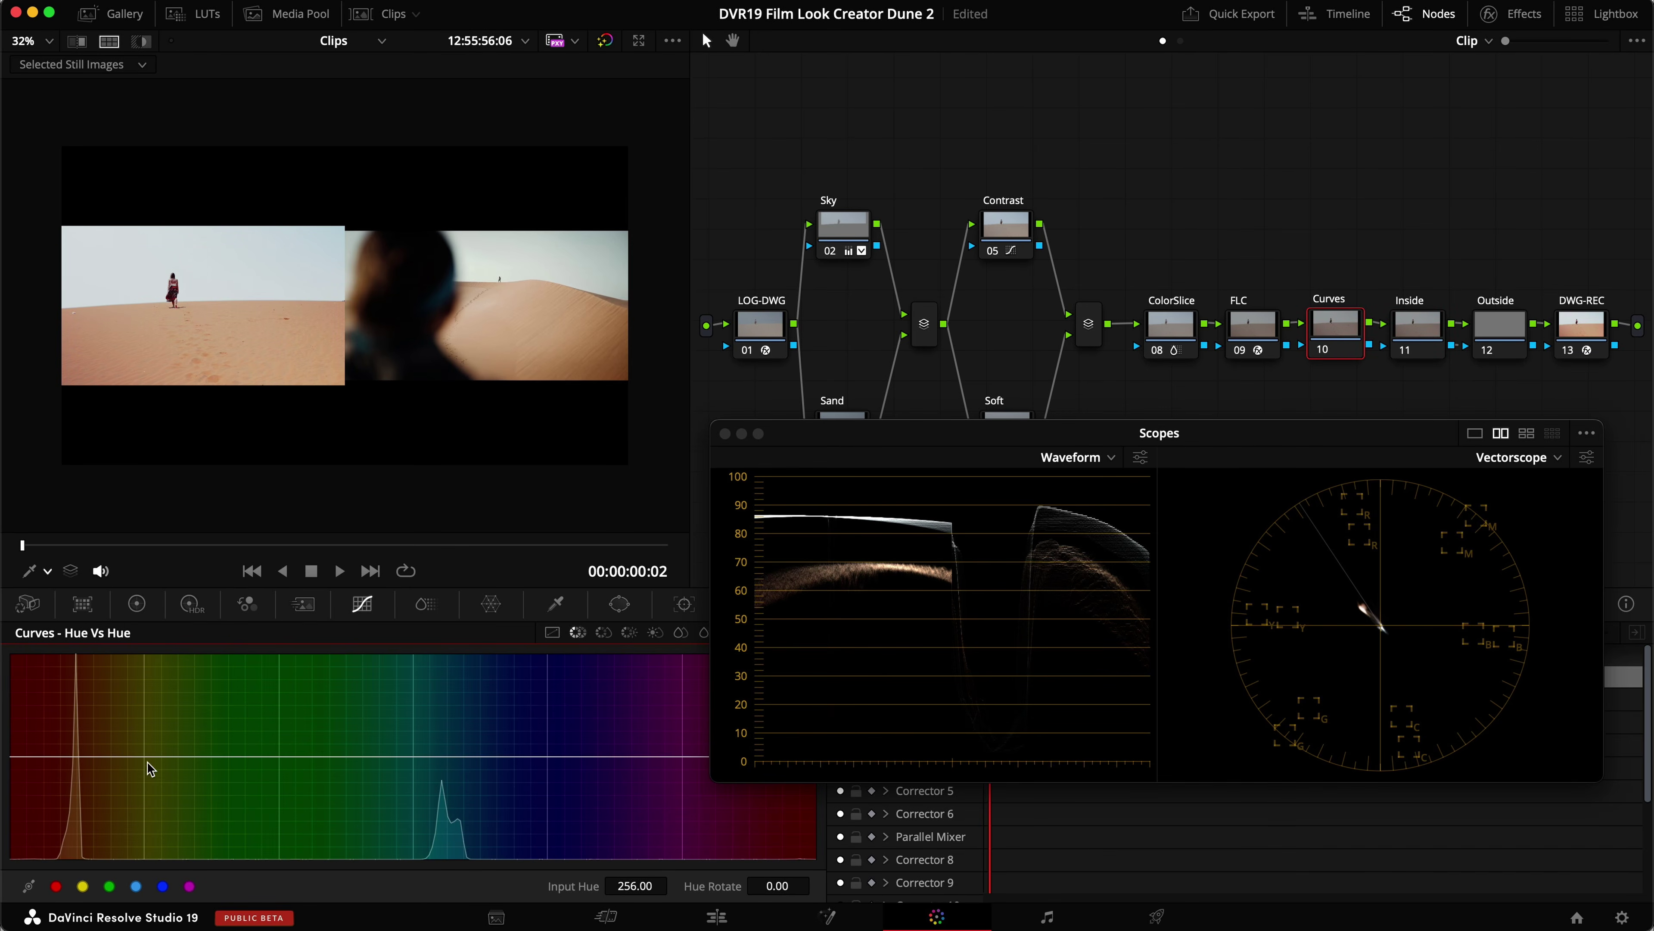
Add Hue Vs Hue points at input hue 336.27 and 209.31, moving the Scopes window off the curve.
click(189, 756)
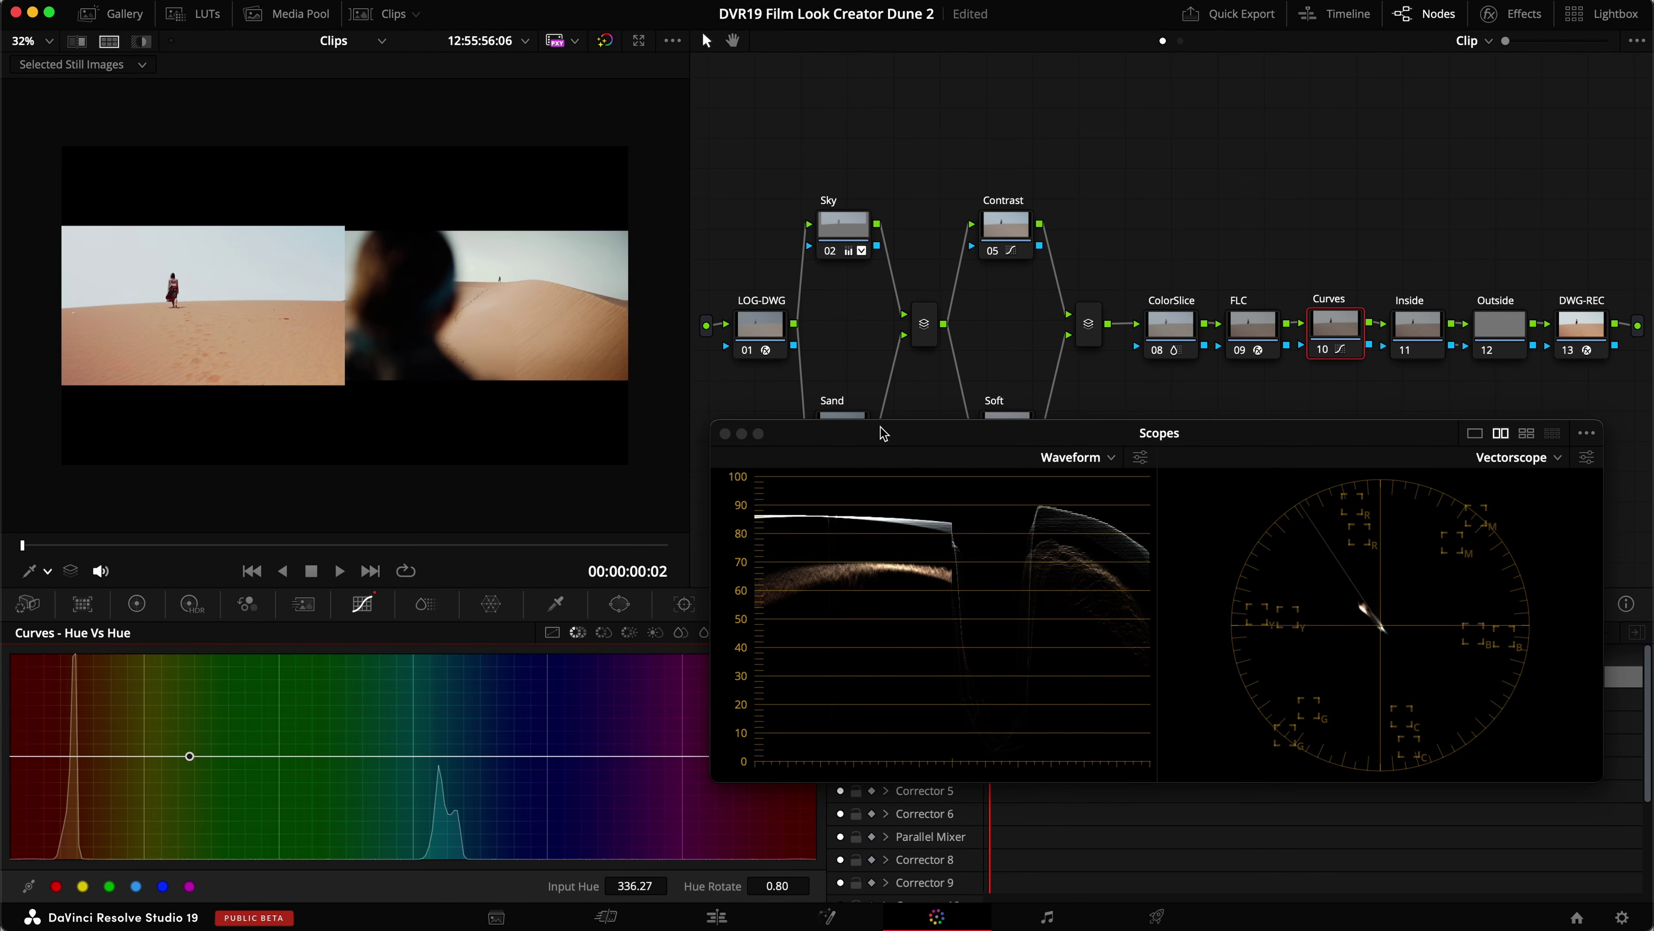
drag(886, 433, 990, 420)
click(712, 756)
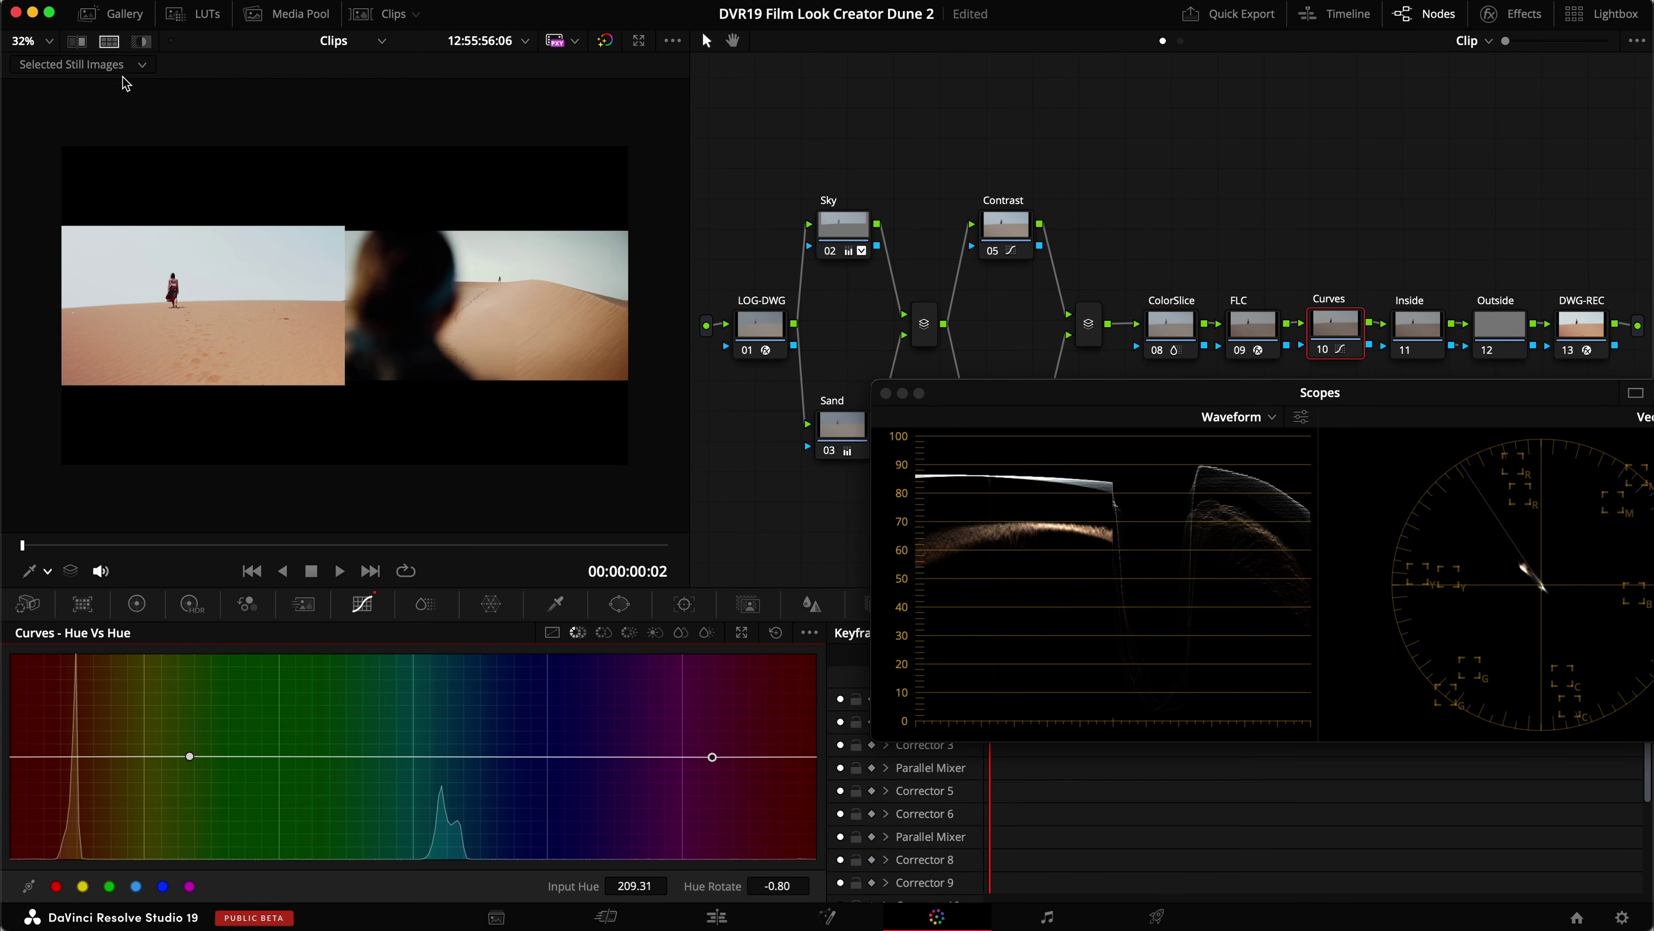
Turn off the split screen and switch the viewer's on-screen control to Qualifier for sampling colors.
click(109, 41)
scroll(189, 229, up, 5)
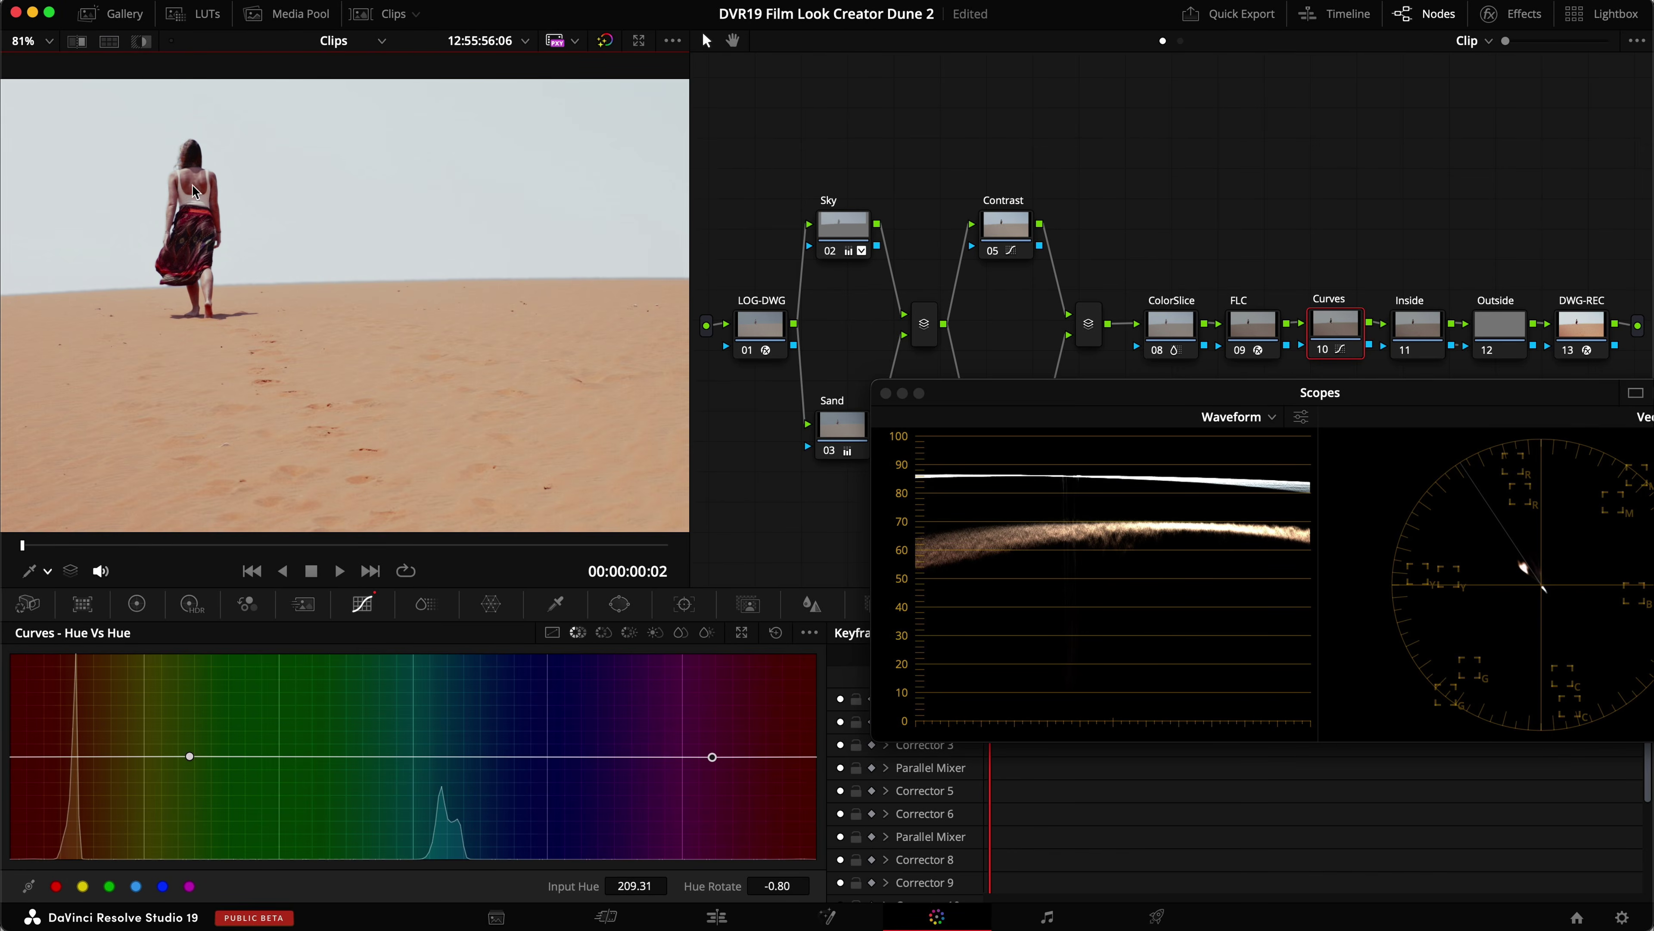
click(47, 572)
click(47, 572)
click(45, 576)
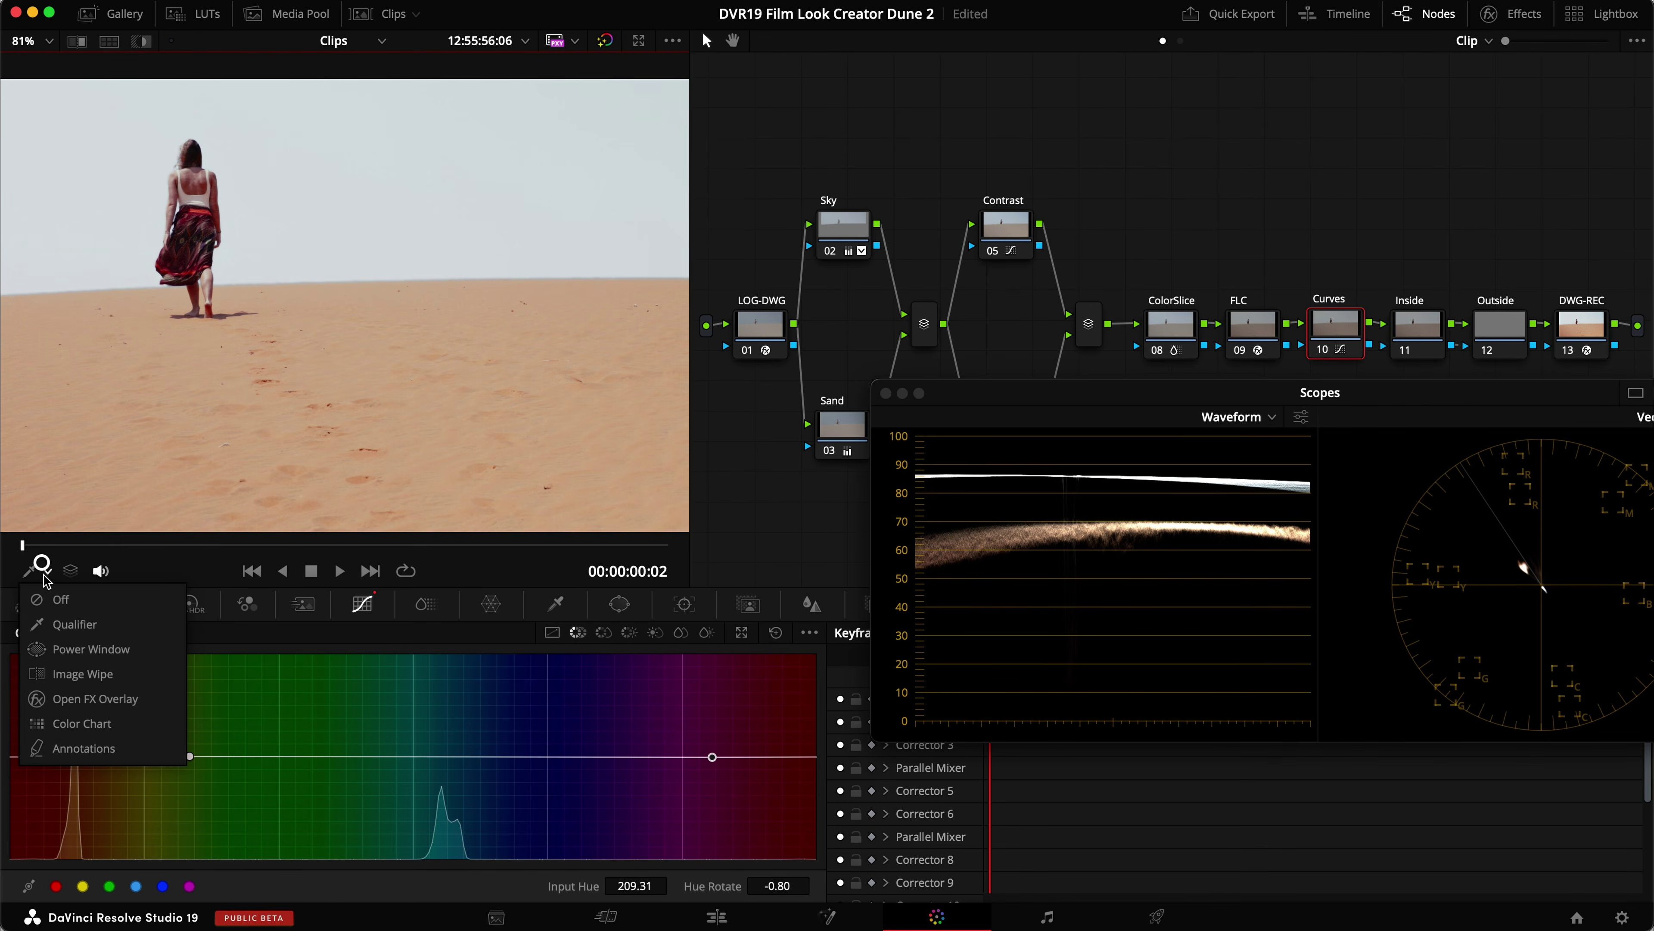
click(73, 624)
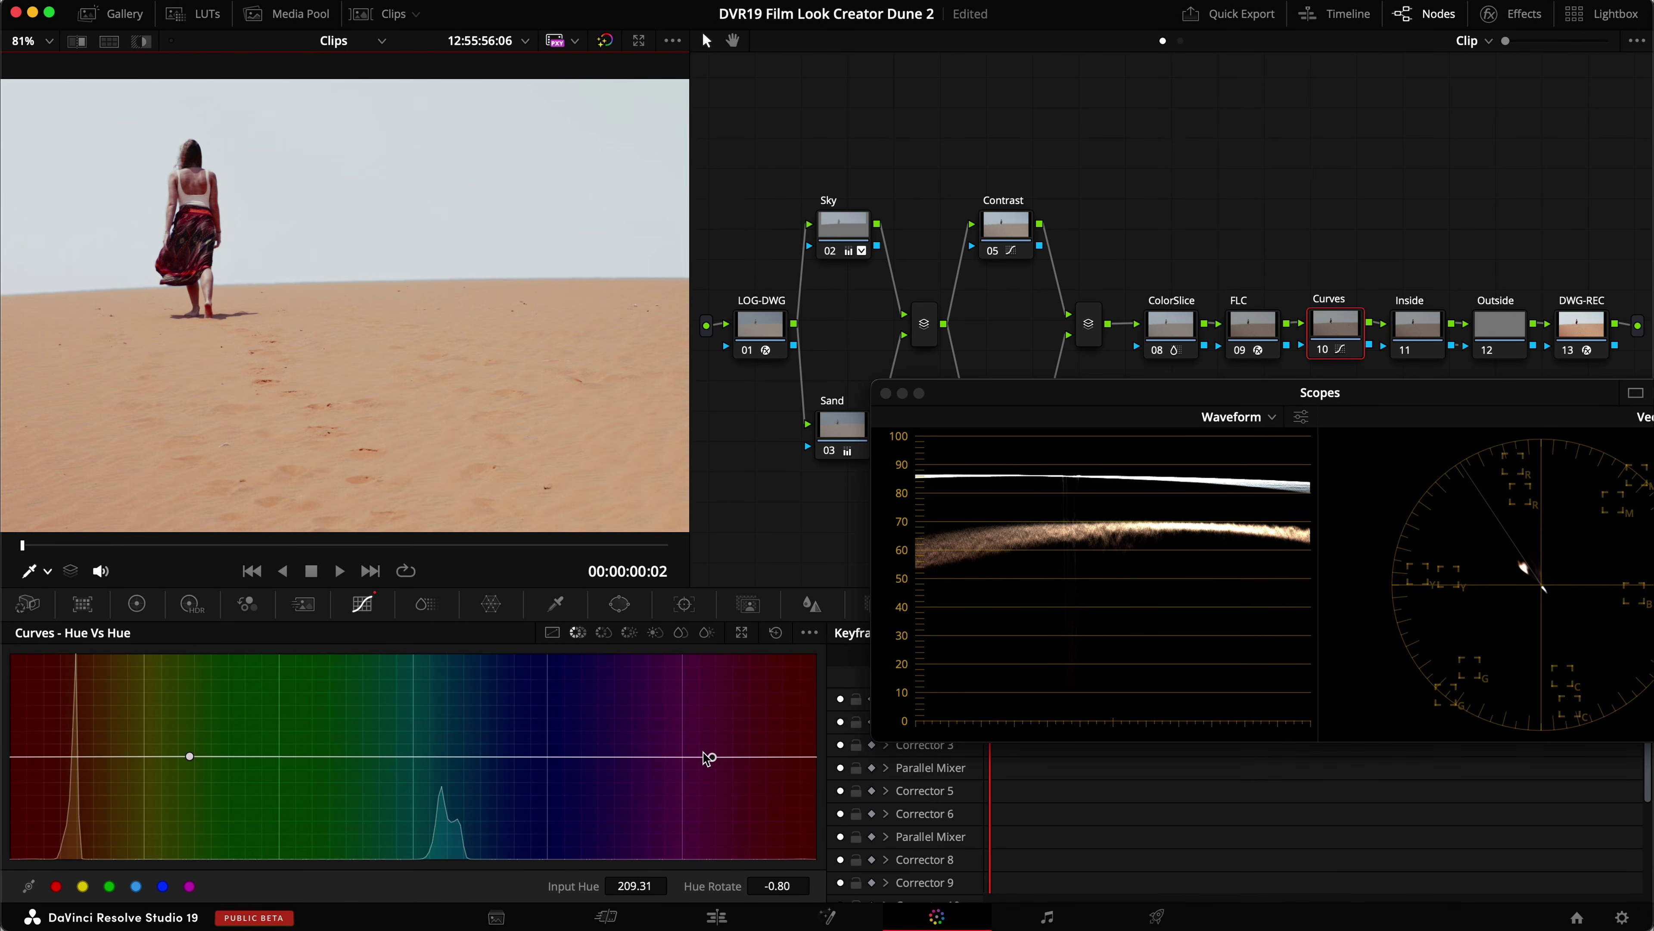
Set the magenta-side Hue Vs Hue point to input hue 211.36 and hue rotate -28.00, and compare the node before and after.
drag(712, 759, 708, 772)
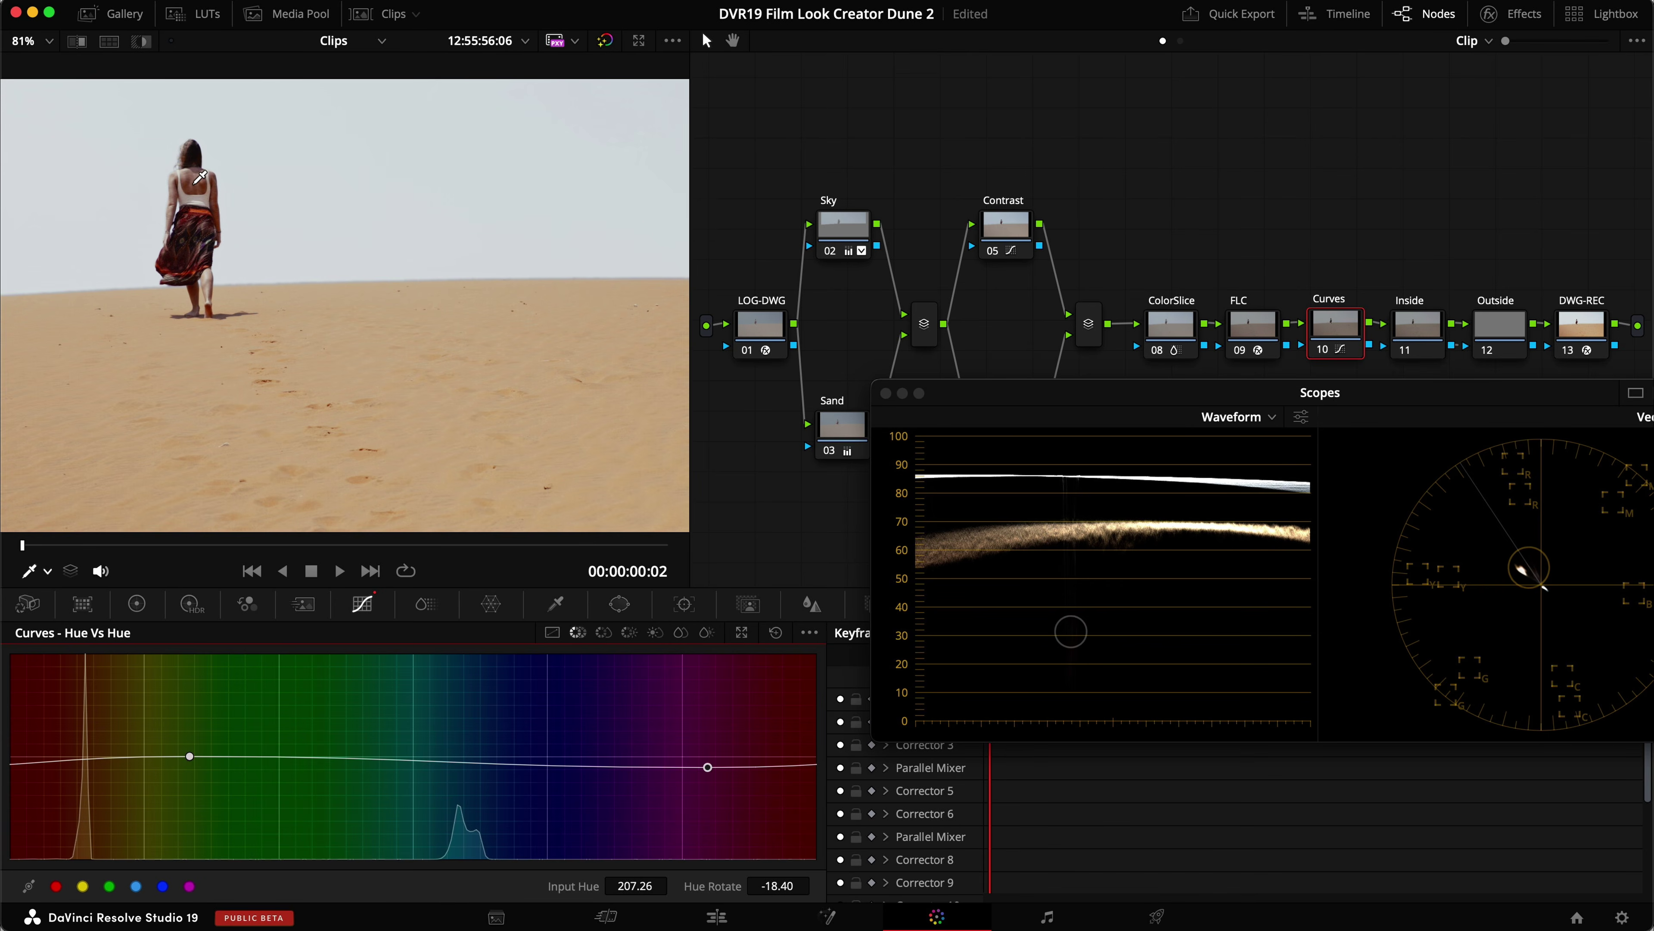
drag(708, 767, 716, 772)
key(super+d)
key(super+d)
key(super+d)
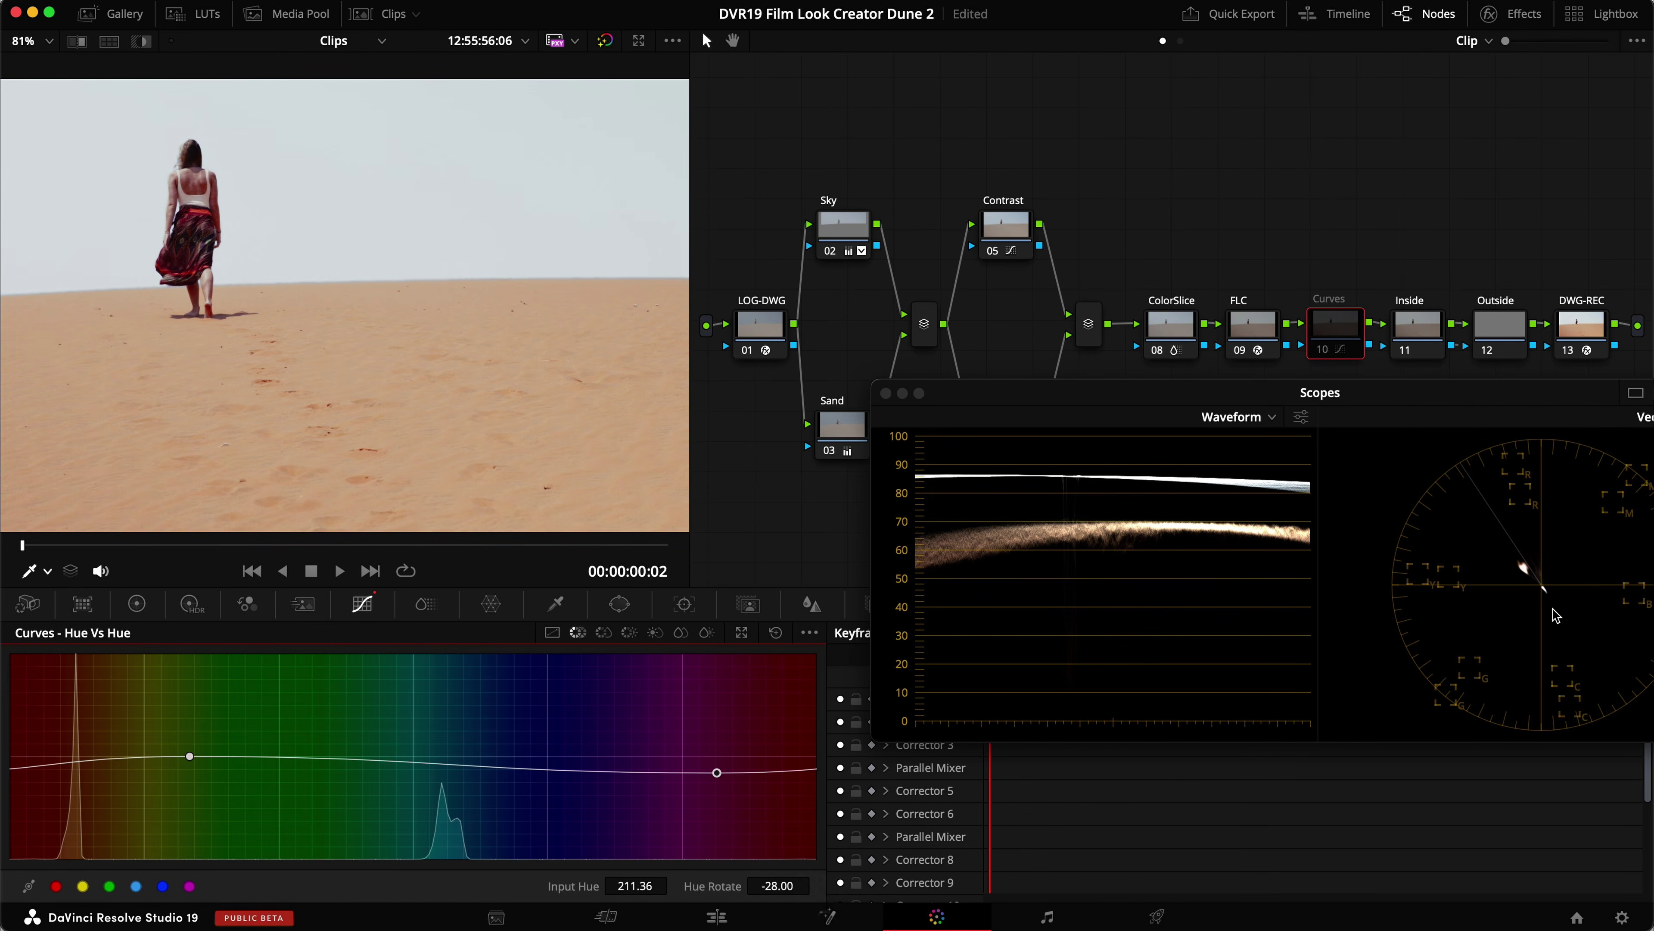
key(super+d)
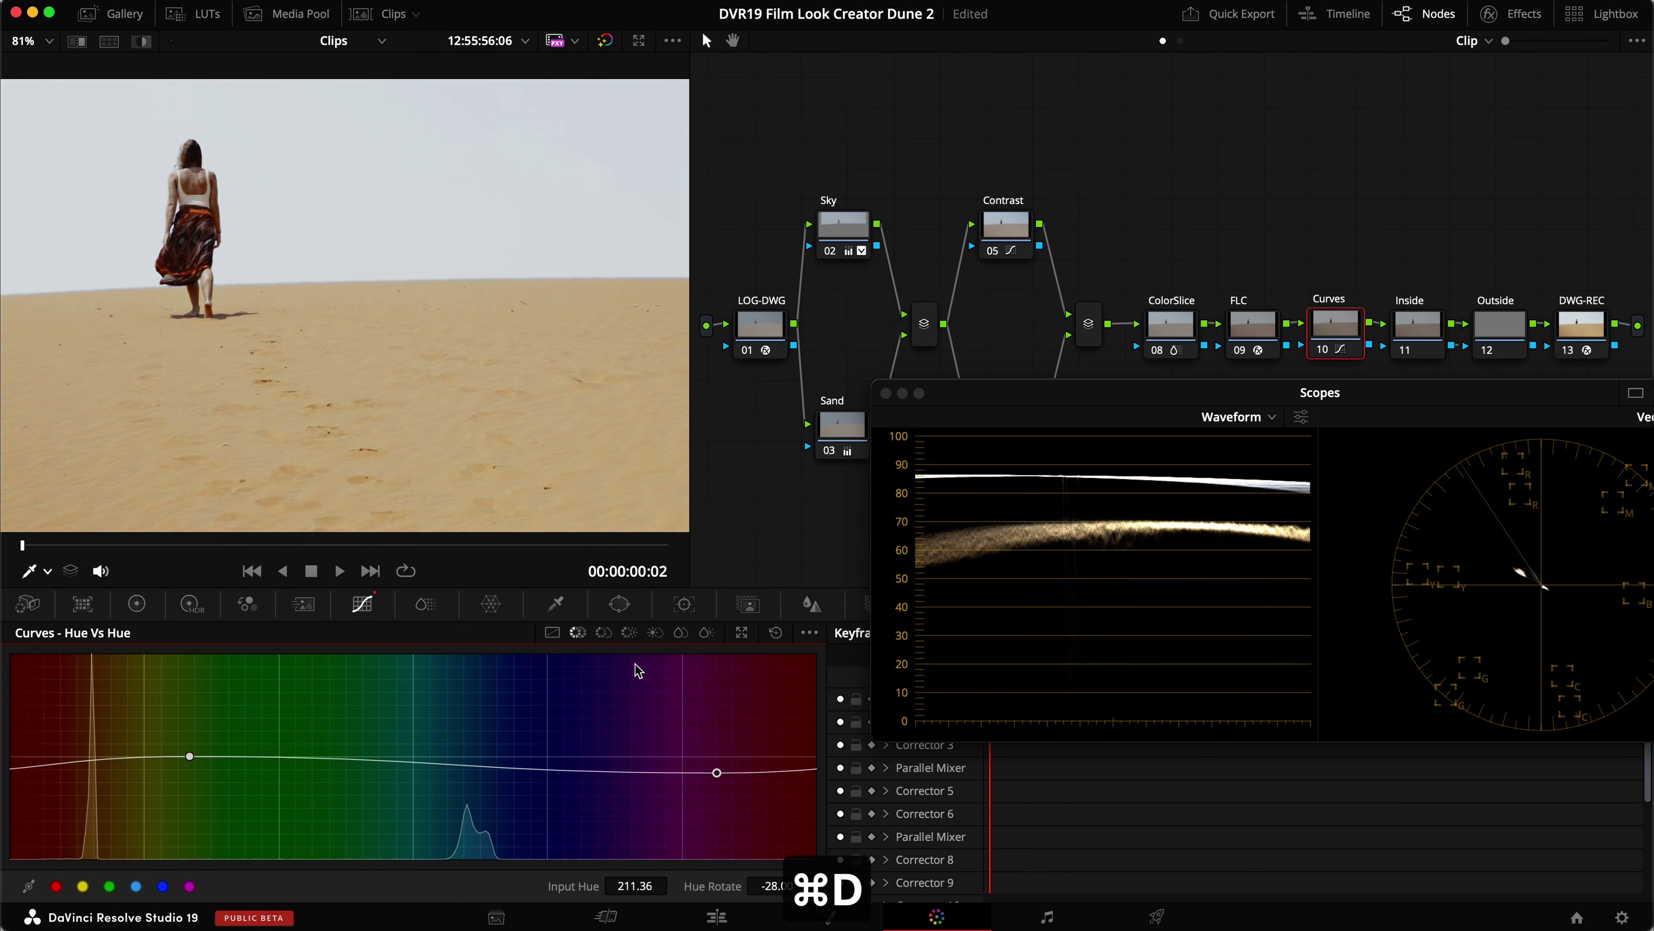
Show the reference in split screen, add teal and blue-violet anchor points, and set the yellow-green Hue Vs Hue point to input hue 334.63, rotate 10.40.
key(shift+z)
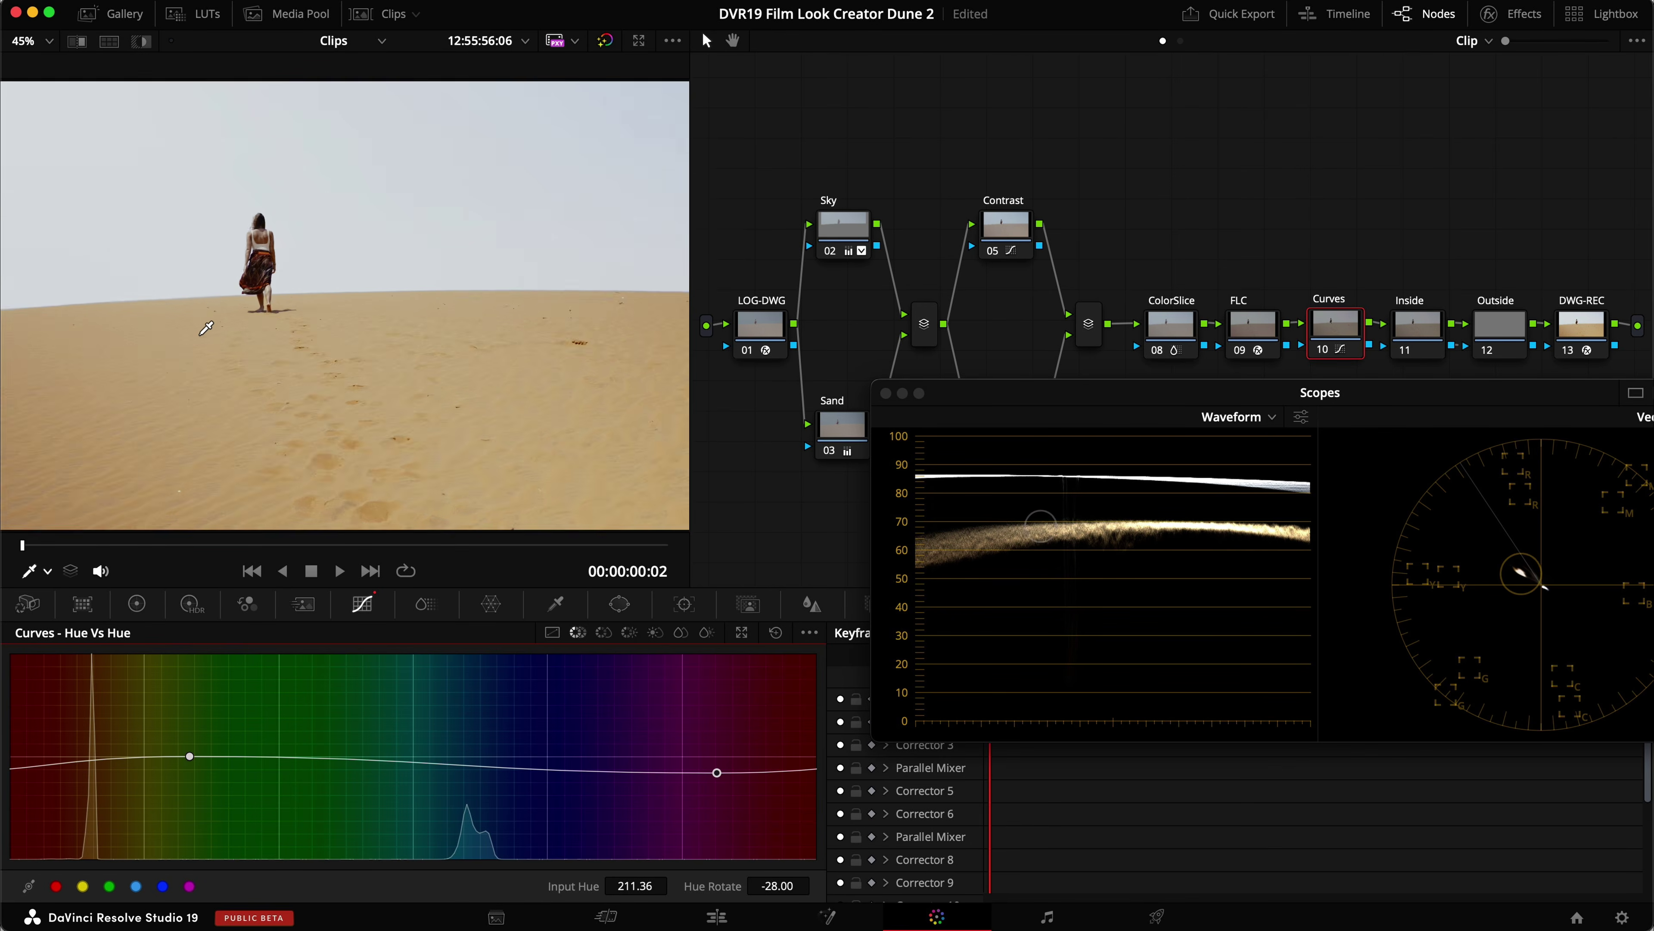
click(108, 41)
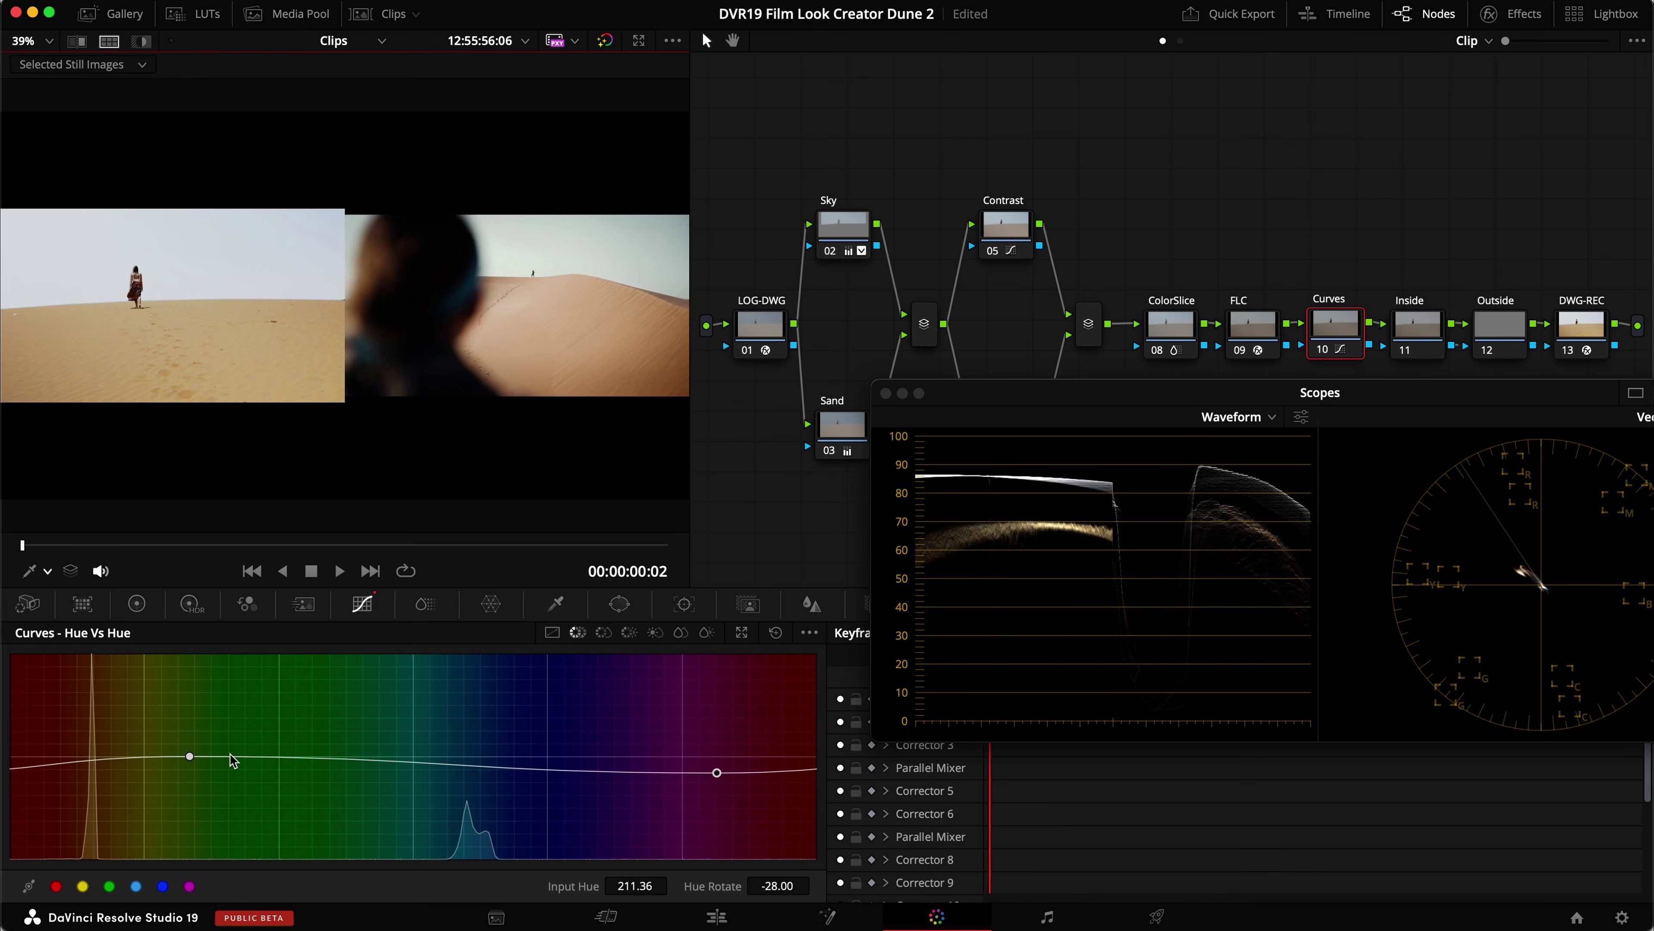
click(349, 758)
click(629, 773)
drag(629, 773, 623, 758)
click(189, 756)
drag(189, 756, 185, 751)
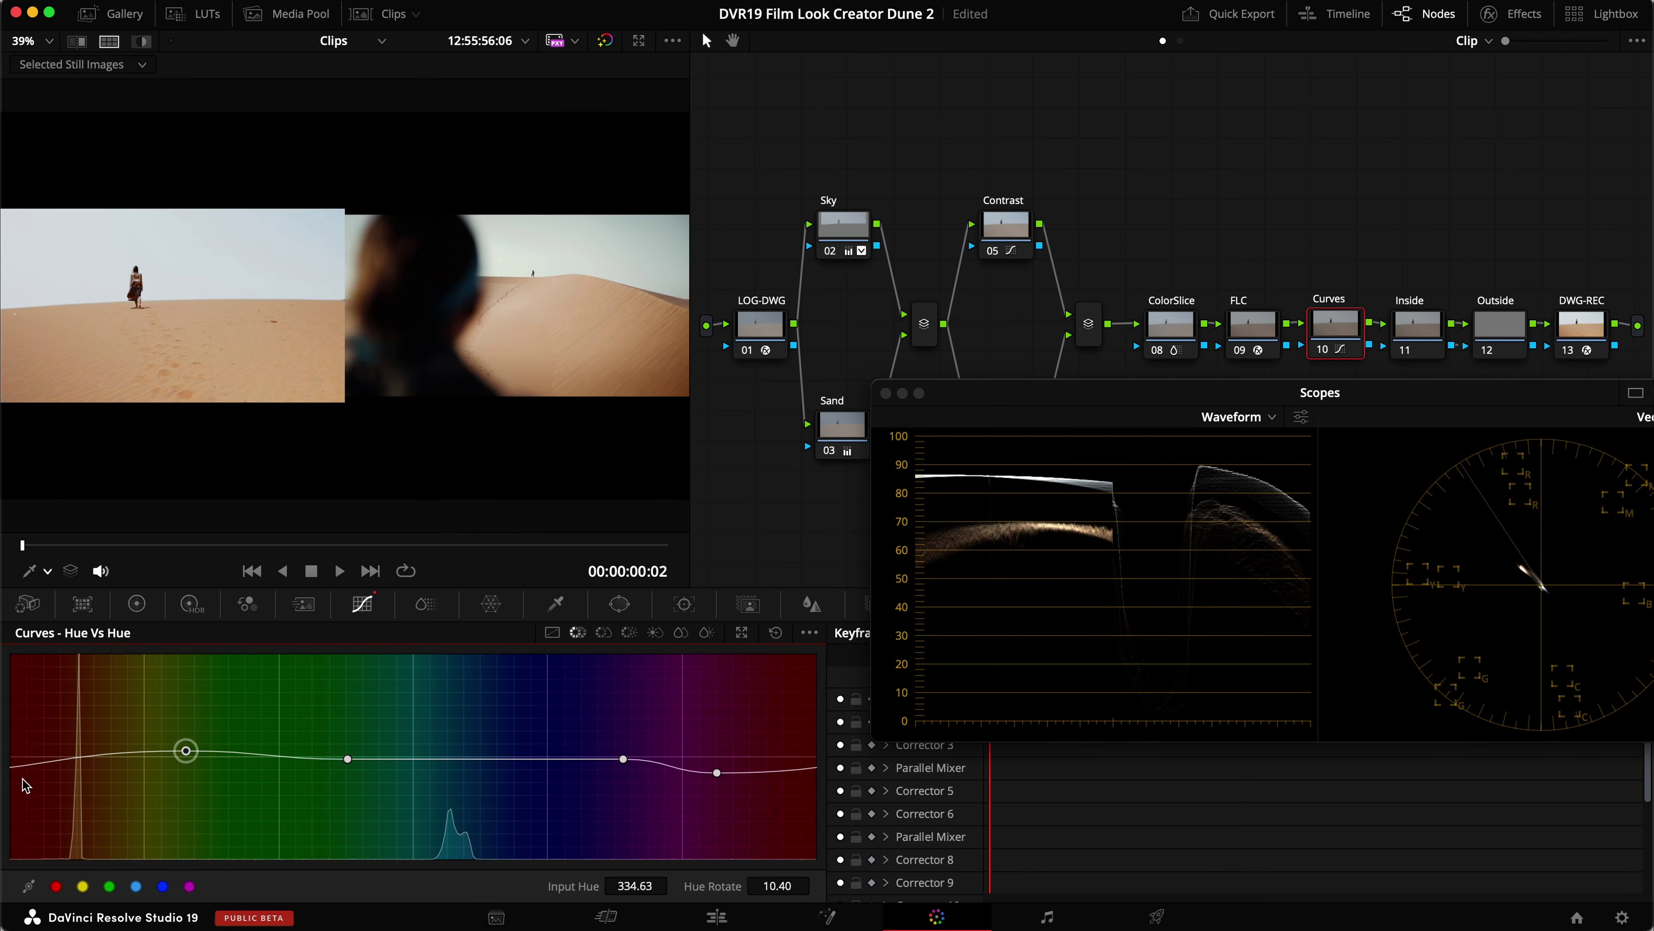
Add a red Hue Vs Hue point at input hue 261.32, raise the yellow-green point, and compare the Curves node before and after.
drag(26, 768, 24, 769)
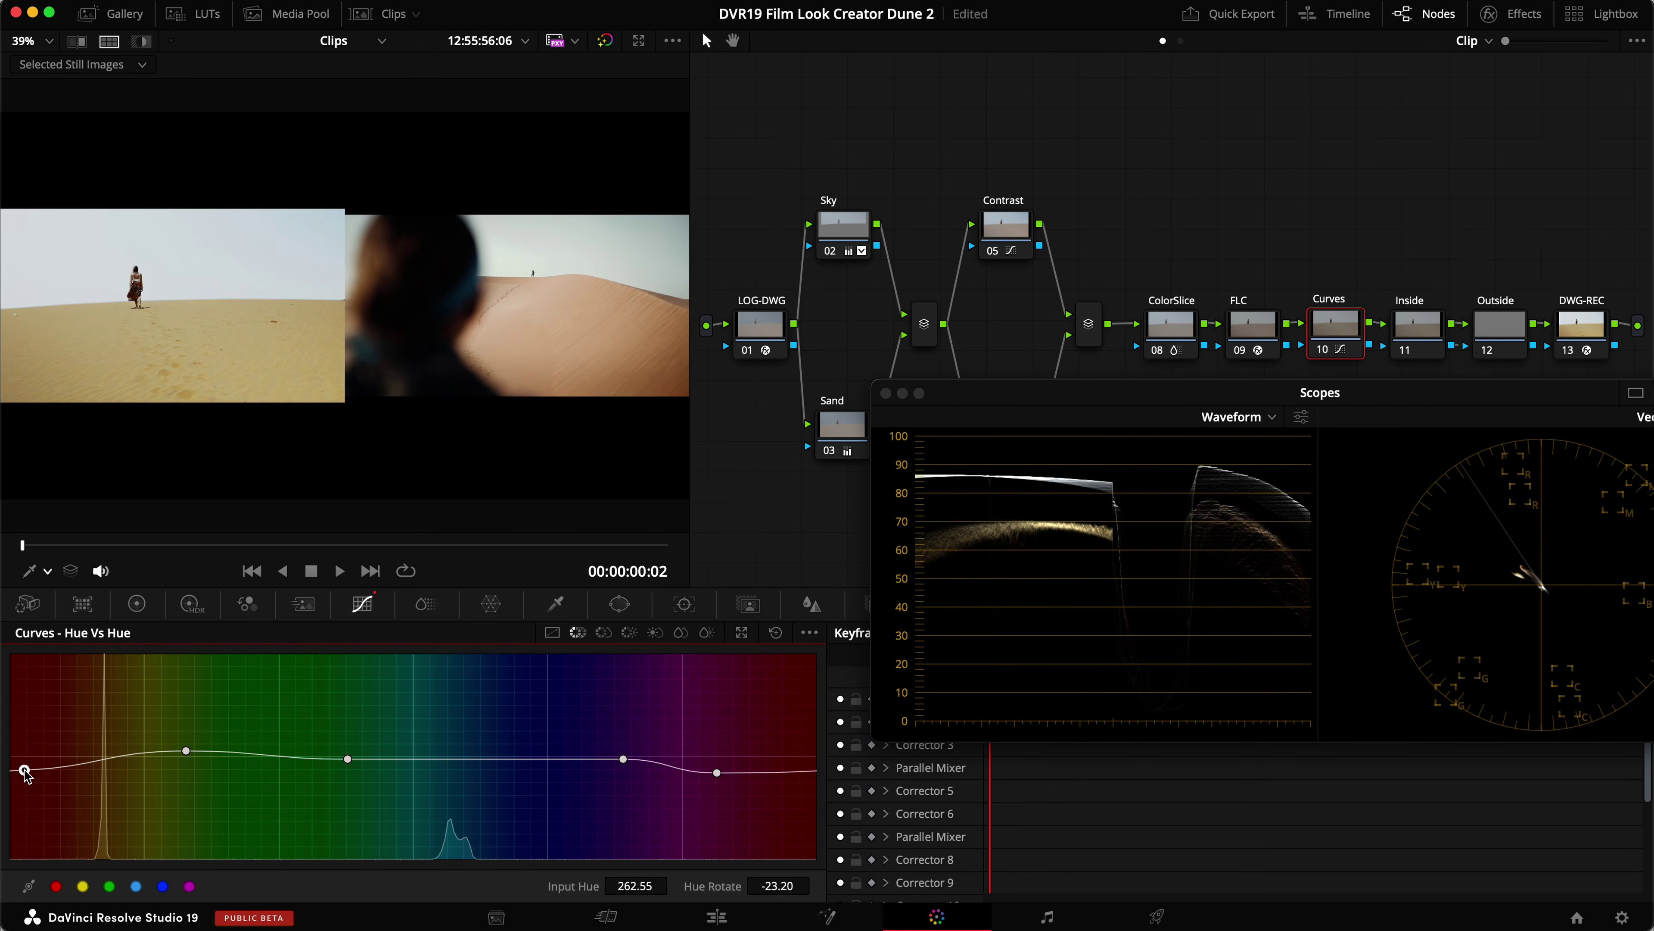
mouse_move(185, 751)
mouse_down()
mouse_move(191, 712)
mouse_move(195, 728)
mouse_move(155, 743)
mouse_move(175, 741)
mouse_up()
drag(25, 769, 23, 770)
key(super+d)
key(super+d)
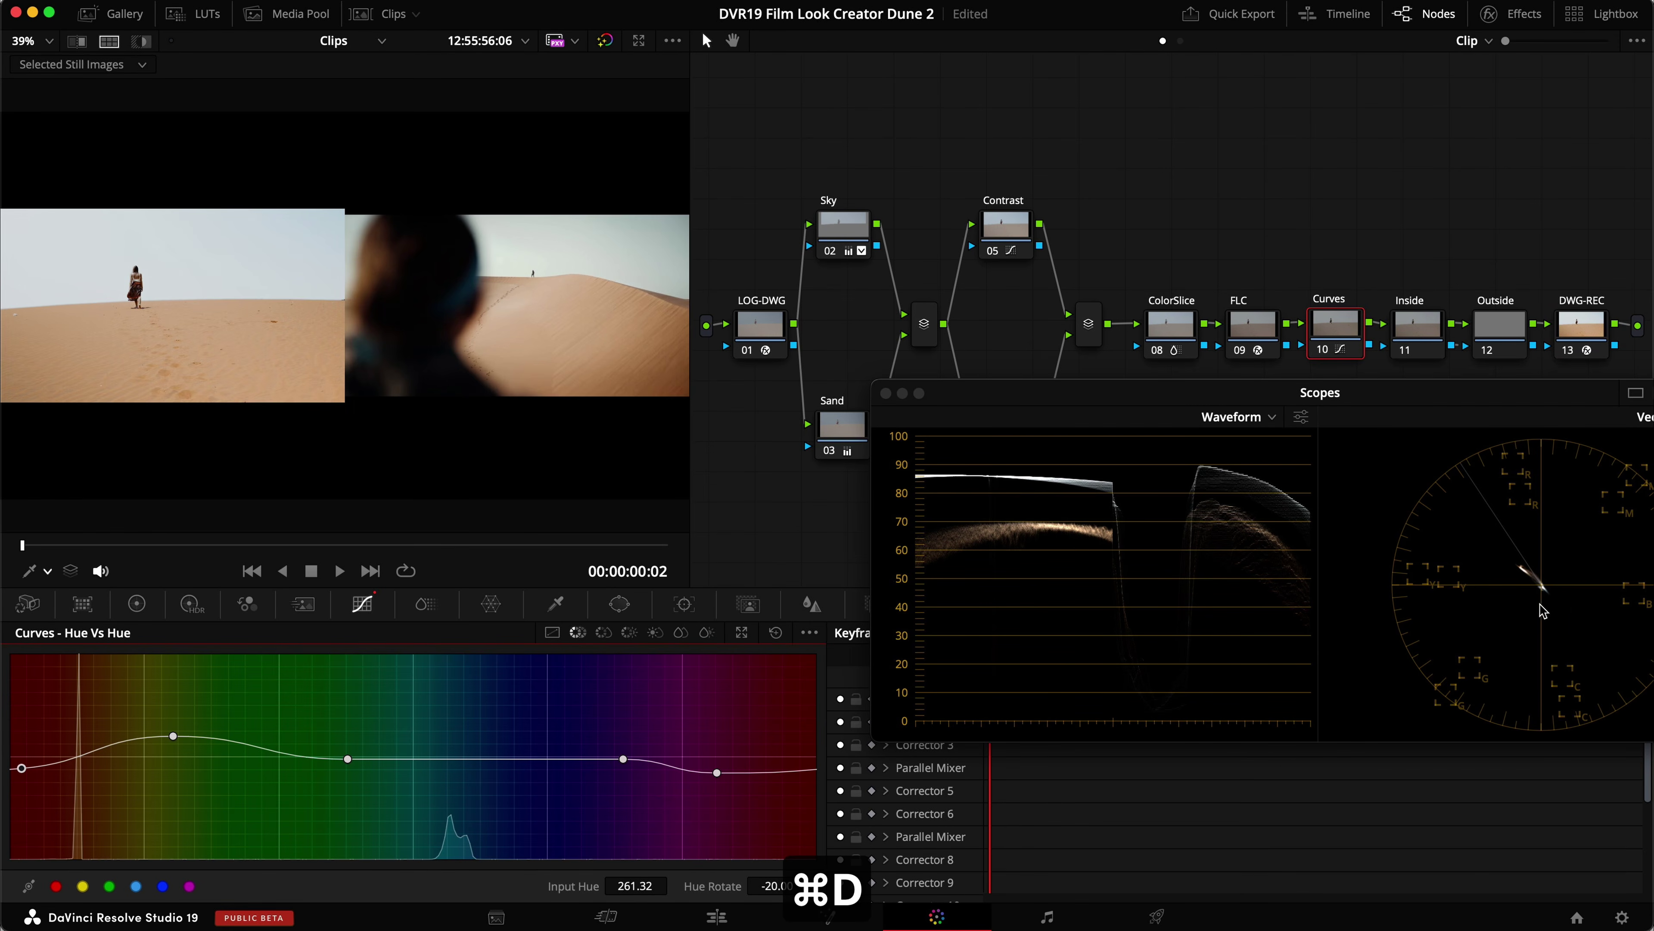
key(super+d)
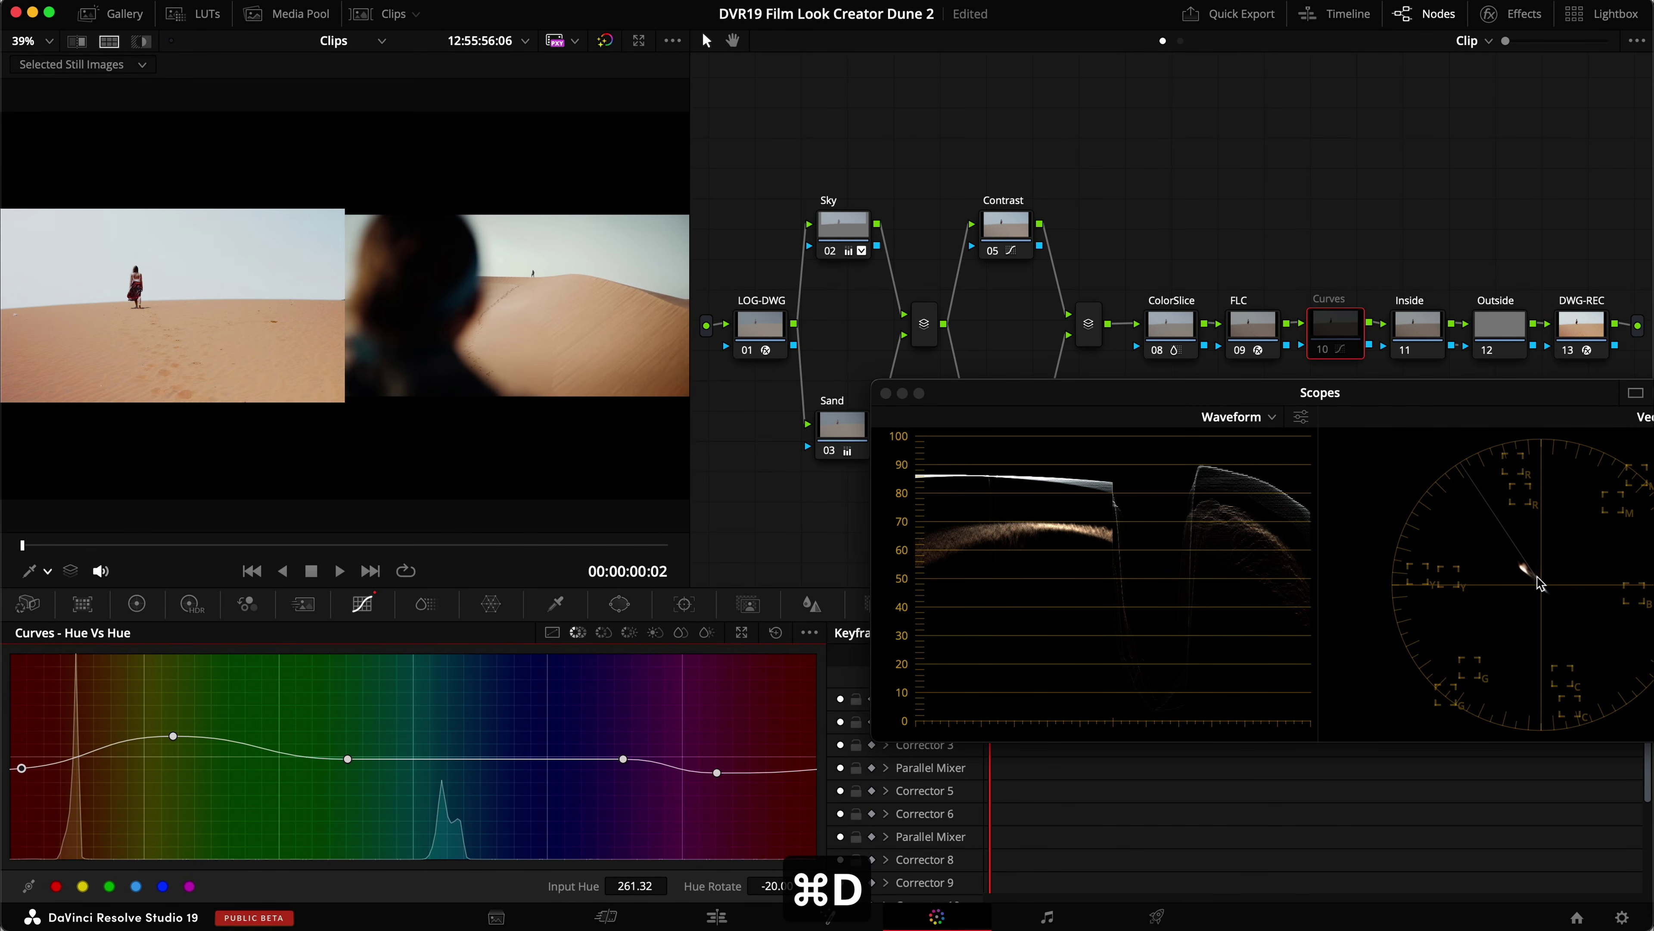
key(super+d)
Set the red Hue Vs Hue point's rotate to -18.40 and the yellow-green point to input hue 328.08, rotate 24.80, then save after comparing.
drag(21, 768, 22, 767)
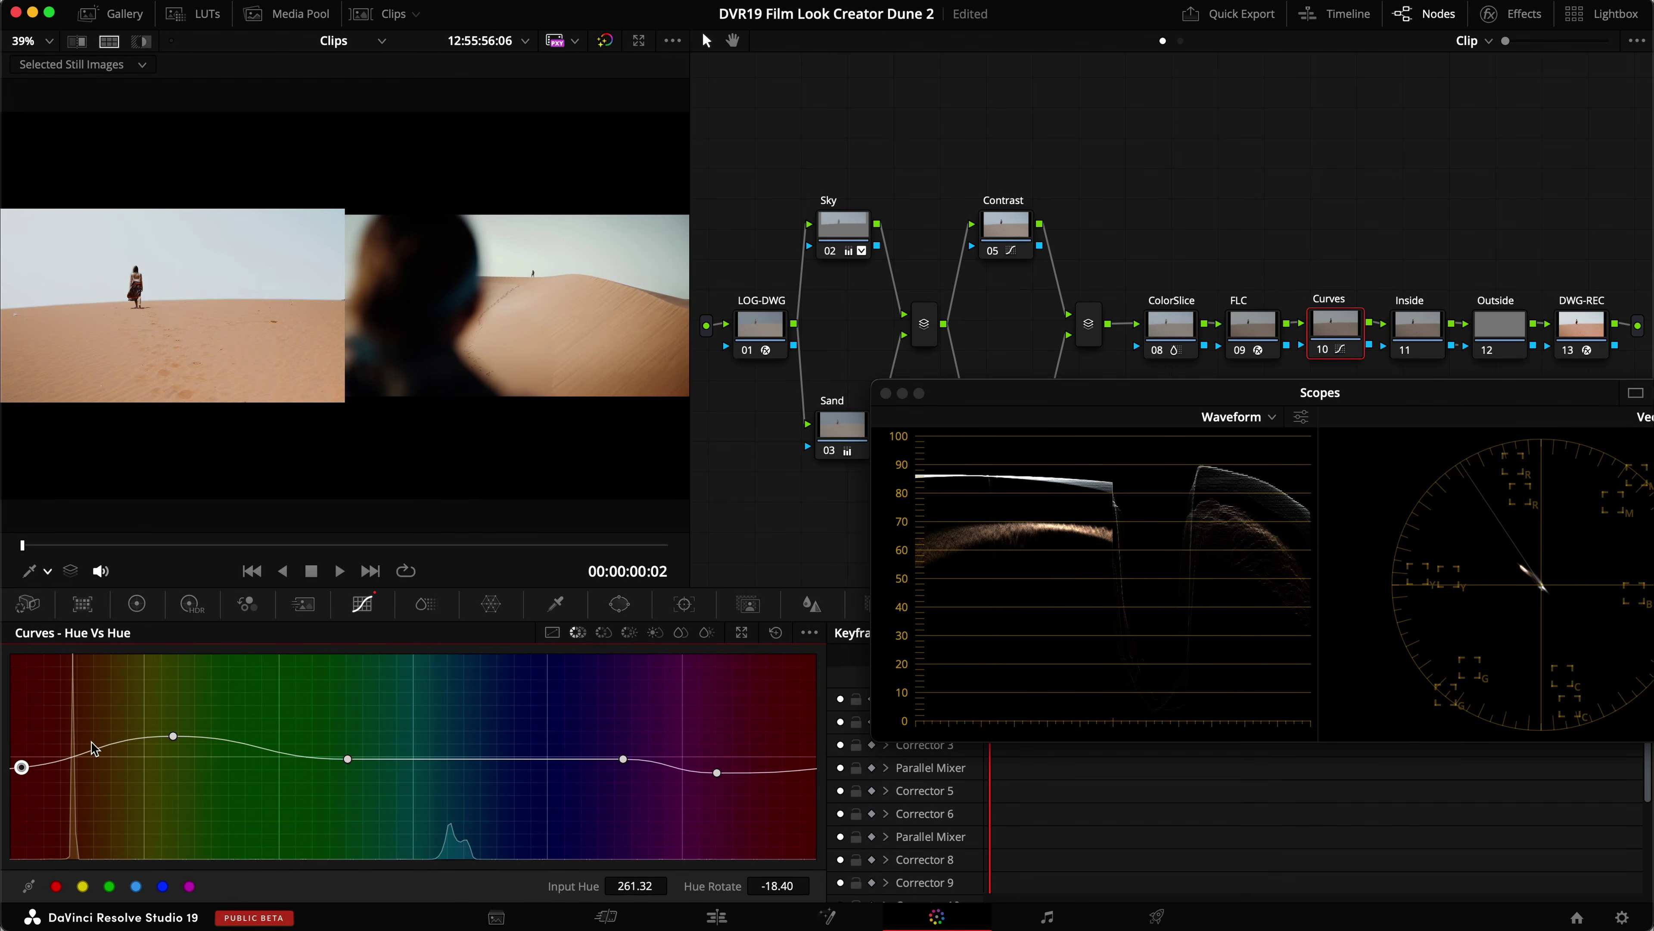
drag(174, 736, 171, 742)
key(super+d)
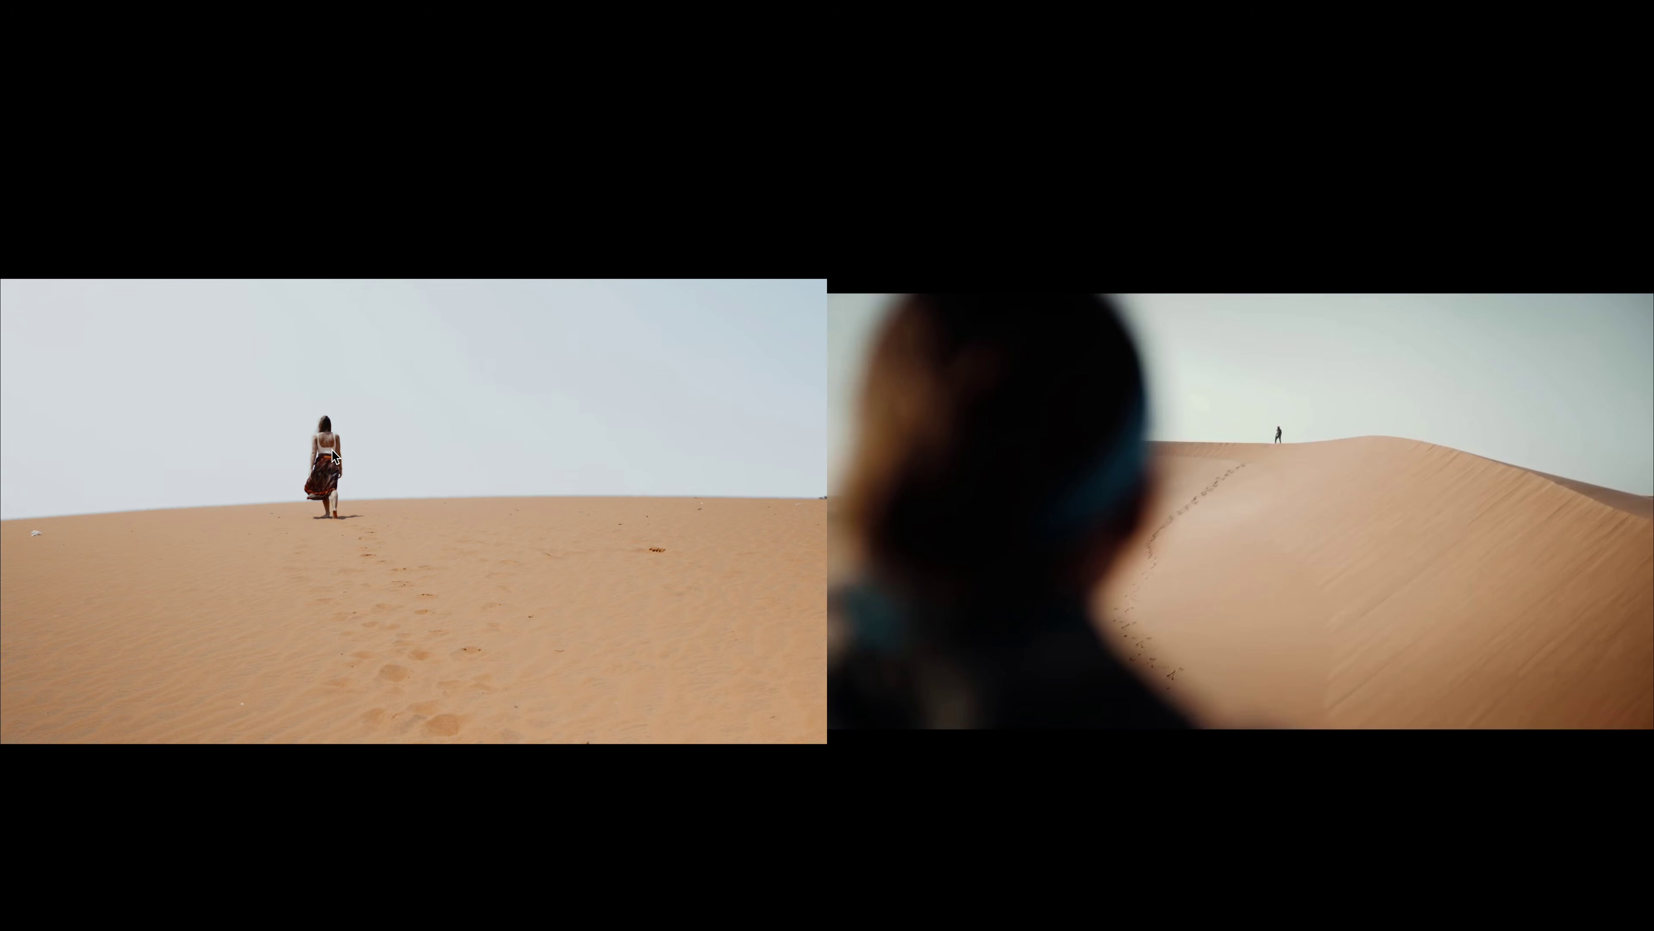
key(super+s)
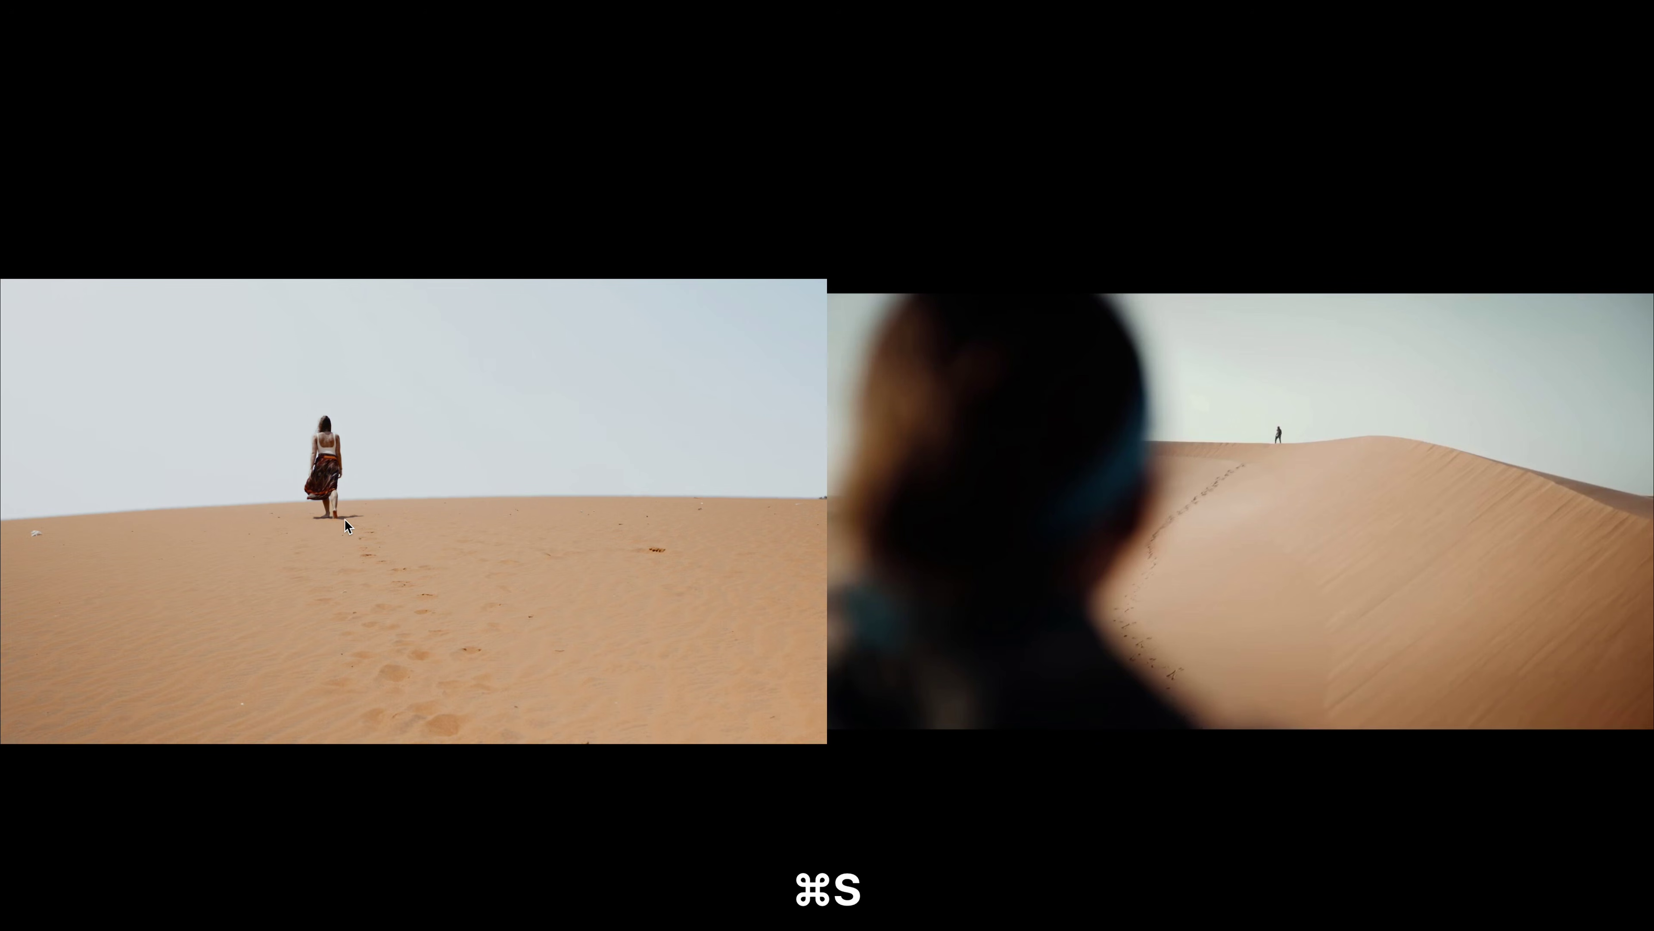
key(super+d)
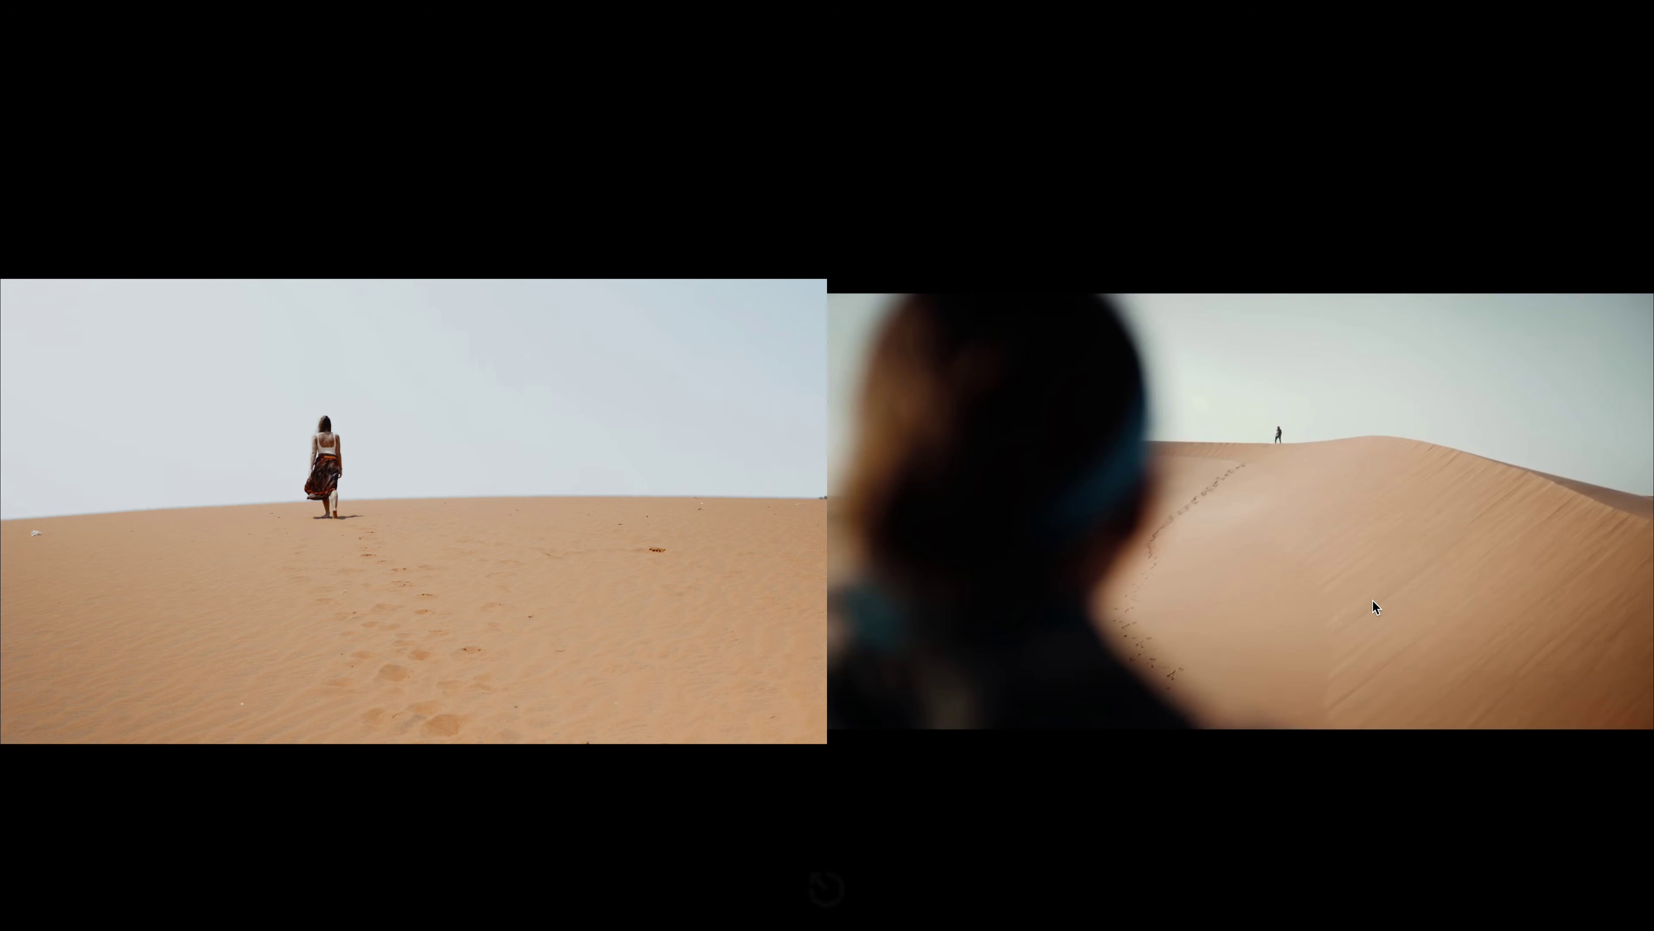
key(Escape)
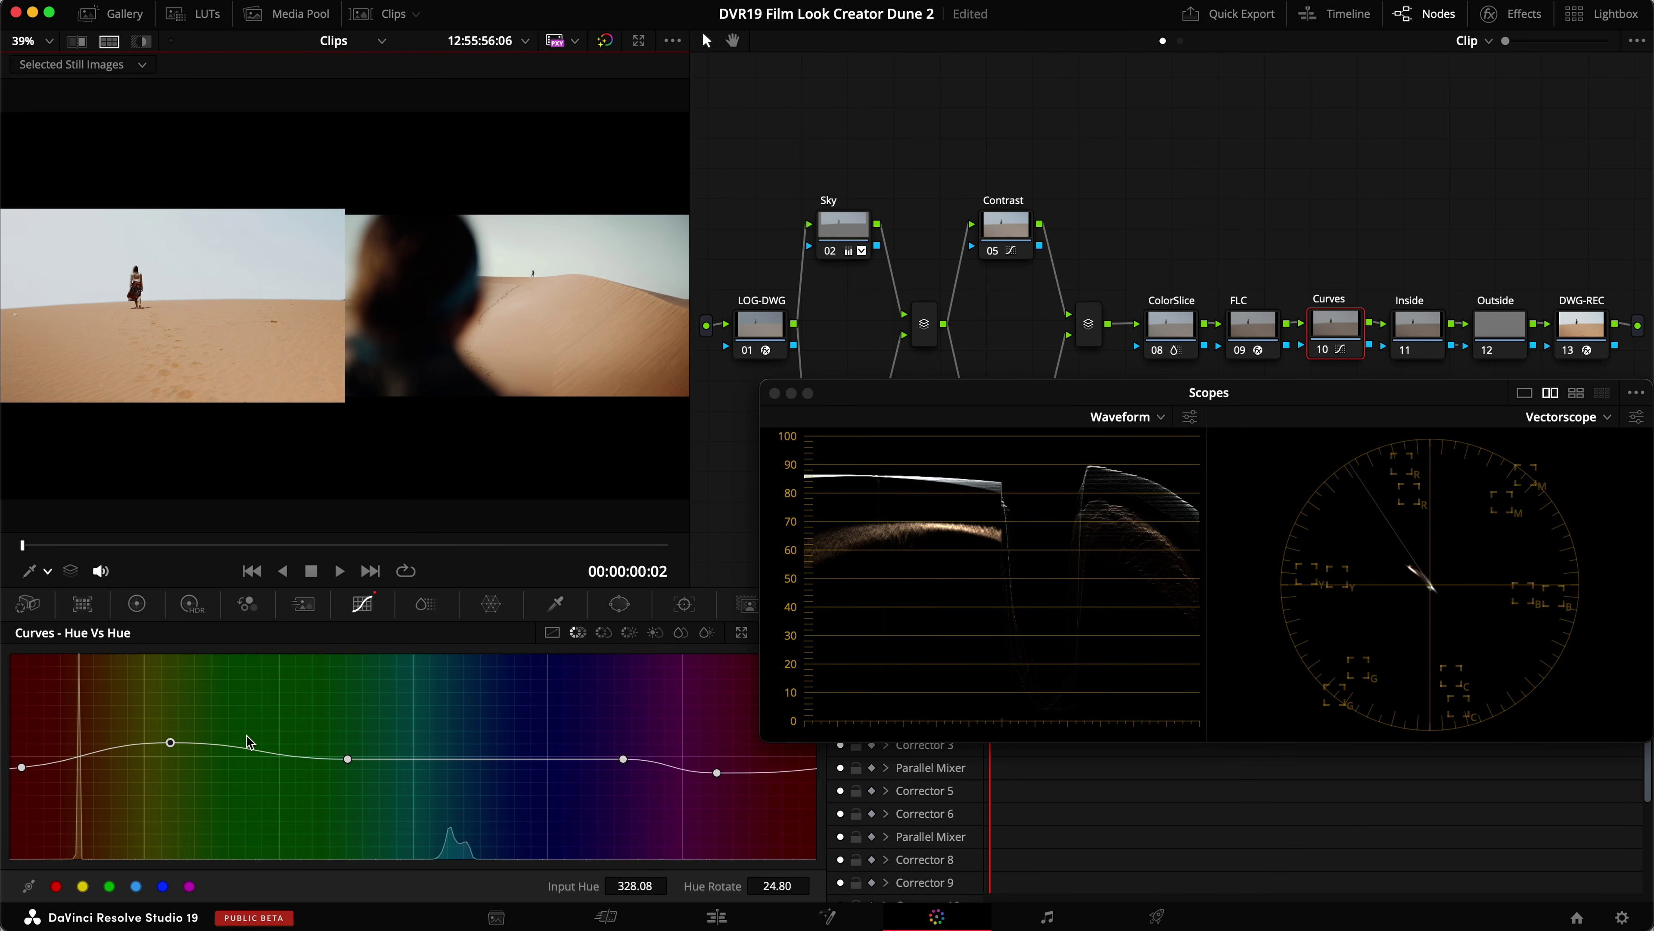
key(super+s)
Reduce the cyan saturation to 0.42 on the ColorSlice node and compare the node before and after.
click(1171, 324)
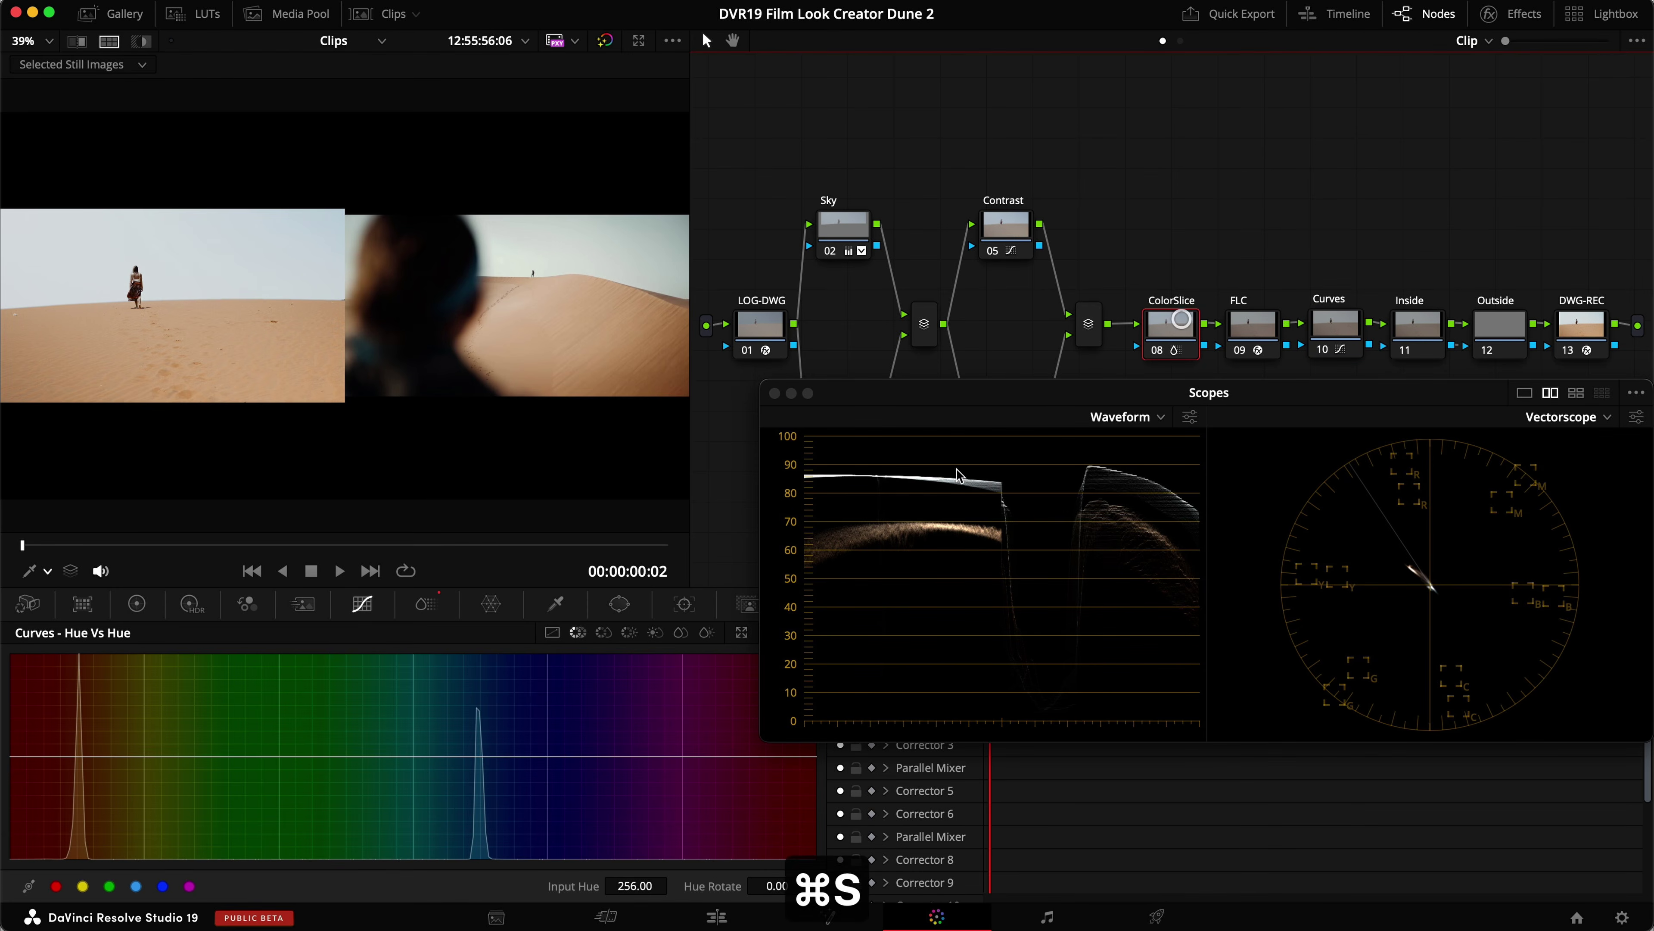
click(427, 605)
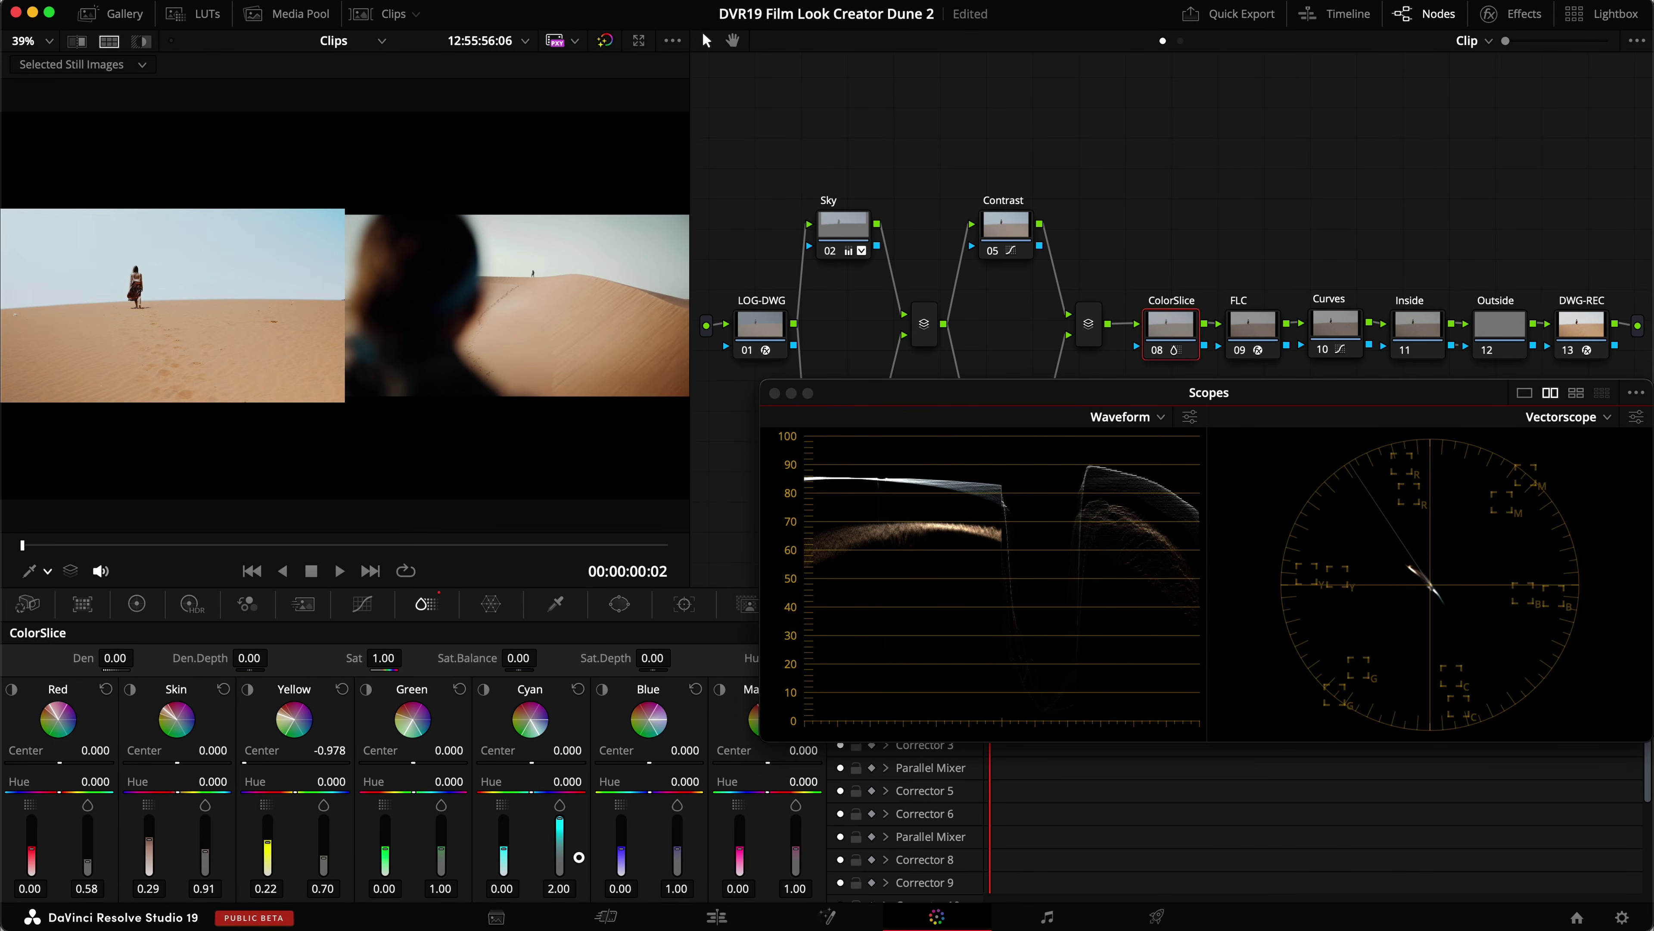
mouse_move(560, 860)
mouse_down()
mouse_move(575, 809)
mouse_move(577, 846)
mouse_up()
key(super+d)
key(super+d)
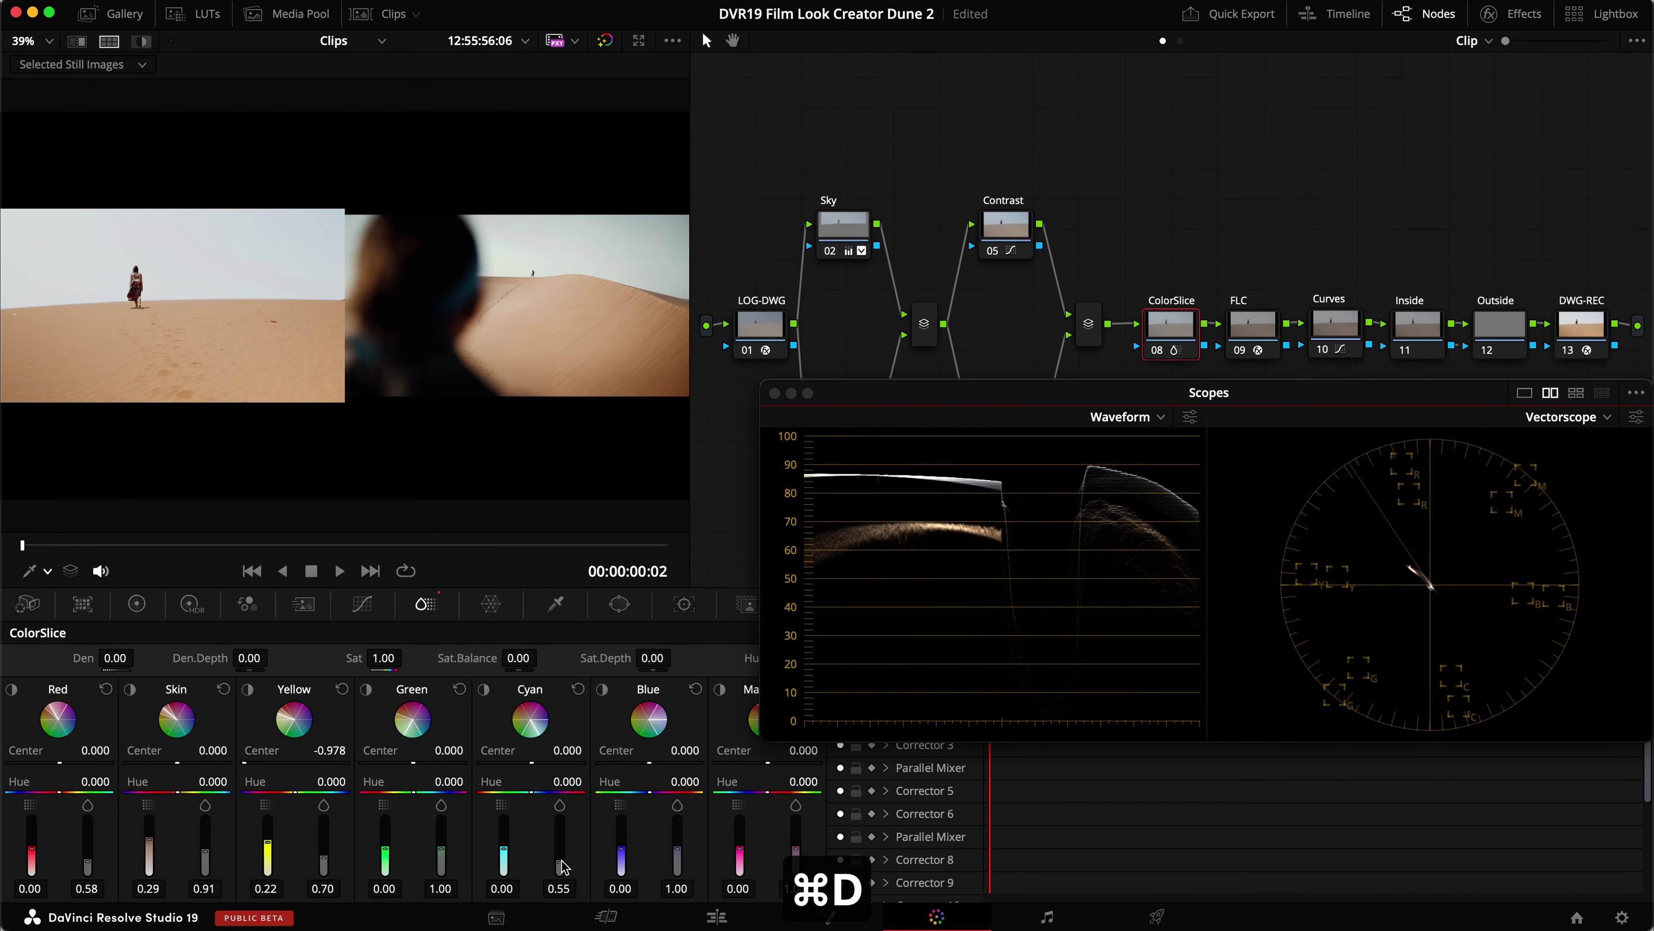
drag(564, 867, 562, 866)
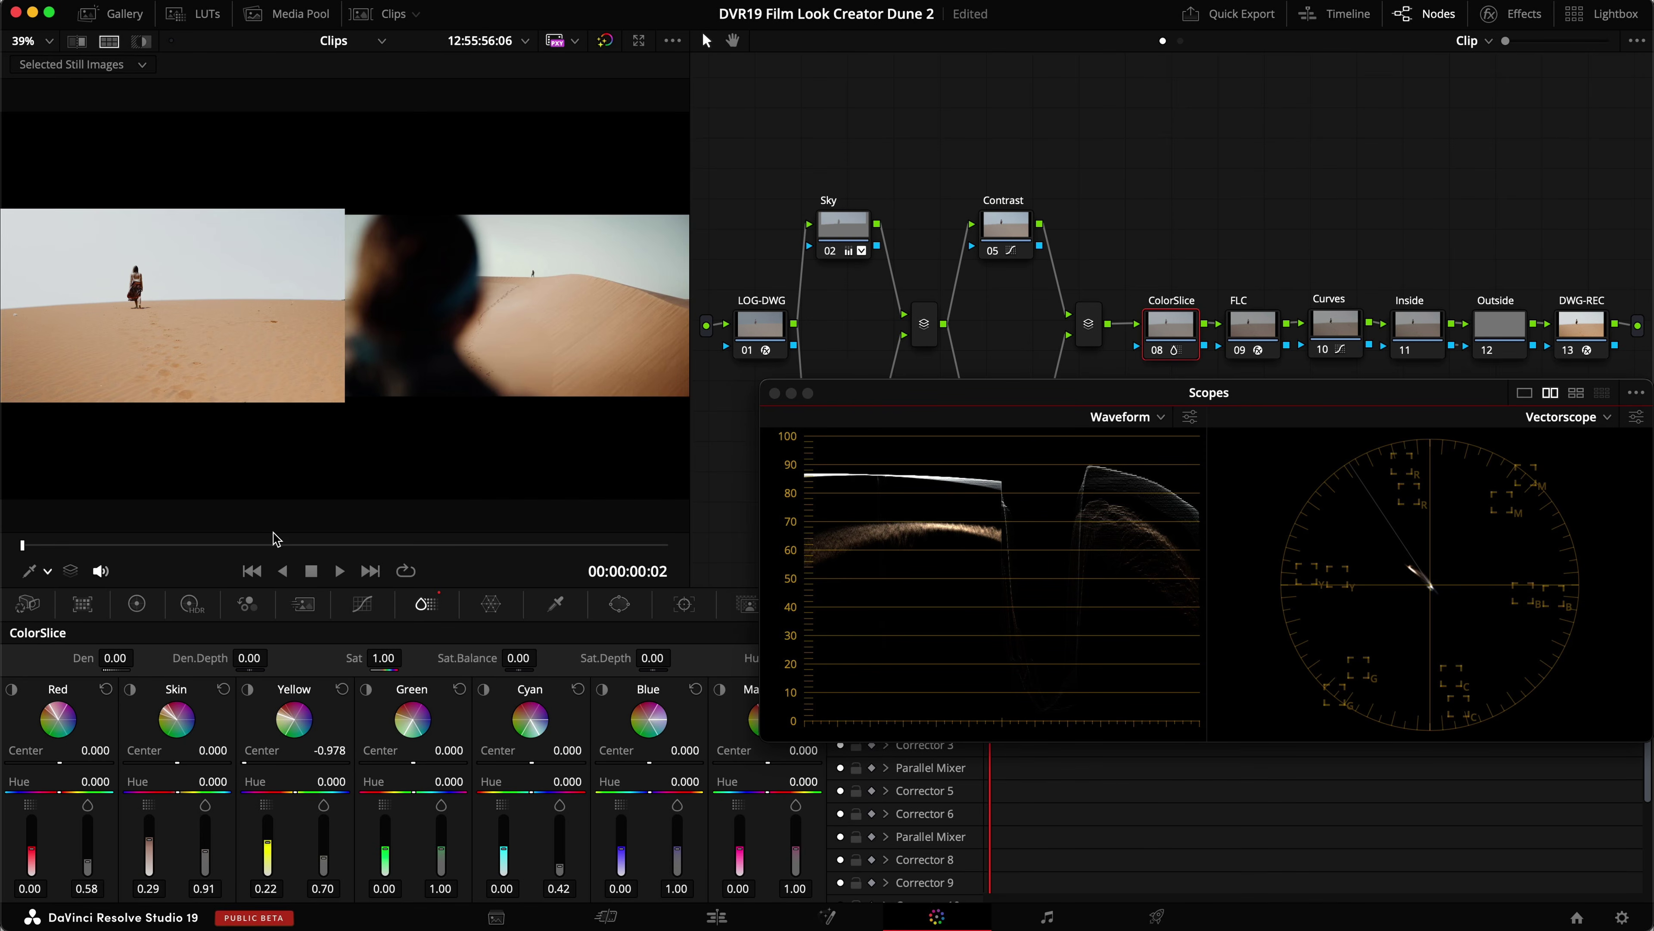
Examine the highlighted cyan and blue ColorSlice ranges with the split screen off, and restore the reference comparison.
click(108, 40)
click(482, 689)
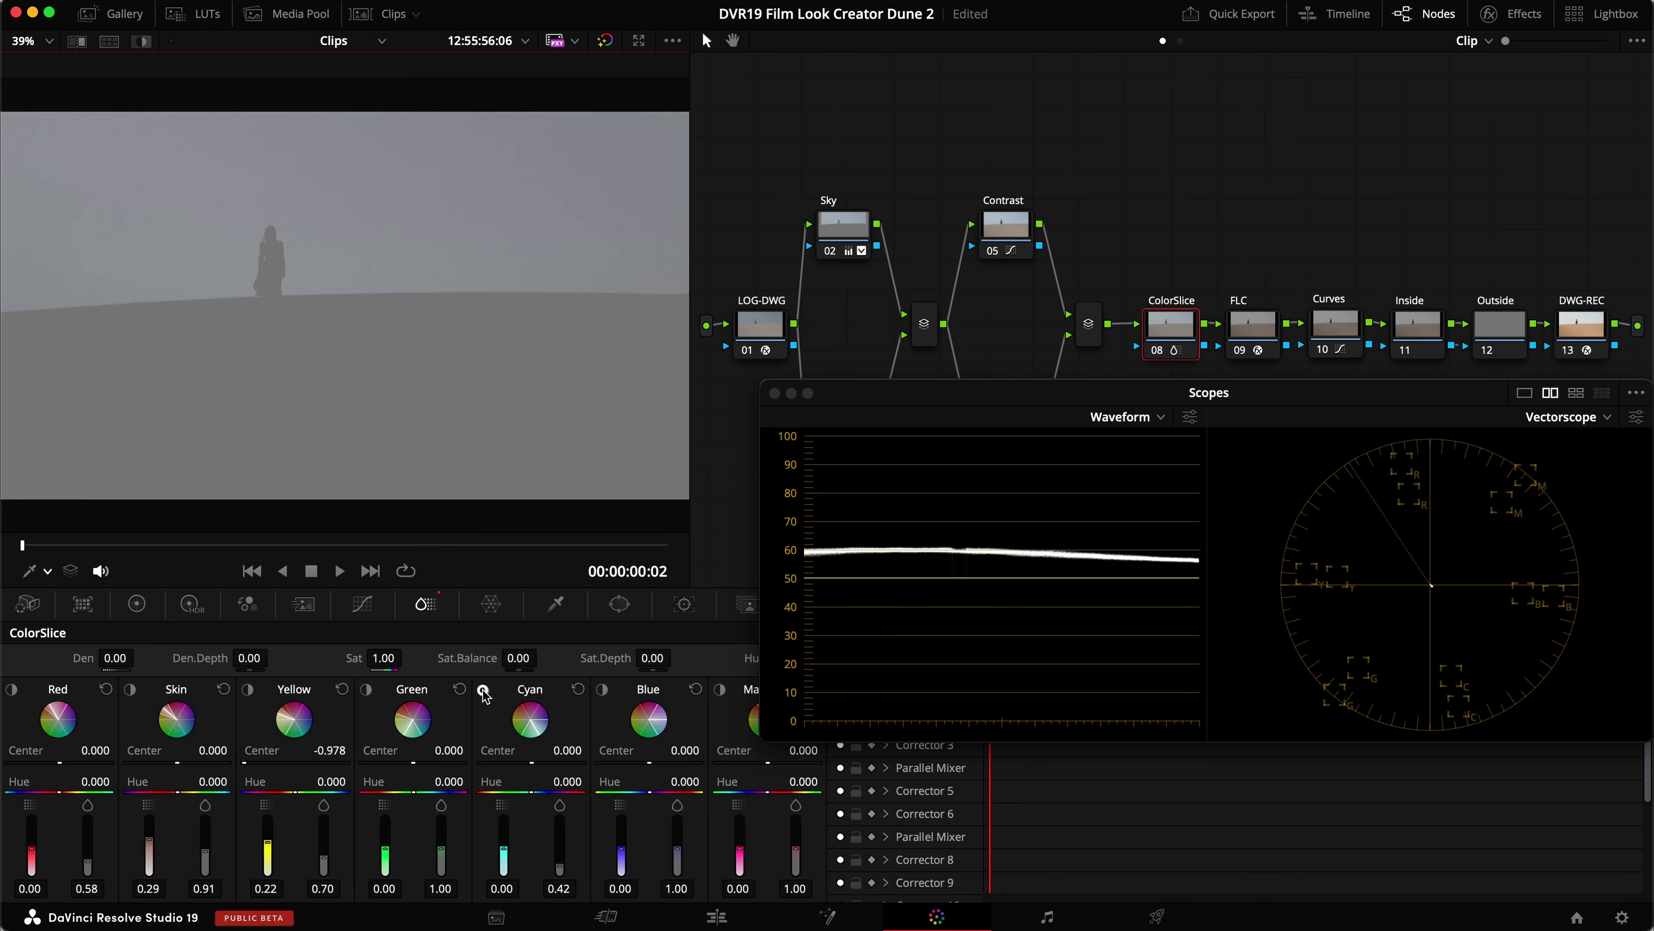
click(603, 691)
click(603, 691)
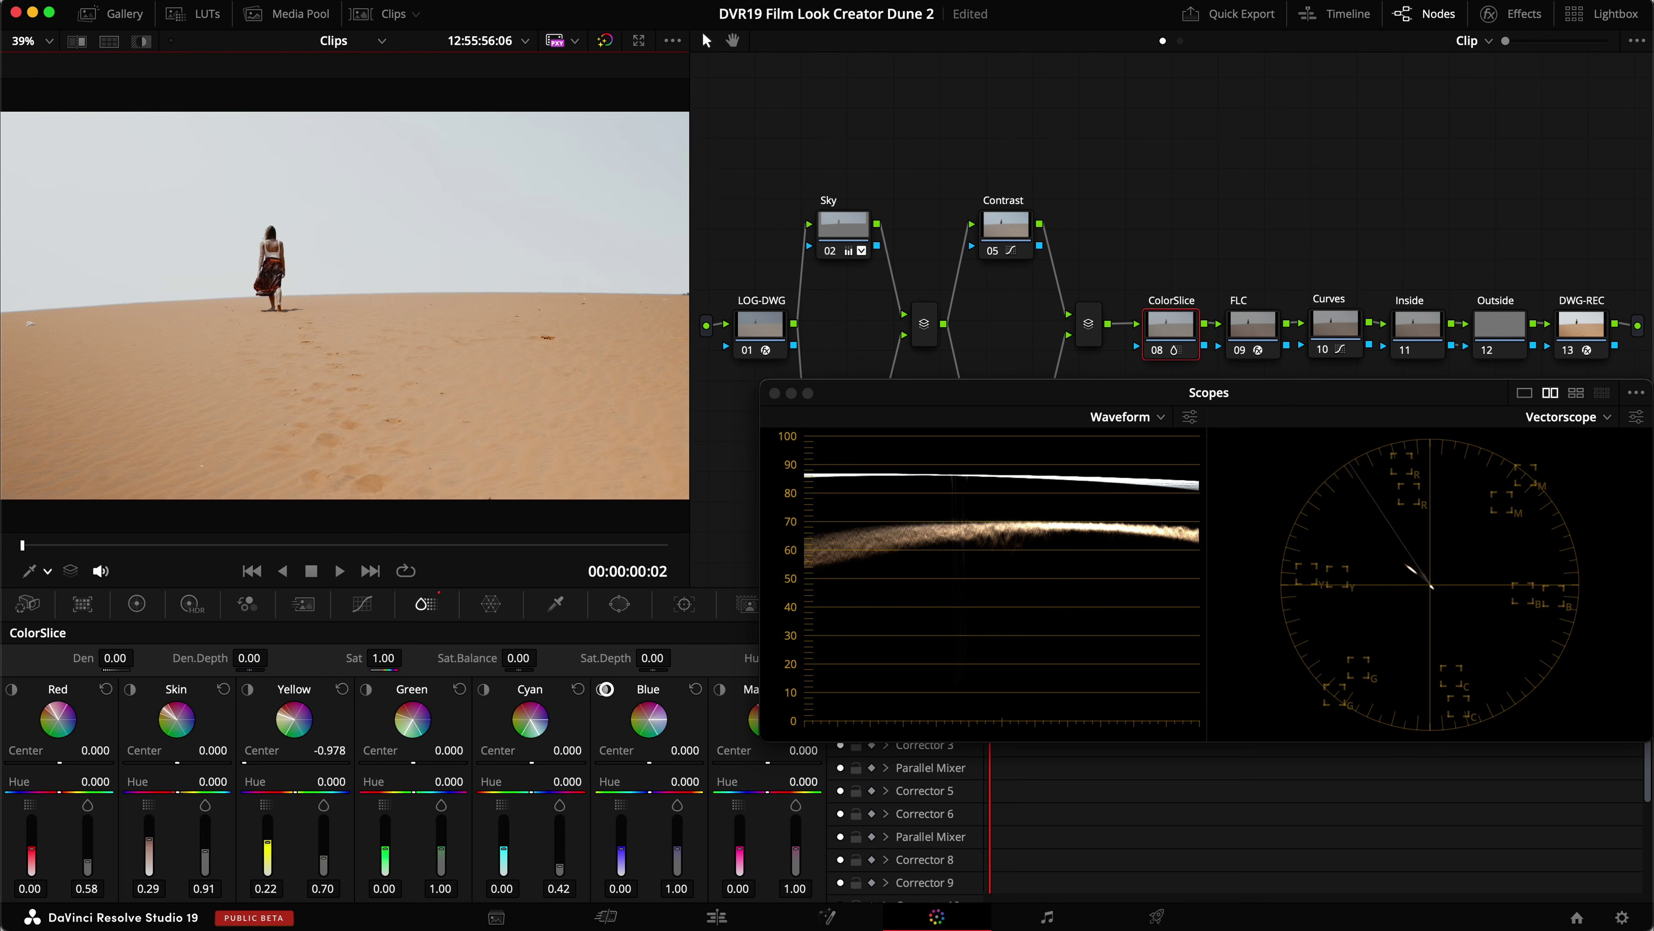
click(109, 41)
Set the ColorSlice blue saturation to 0.41 and cyan saturation to 0.48, comparing the node before and after and saving the project.
drag(676, 860, 673, 874)
key(super+f)
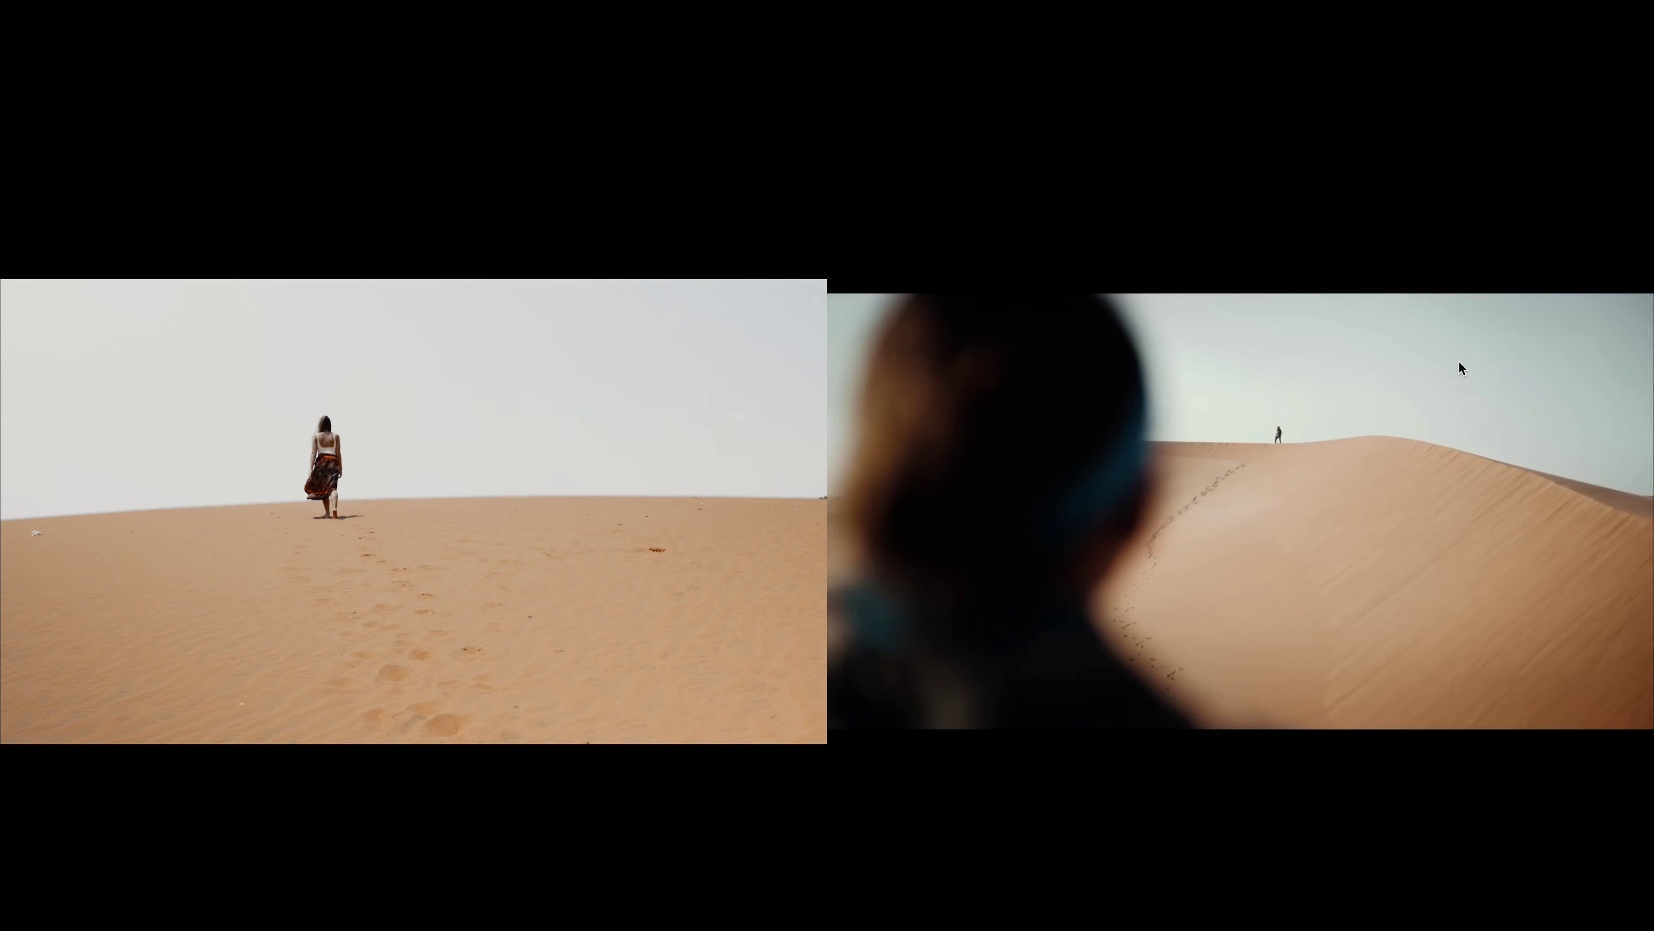
key(super+d)
key(Escape)
key(super+s)
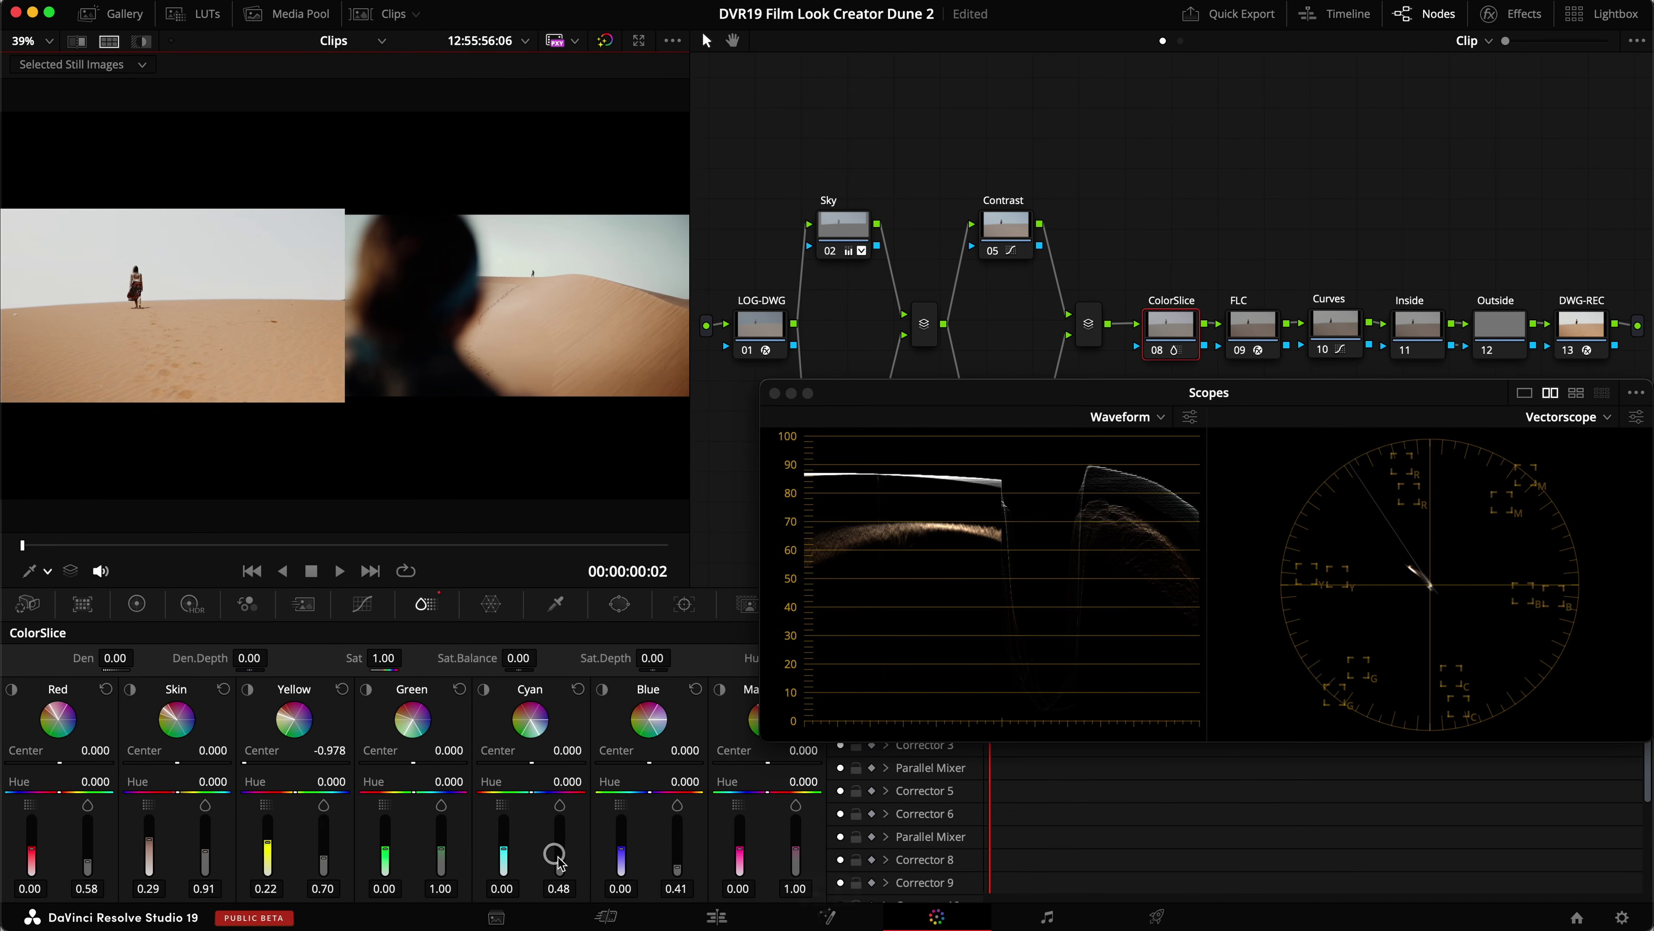
key(super+d)
key(super+d)
key(super+s)
key(super+d)
key(super+d)
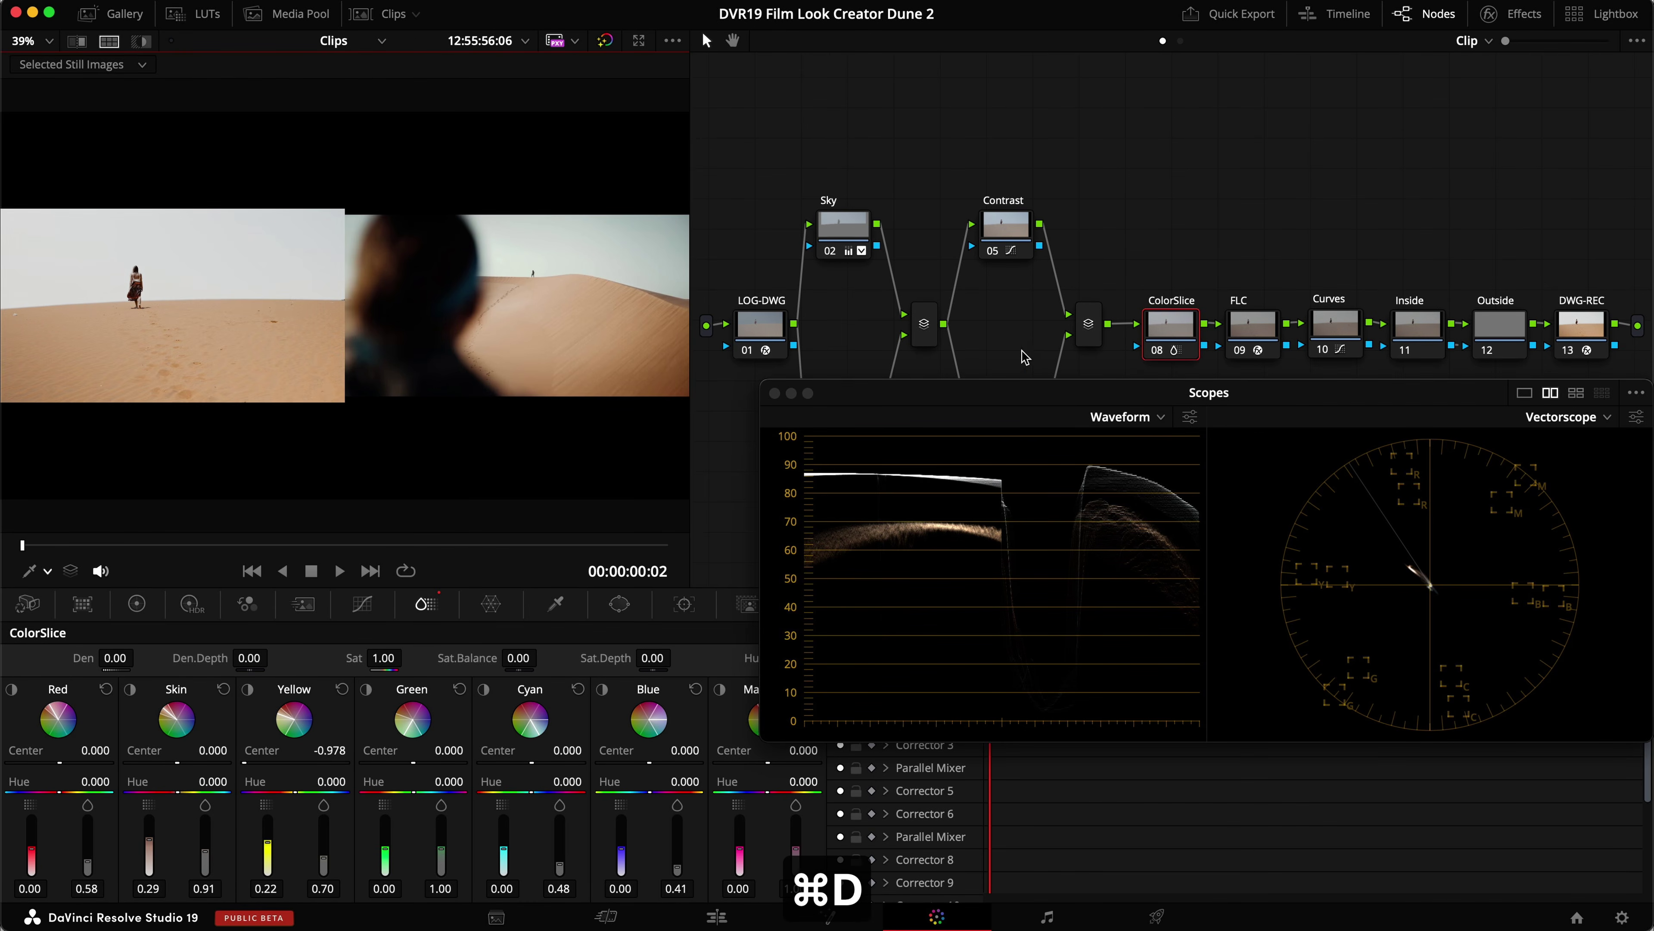
Set the Sky node's offset to green 35.28 and blue 35.20, compare against the reference, and save the project.
click(845, 226)
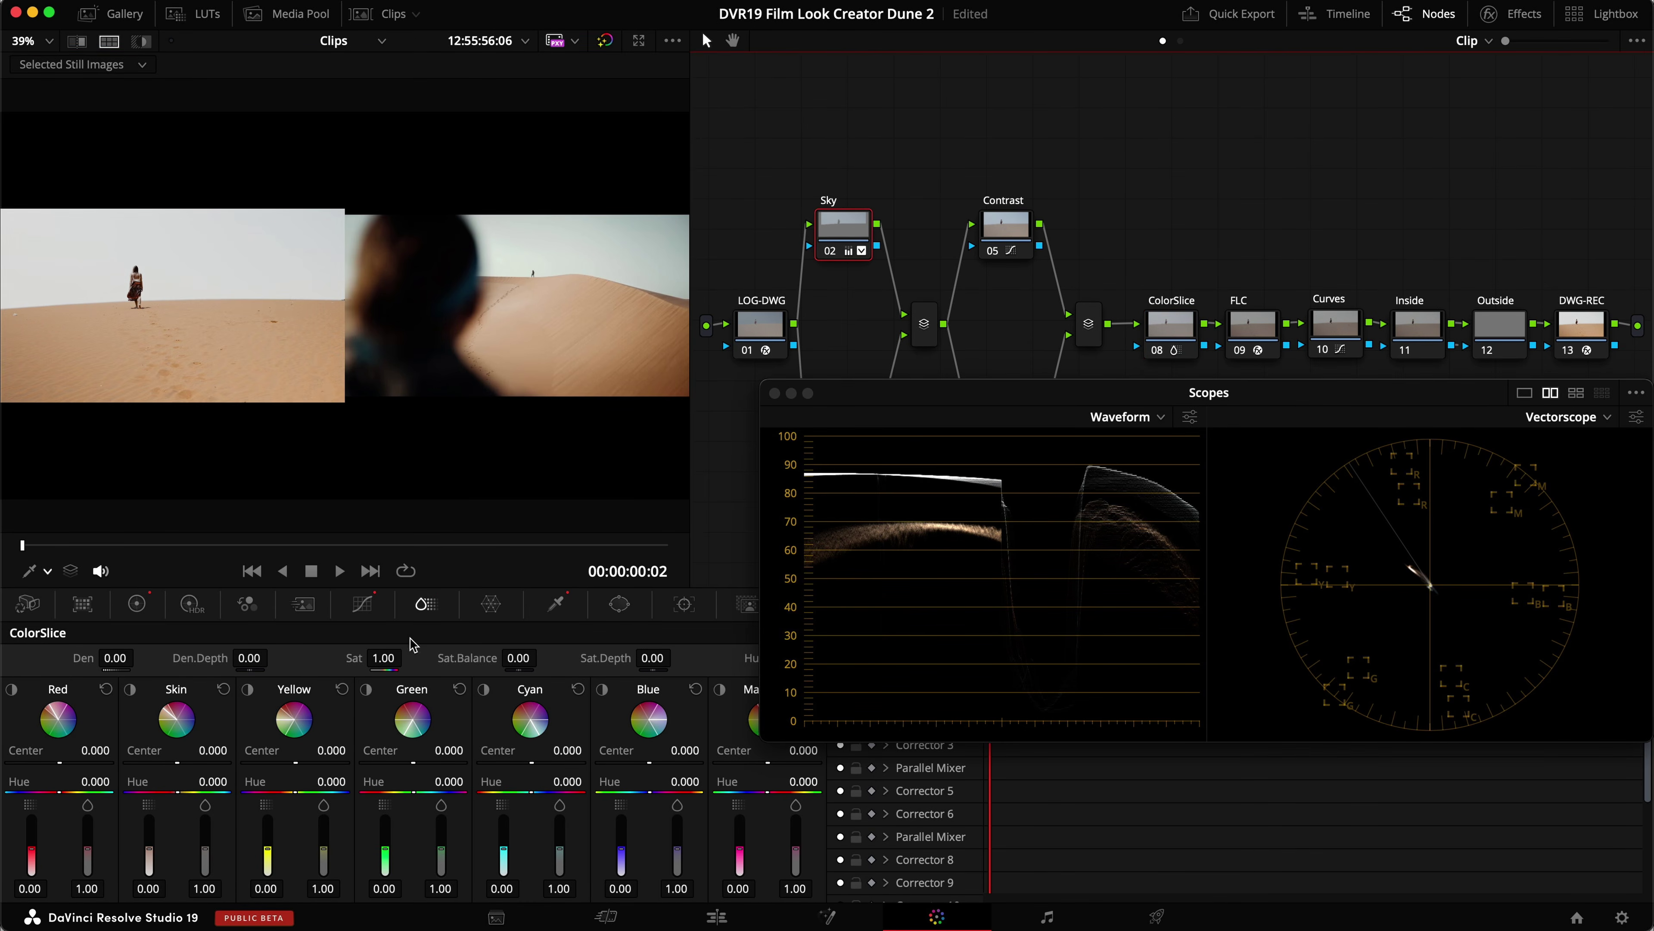
click(136, 604)
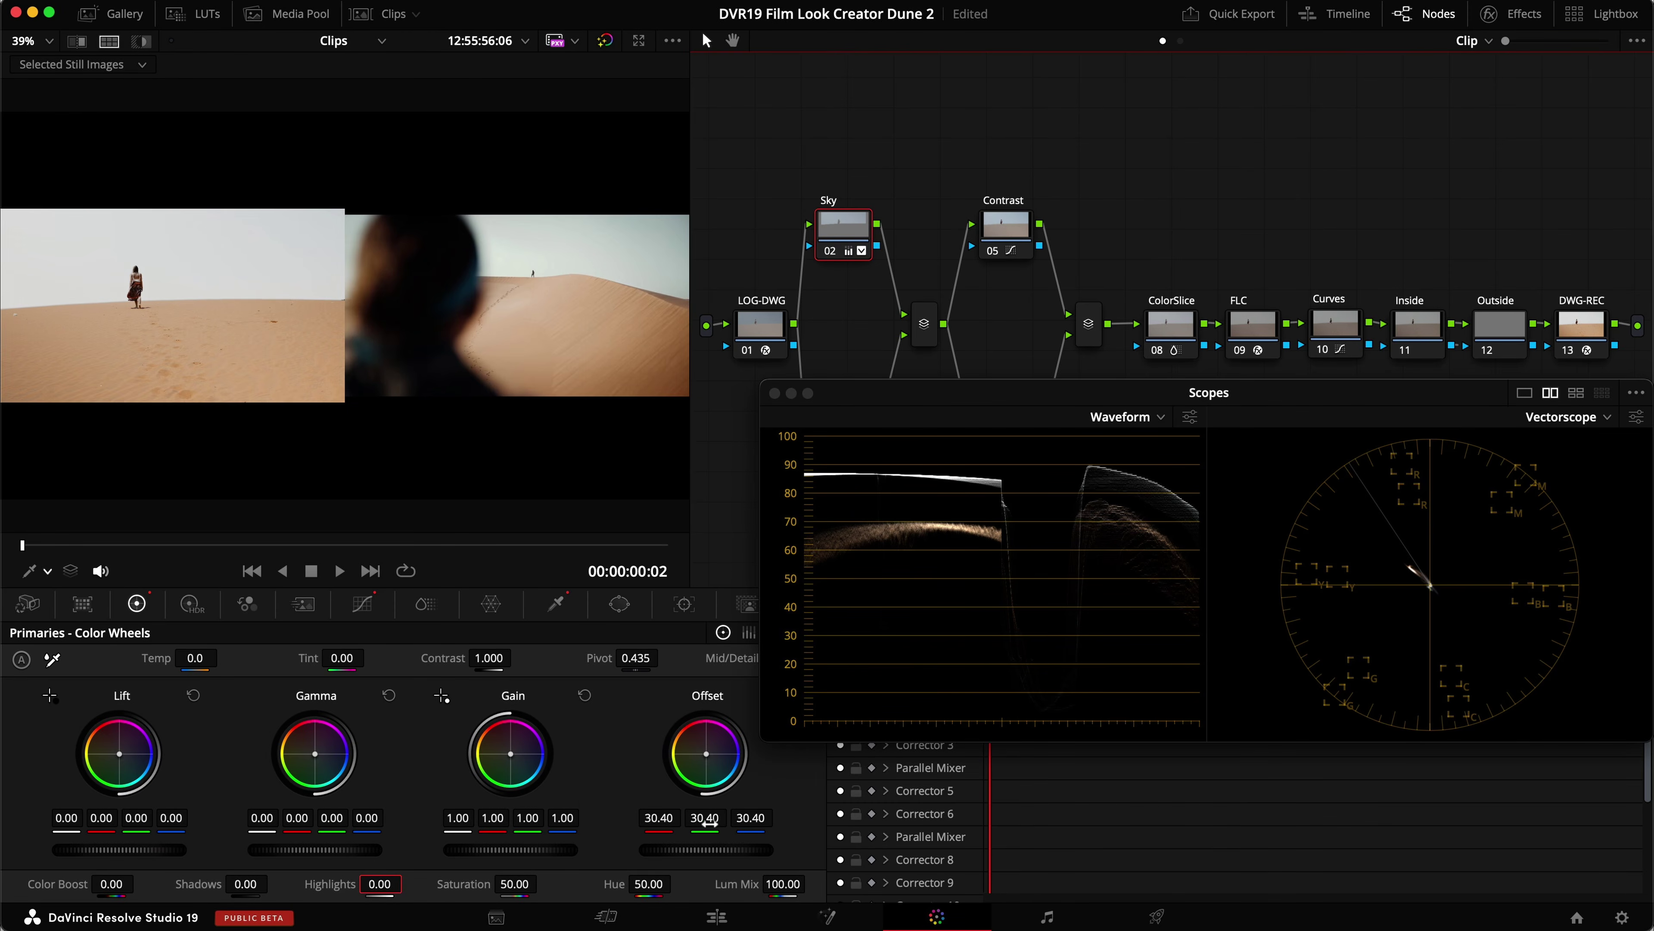
drag(706, 823, 712, 822)
key(super+f)
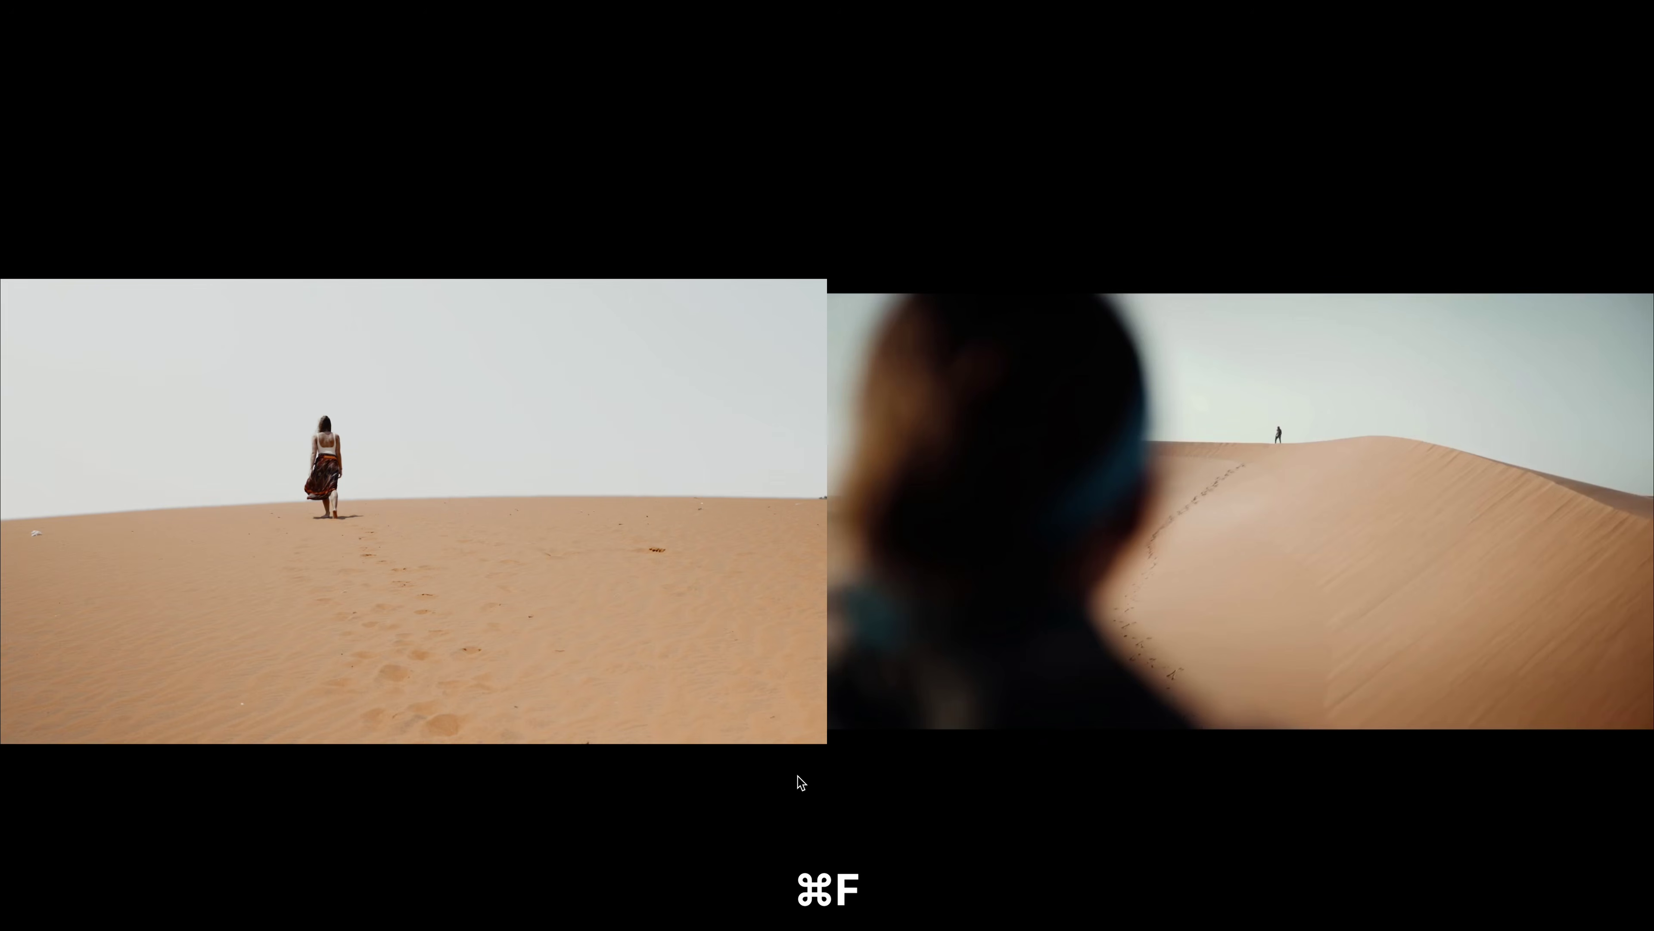
key(super+f)
mouse_move(750, 817)
mouse_down()
mouse_move(776, 816)
mouse_move(746, 817)
mouse_move(761, 818)
mouse_up()
key(super+d)
key(super+d)
key(super+s)
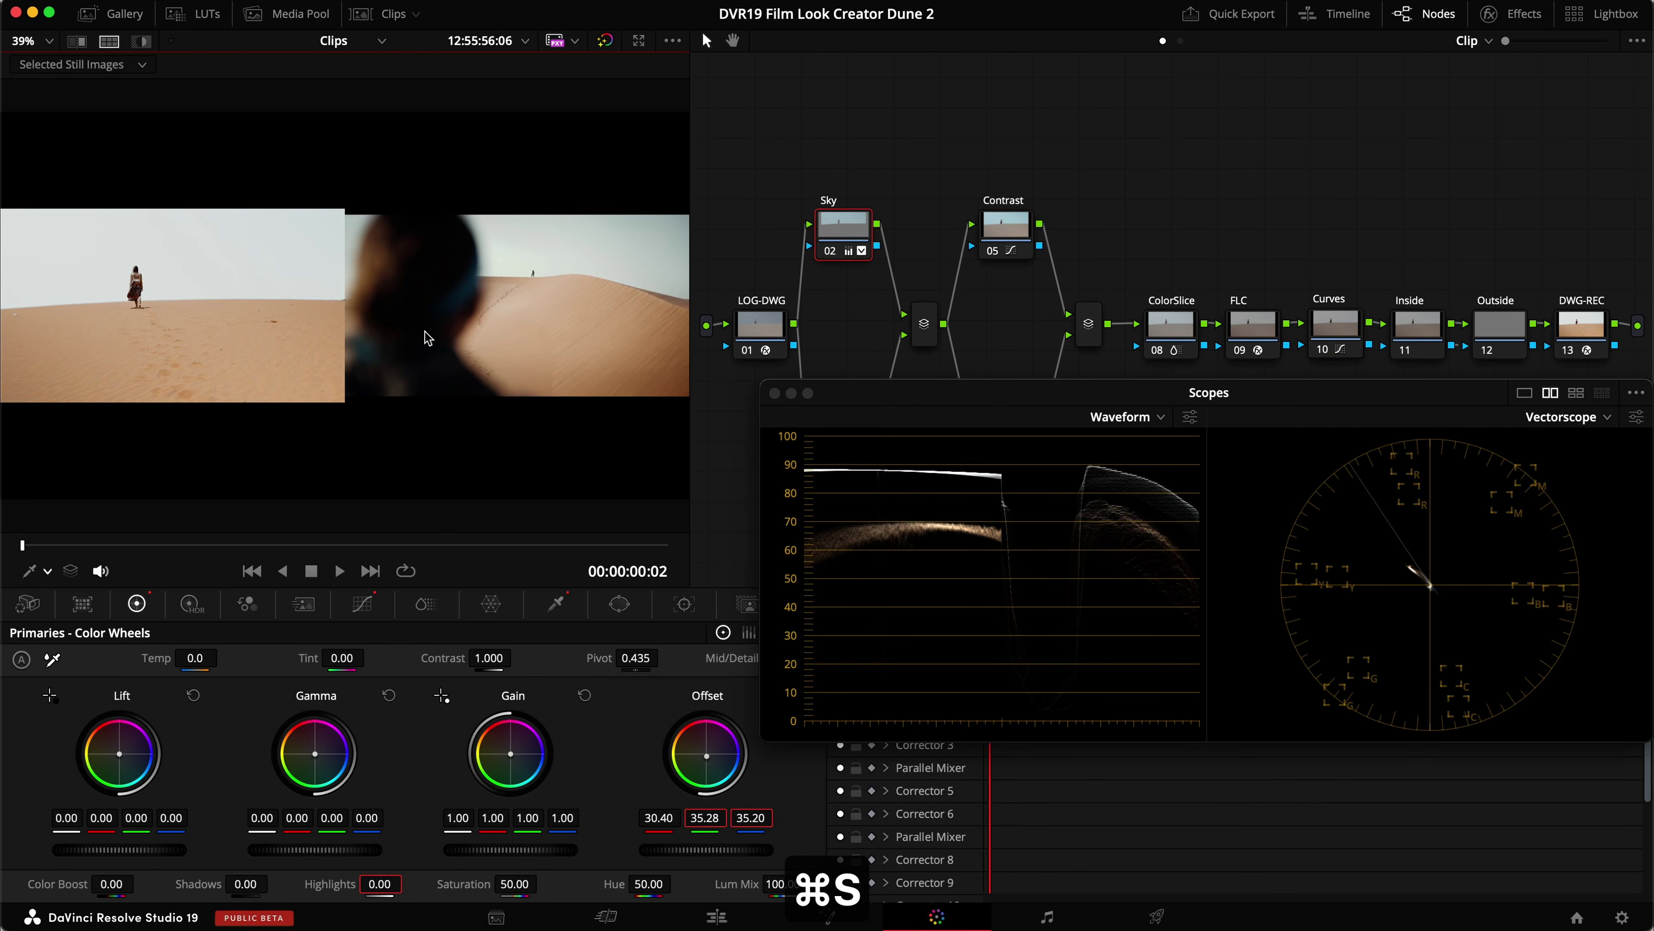
Move the Scopes window off the node graph, compare the ColorSlice through Curves nodes on and off in full screen, and save.
drag(906, 393, 893, 525)
click(1252, 324)
click(1170, 323)
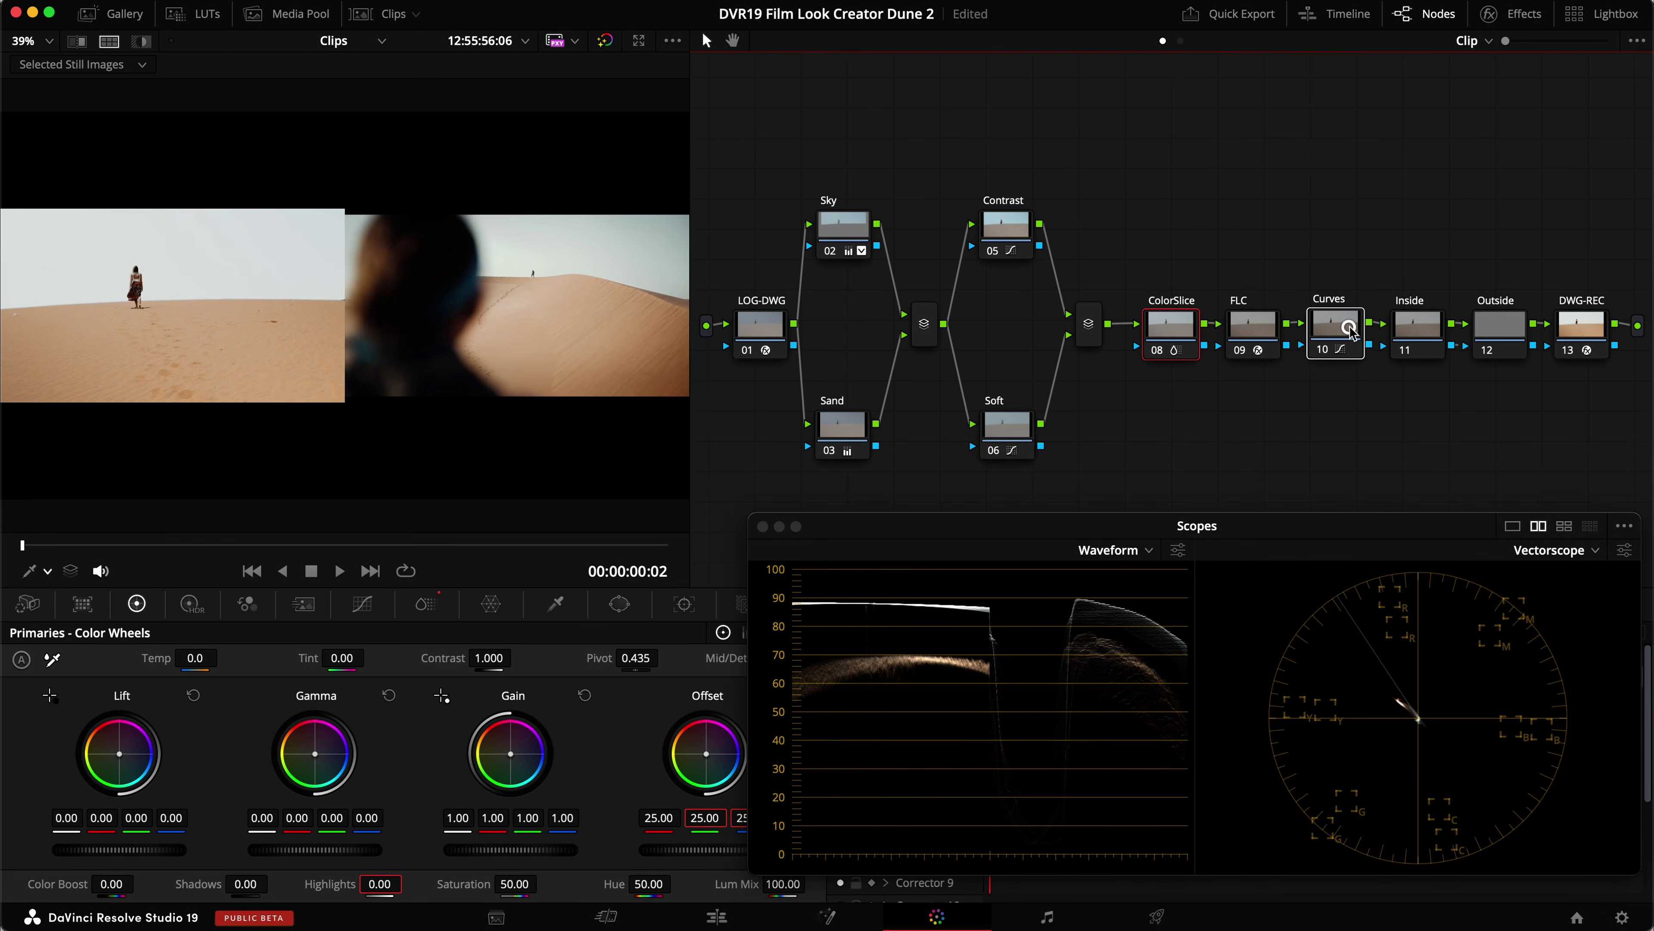
key(super+f)
key(super+d)
key(super+d)
key(super+f)
key(super+s)
Enable the Film Look Creator vignette on the FLC node with amount 1.000 and size 0.642.
drag(1075, 525, 1070, 490)
click(1237, 350)
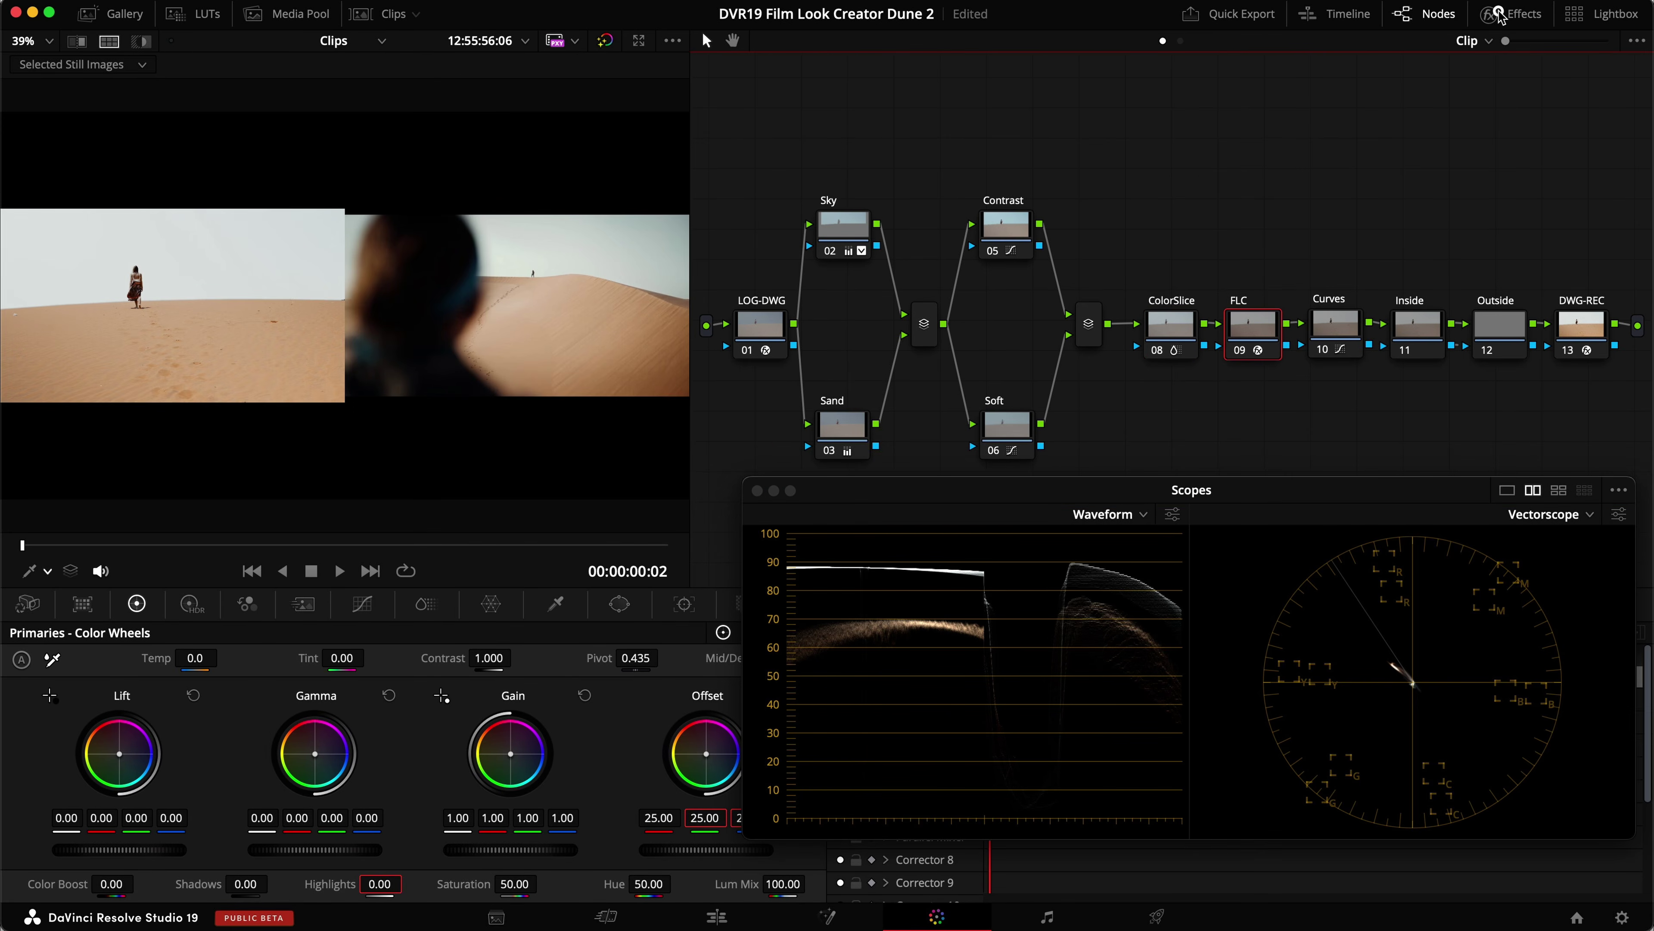
click(1489, 13)
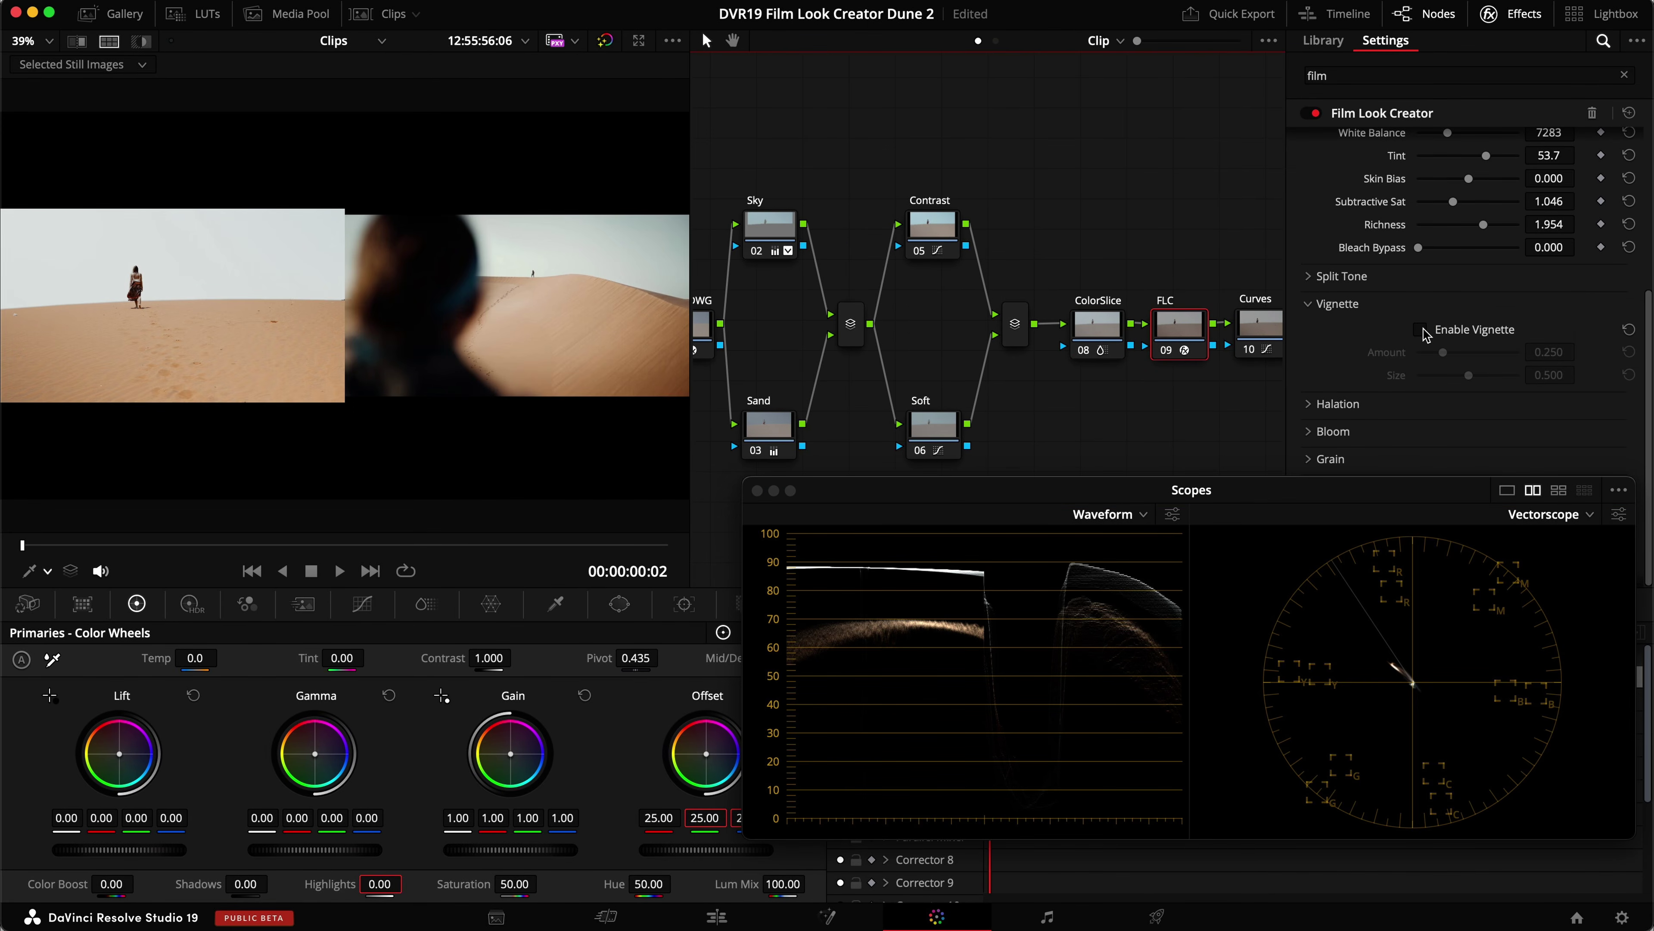
click(1425, 334)
drag(1447, 353, 1483, 384)
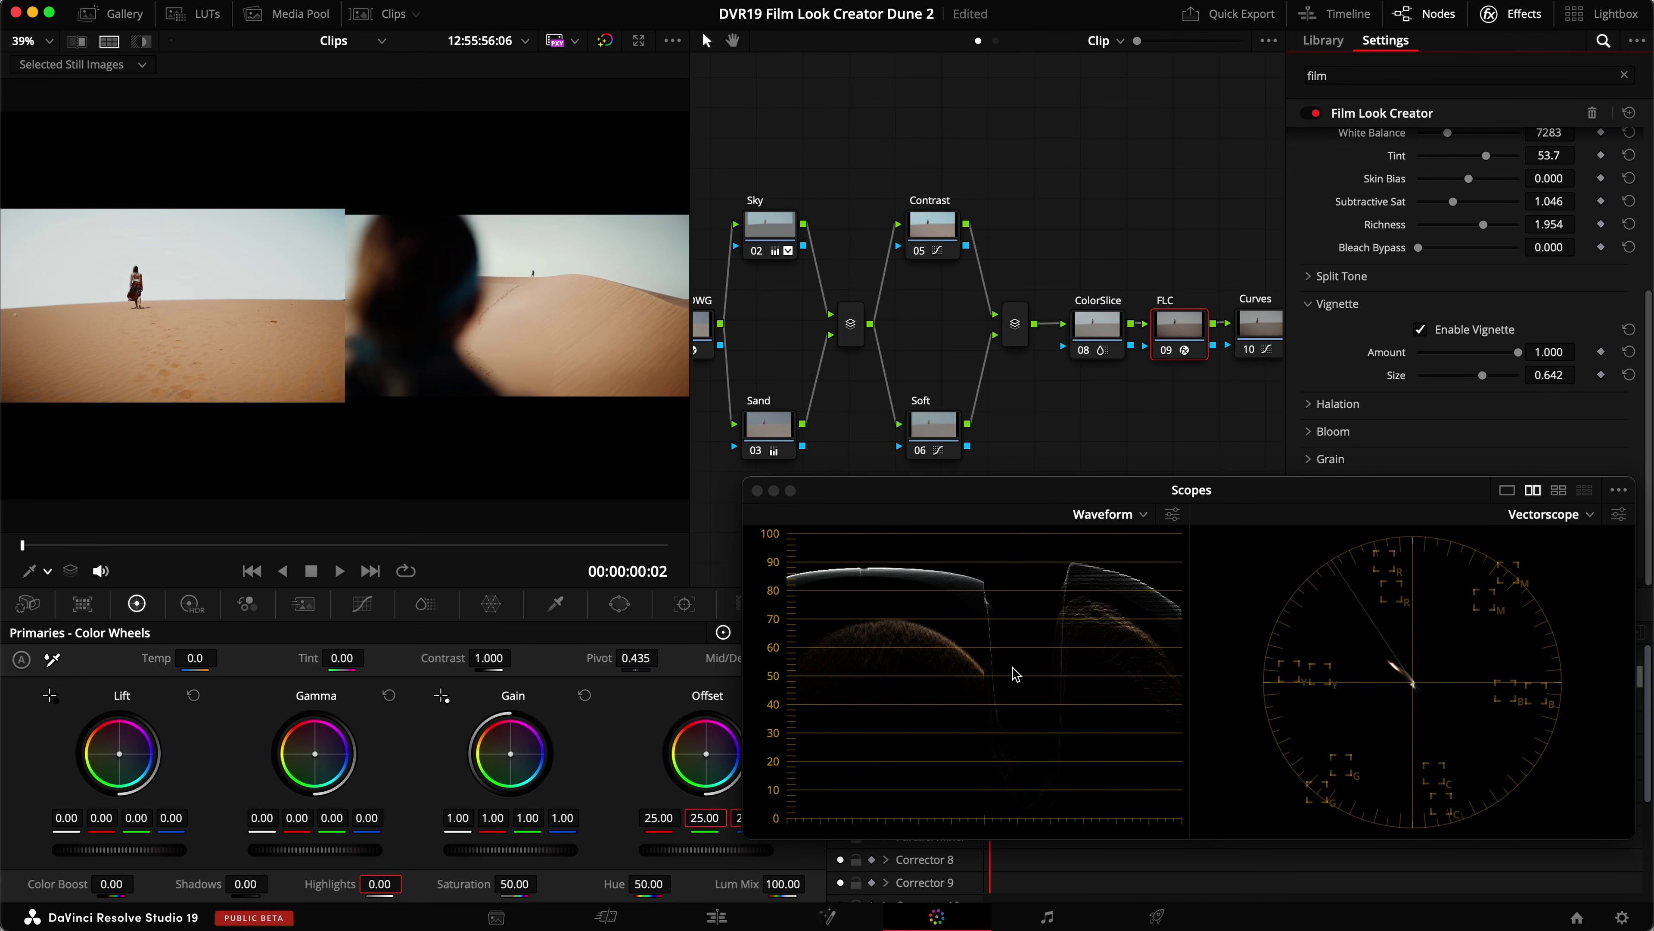
Enable the Film Look Creator split tone with amount 0.110, hue angle 175.0 and pivot 0.468, and save the project.
click(1337, 277)
click(1420, 303)
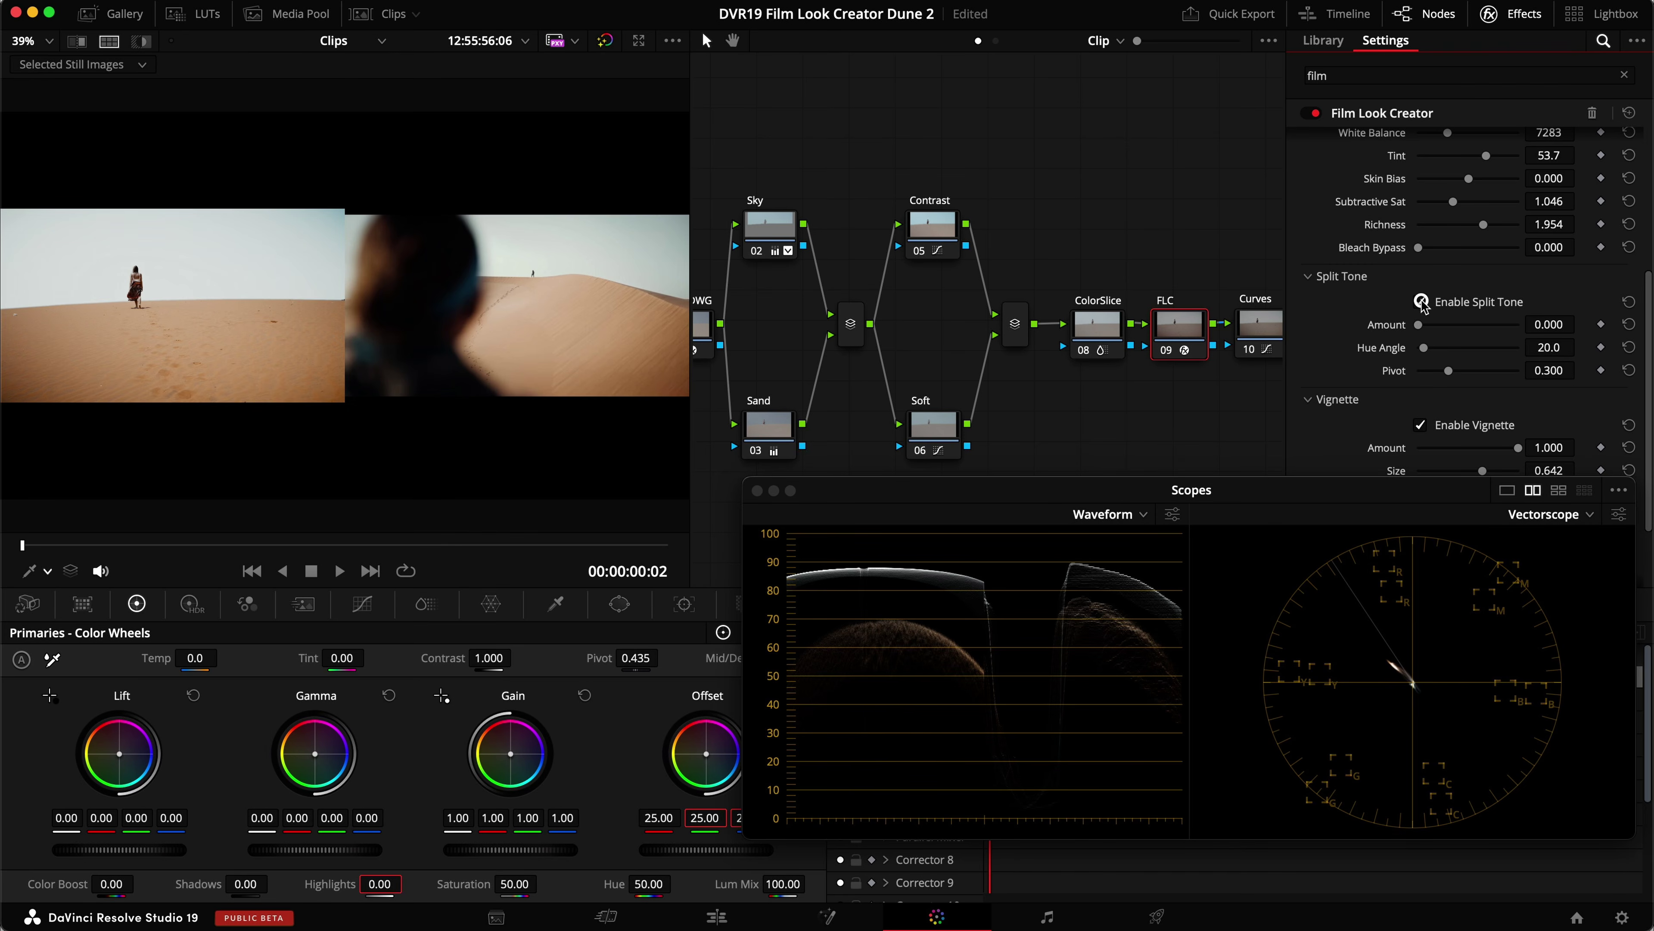
drag(1418, 326, 1486, 355)
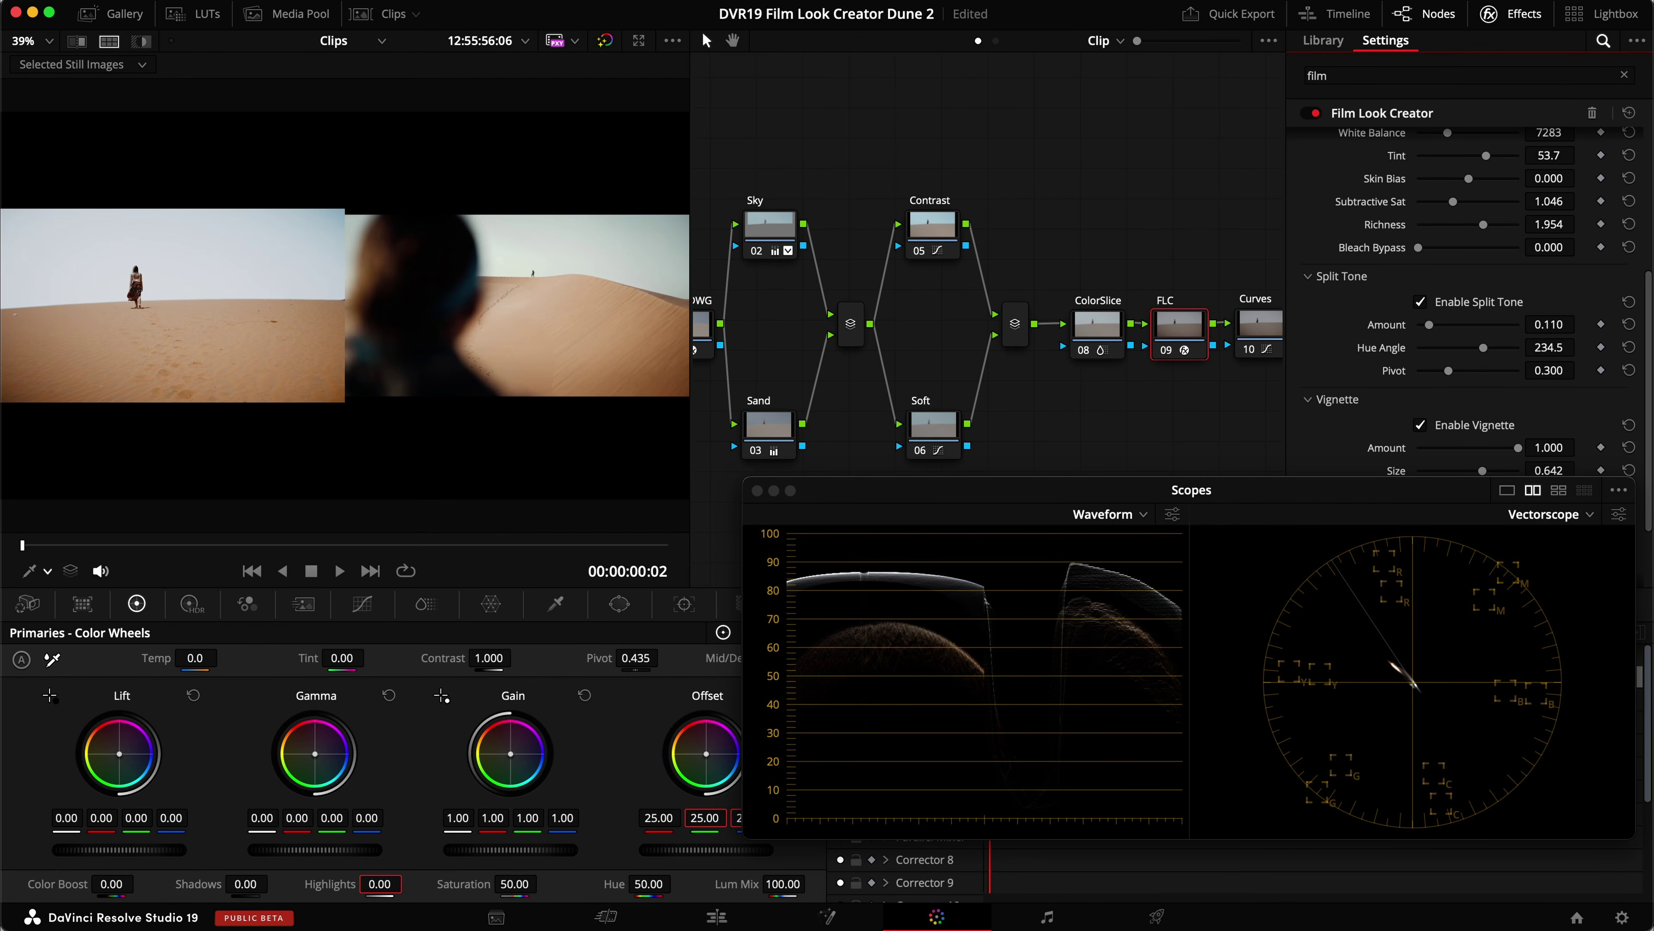
mouse_move(1484, 352)
mouse_down()
mouse_move(1410, 359)
mouse_move(1498, 360)
mouse_move(1468, 369)
mouse_up()
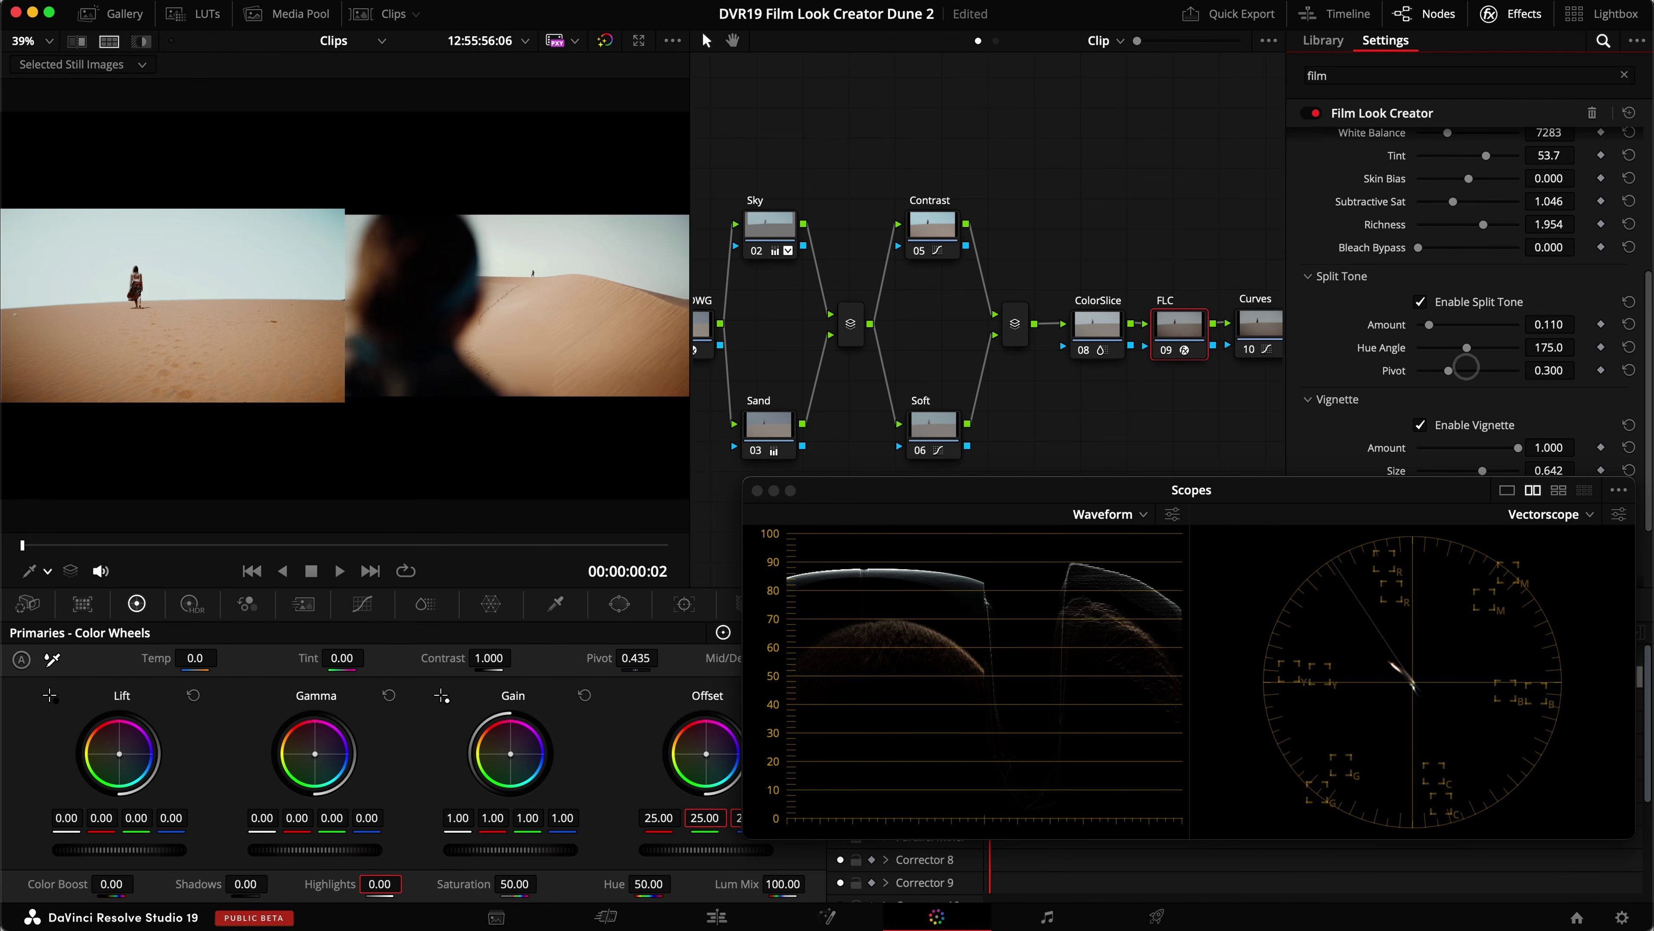
drag(1447, 374, 1465, 377)
key(super+s)
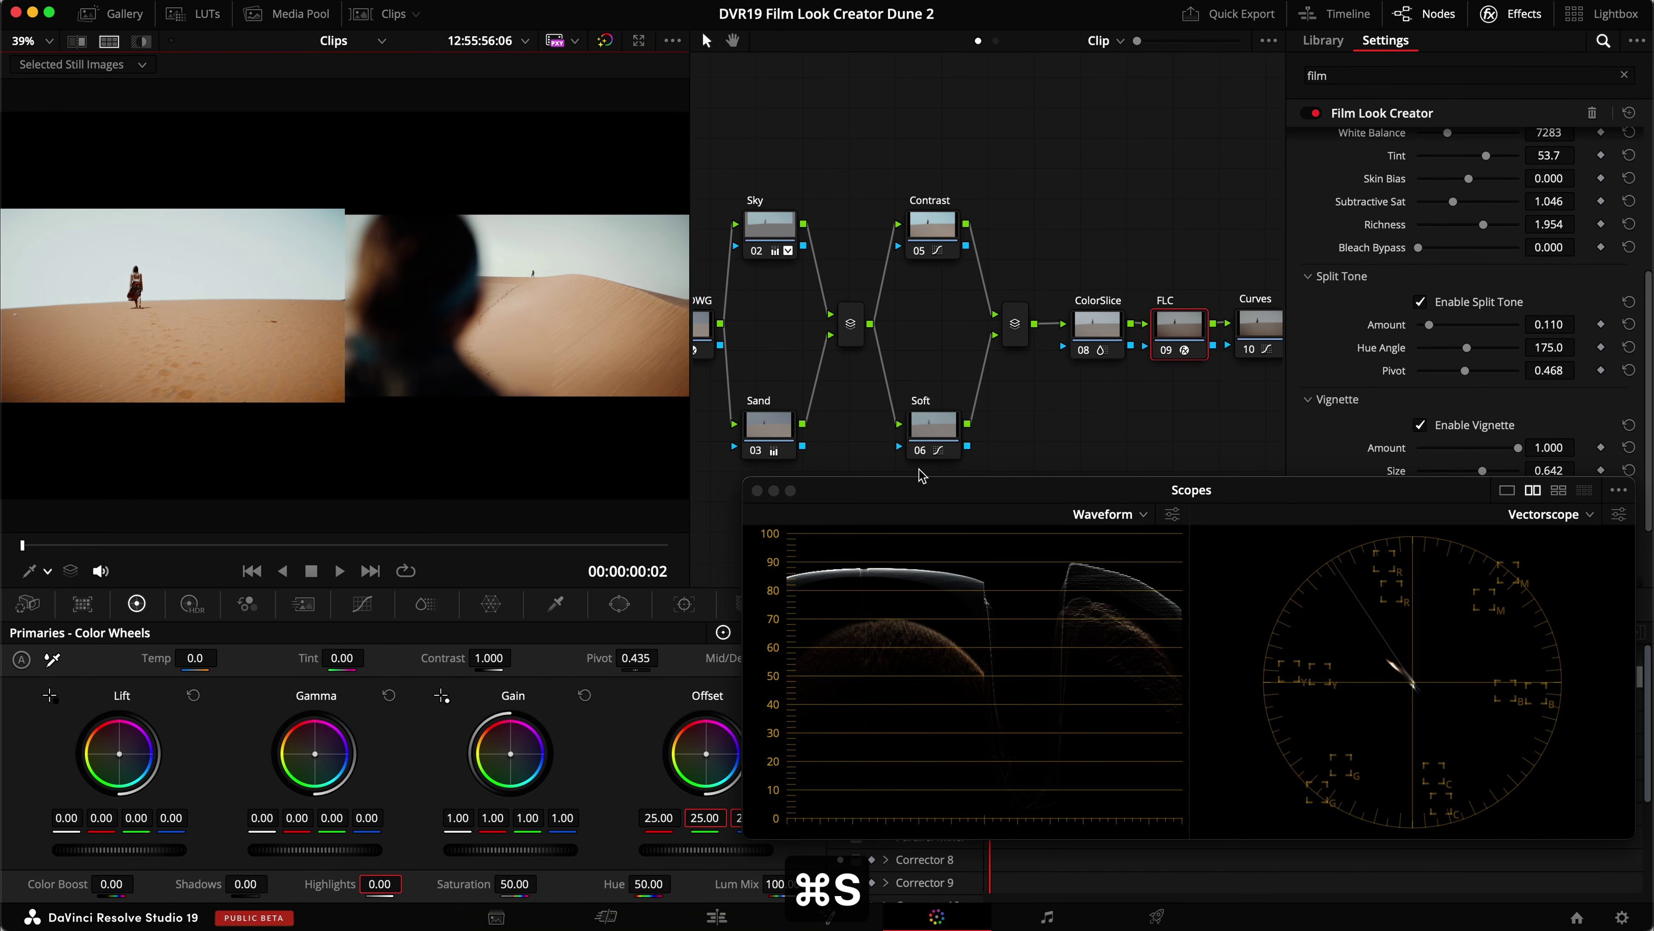
Set the Sand node's Shadows to 25.00, compare it full screen against the reference, and save the project.
click(768, 427)
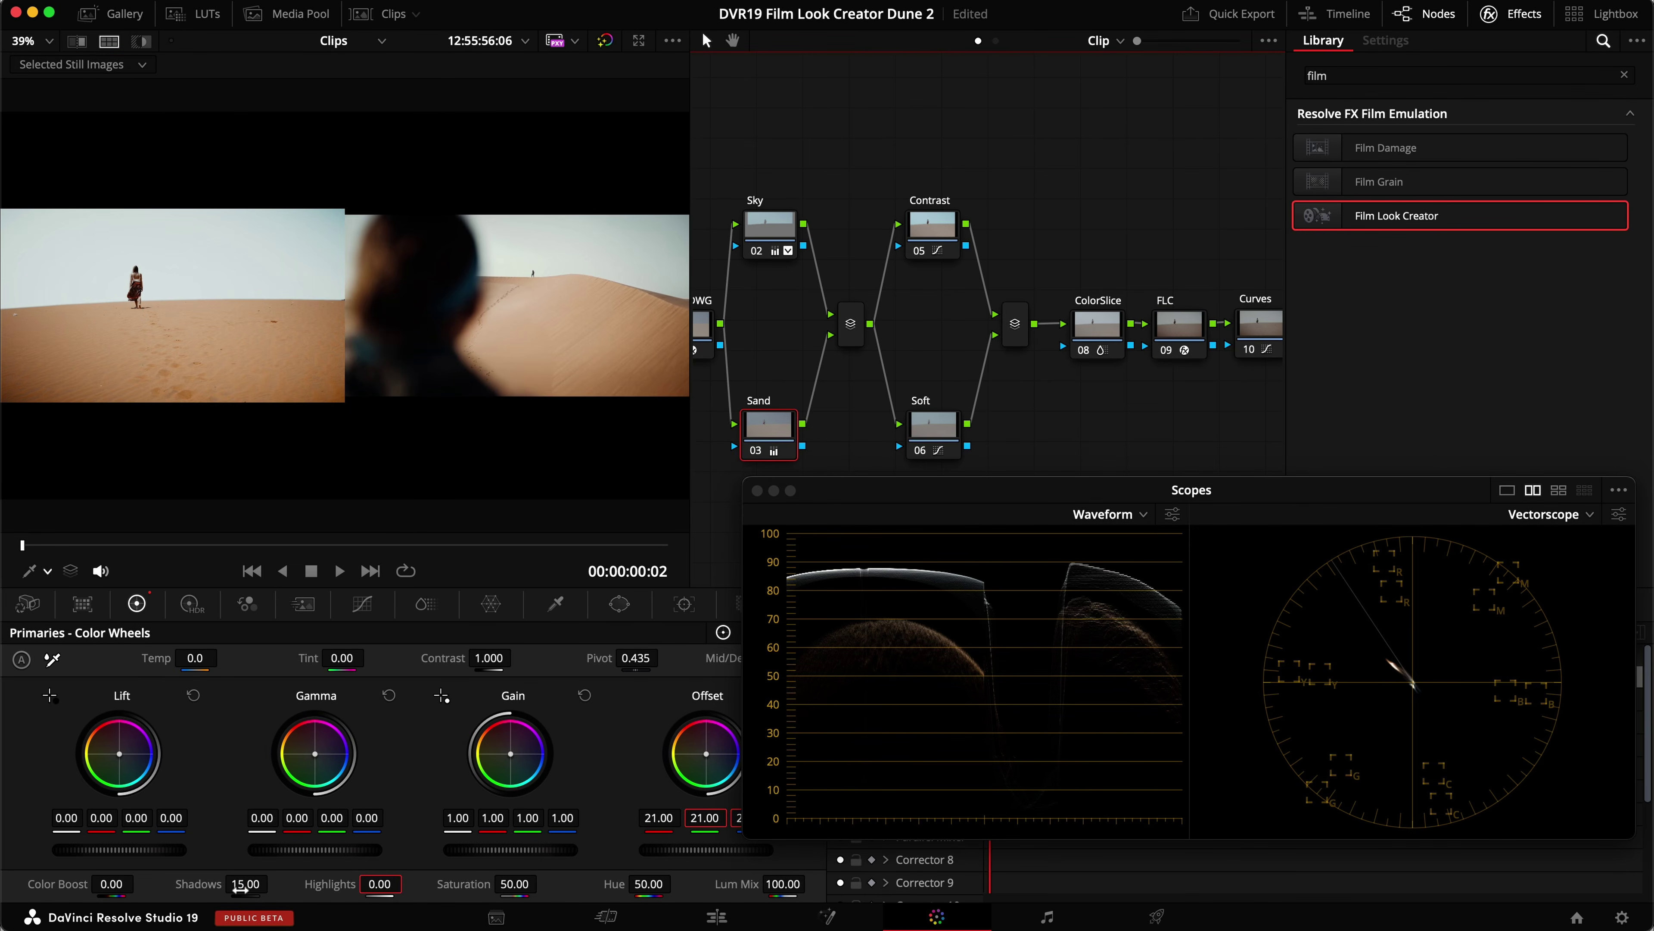
drag(240, 889, 258, 888)
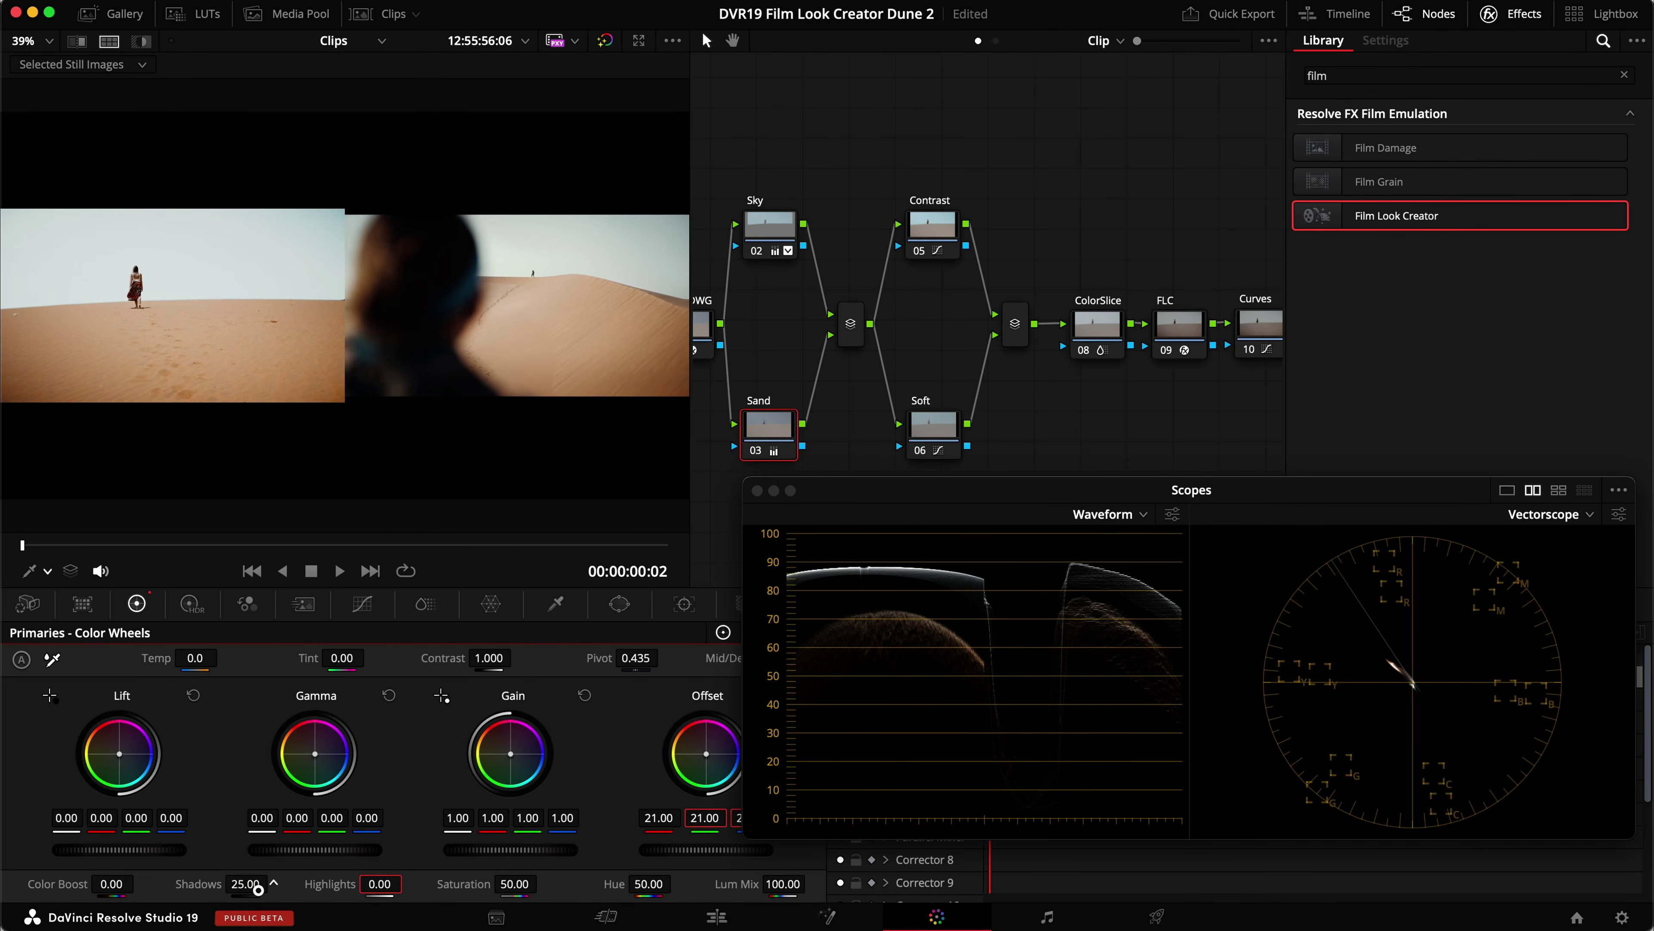
key(super+d)
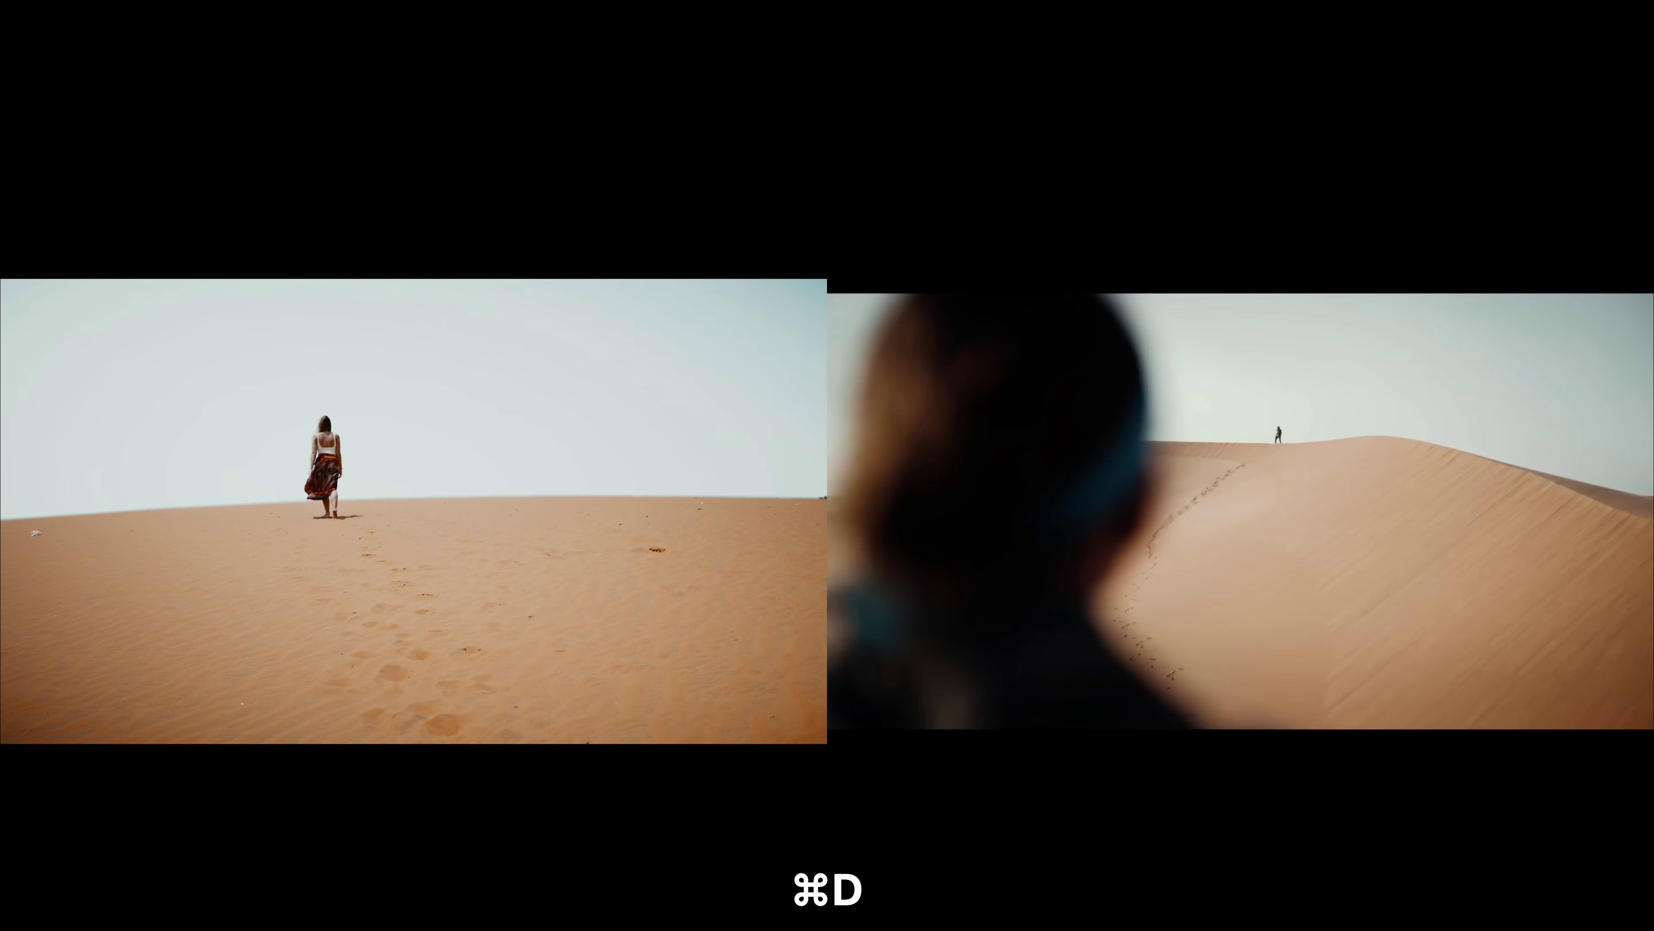
key(super+s)
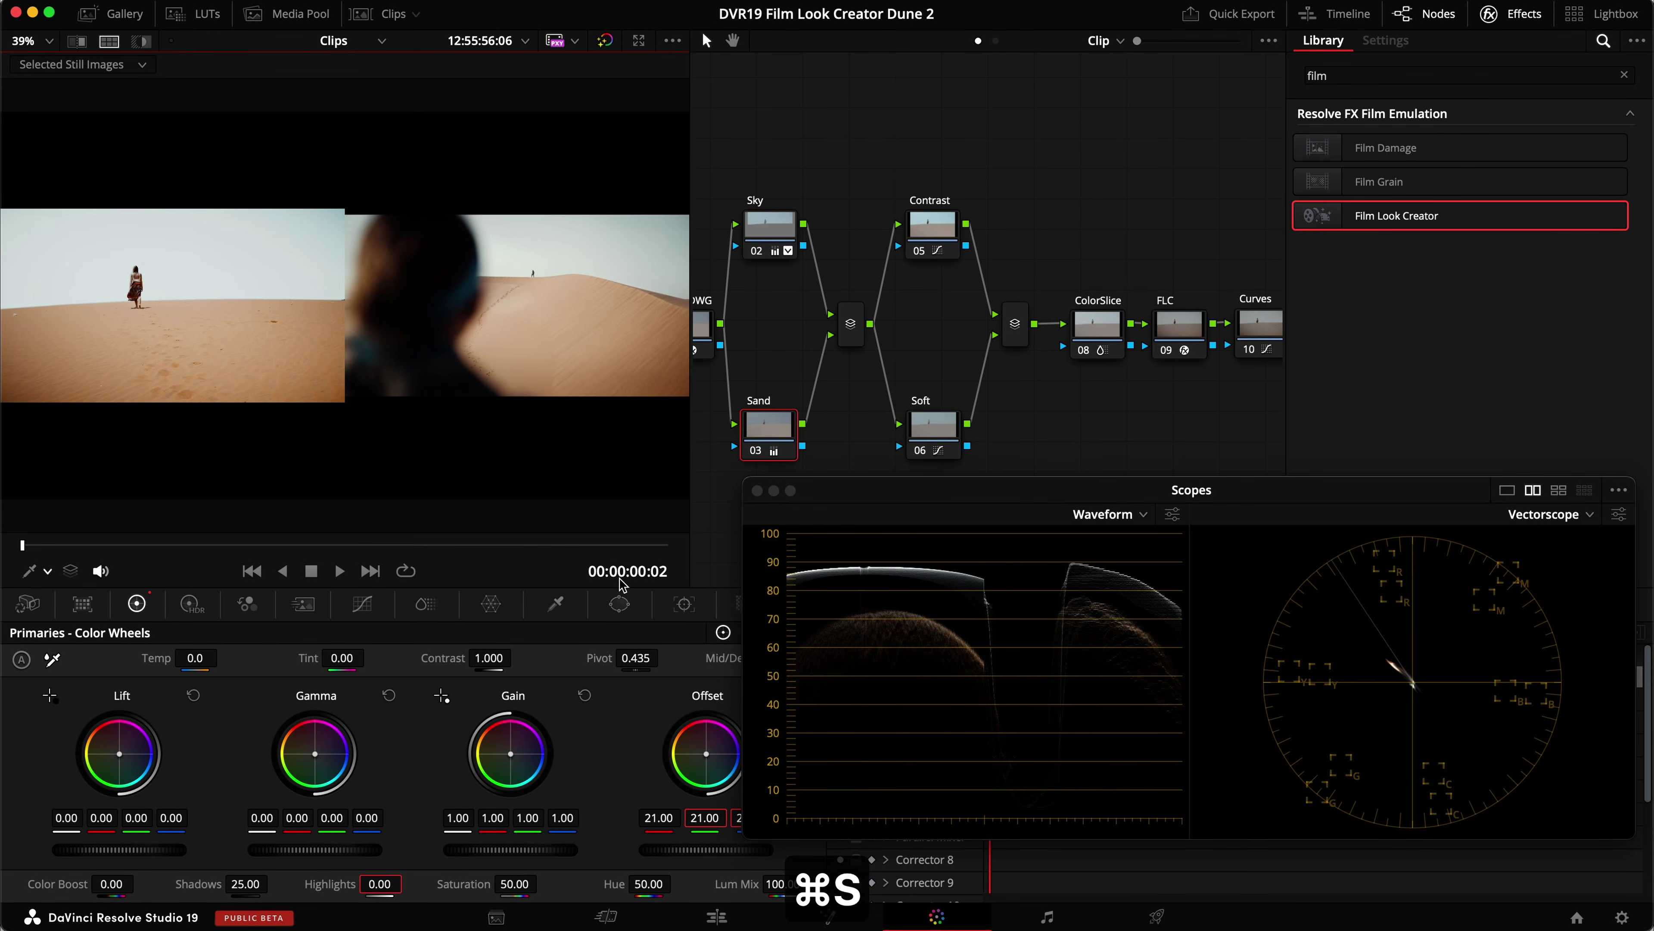
key(super+s)
Hide the effects library, select the Inside node, and examine its Add Node options.
click(1514, 14)
click(1425, 327)
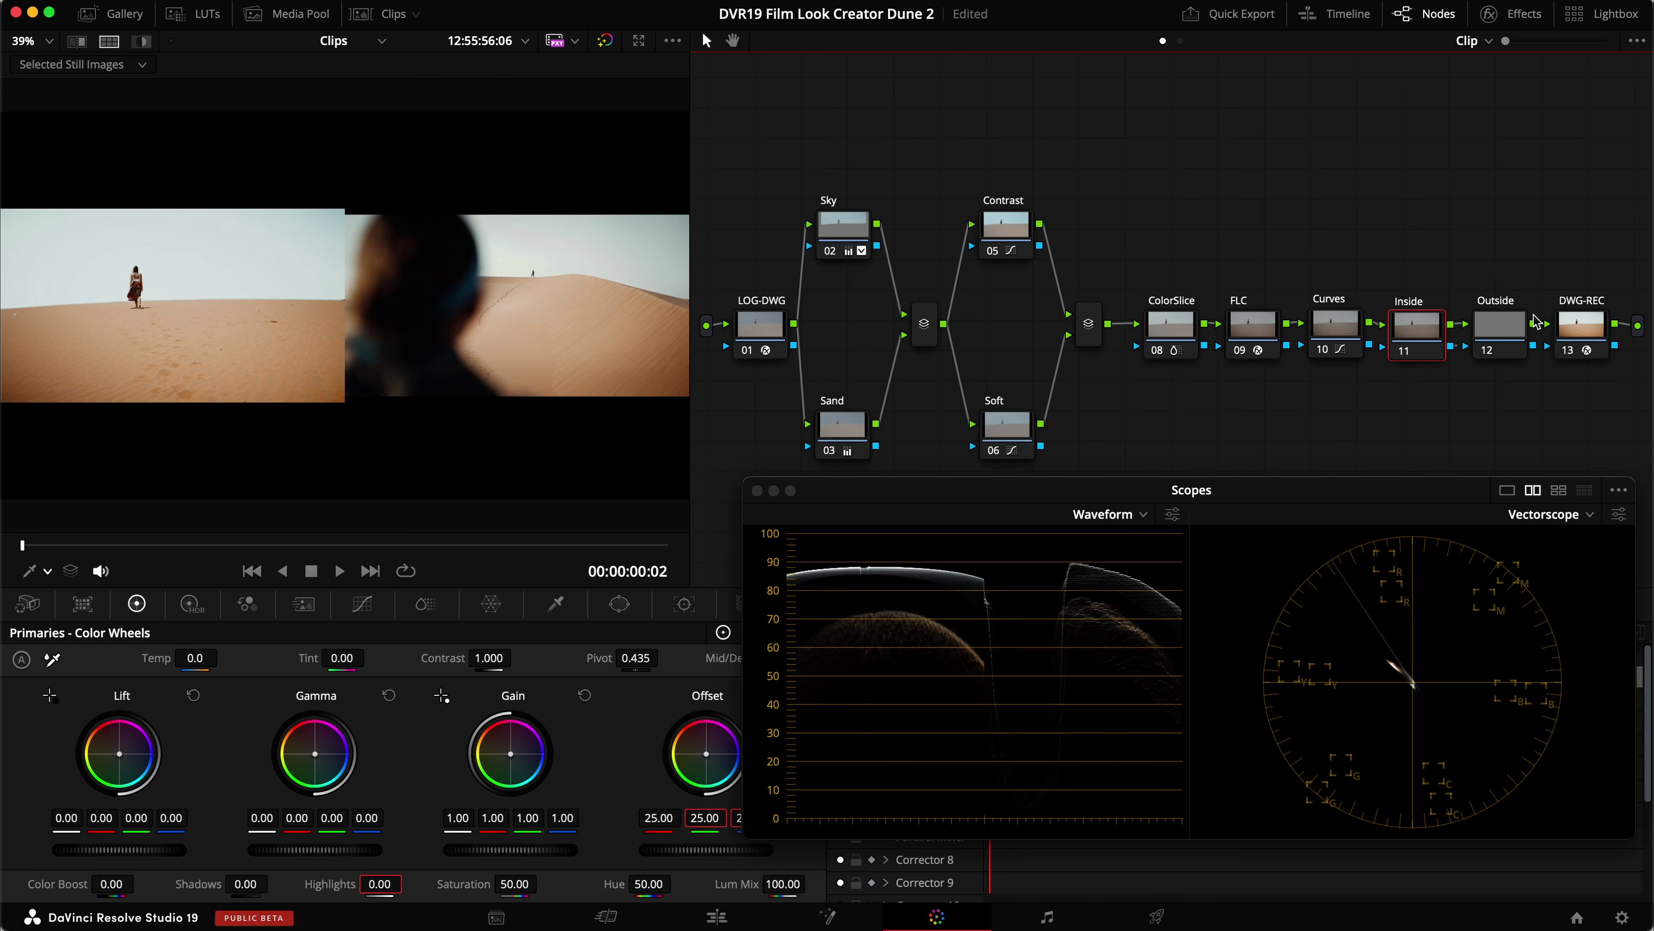
right_click(1414, 347)
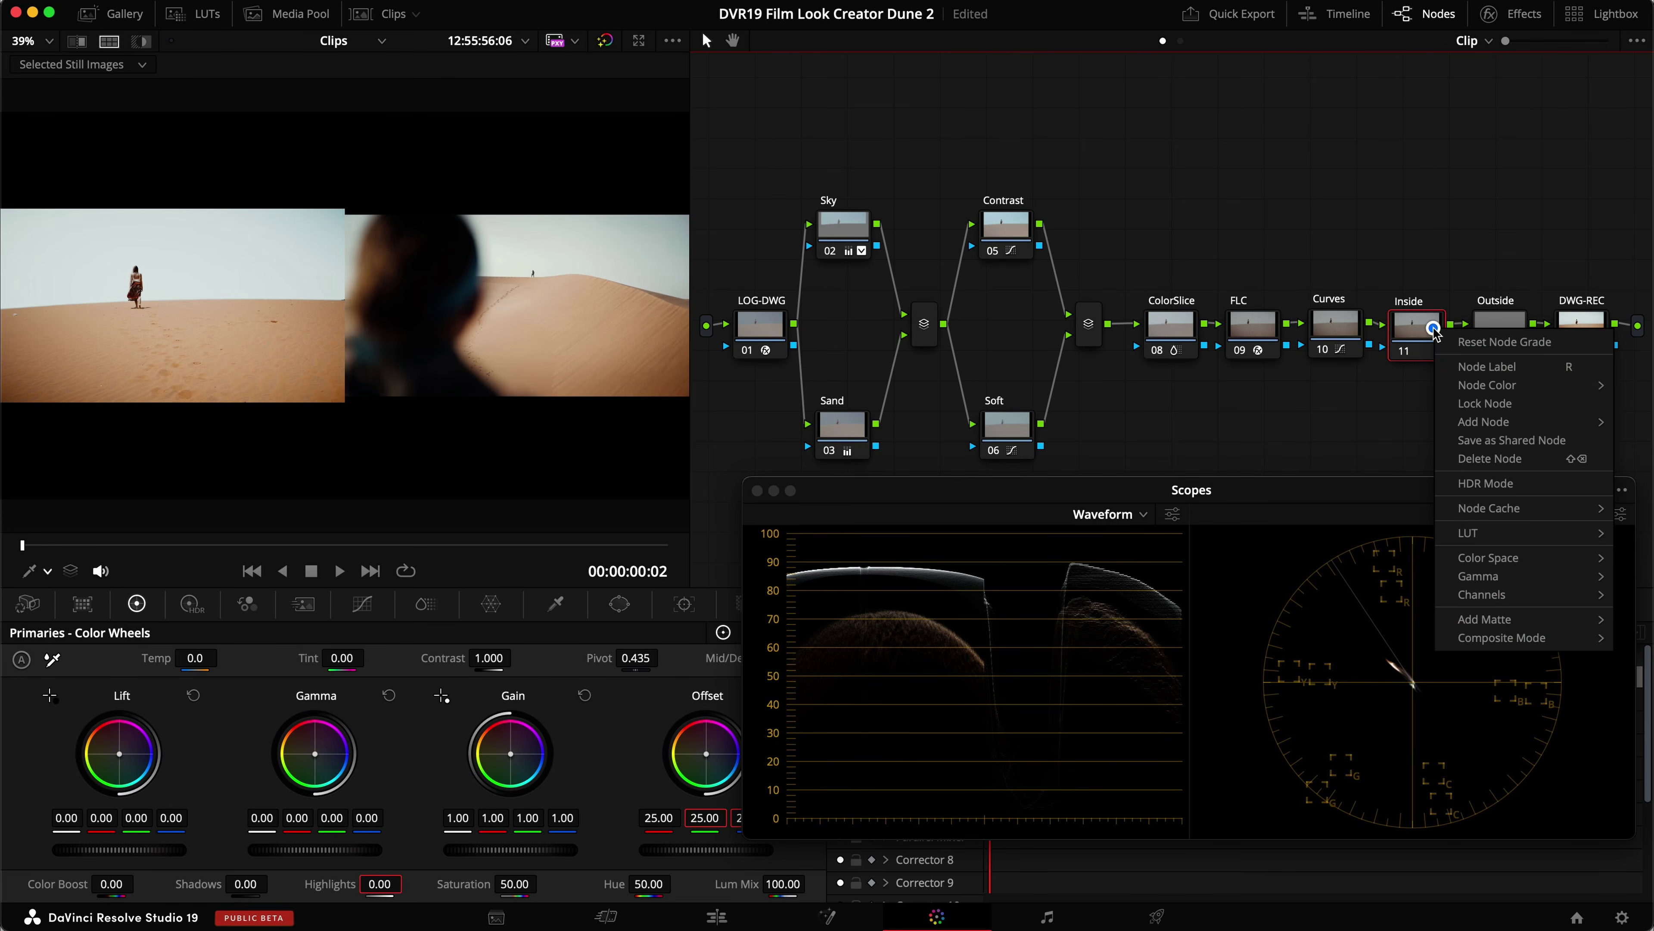
mouse_move(1498, 422)
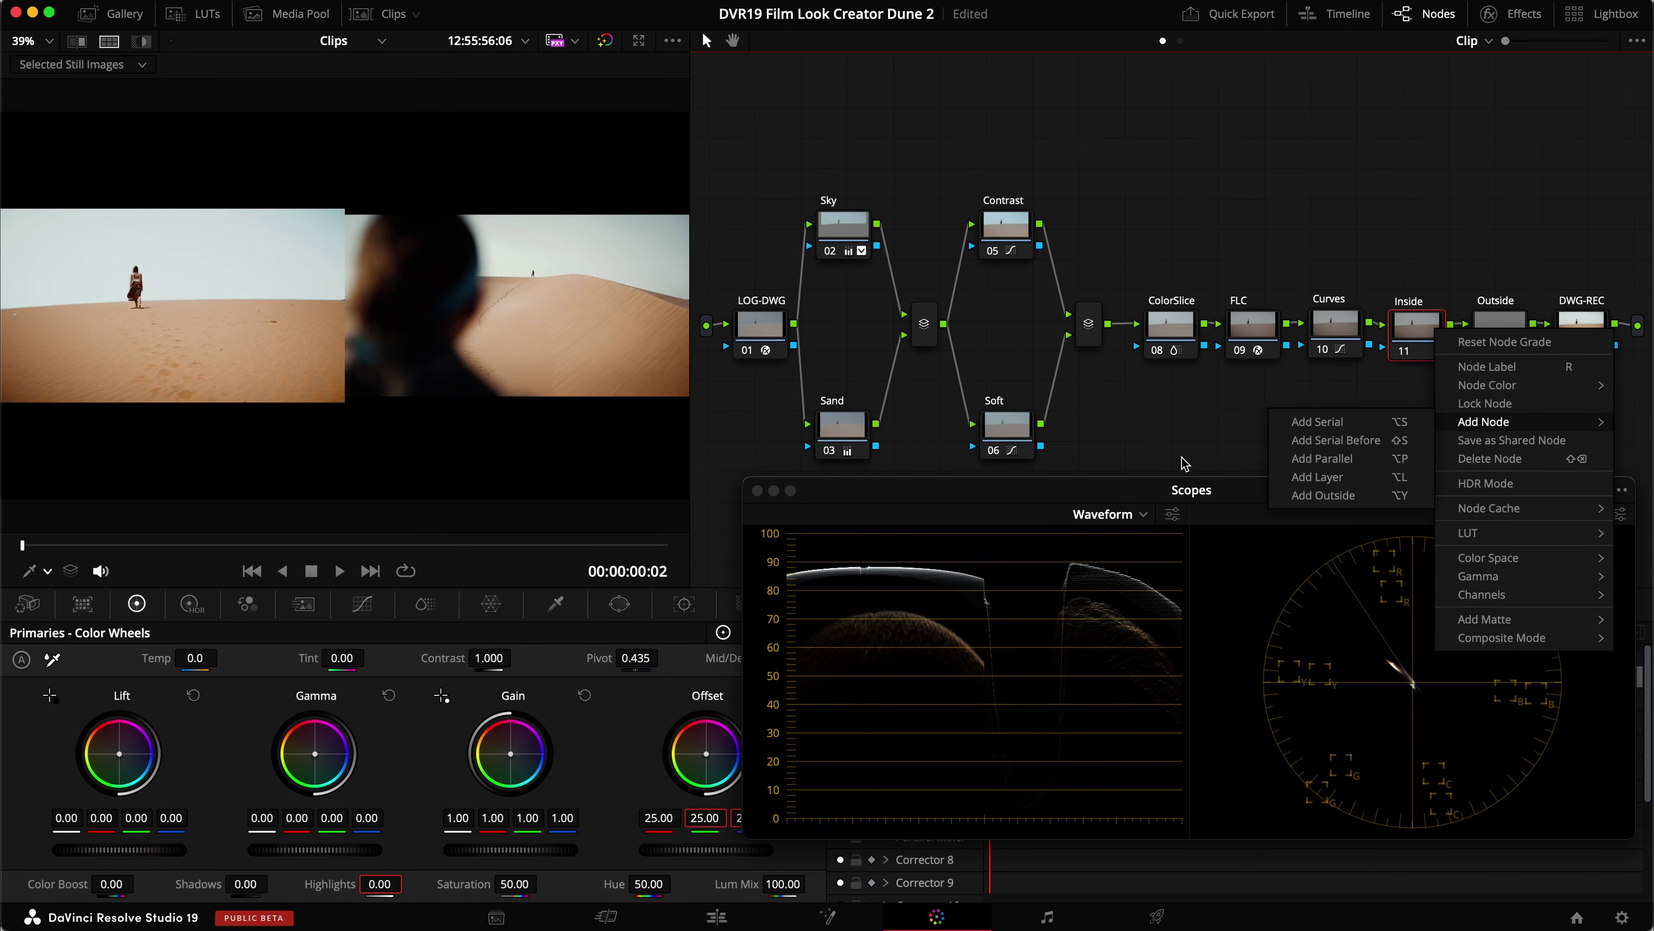
click(1209, 439)
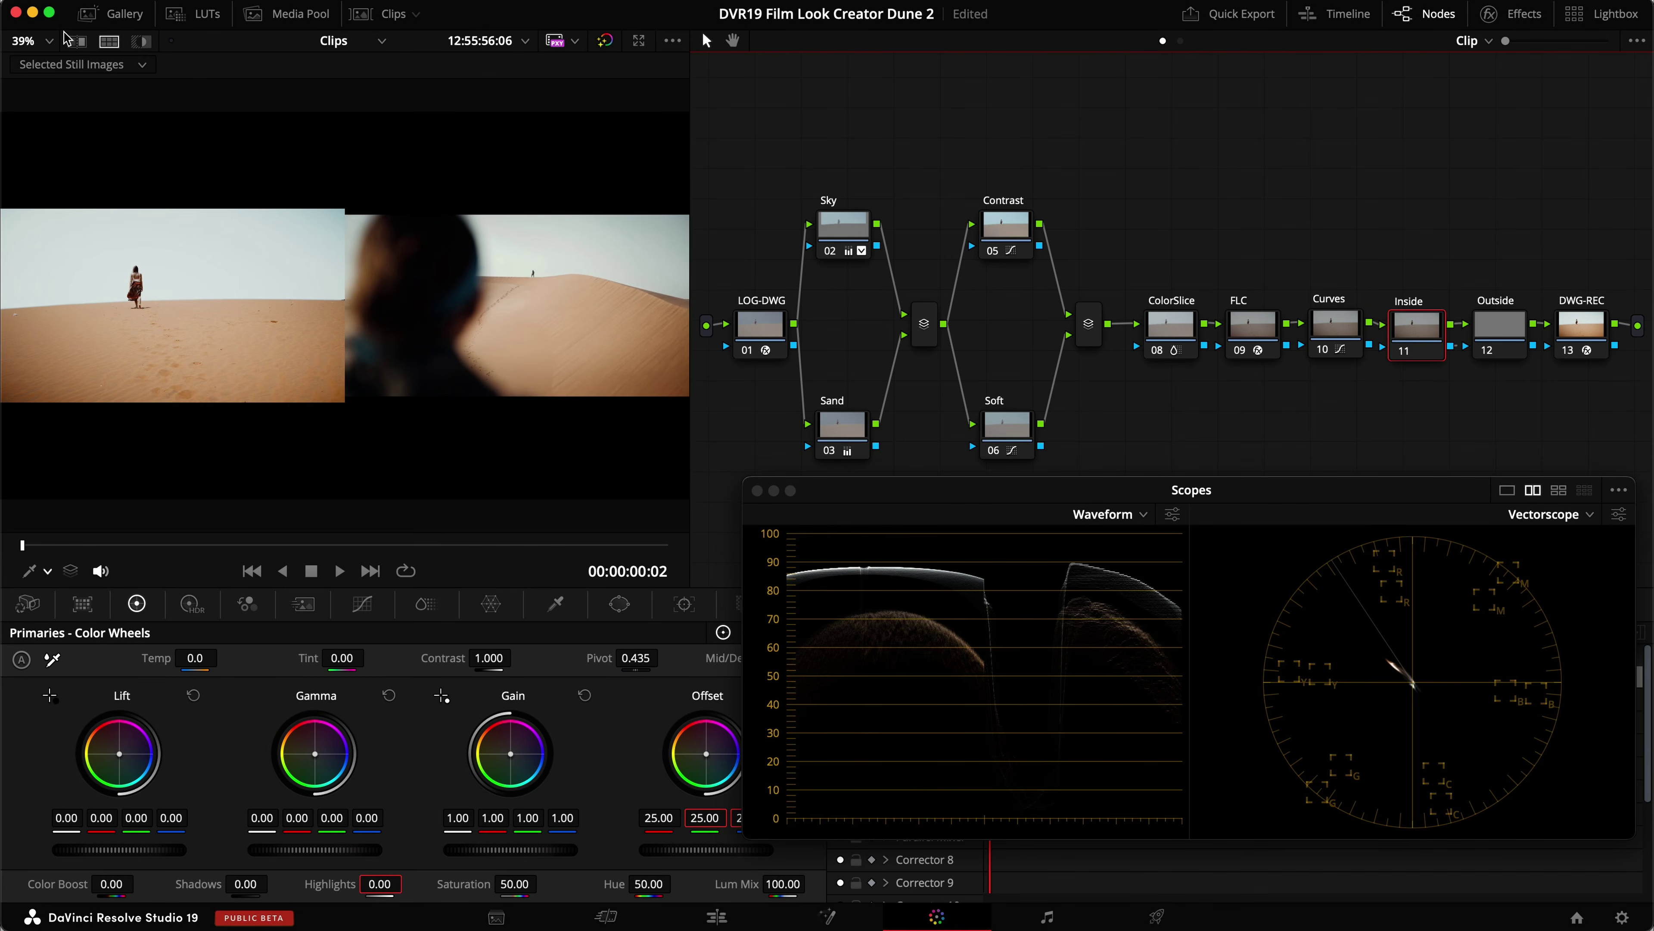
Hide the split-screen reference, add a wide circular window with Soft 1 at 36.00 to the Inside node, and check its highlight mask.
click(109, 41)
click(619, 603)
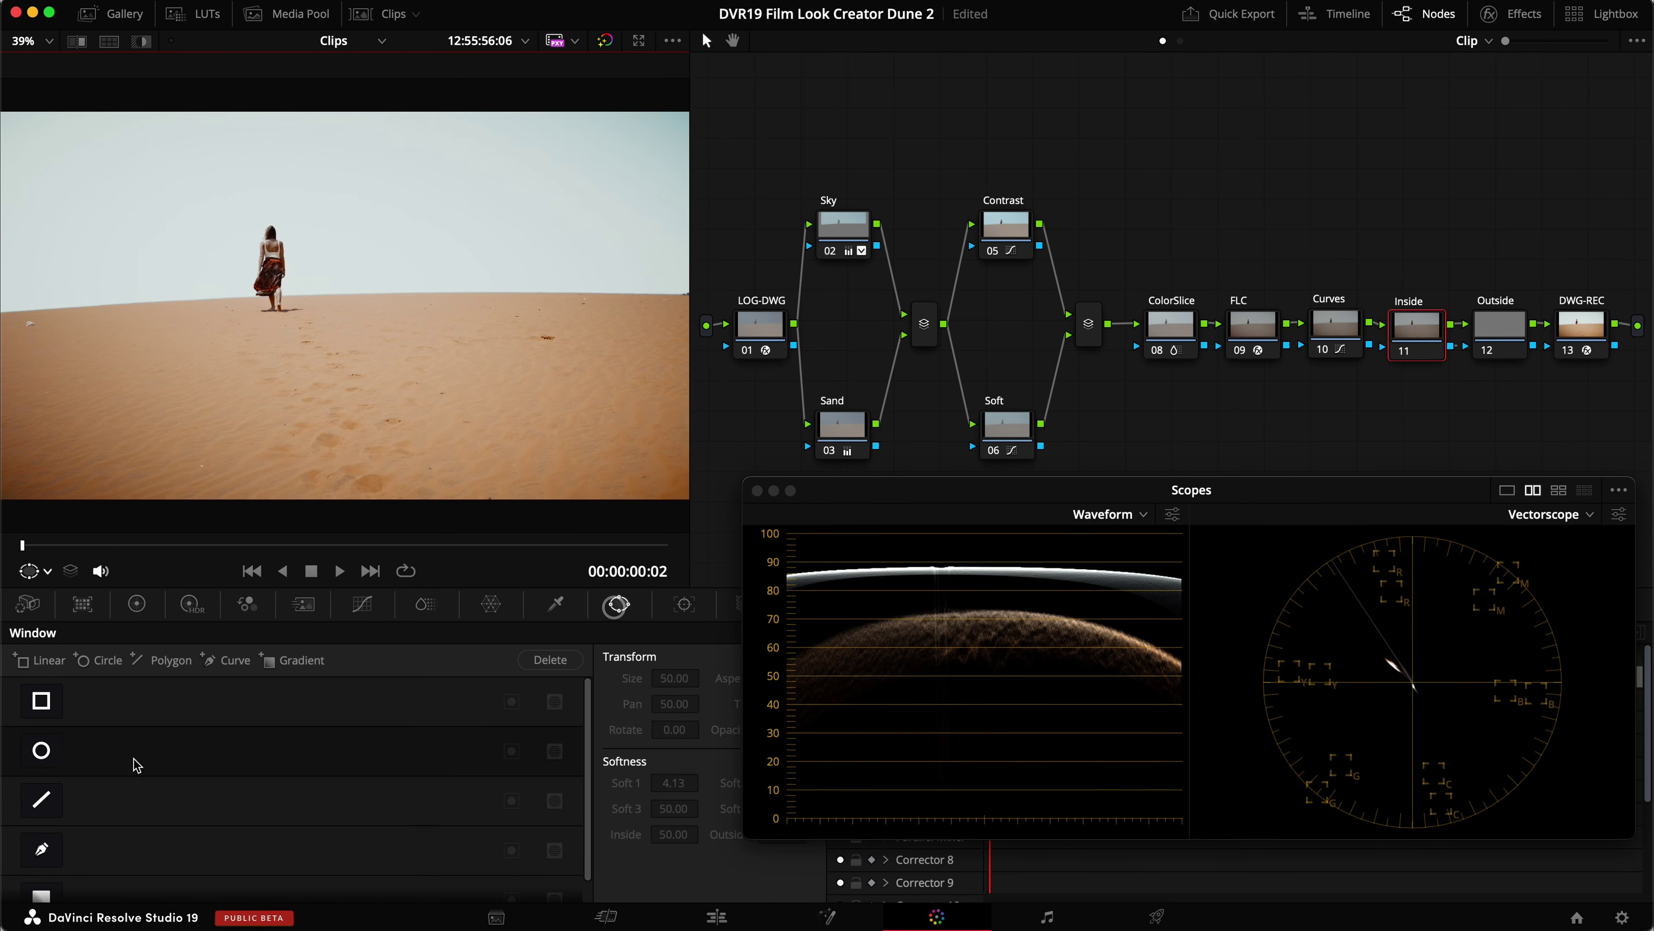
click(41, 750)
drag(445, 305, 567, 305)
drag(345, 423, 346, 534)
scroll(346, 531, down, 2)
key(shift+h)
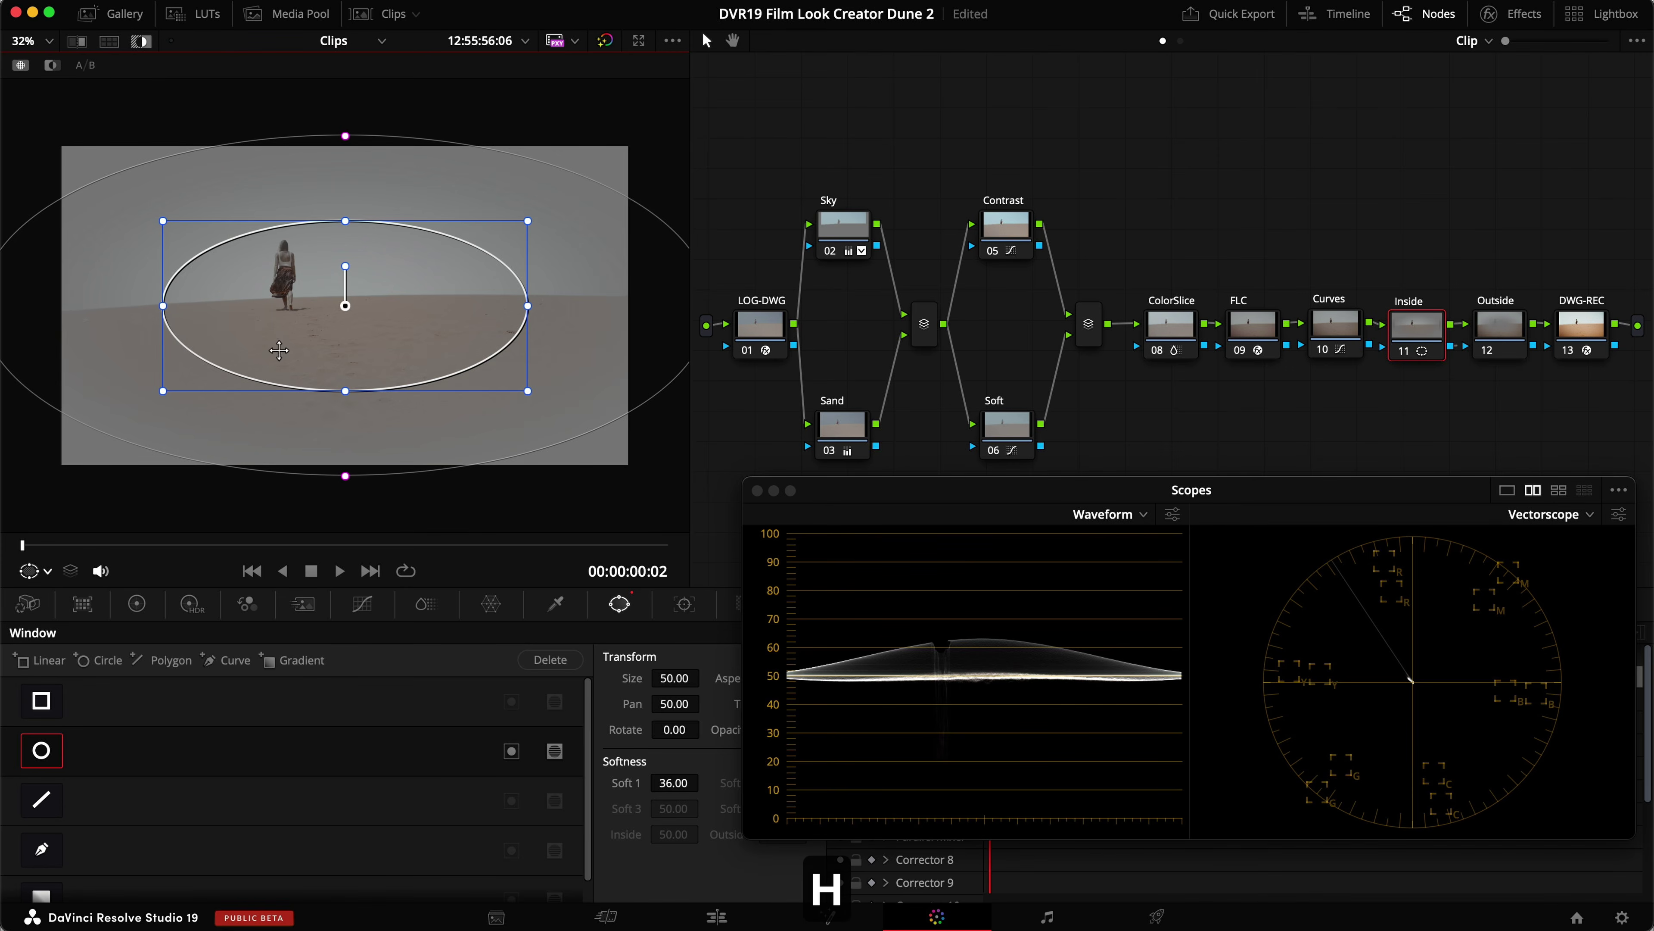
key(shift+h)
Add one control point in the shadows and one in the highlights of the Inside node's custom curve.
click(362, 604)
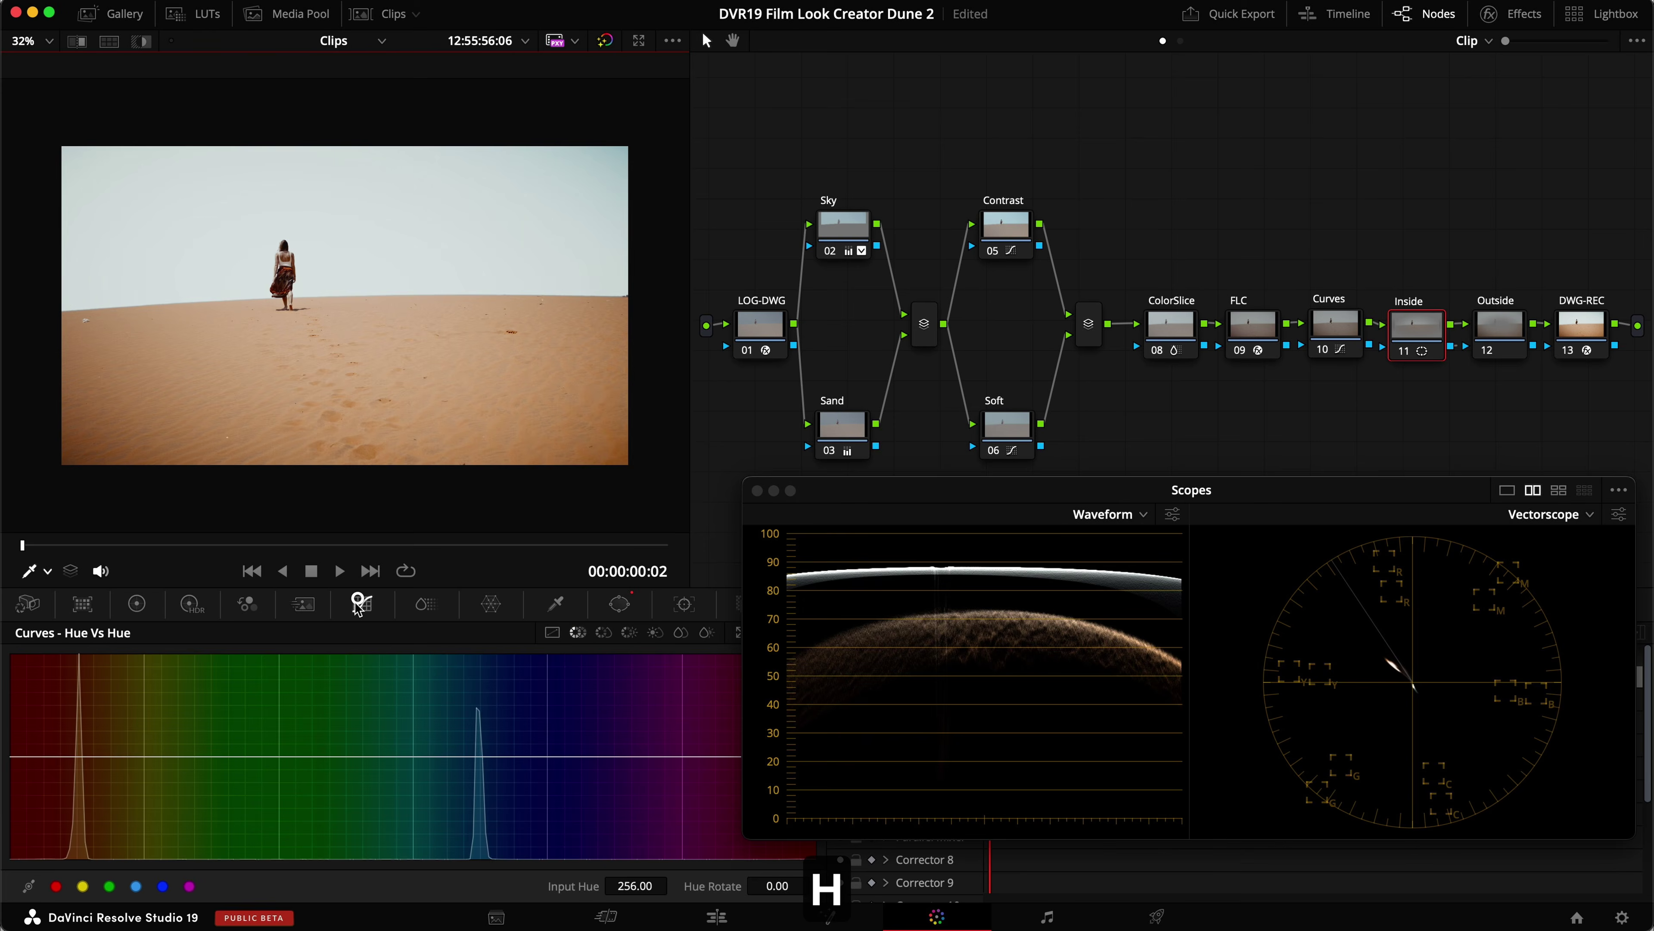
click(552, 632)
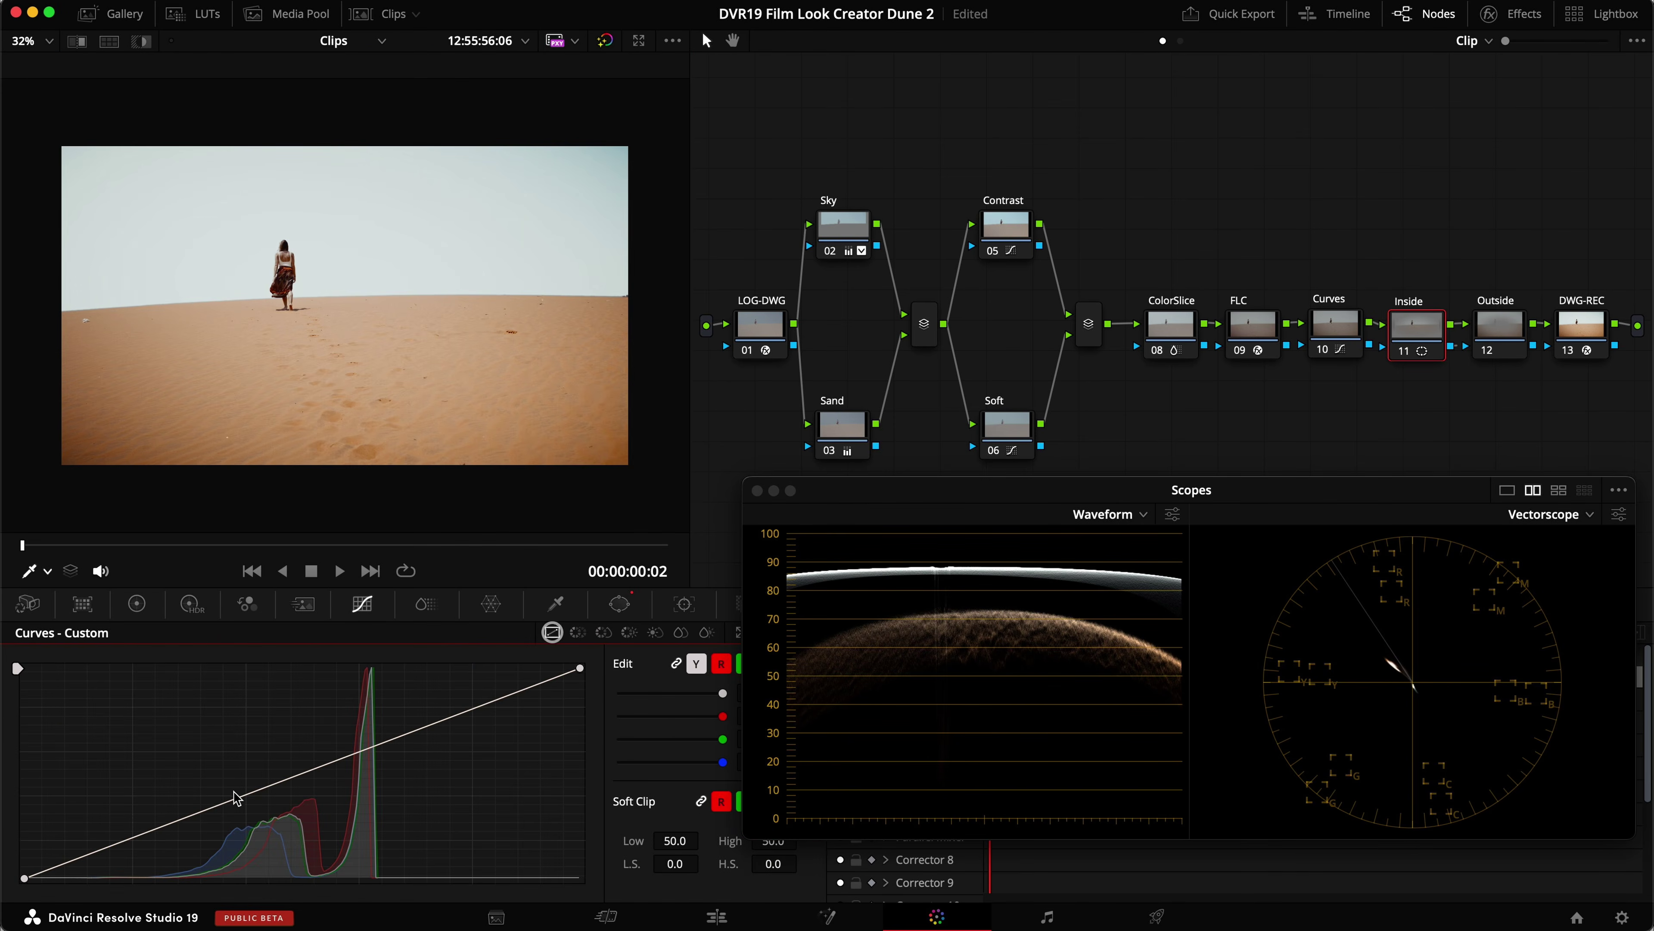
click(147, 834)
click(453, 721)
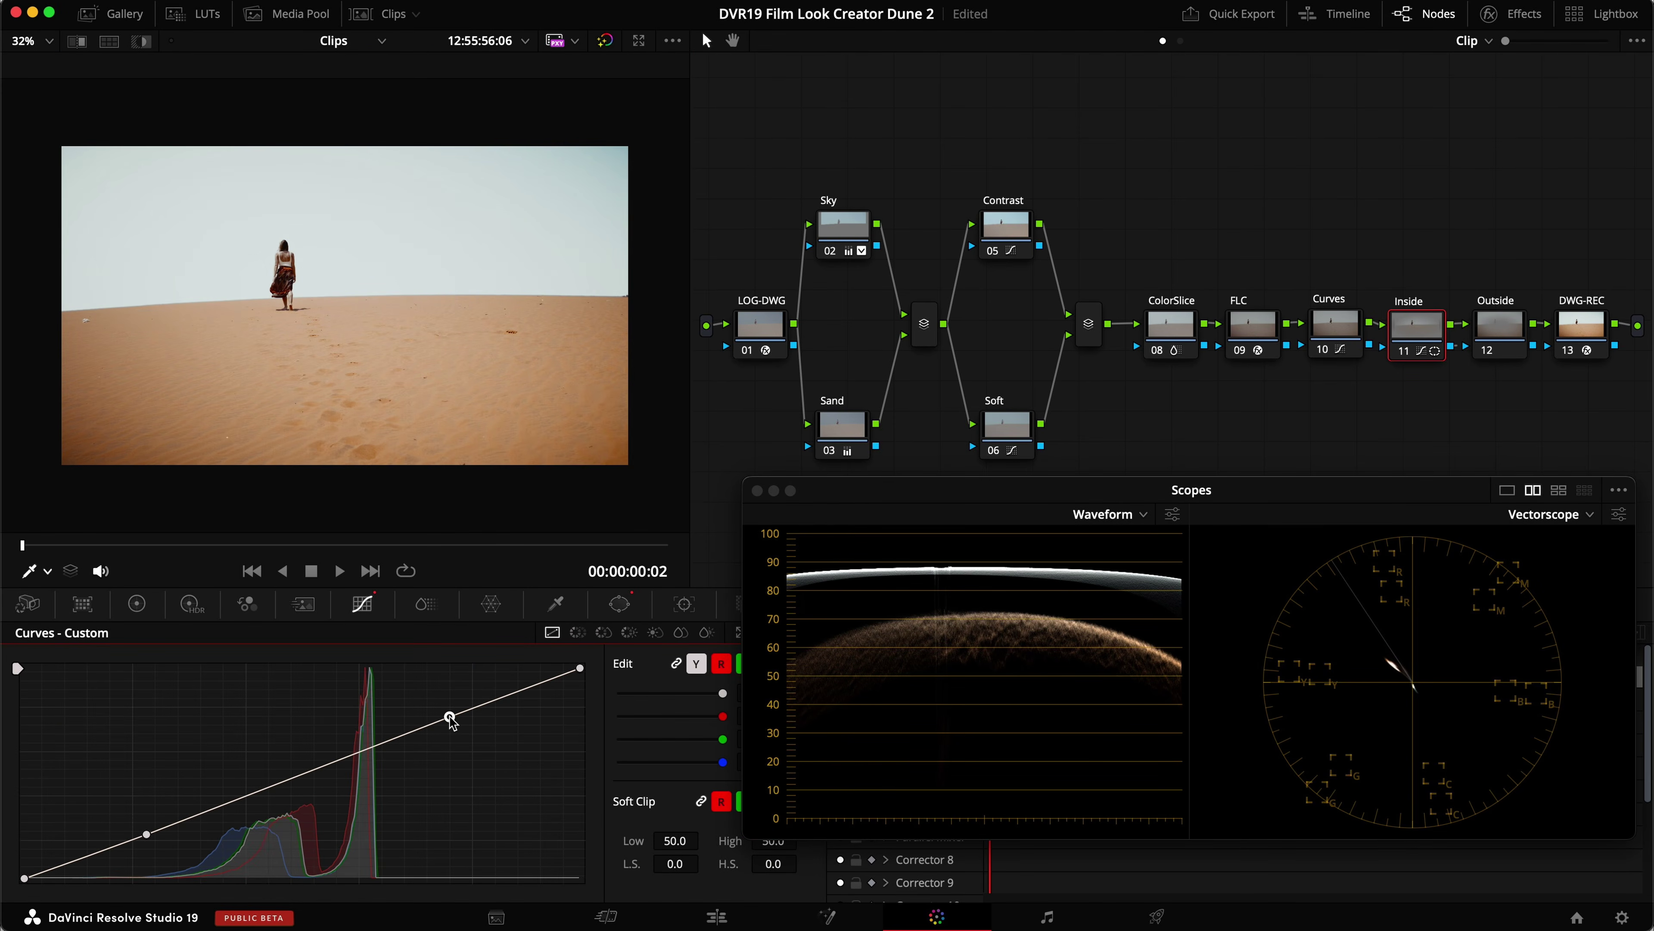
Bring back the split-screen reference, set the Inside node's luminance Gamma to 0.02, and save the project.
click(138, 603)
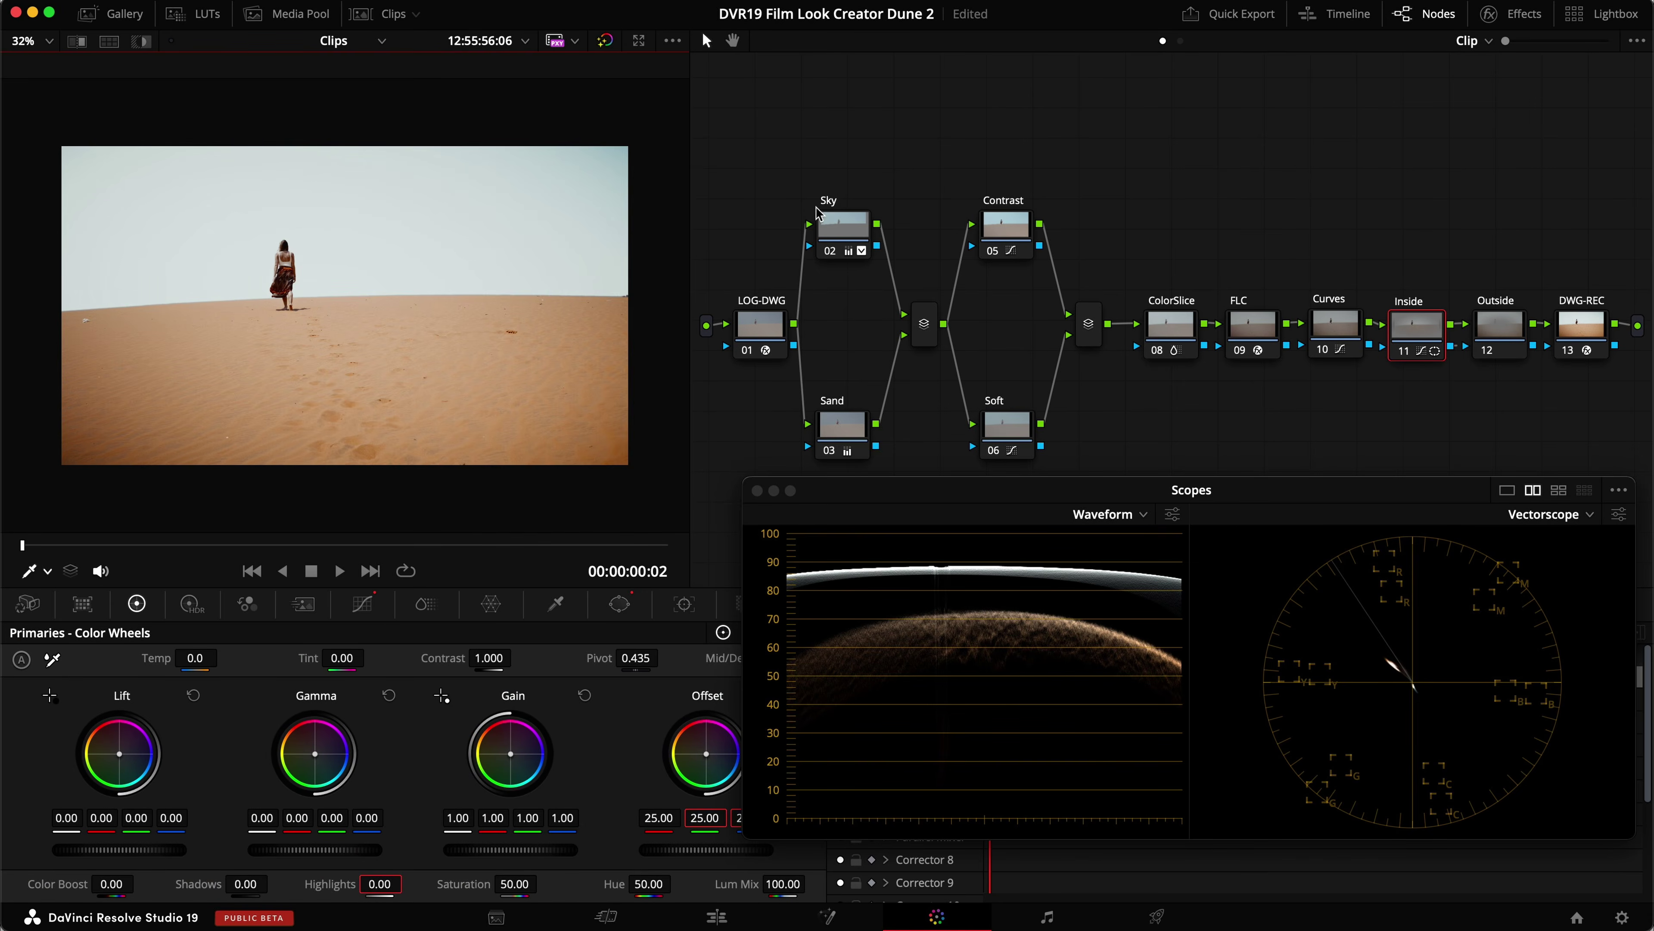
click(108, 41)
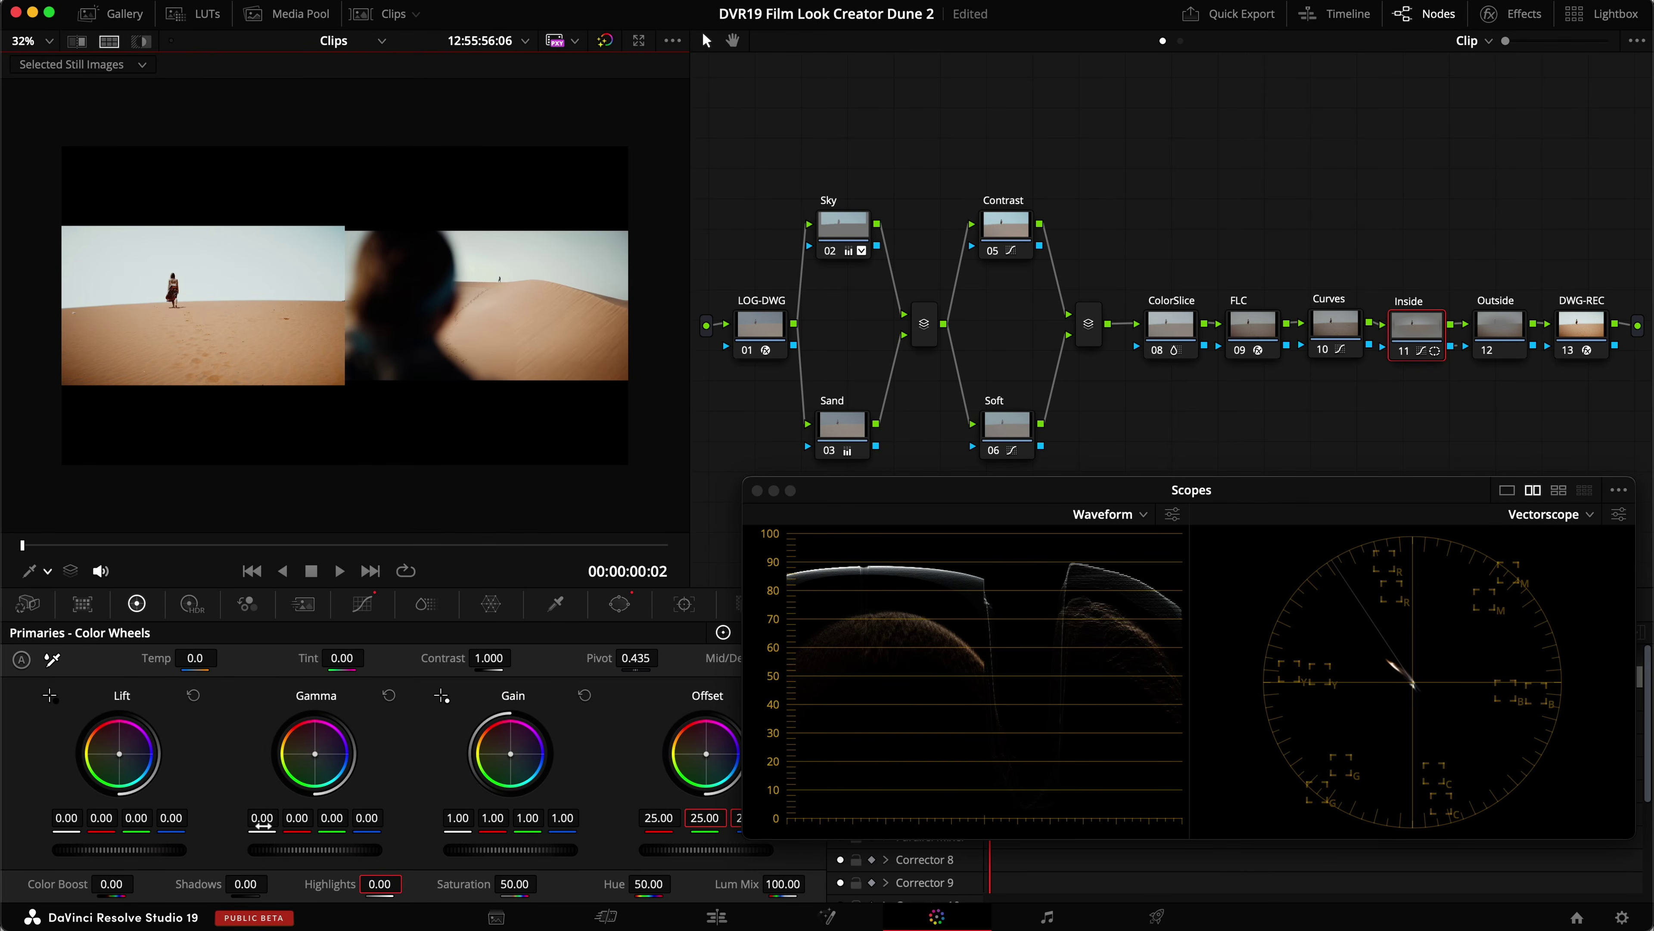
drag(263, 823, 292, 824)
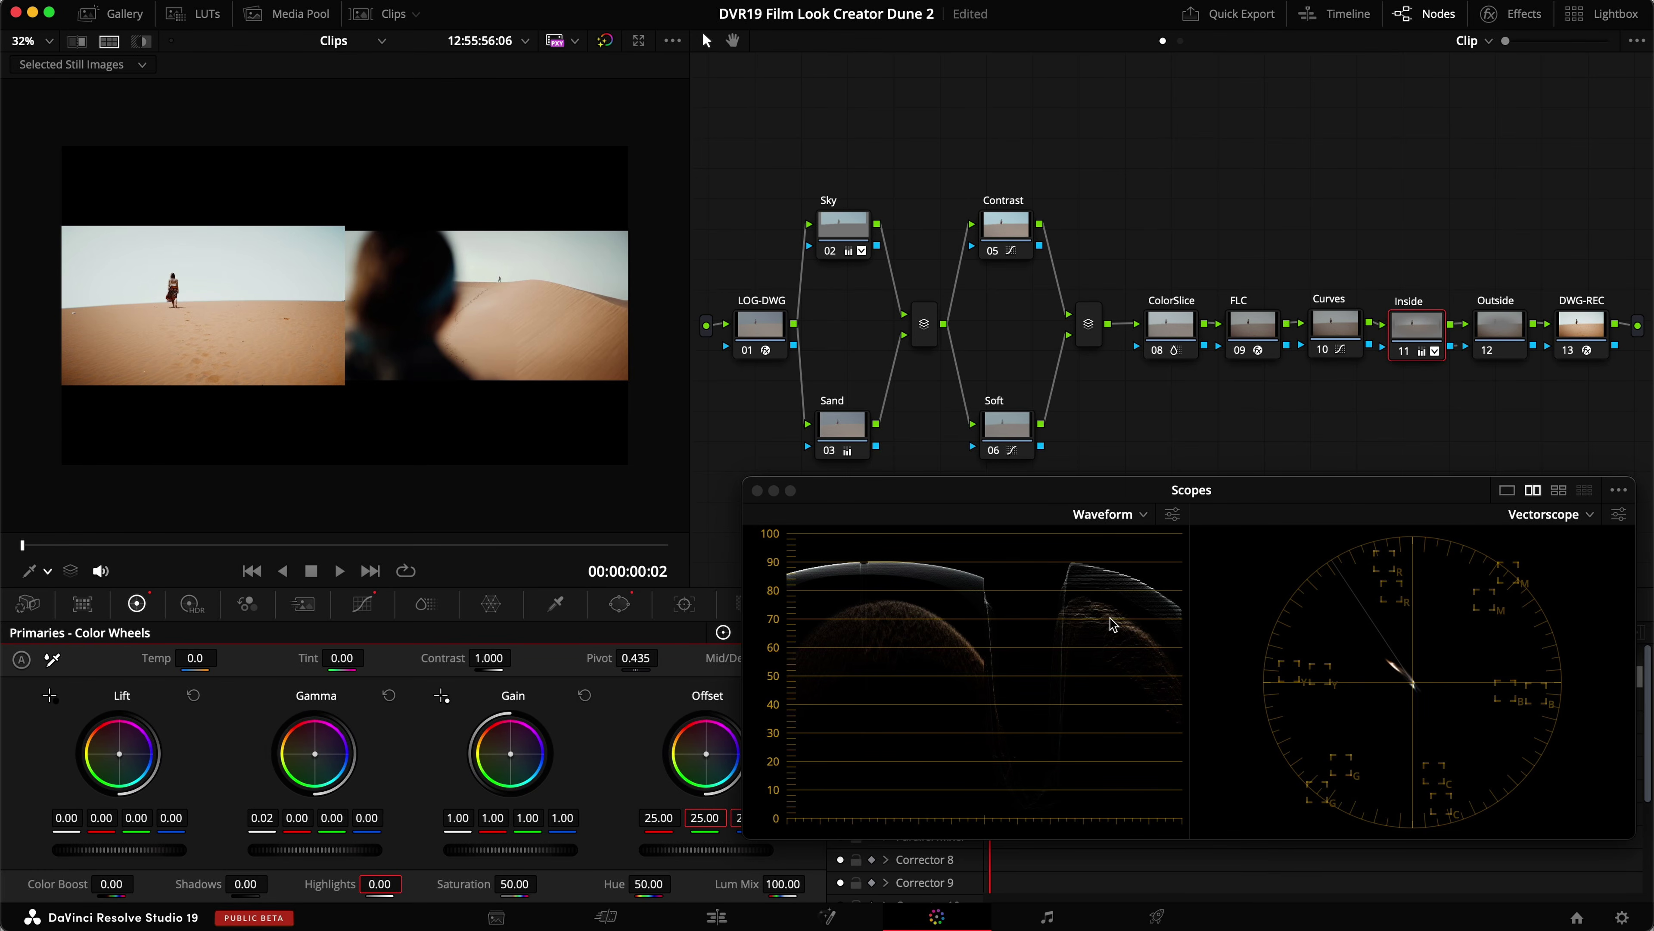
key(super+s)
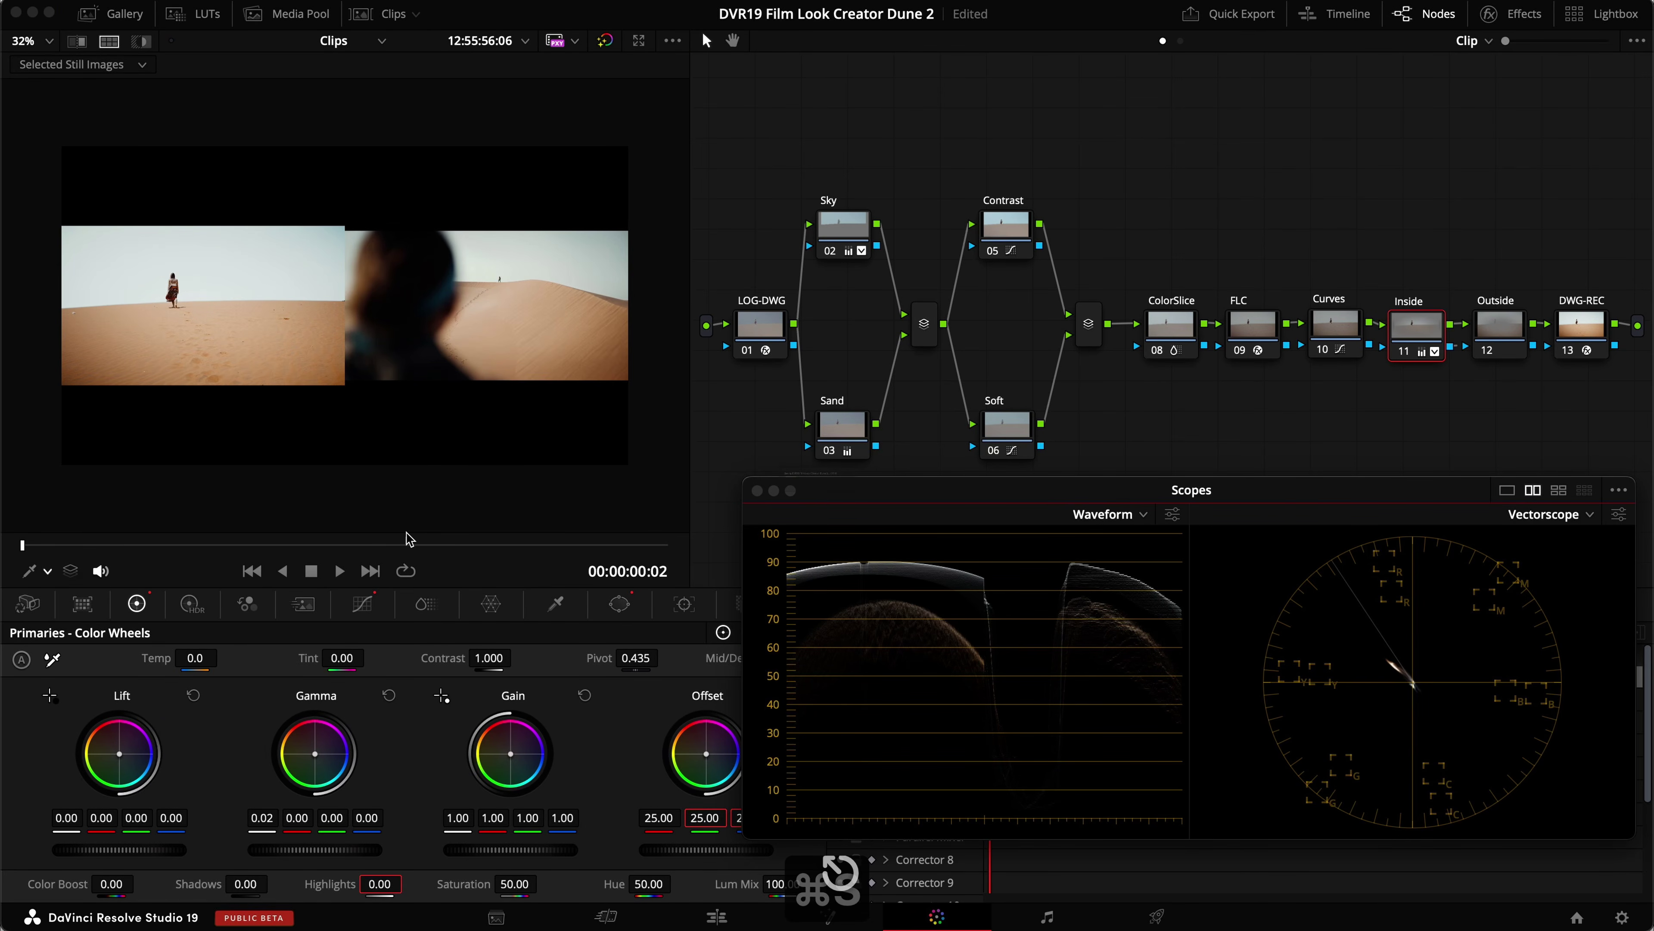
Lower the shadow part of the Outside node's custom curve slightly, check the node's effect full screen, and save the project.
click(1498, 326)
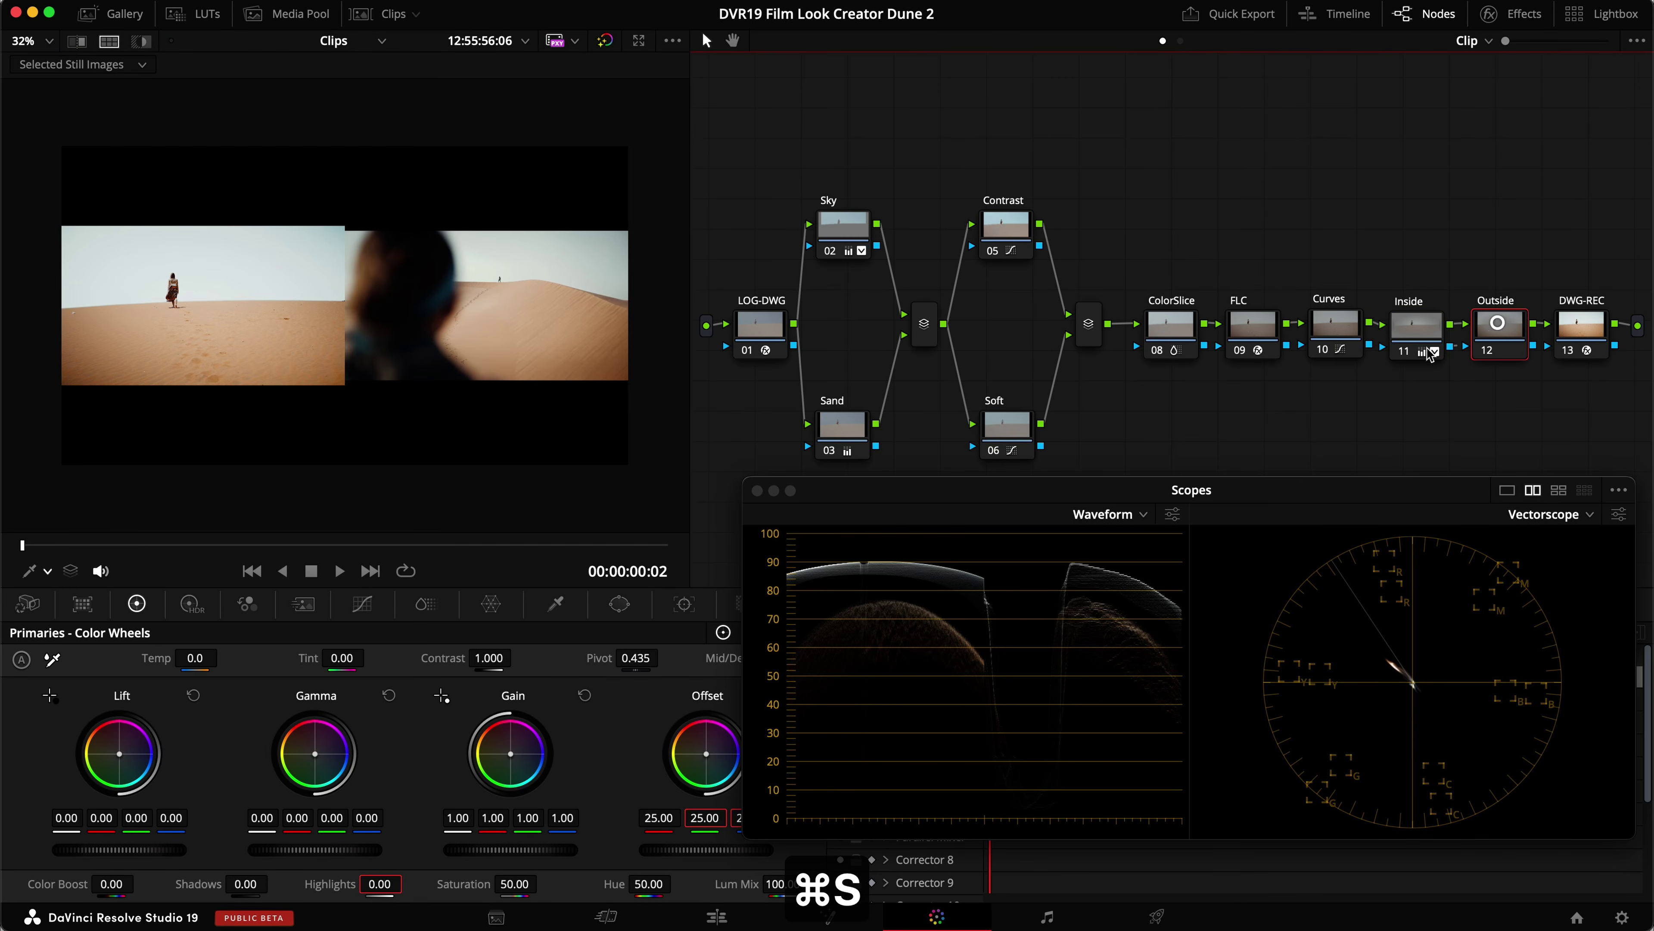
click(366, 607)
drag(168, 835, 177, 835)
key(super+d)
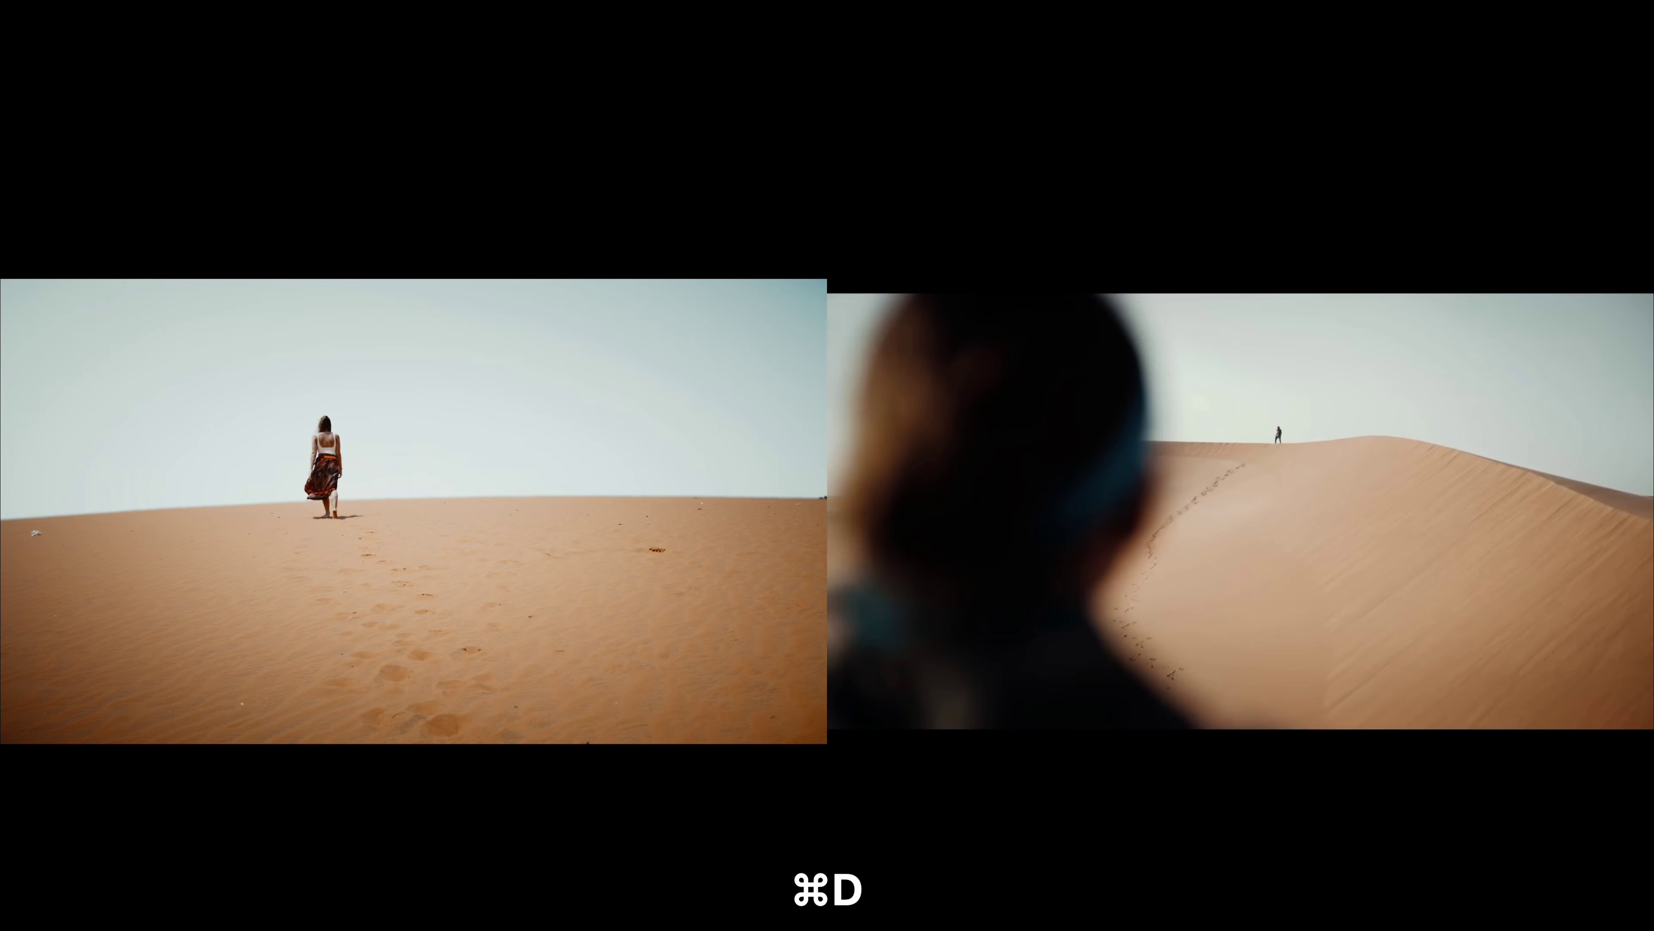
key(h)
key(h)
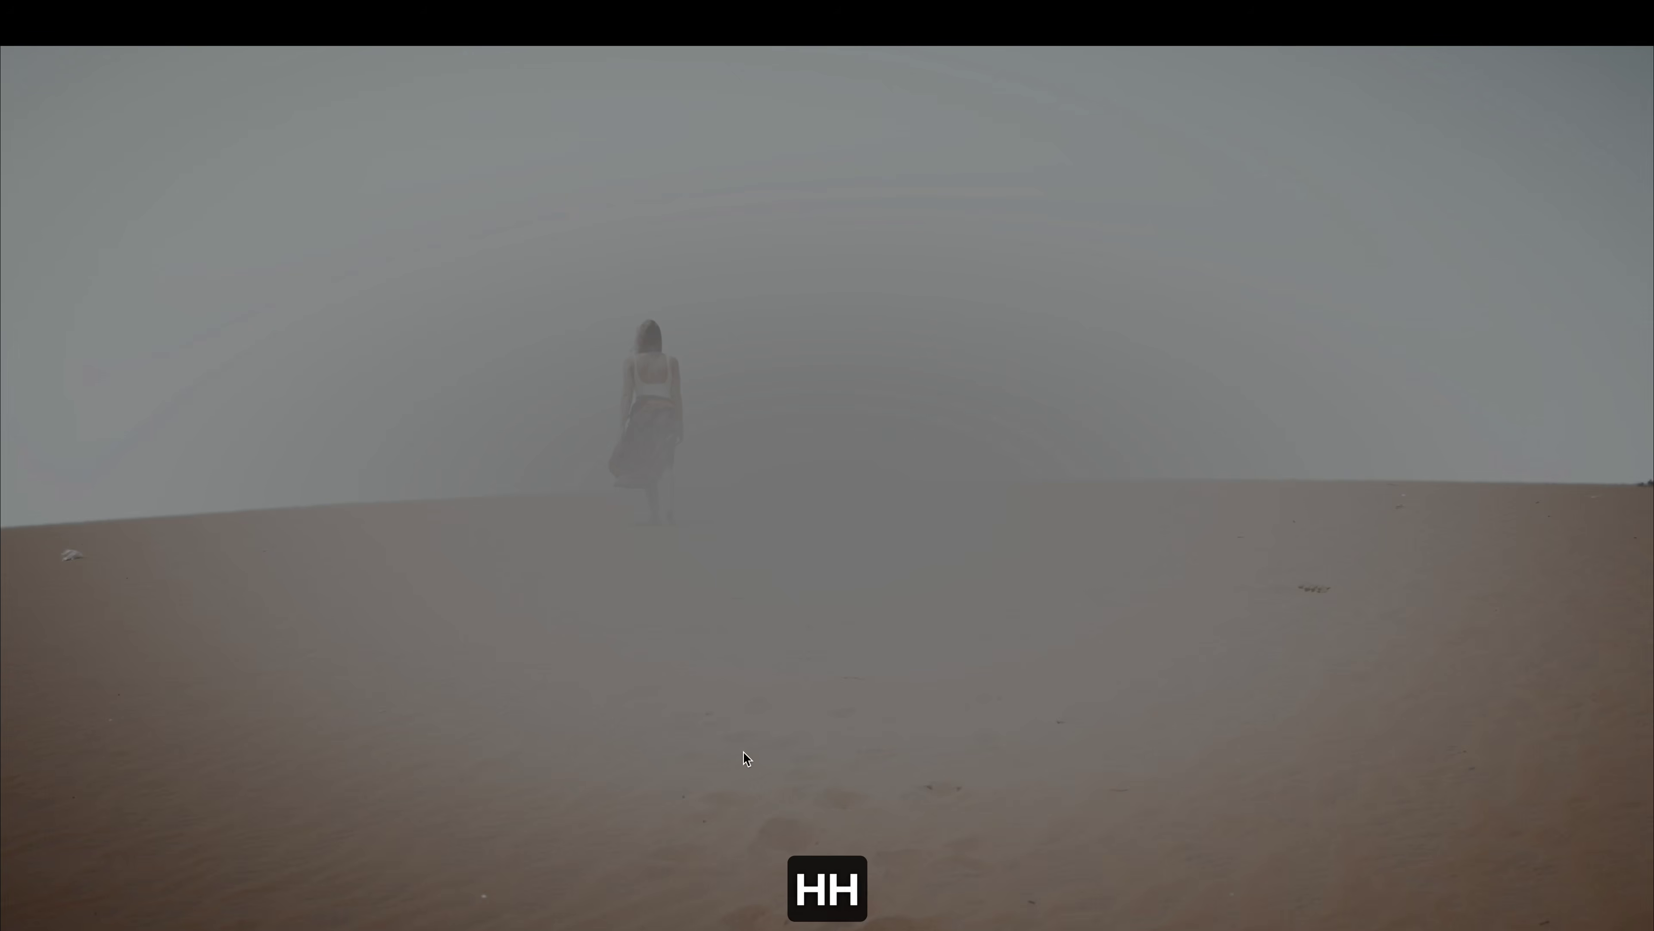
key(super+s)
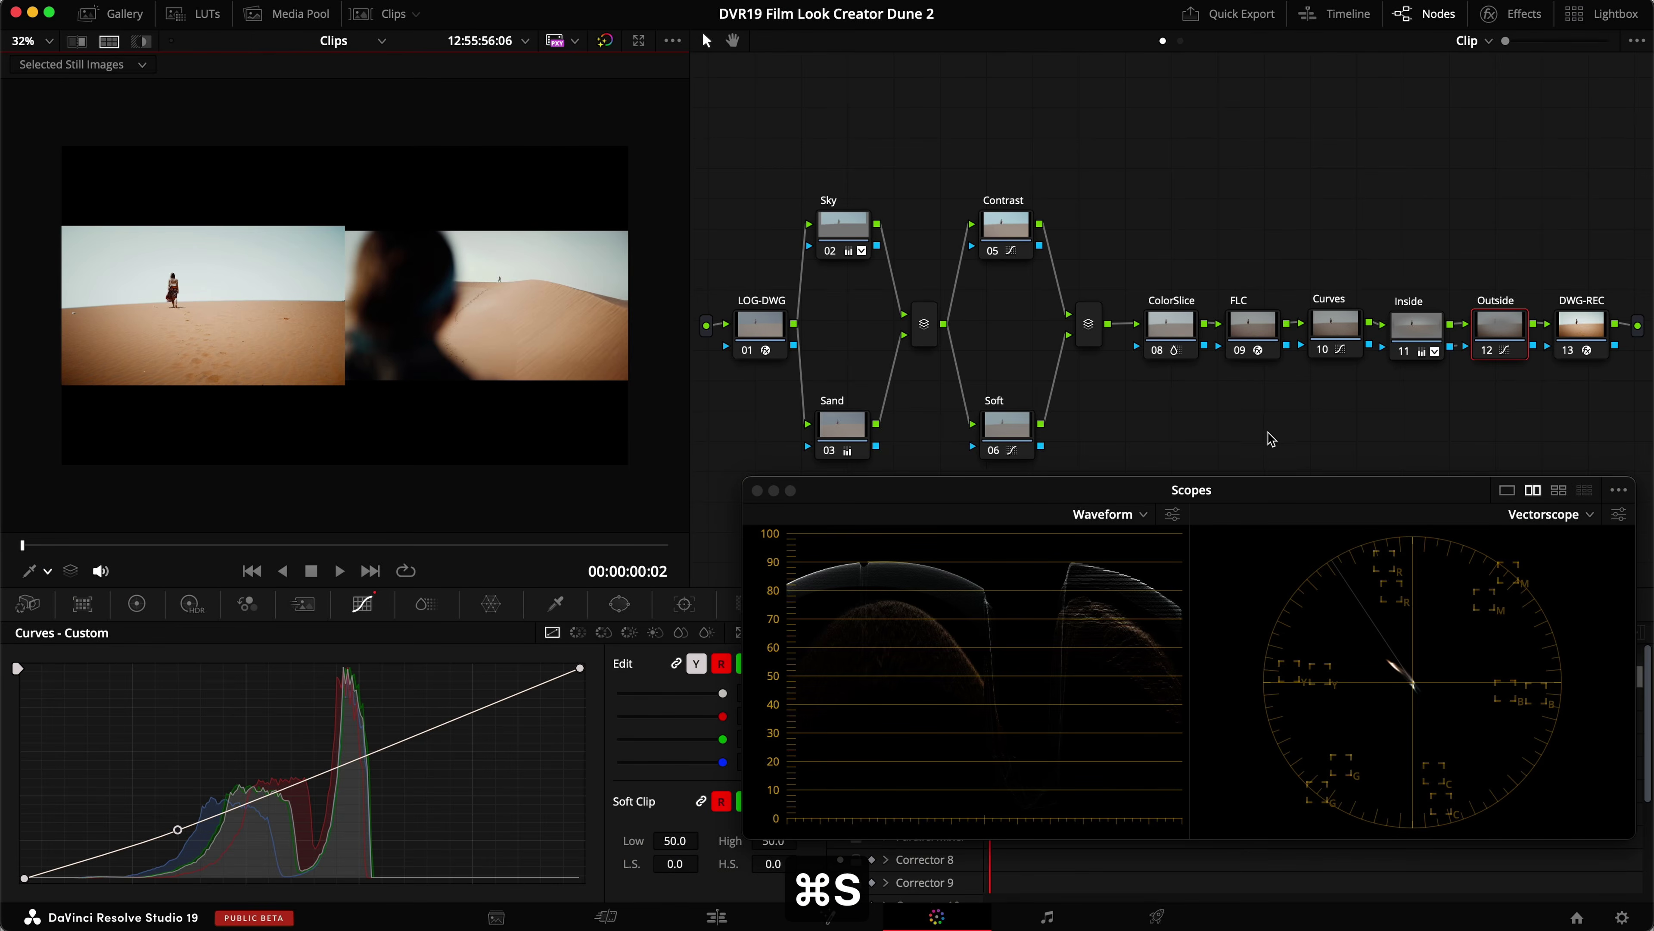
View the split-screen comparison full screen, flip between the graded shot and the adjacent version, and save the project.
key(super+f)
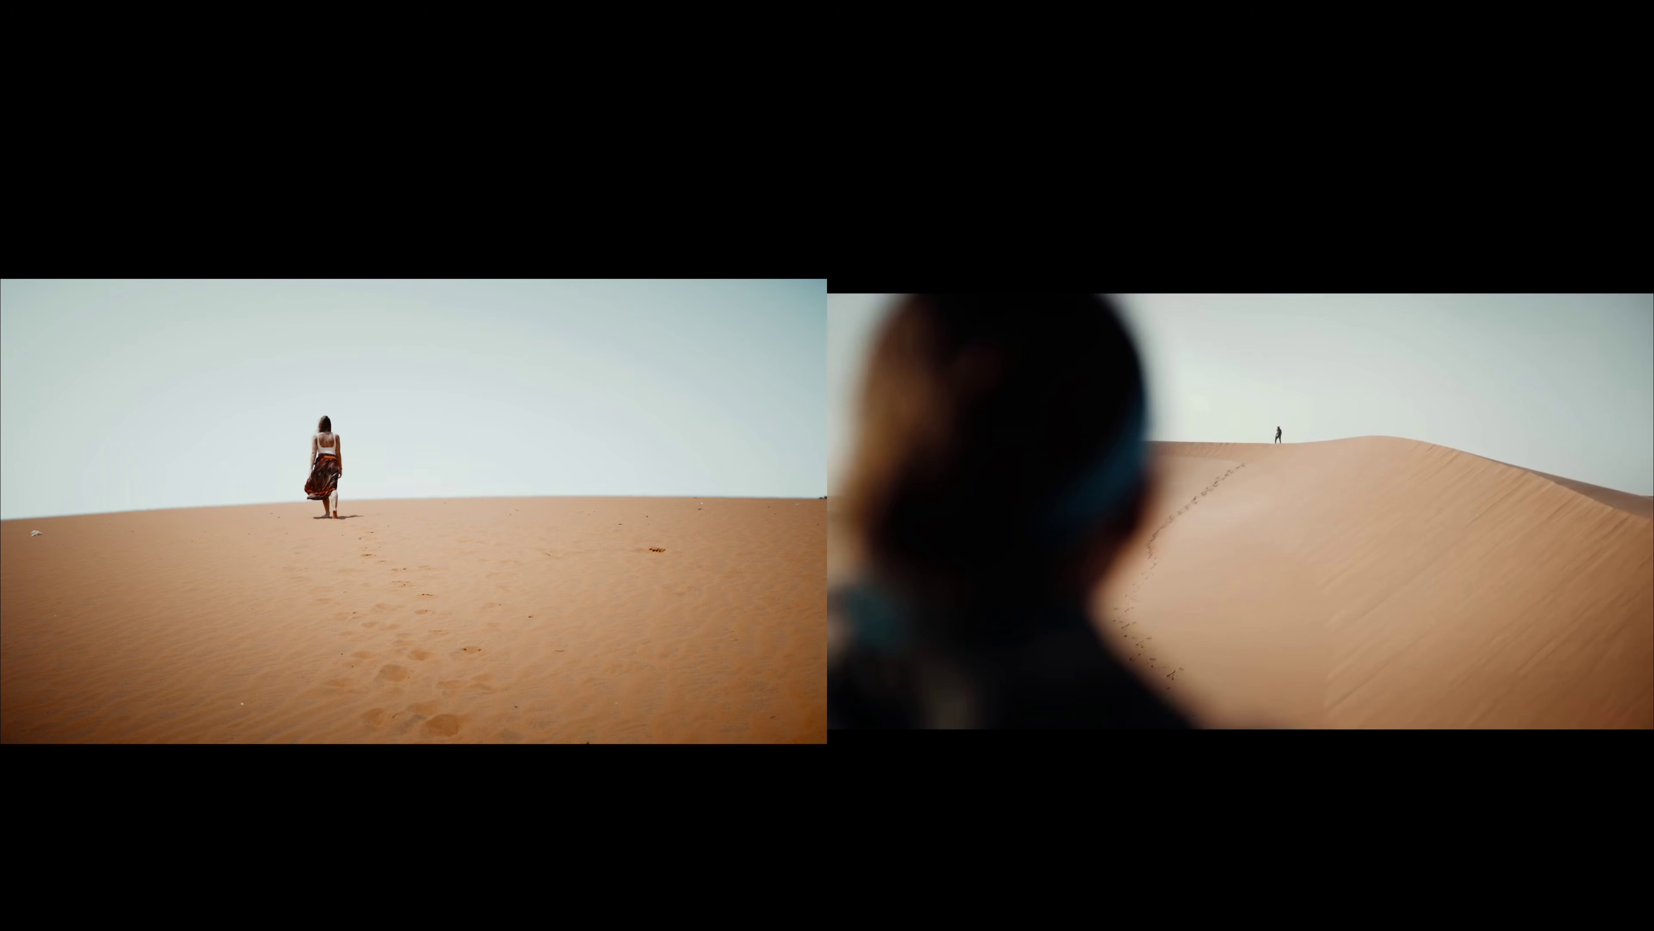
key(Right)
key(Left)
key(Right)
key(Left)
key(Escape)
key(super+s)
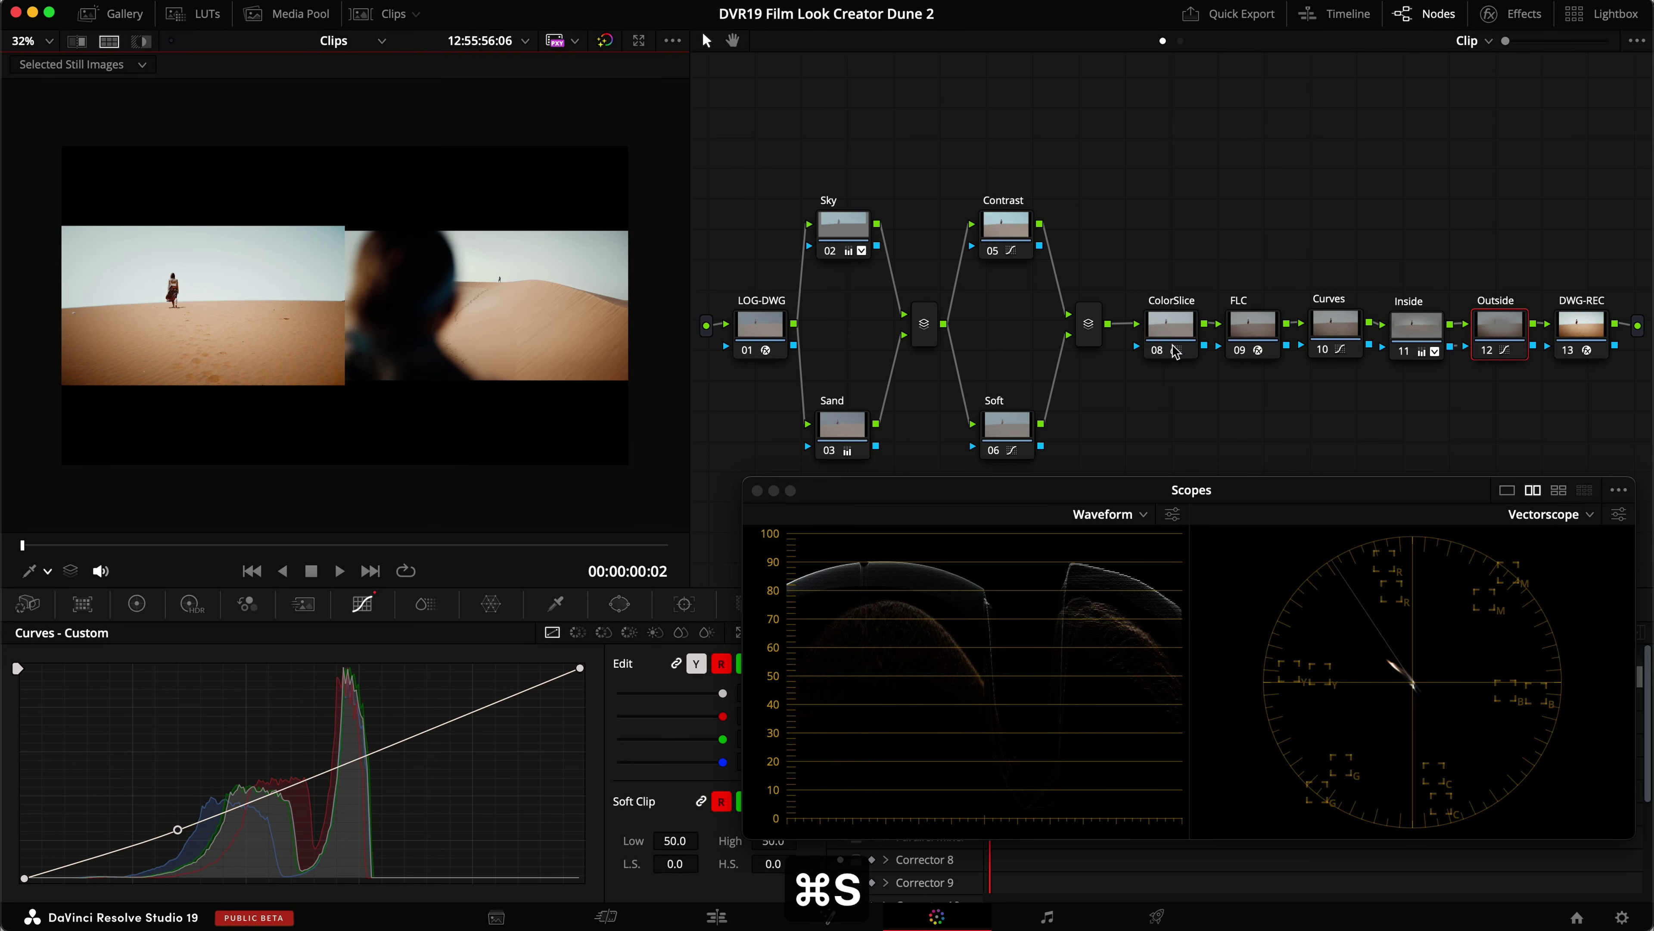
Set the ColorSlice node's yellow saturation to 0.48 and skin saturation to 0.85, check the result full screen, and save.
click(1173, 326)
click(425, 604)
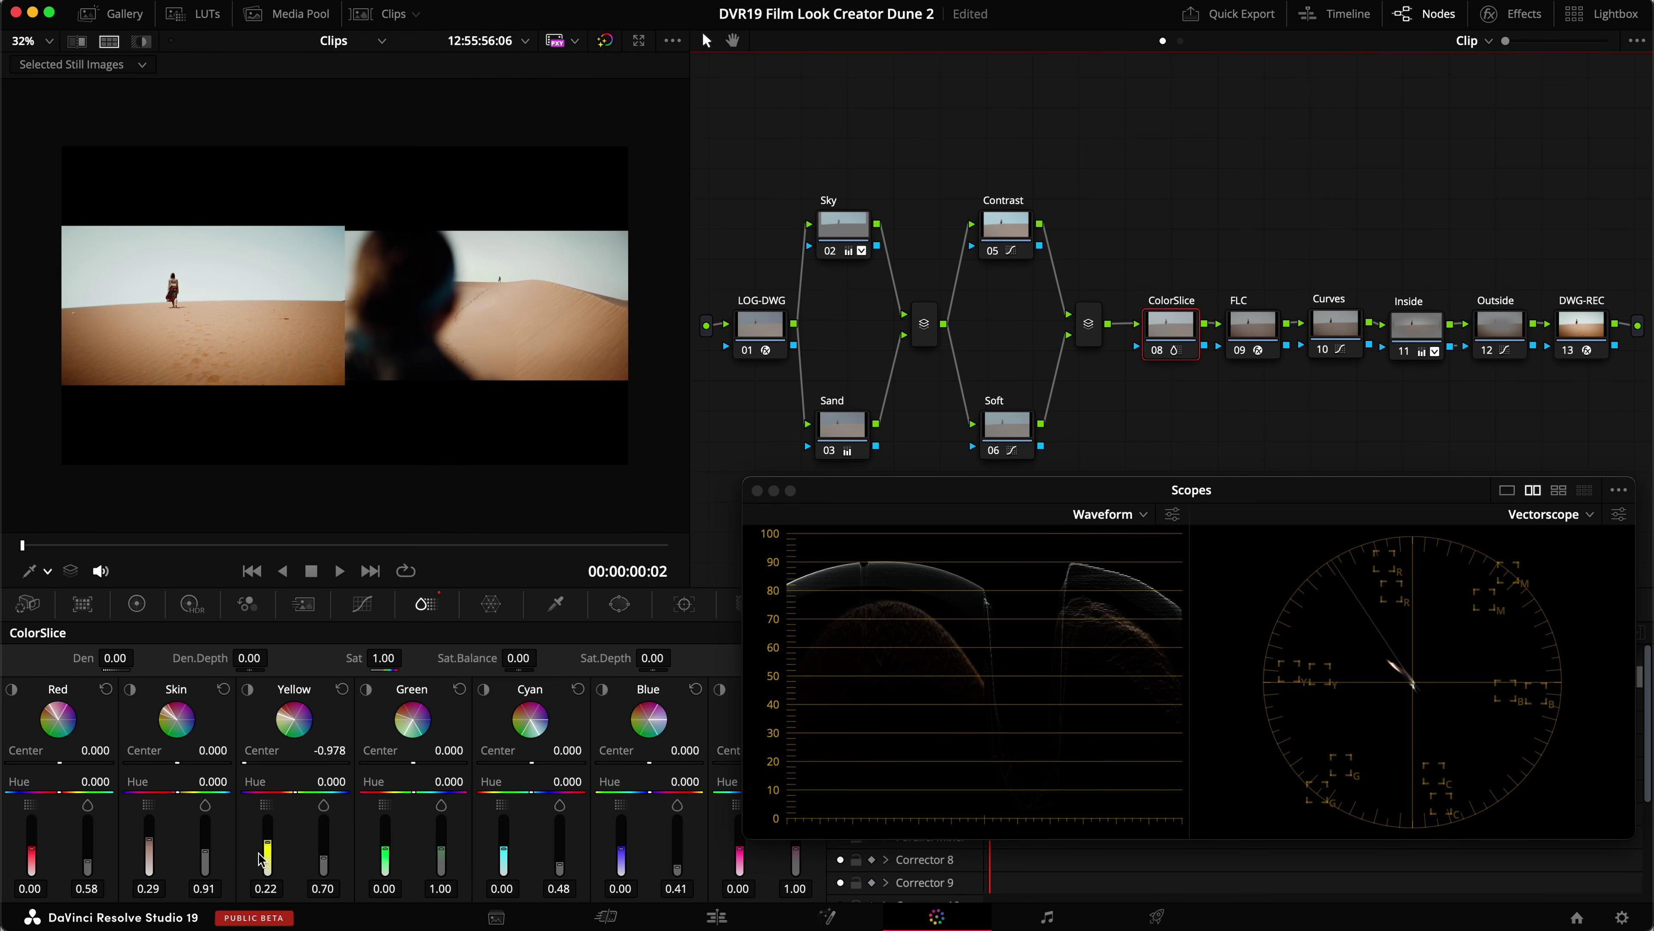
drag(322, 859, 322, 852)
key(super+f)
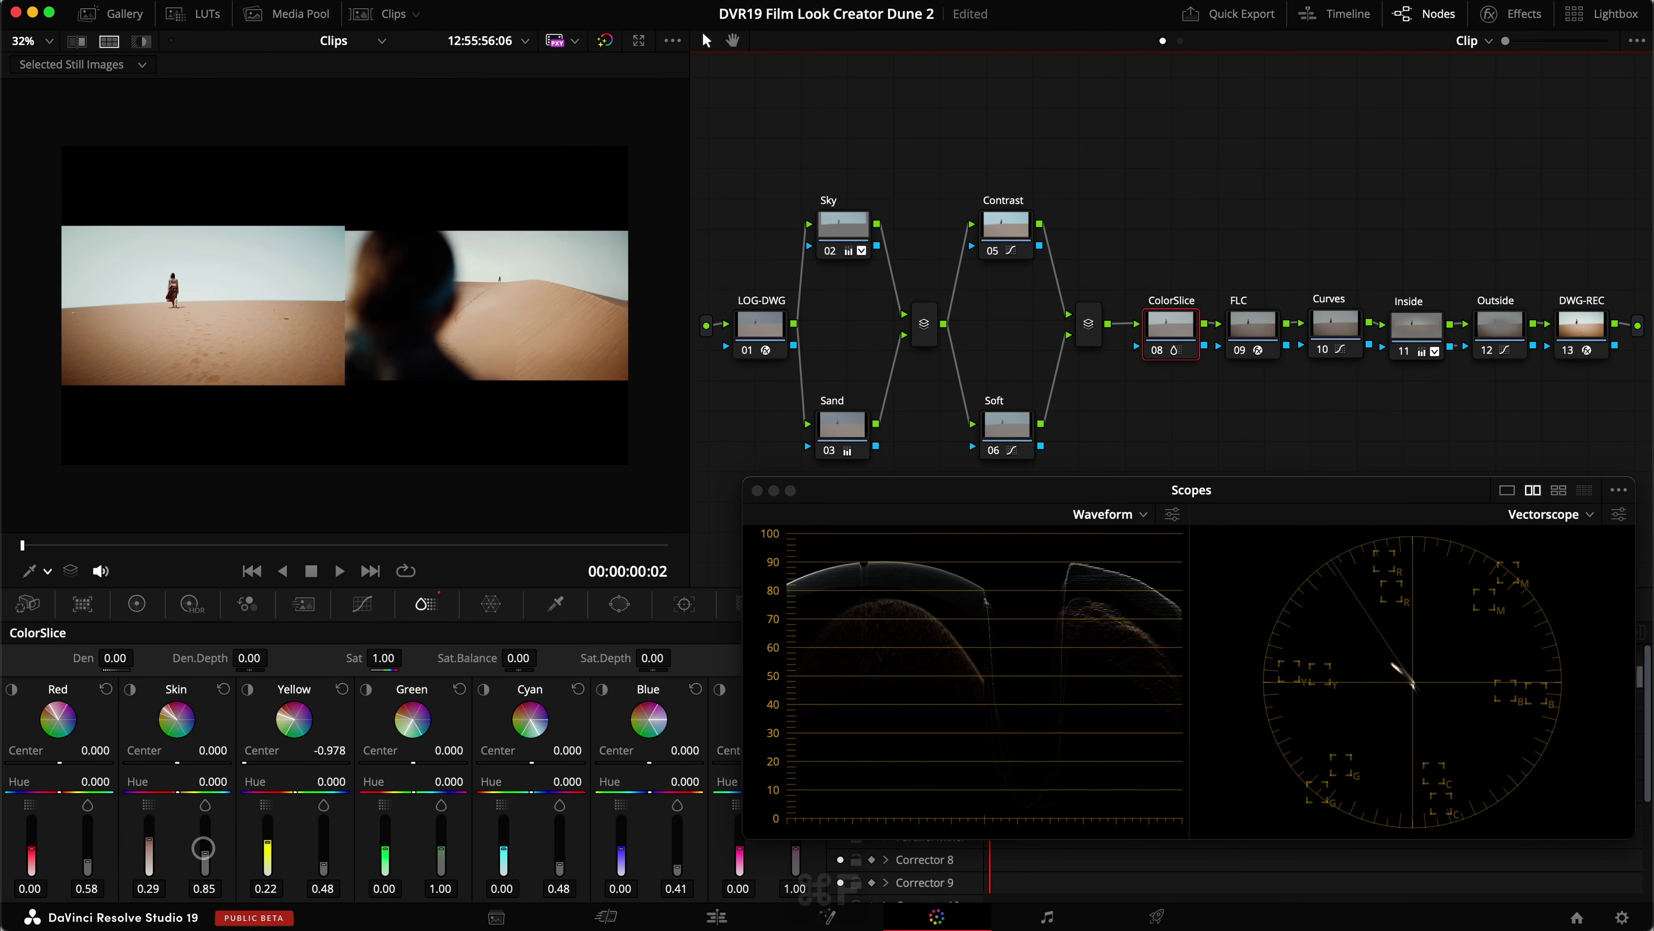
key(super+s)
Set the Film Look Creator's Subtractive Sat to 1.101 and Richness to 1.596, and adjust the split tone's hue angle.
click(1257, 333)
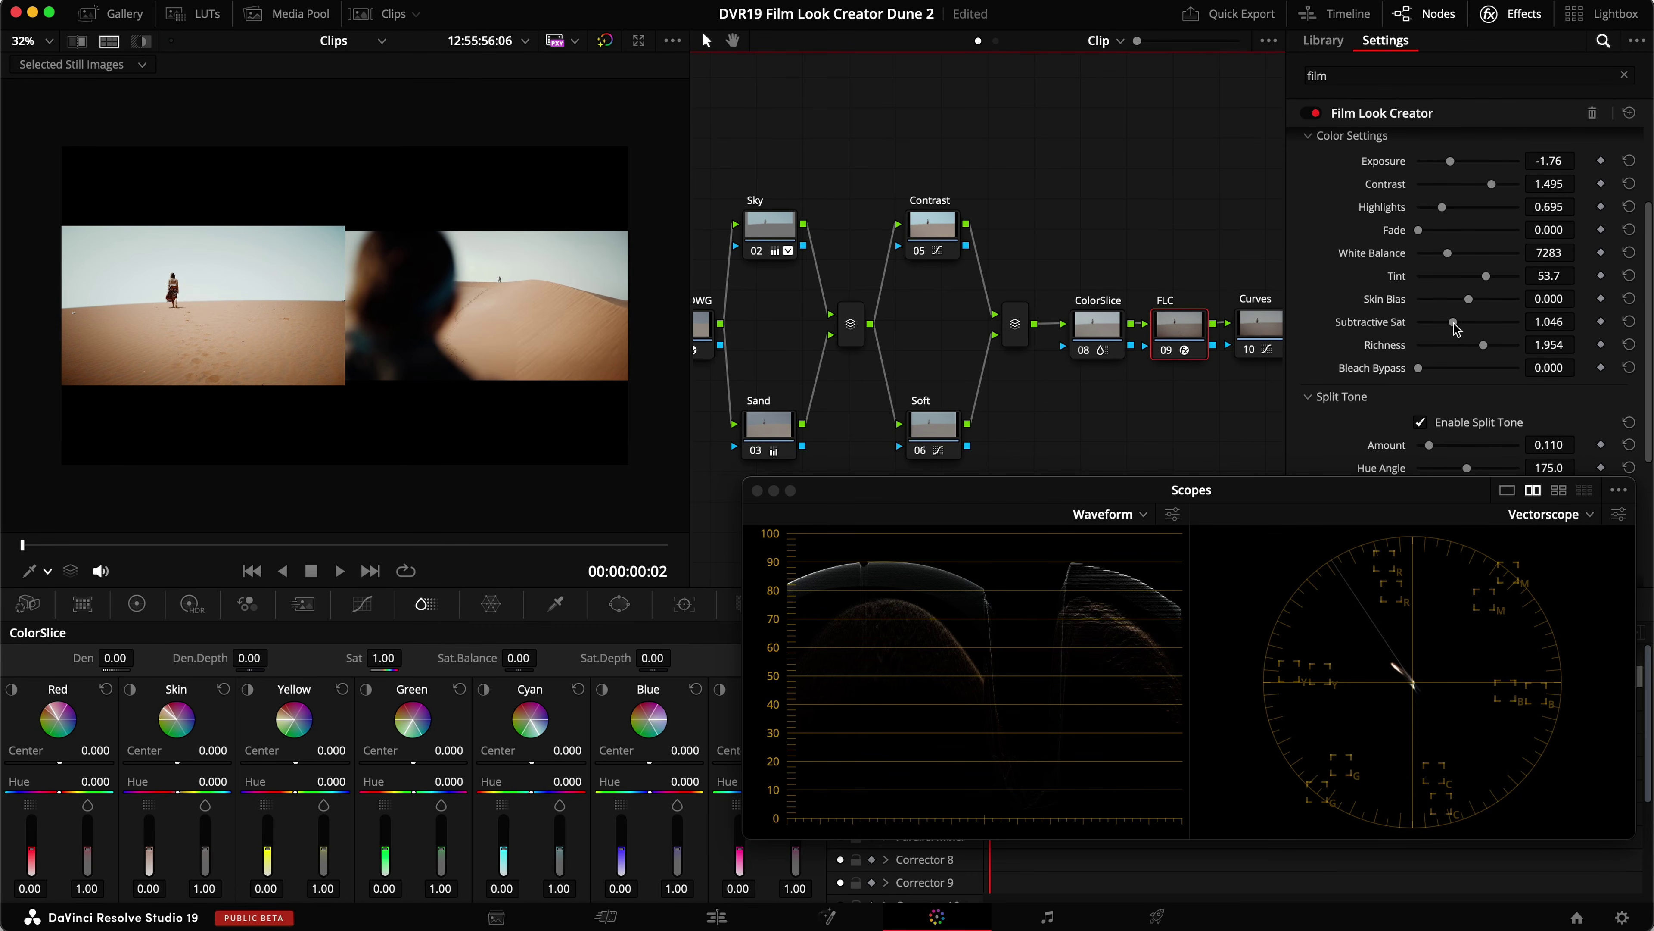
mouse_move(1453, 324)
mouse_down()
mouse_move(1474, 350)
mouse_move(1457, 326)
mouse_up()
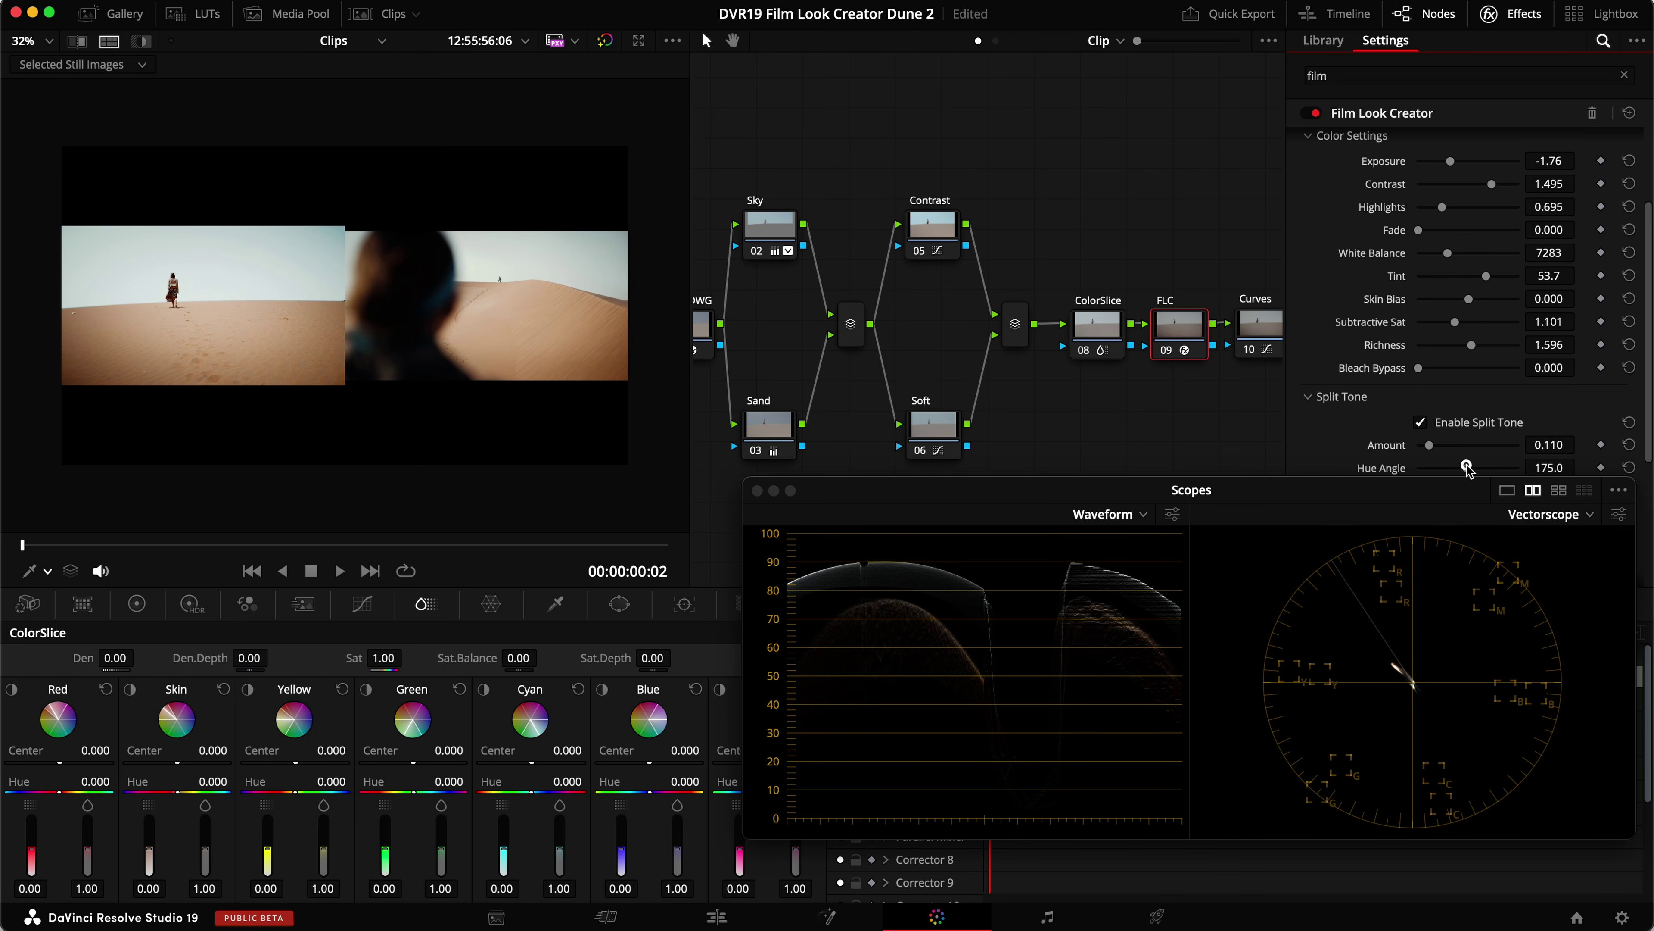
drag(1462, 467, 1476, 467)
Check the Film Look Creator changes by flipping full screen between the regraded shot and the adjacent version beside the Dune reference.
key(super+d)
key(Right)
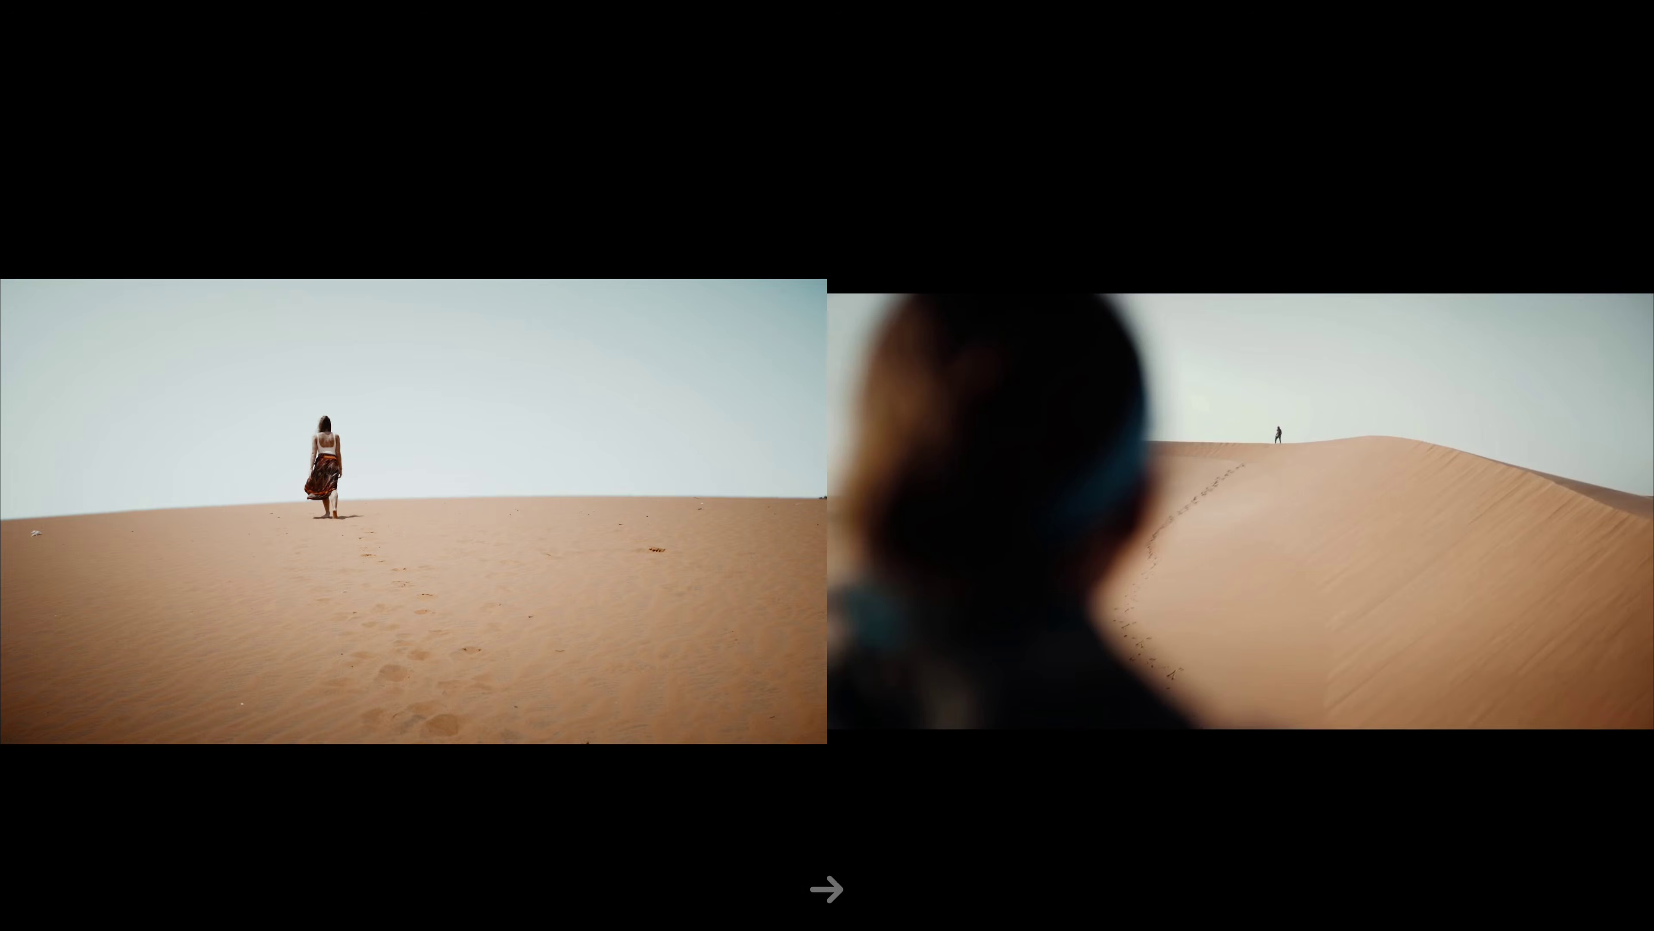
key(Left)
key(Right)
key(Left)
key(Right)
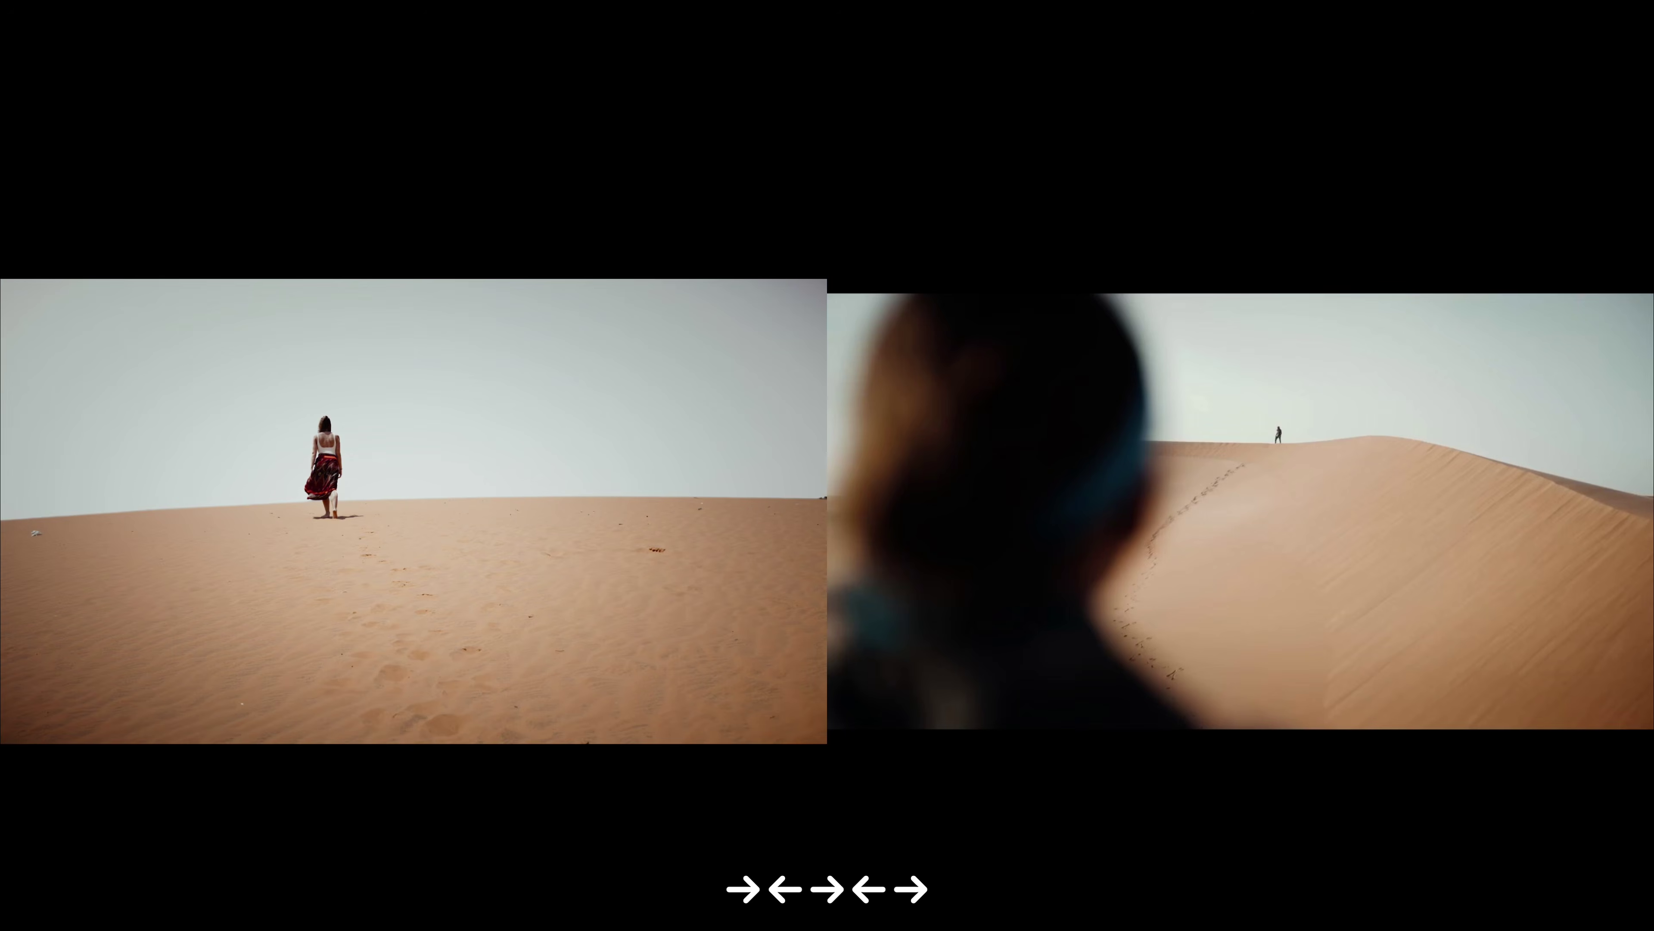